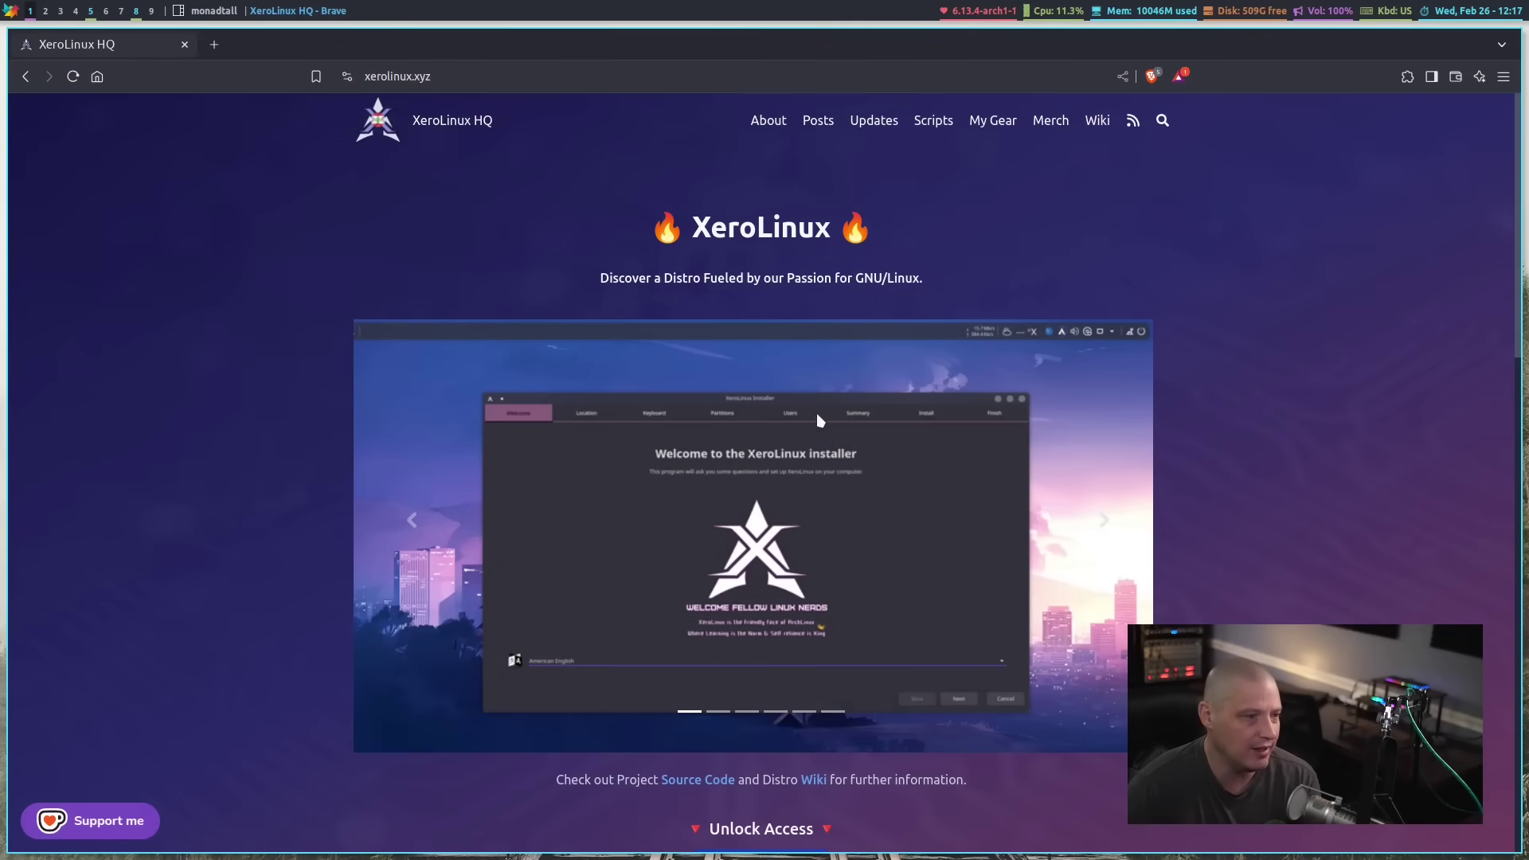
Visit XeroLinux's Ko-fi shop page, then close that tab
{"action": "scroll", "coordinate": [1139, 423], "scroll_direction": "down", "scroll_amount": 5}
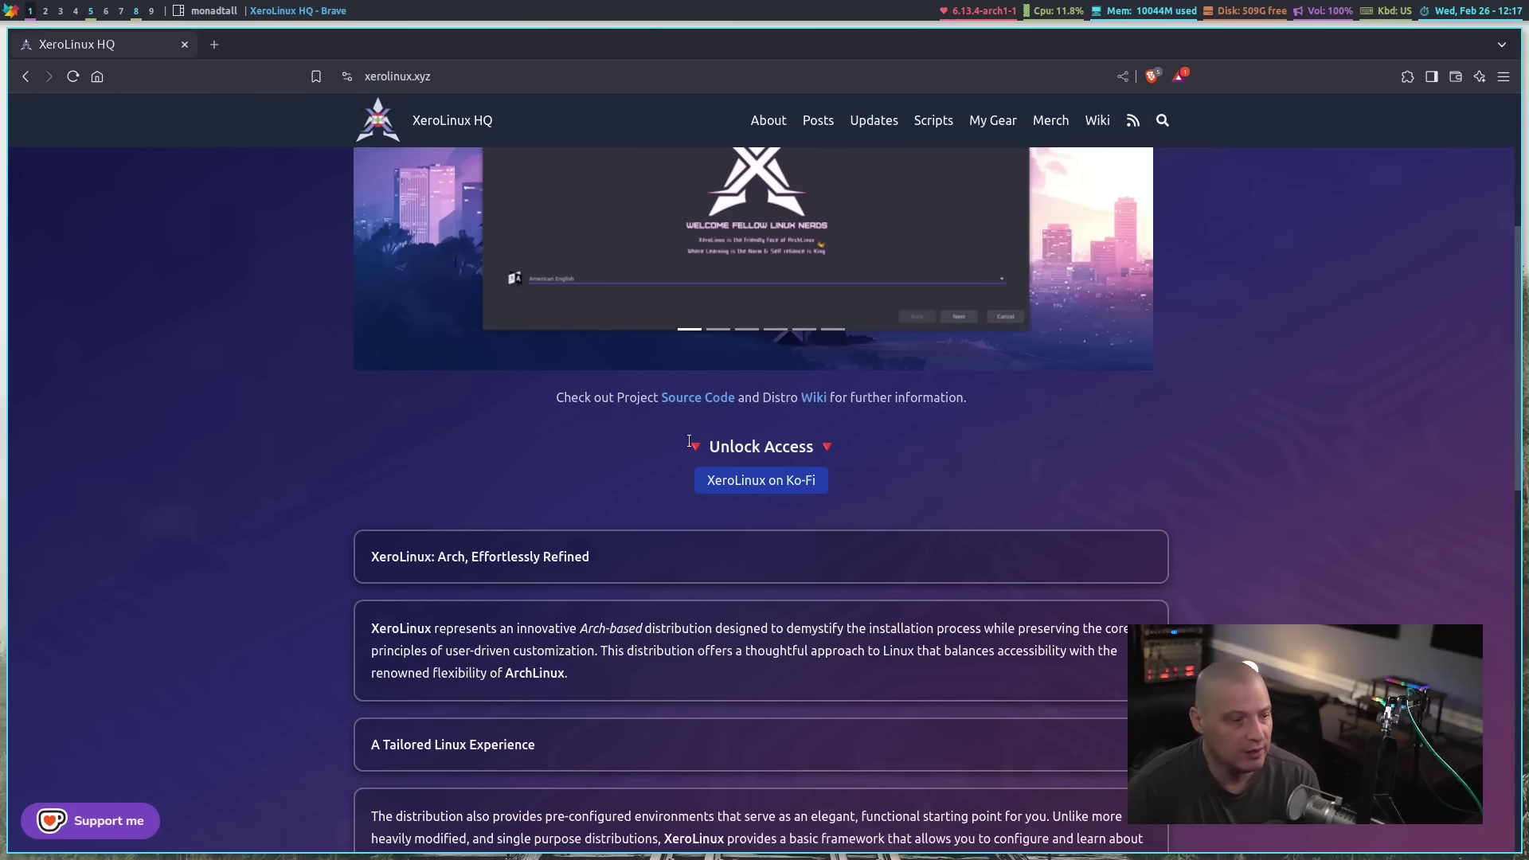
{"action": "left_click", "coordinate": [770, 480]}
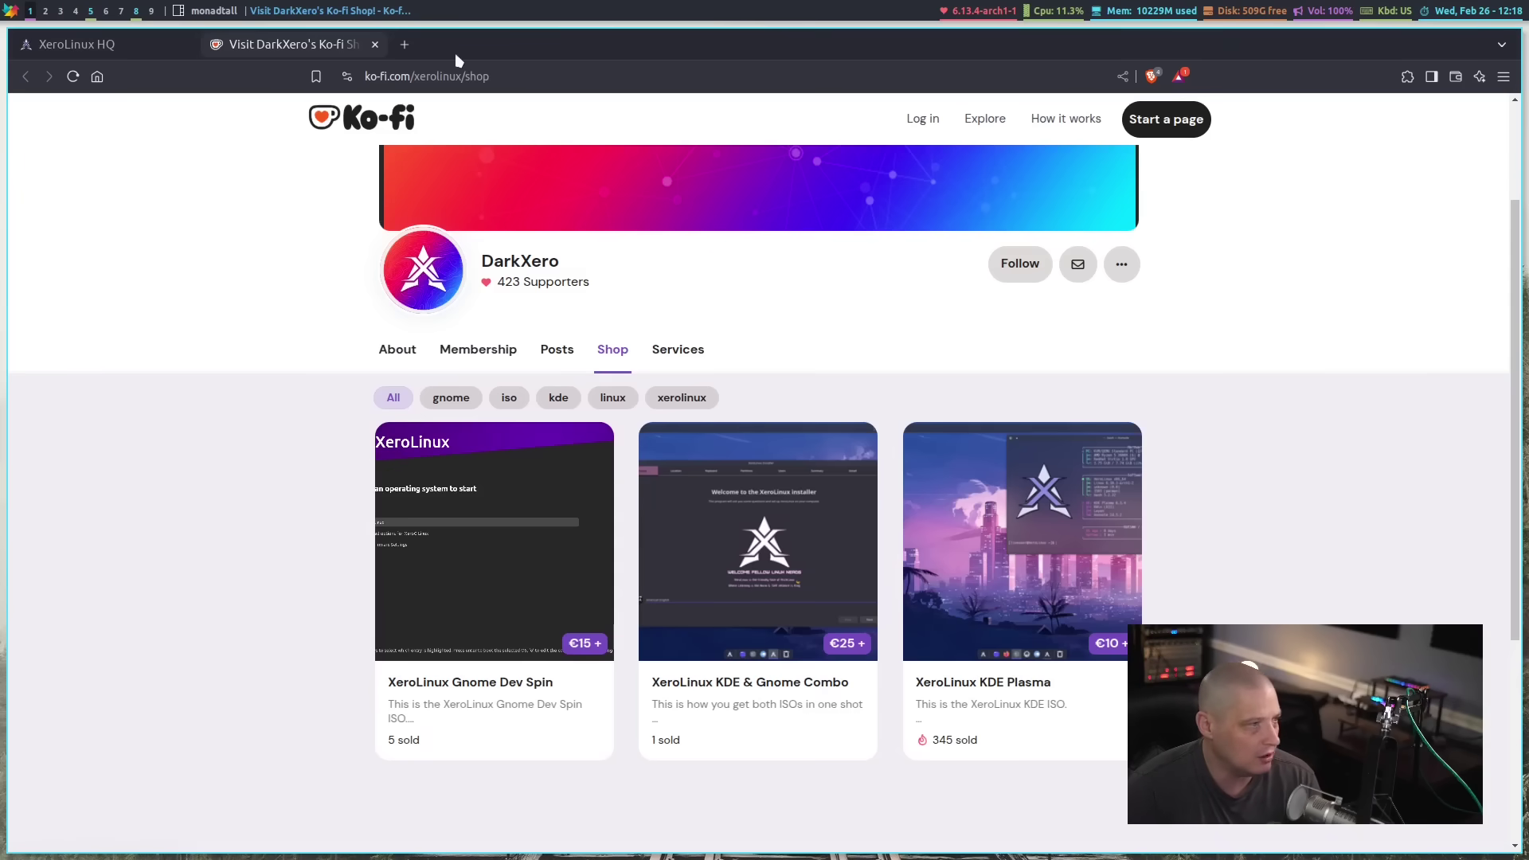
{"action": "left_click", "coordinate": [375, 45]}
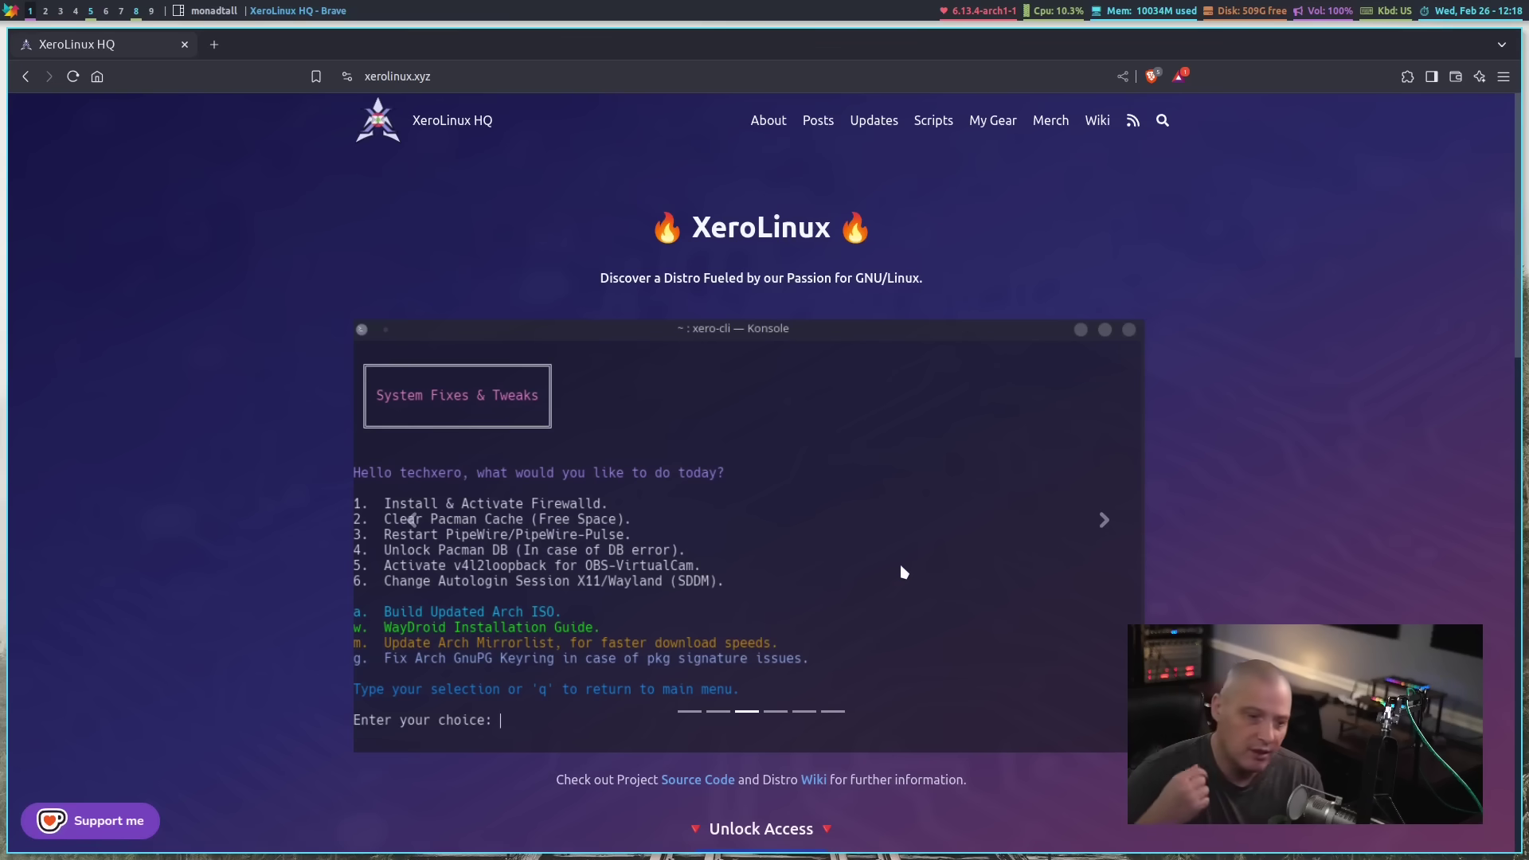
{"action": "scroll", "coordinate": [902, 571], "scroll_direction": "down", "scroll_amount": 5}
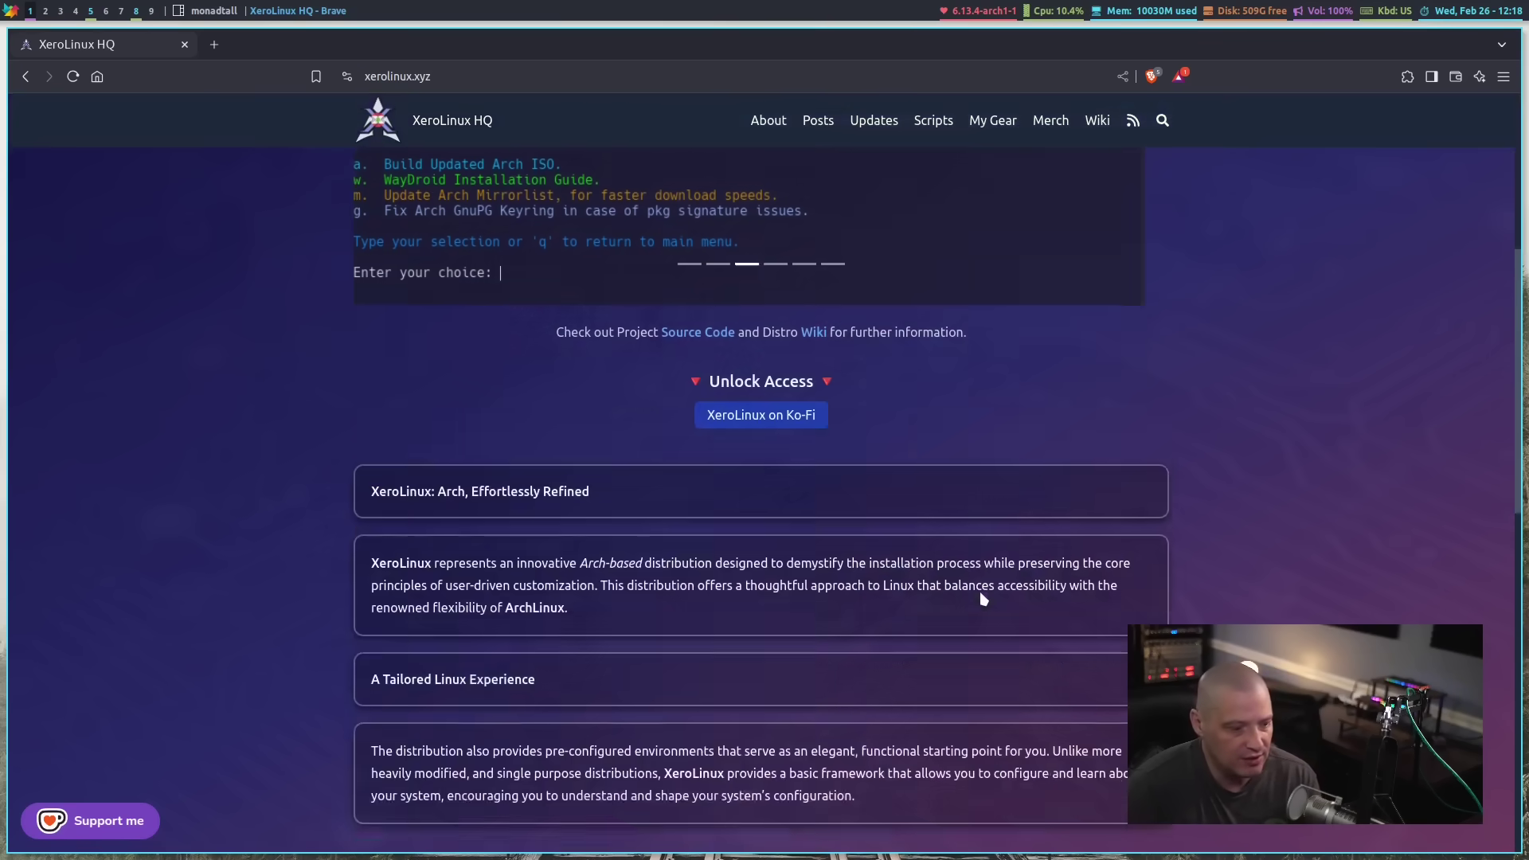
{"action": "scroll", "coordinate": [1080, 561], "scroll_direction": "up", "scroll_amount": 6}
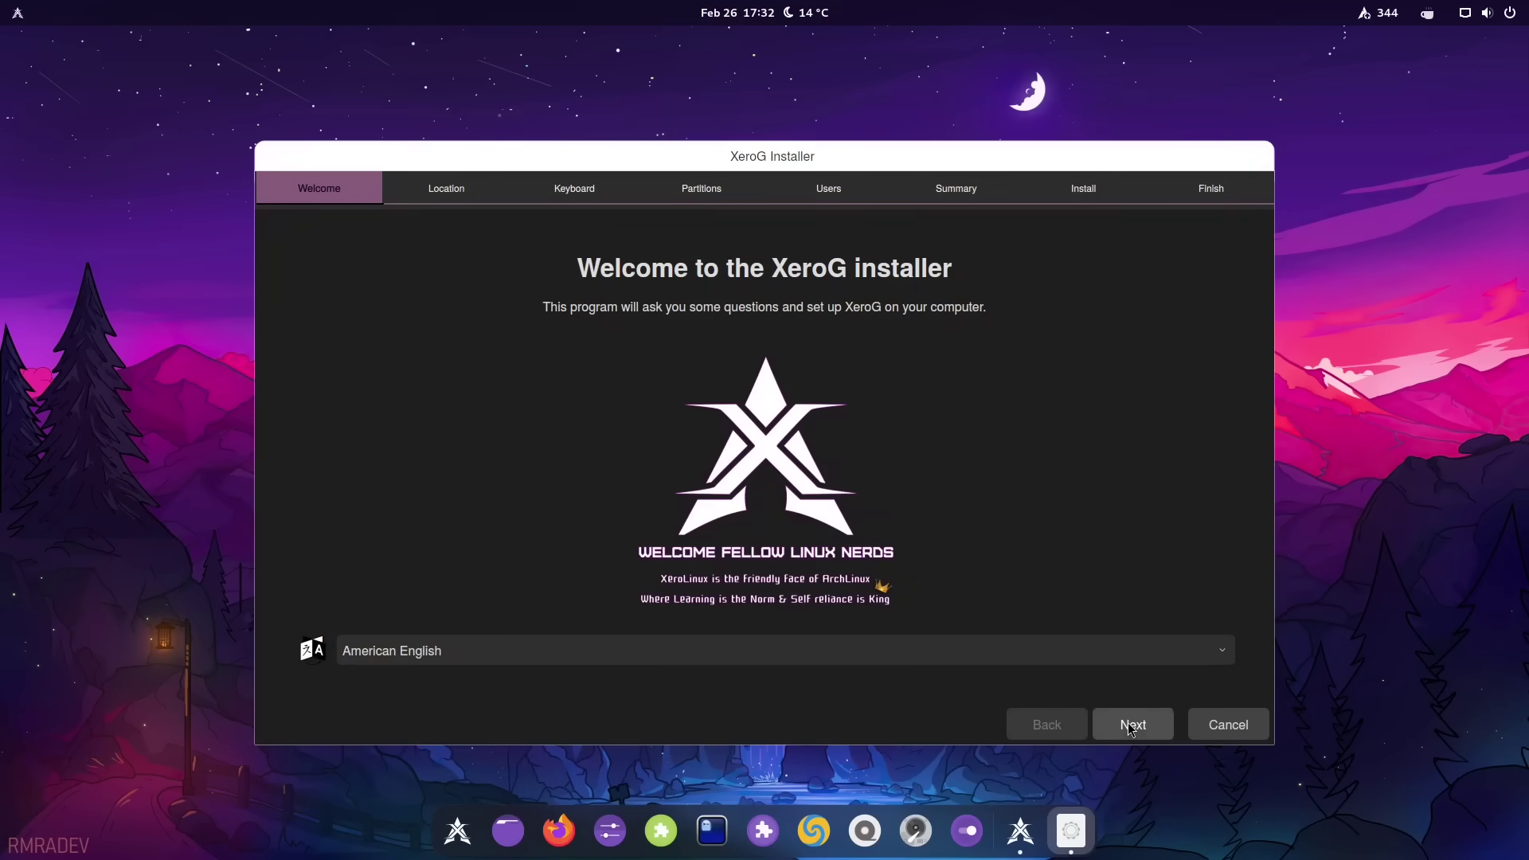
Accept the location and keyboard defaults, then erase the whole disk using a swap file
{"action": "left_click", "coordinate": [1128, 723]}
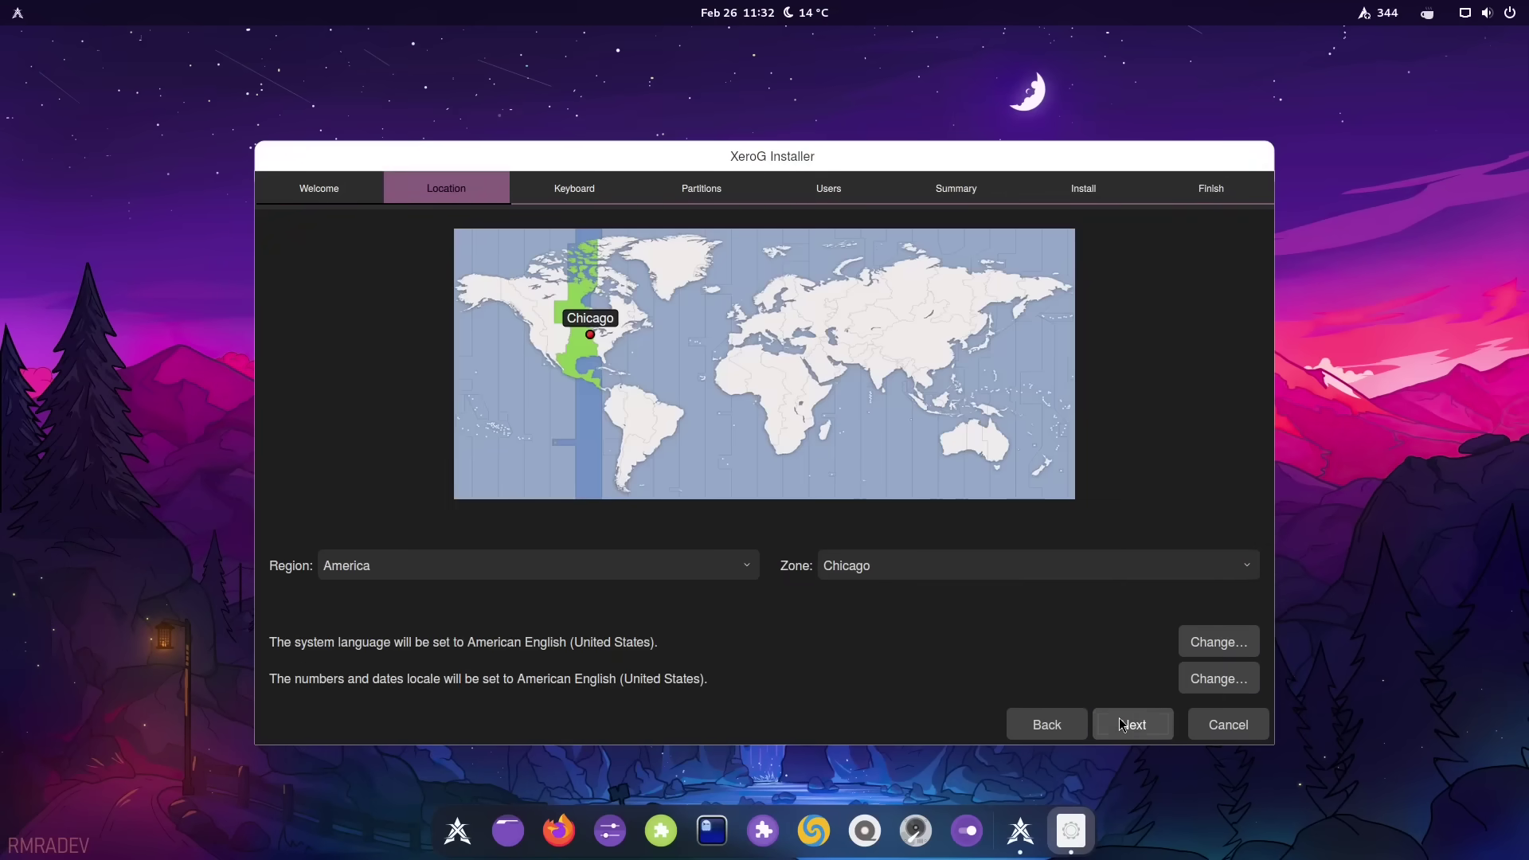
{"action": "left_click", "coordinate": [1121, 725]}
{"action": "left_click", "coordinate": [1133, 725]}
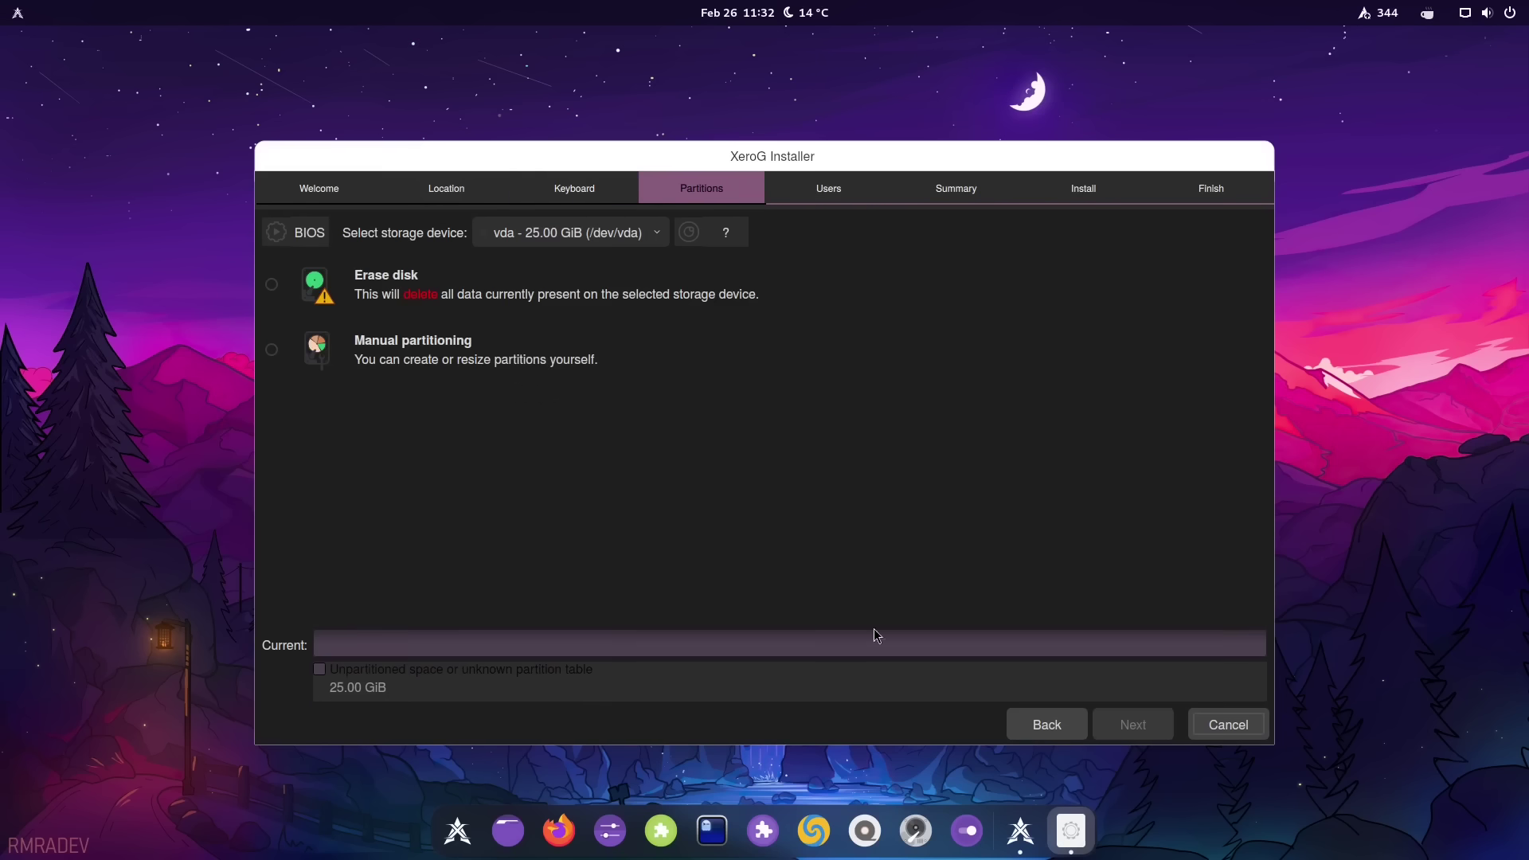
{"action": "left_click", "coordinate": [380, 280]}
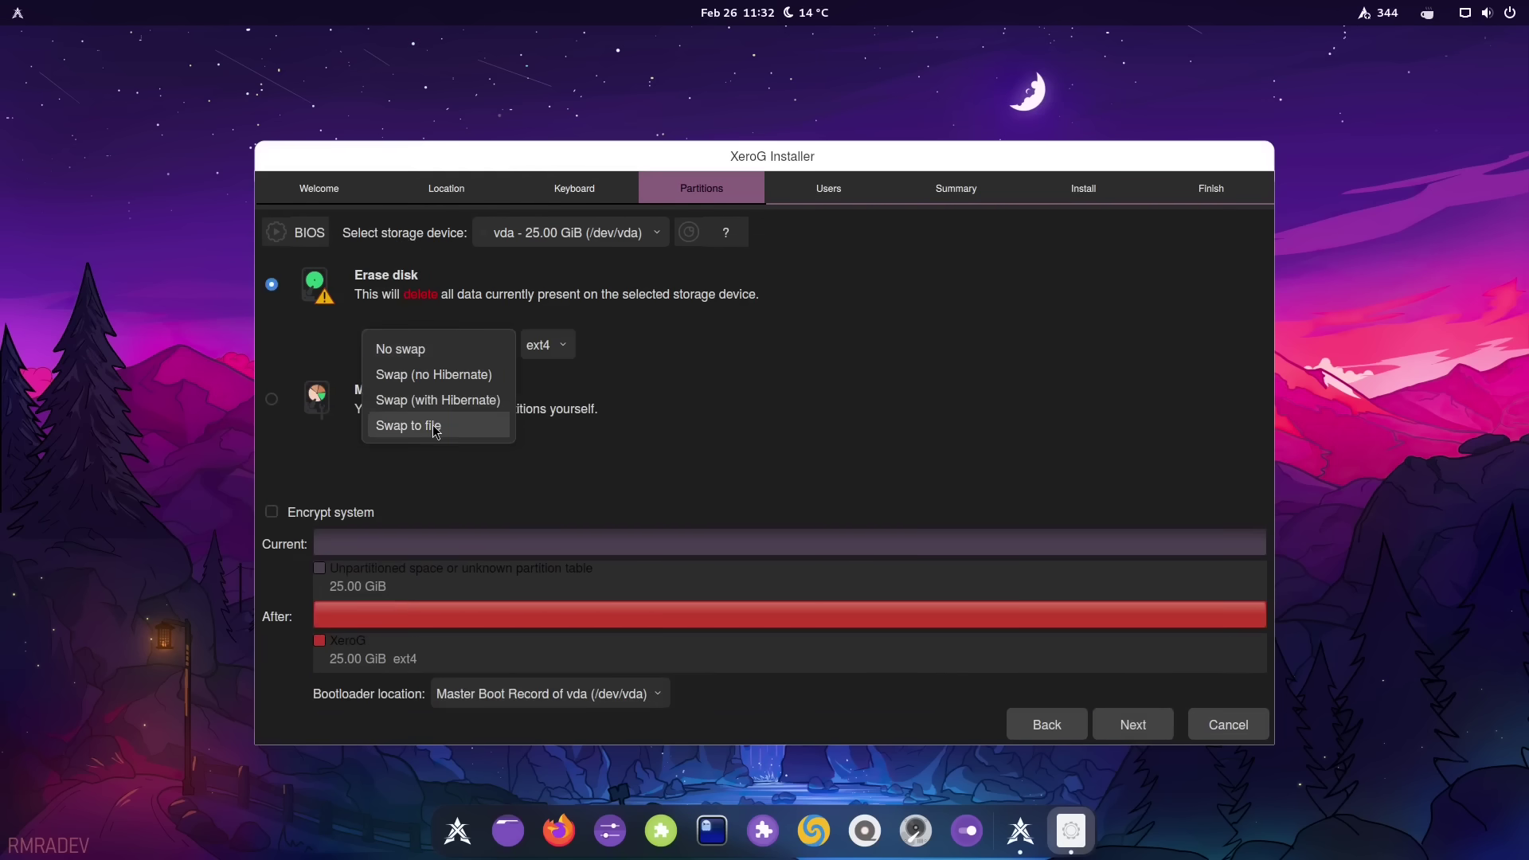
{"action": "left_click", "coordinate": [435, 428]}
{"action": "left_click", "coordinate": [1132, 725]}
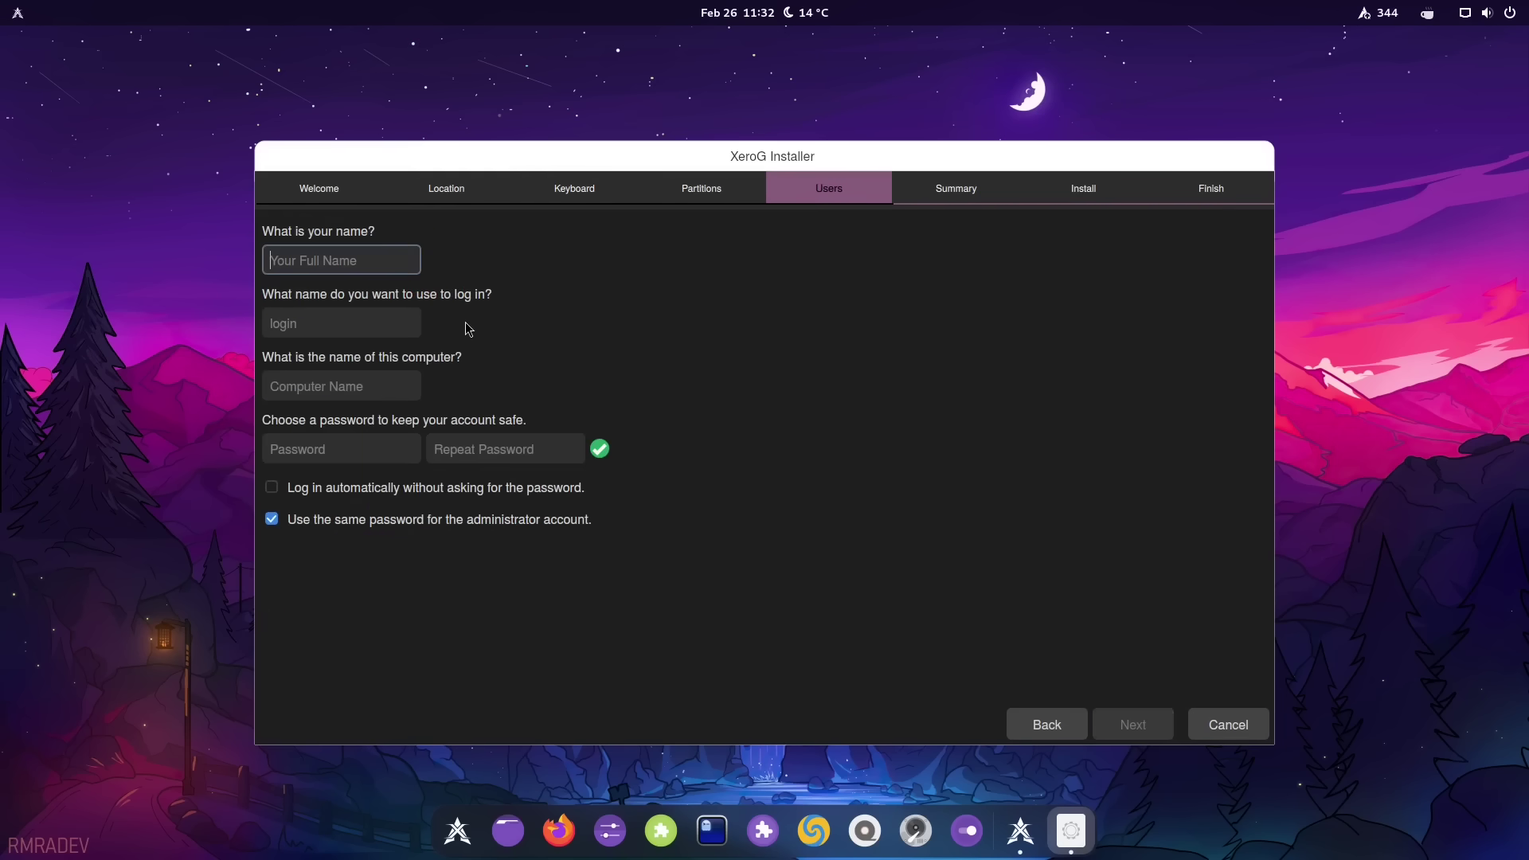
Fill in the user account, naming the computer xero-dt and entering the password twice
{"action": "triple_click", "coordinate": [326, 386]}
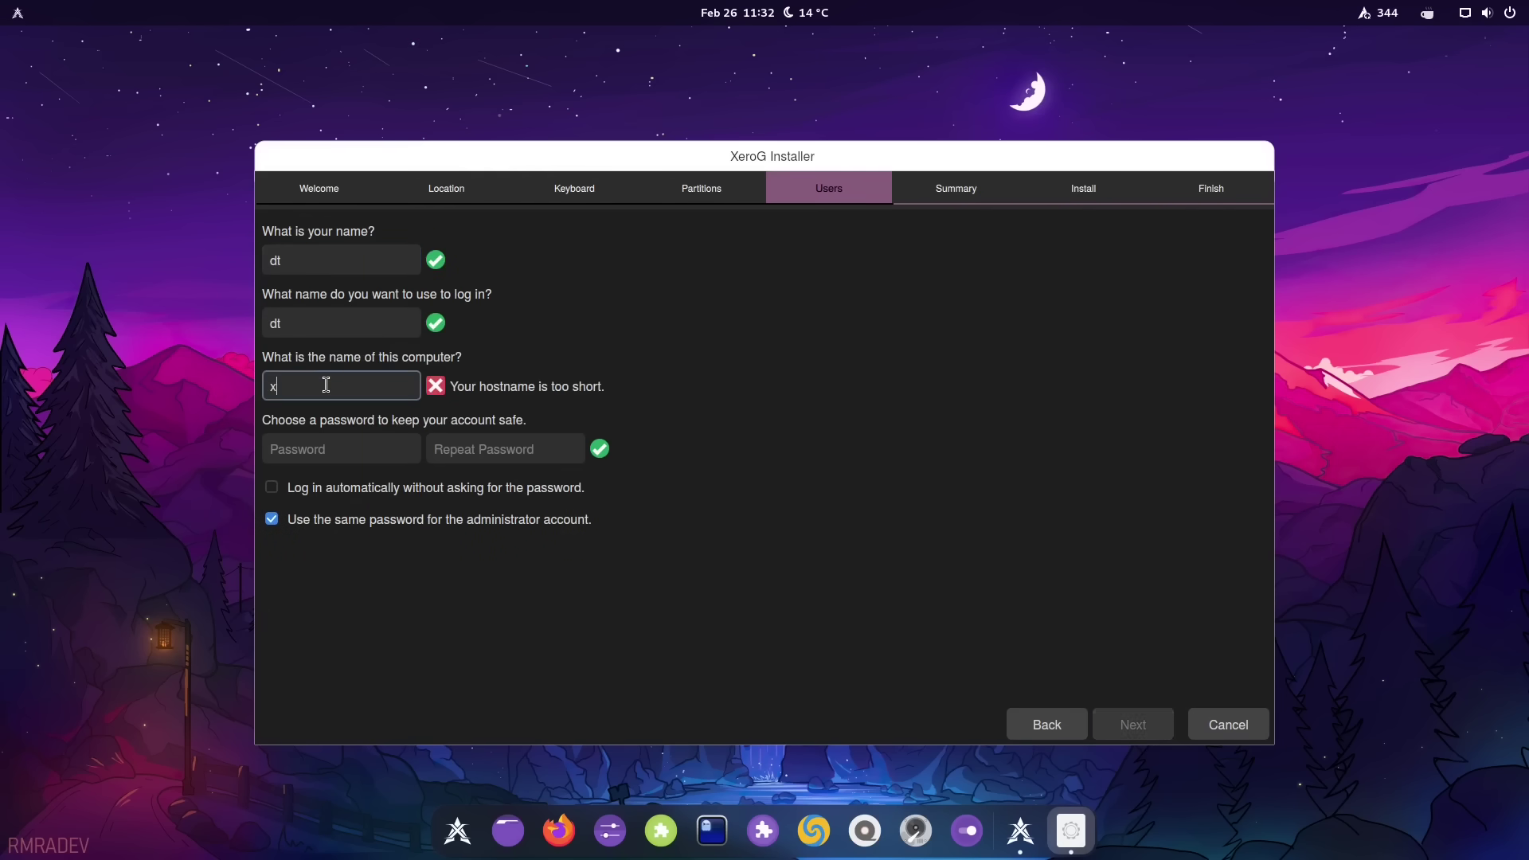
{"action": "key", "text": "Tab"}
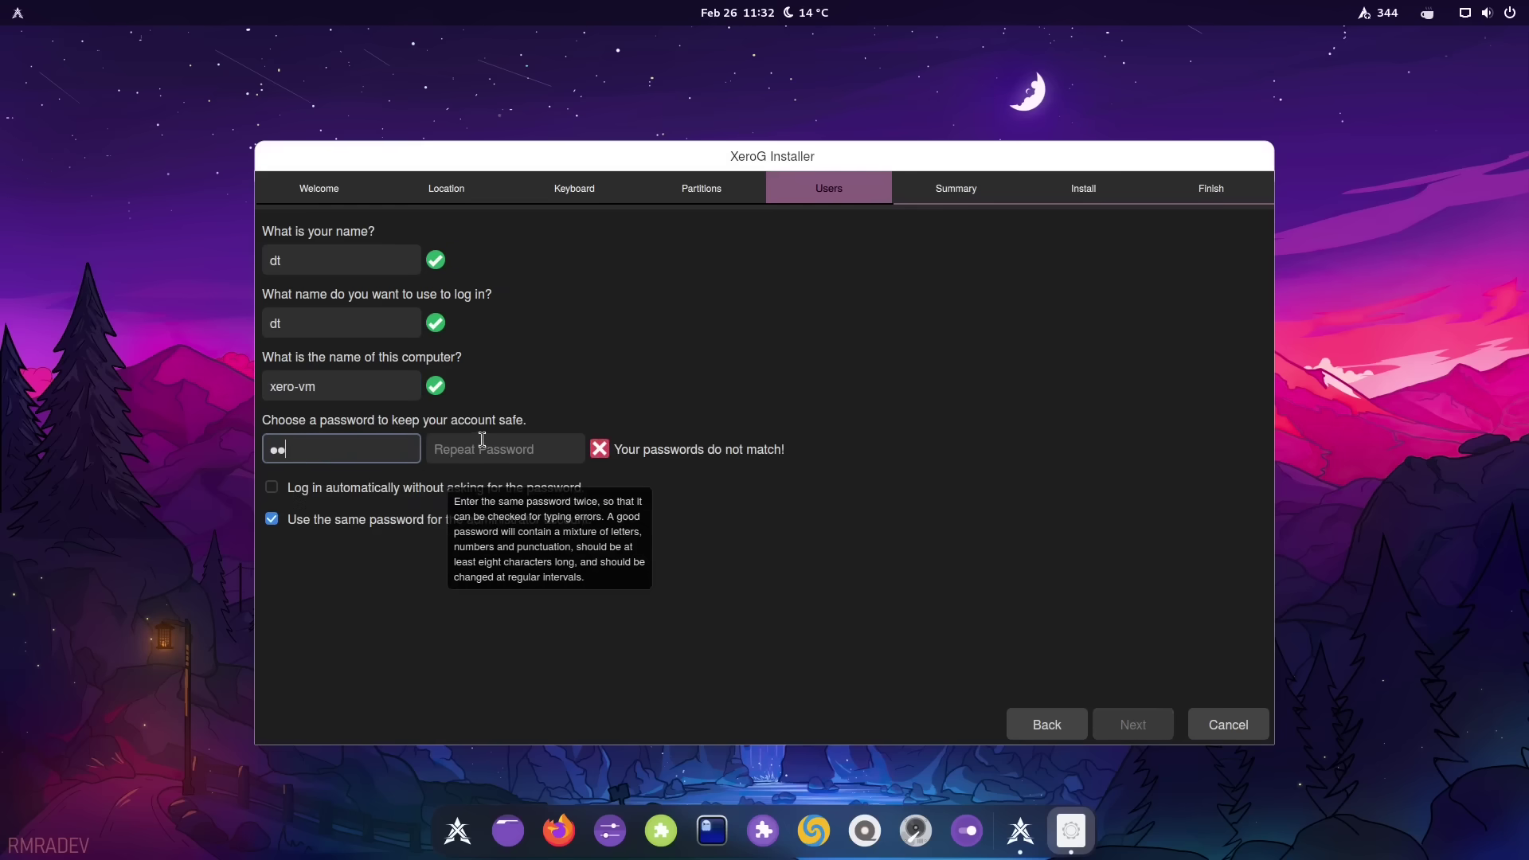
Pass the summary and start the installation, confirming the prompt
{"action": "left_click", "coordinate": [1133, 725]}
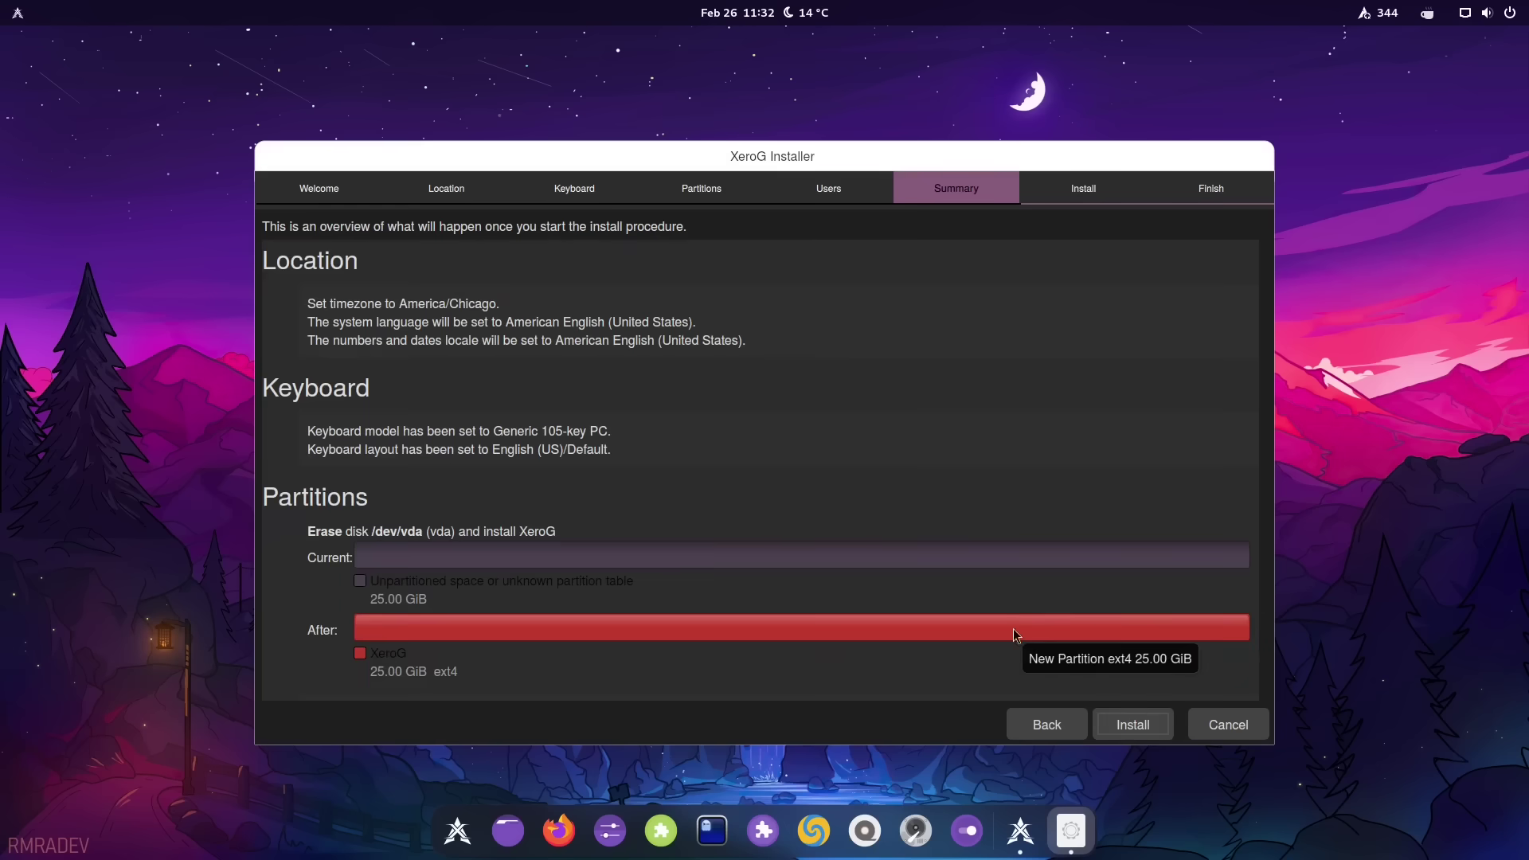
{"action": "left_click", "coordinate": [1133, 725]}
{"action": "left_click", "coordinate": [708, 492]}
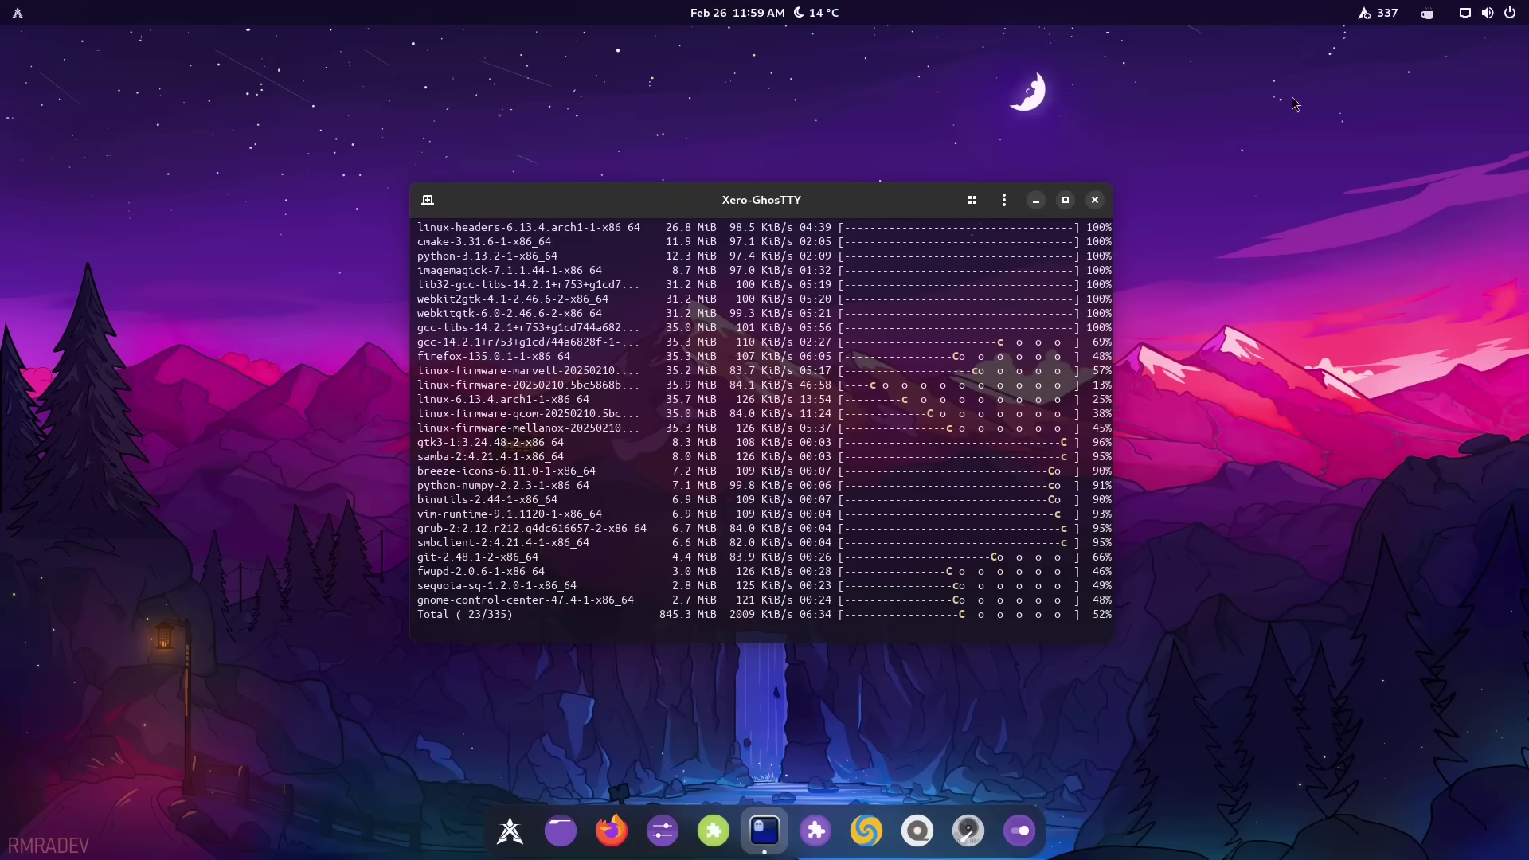
Check the pending system updates in the top bar, then dismiss the list
{"action": "left_click", "coordinate": [1378, 12]}
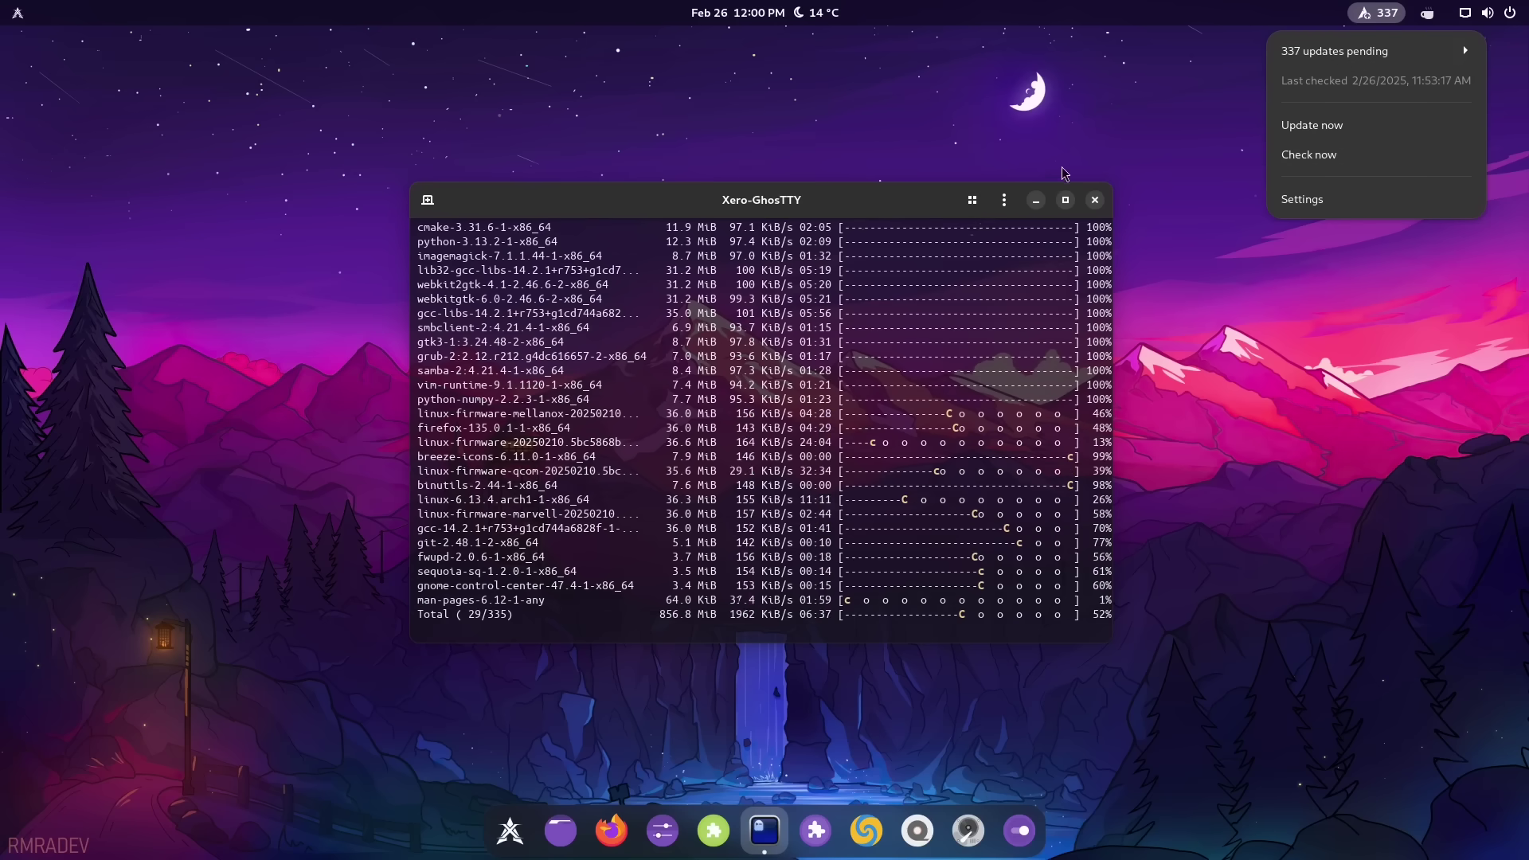
{"action": "left_click", "coordinate": [937, 207]}
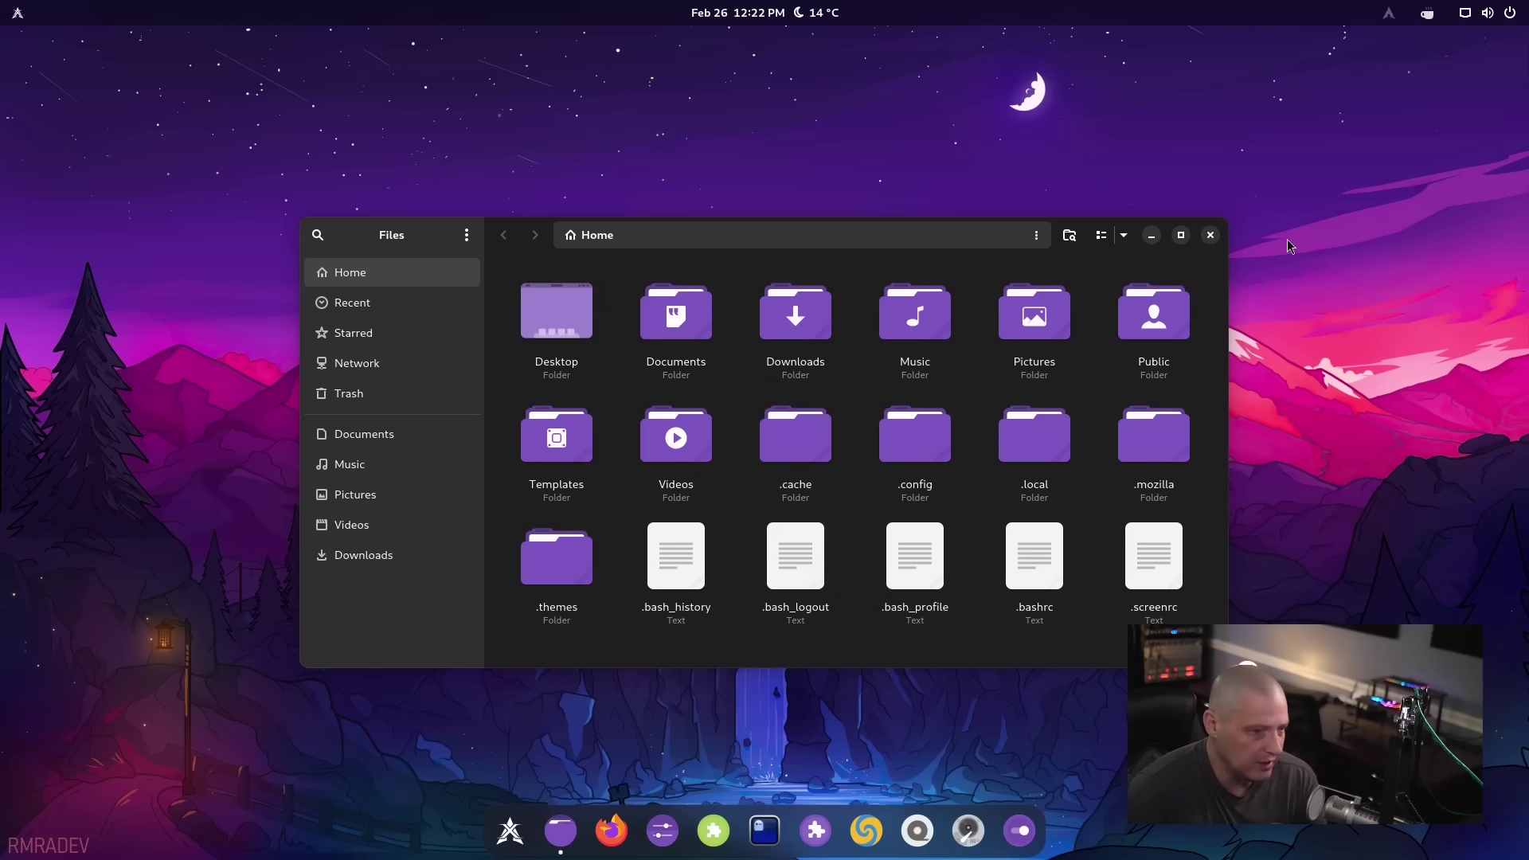
Close the Files home-folder window with its header-bar X button
{"action": "left_click", "coordinate": [1210, 235]}
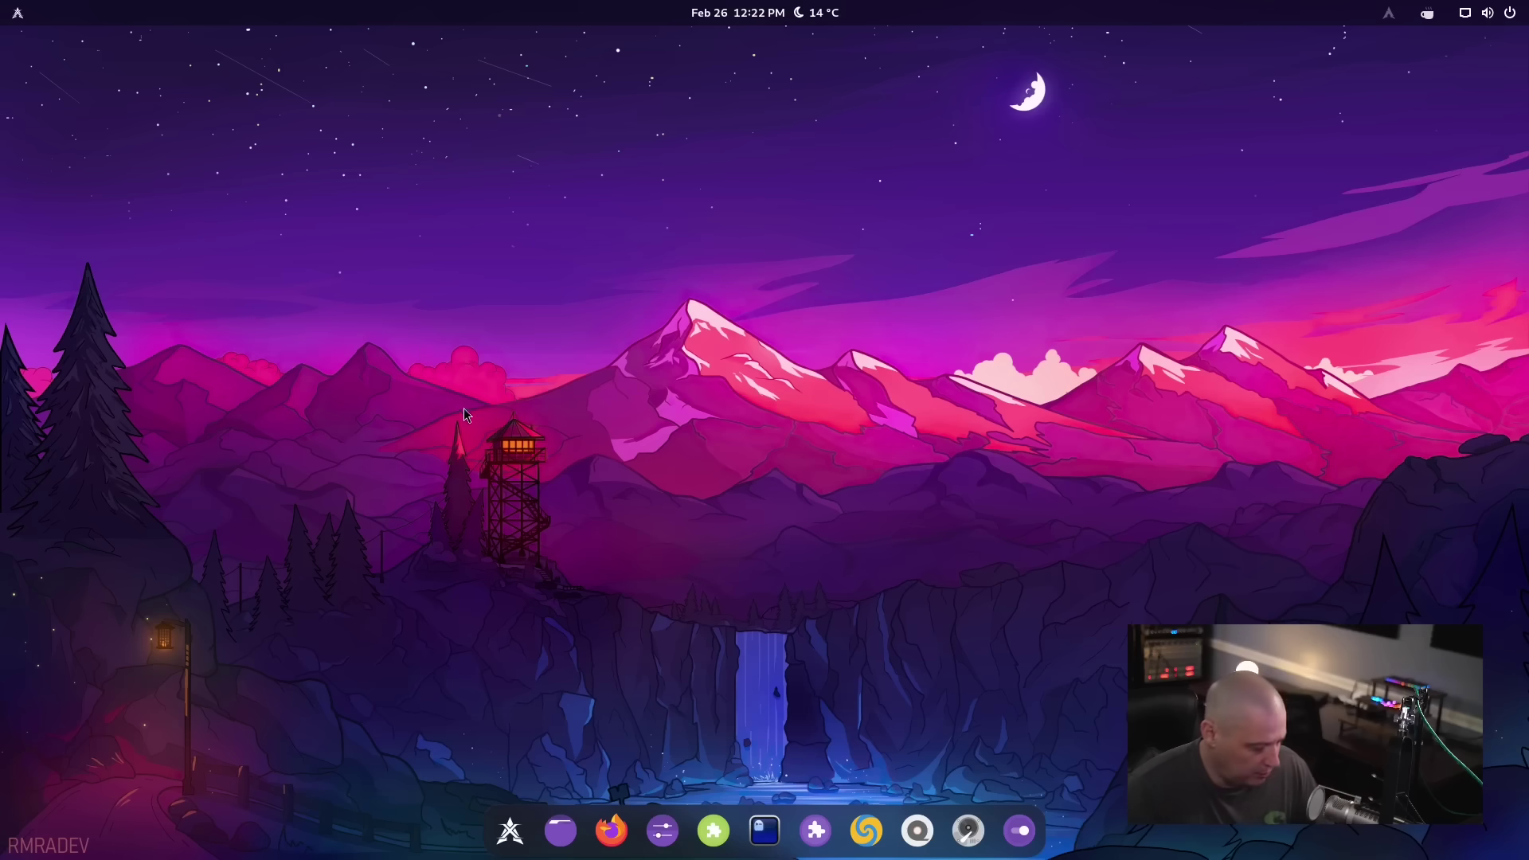
{"action": "left_click", "coordinate": [17, 13]}
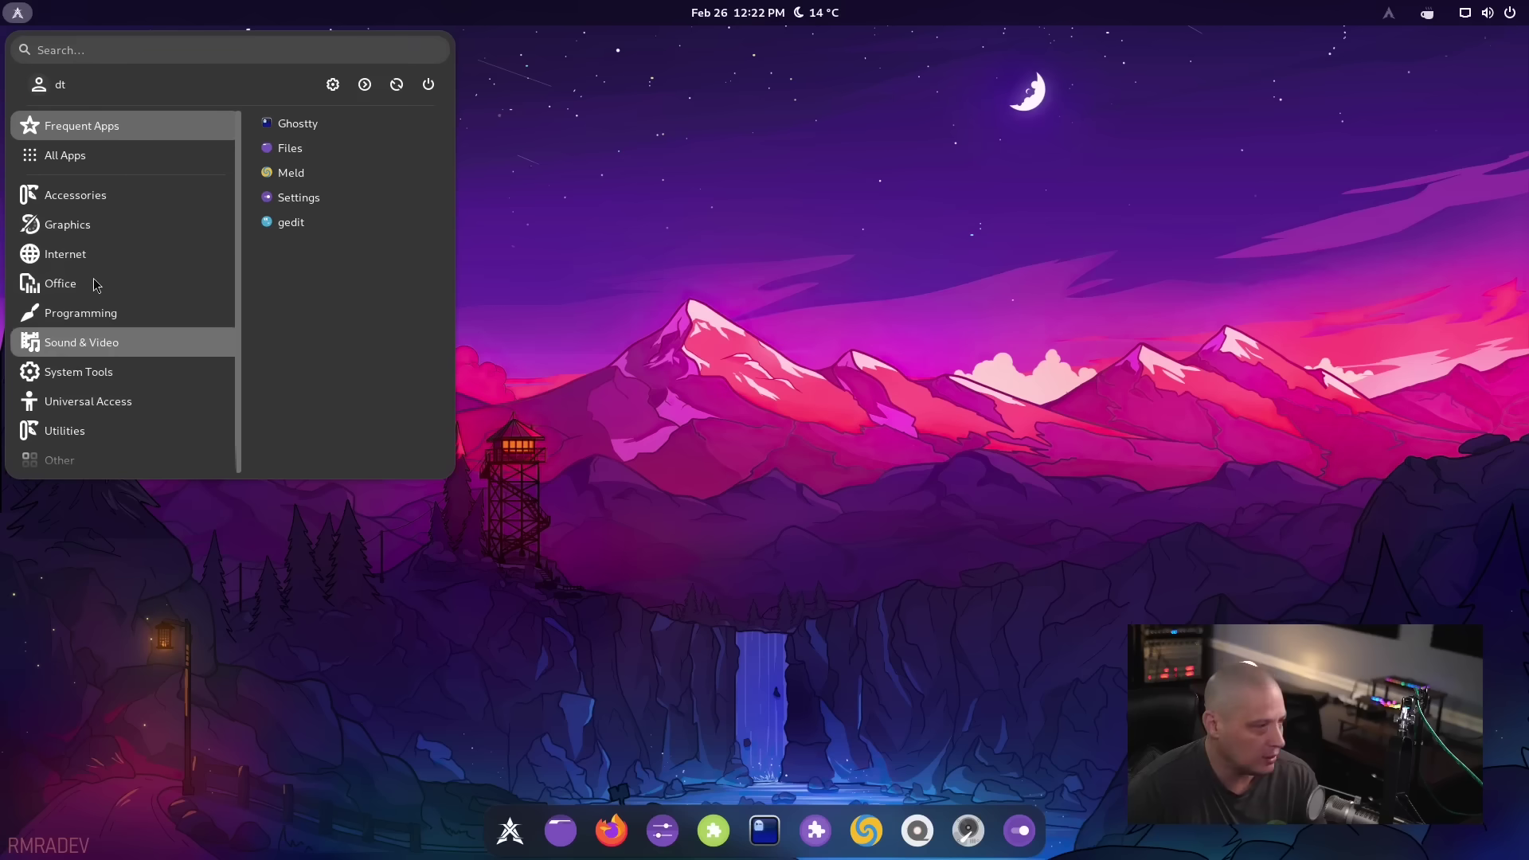
{"action": "left_click", "coordinate": [94, 198]}
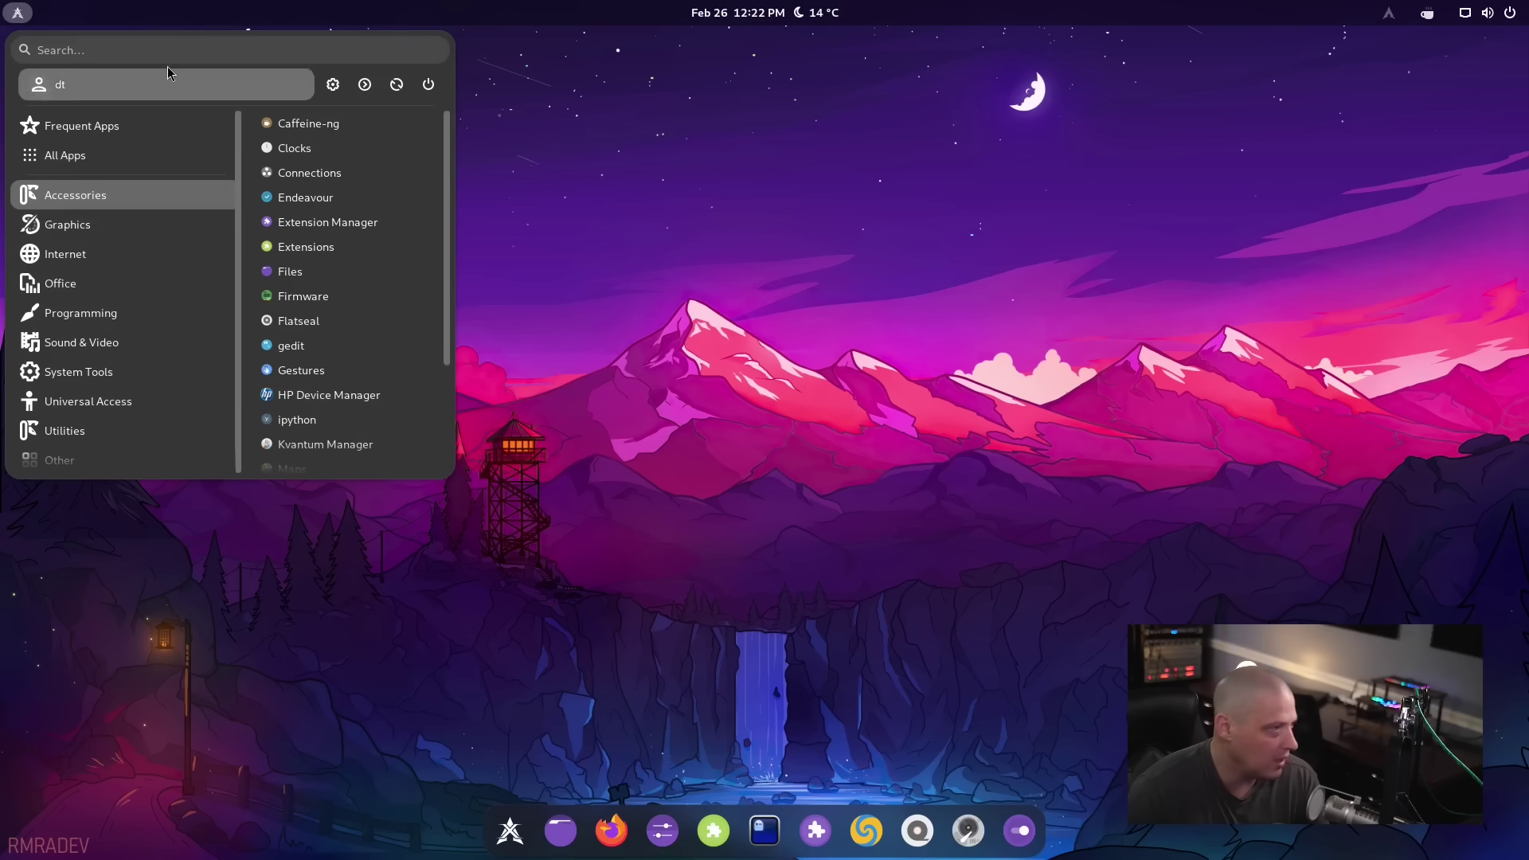
{"action": "left_click", "coordinate": [148, 51]}
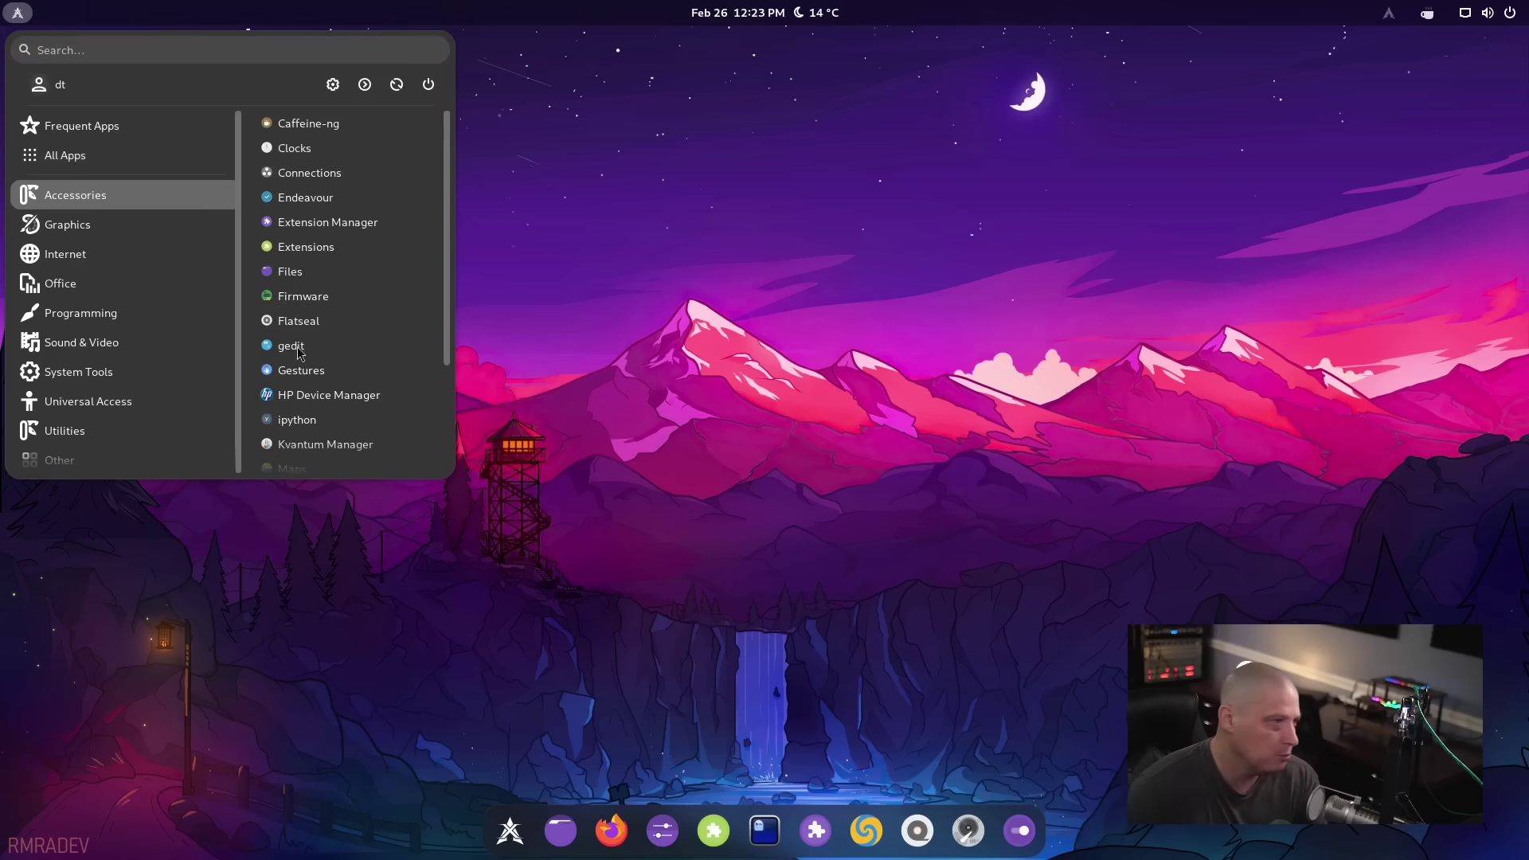
{"action": "left_click", "coordinate": [683, 350]}
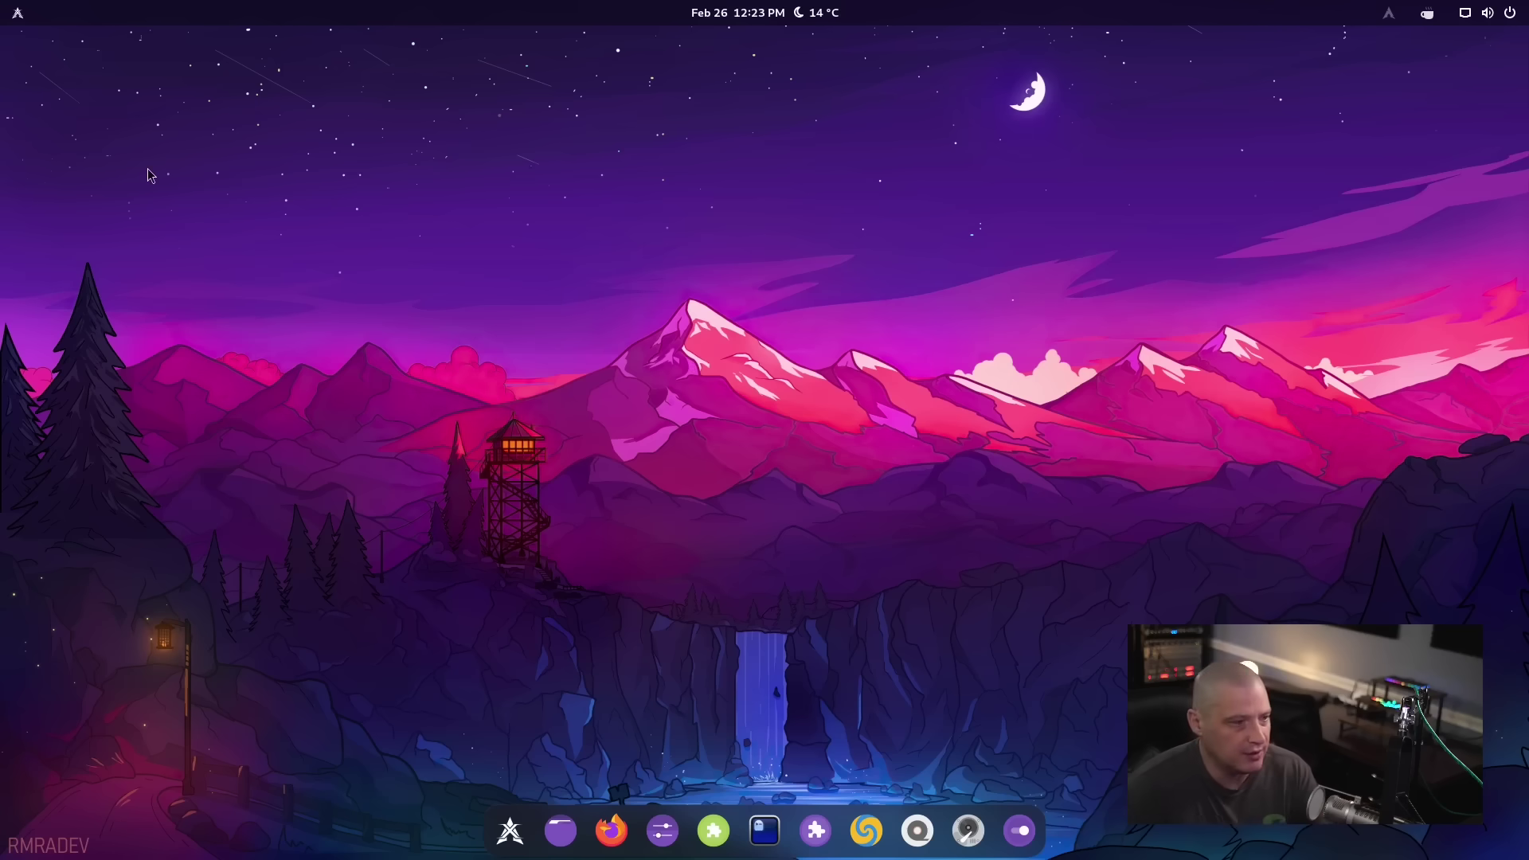
{"action": "left_click", "coordinate": [17, 13]}
{"action": "left_click", "coordinate": [883, 326]}
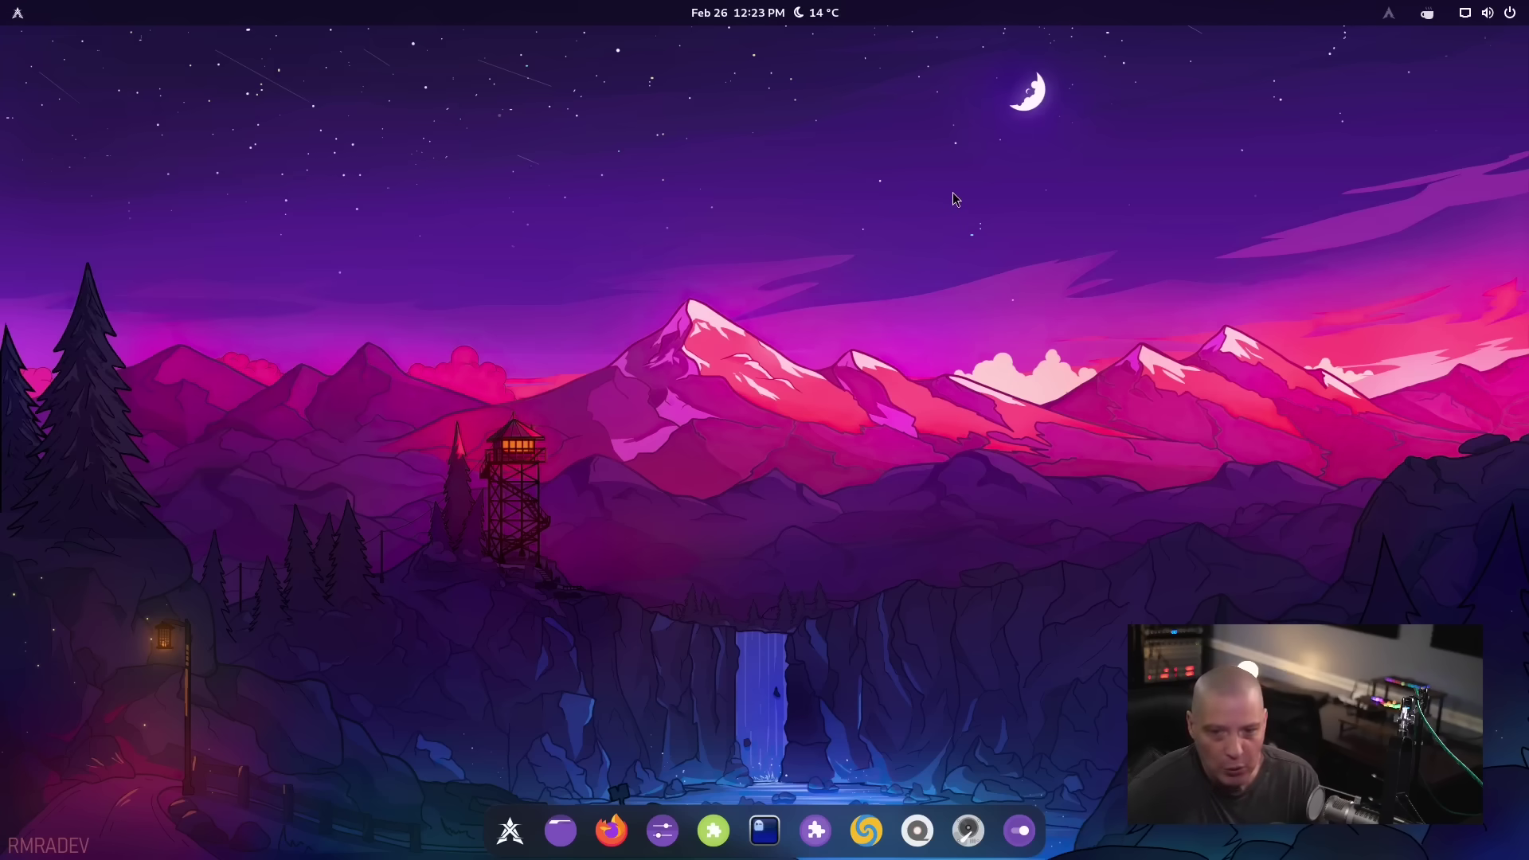
{"action": "left_click", "coordinate": [23, 20]}
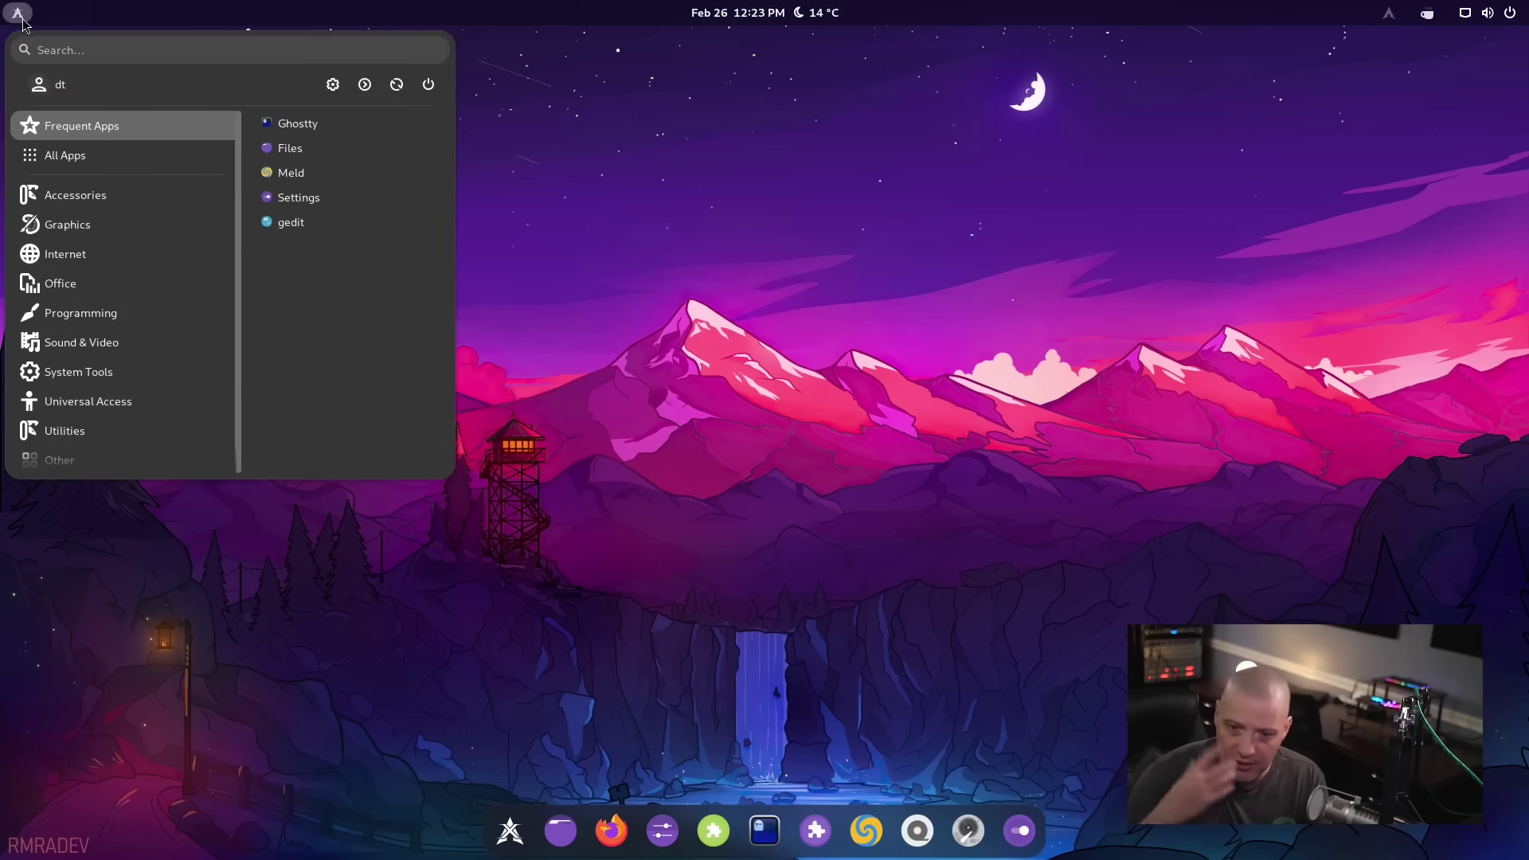
{"action": "left_click", "coordinate": [923, 400]}
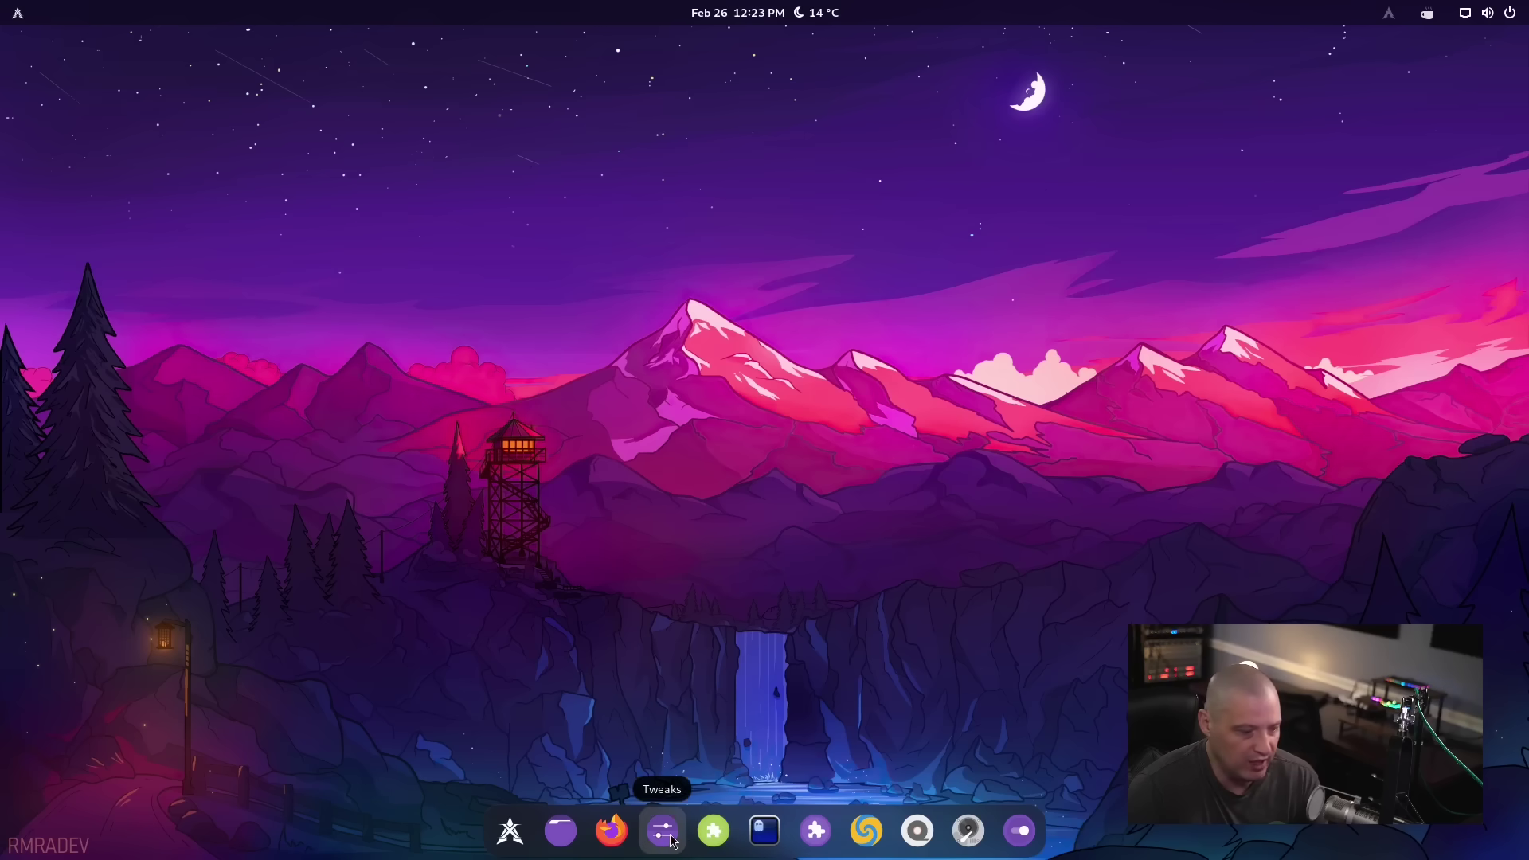
Launch Extensions from the dock, then move, enlarge and re-centre its window
{"action": "left_click", "coordinate": [714, 831]}
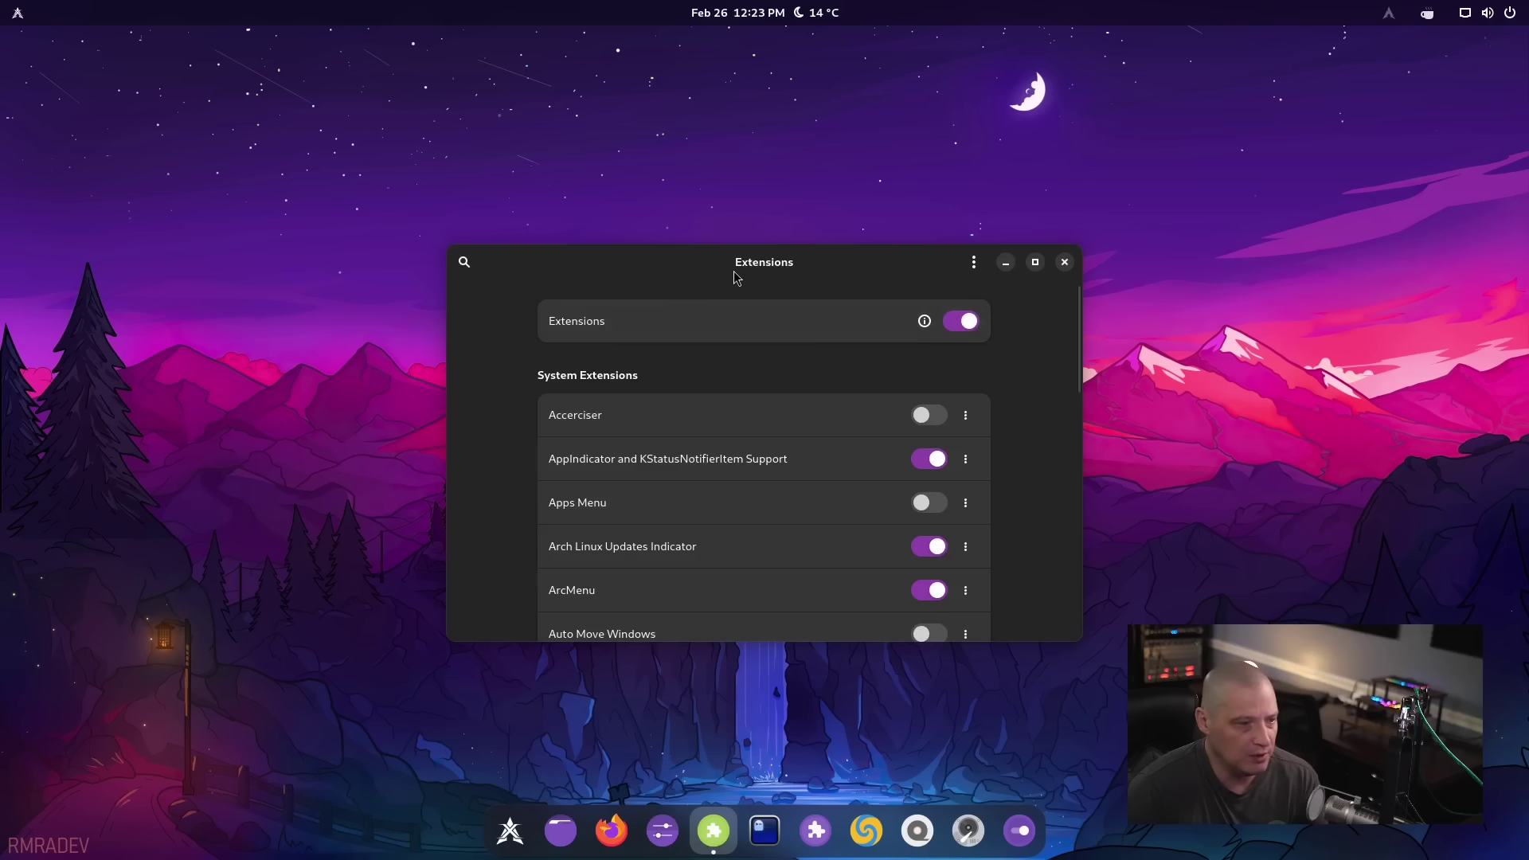
{"action": "left_click_drag", "start_coordinate": [735, 277], "coordinate": [520, 113]}
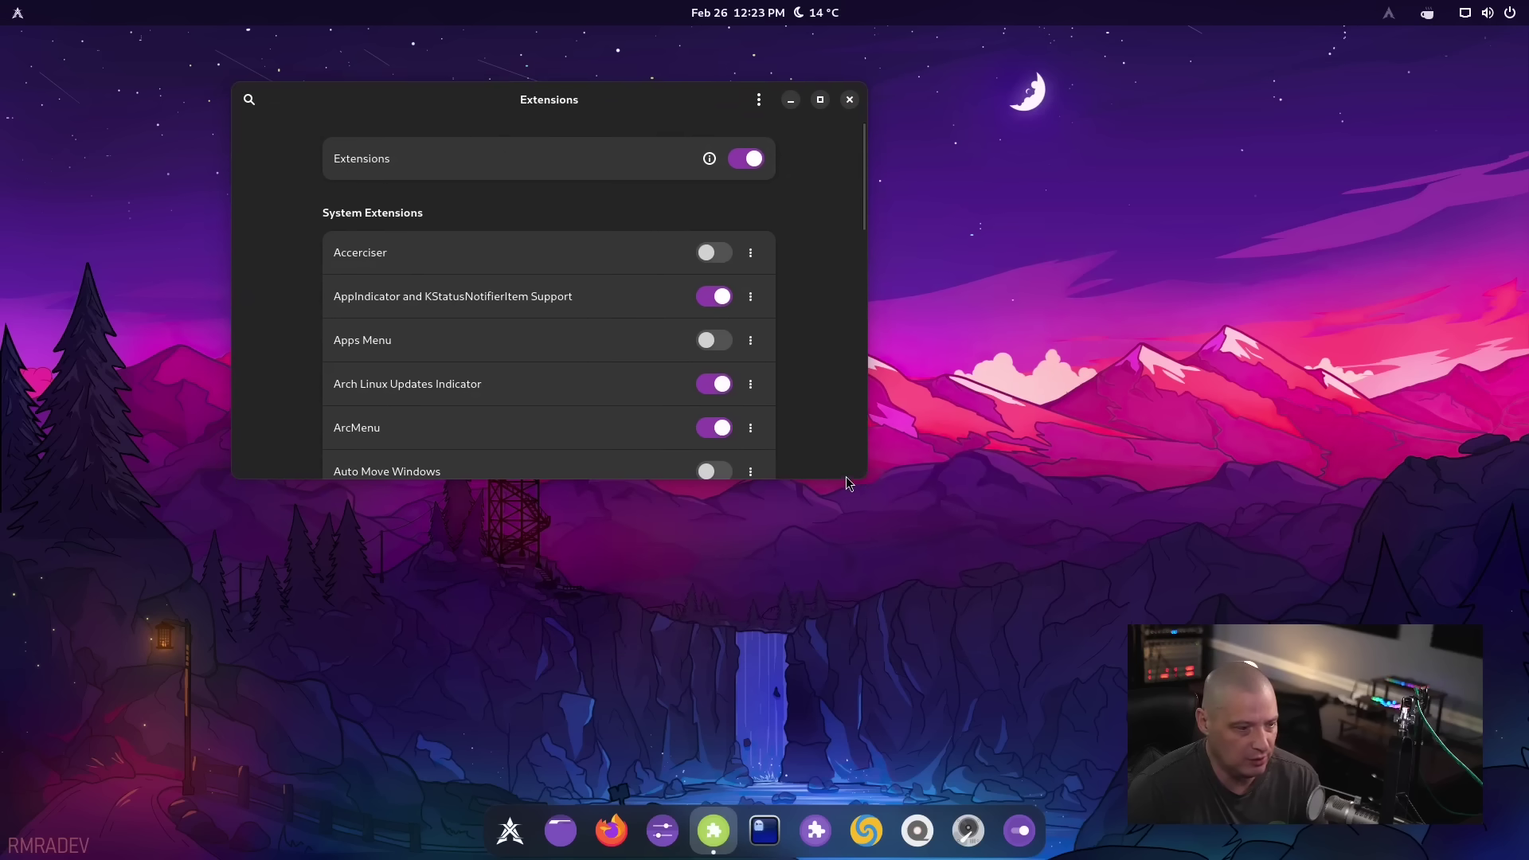
{"action": "left_click_drag", "start_coordinate": [846, 476], "coordinate": [938, 811]}
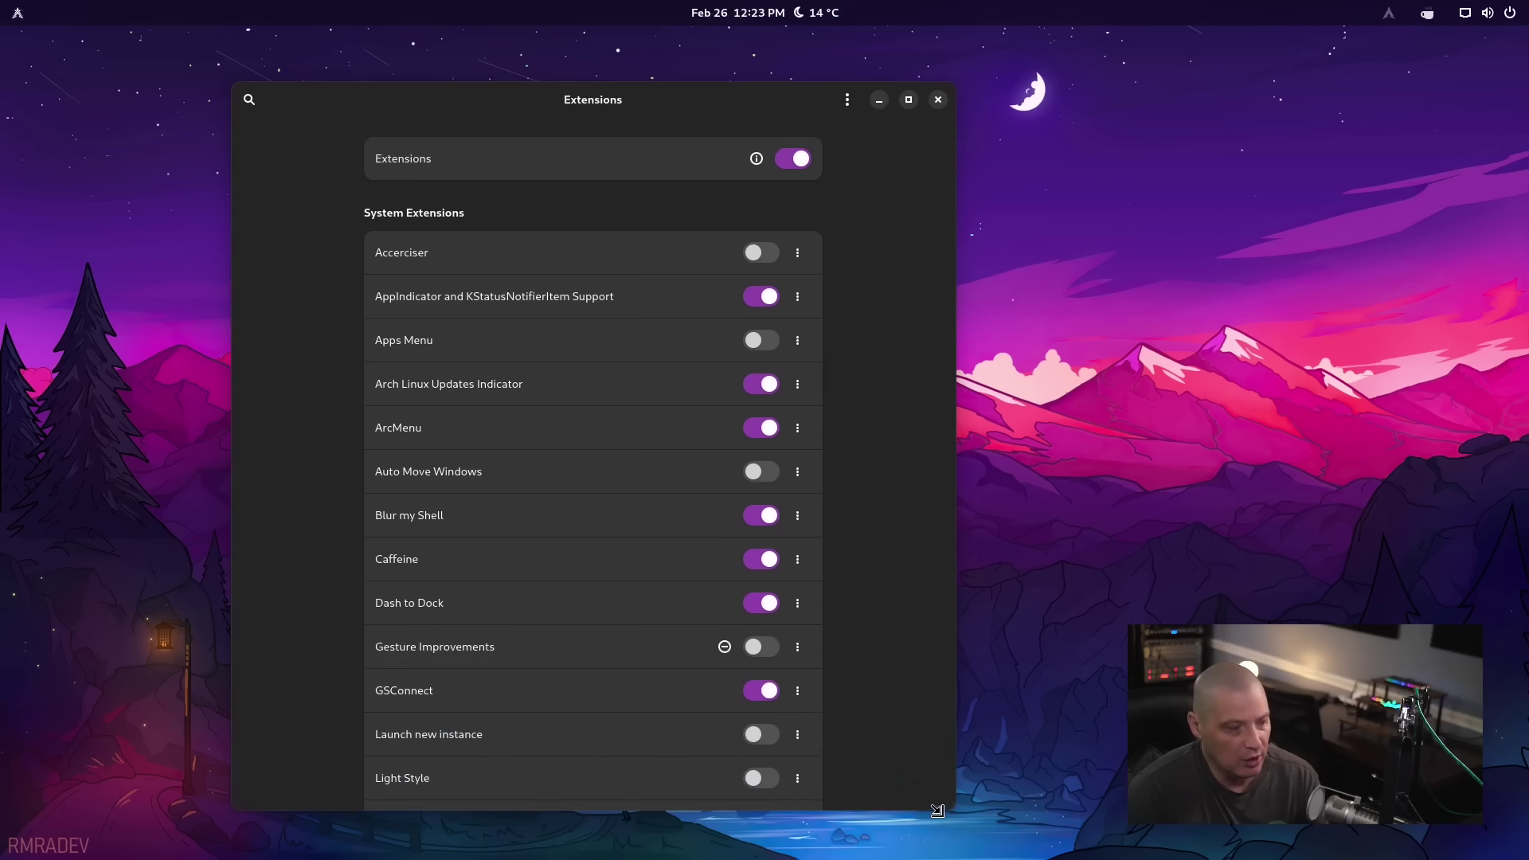
{"action": "left_click_drag", "start_coordinate": [685, 107], "coordinate": [833, 62]}
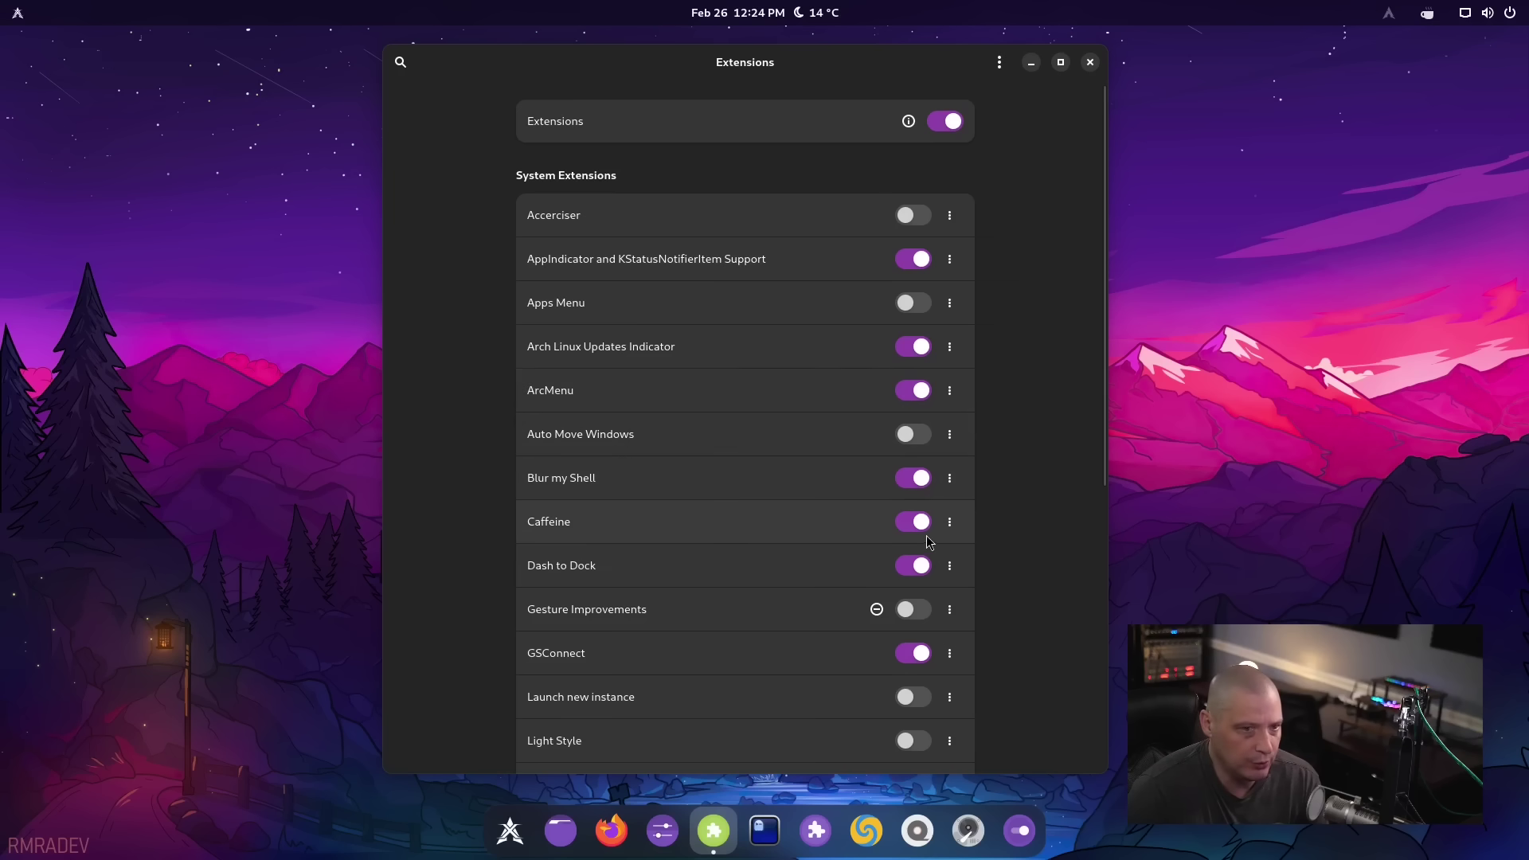
{"action": "left_click", "coordinate": [1429, 10]}
{"action": "left_click", "coordinate": [1424, 16]}
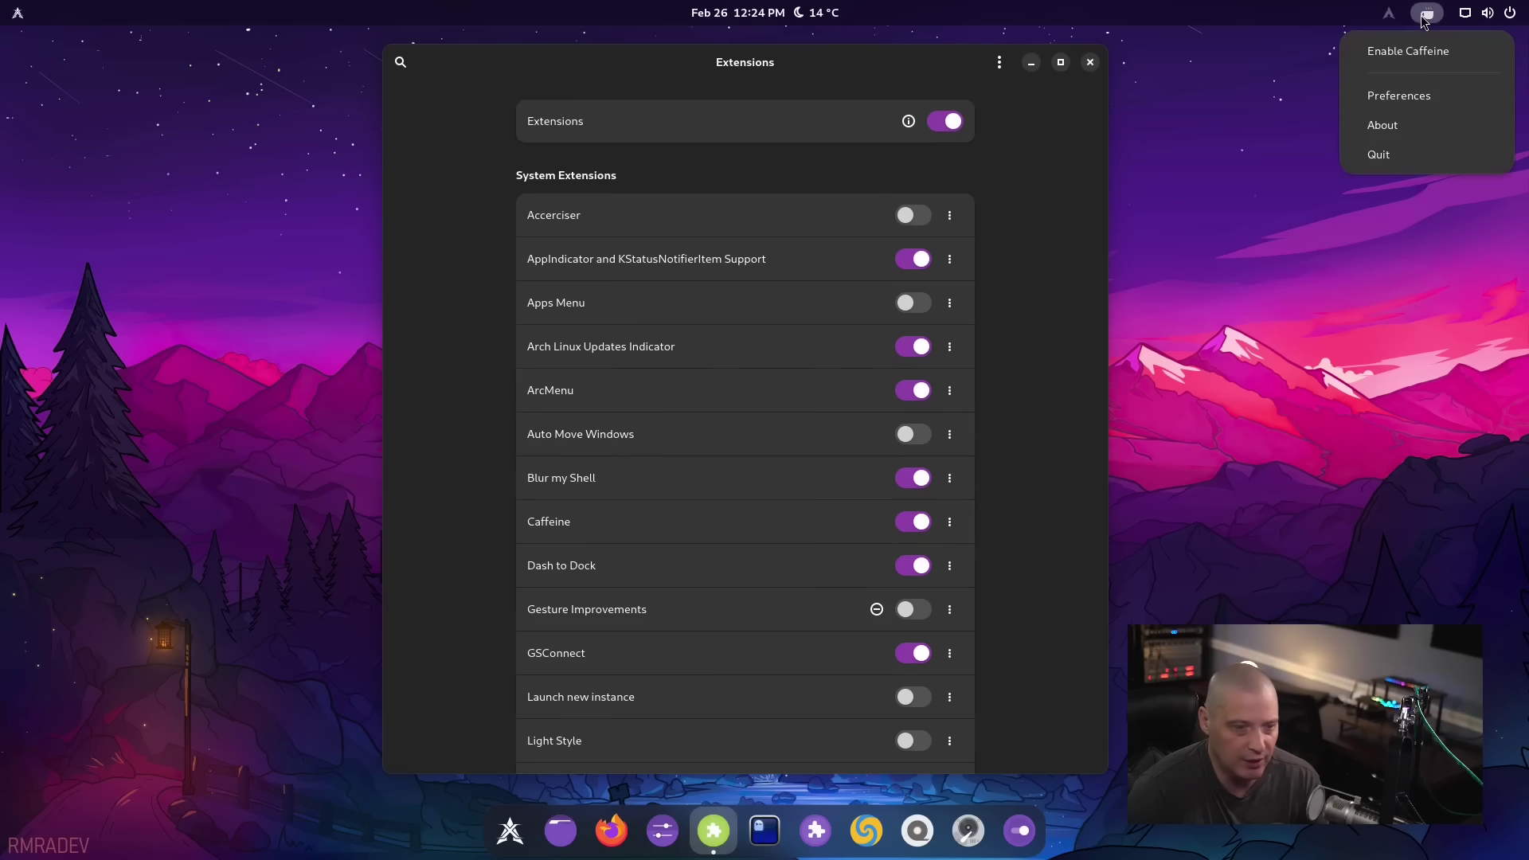
{"action": "left_click", "coordinate": [1425, 122]}
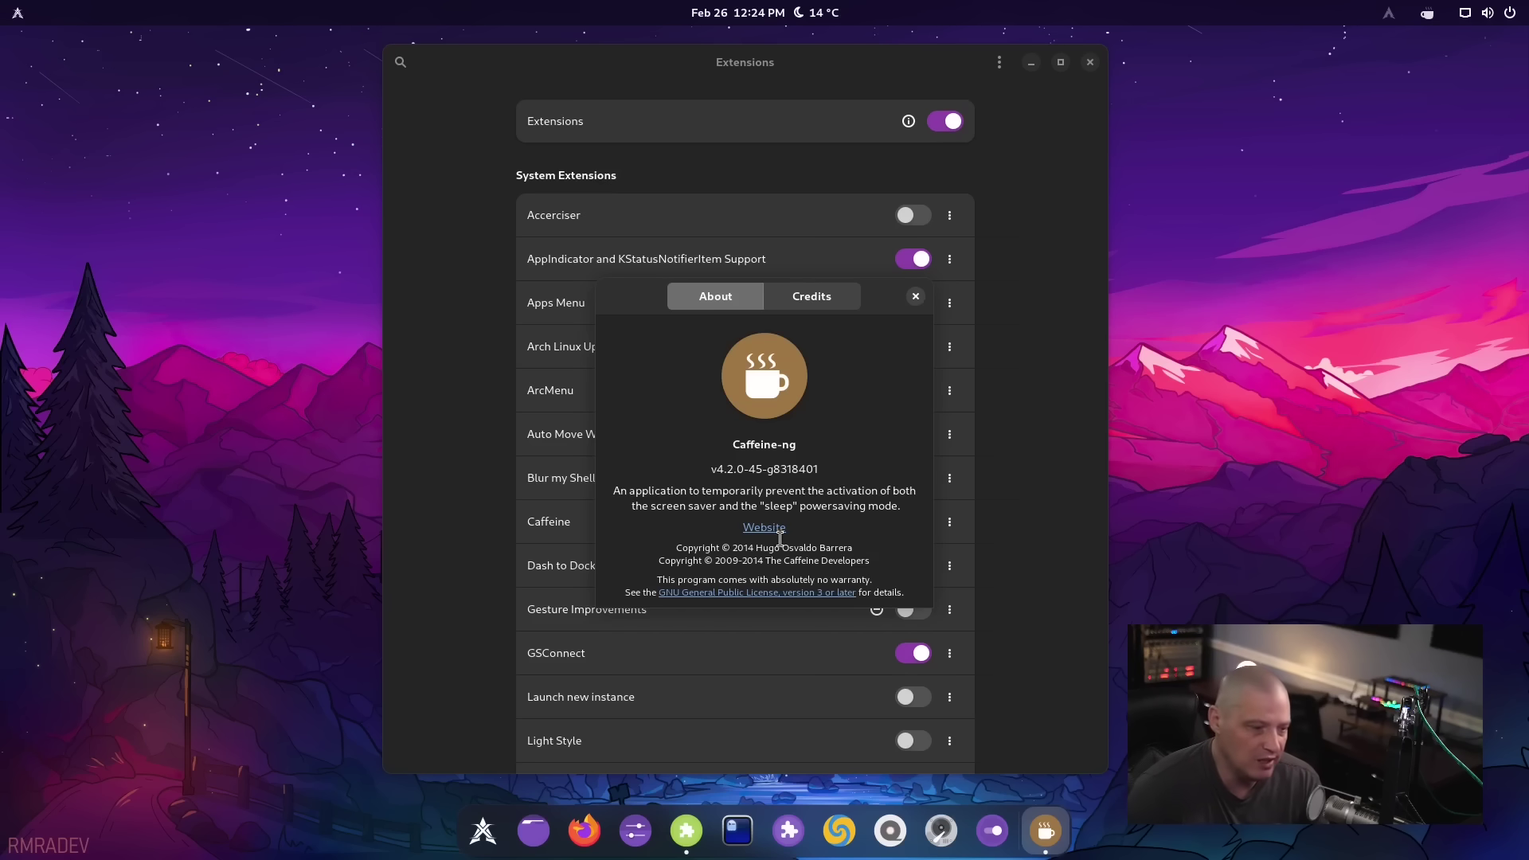
{"action": "left_click", "coordinate": [916, 296]}
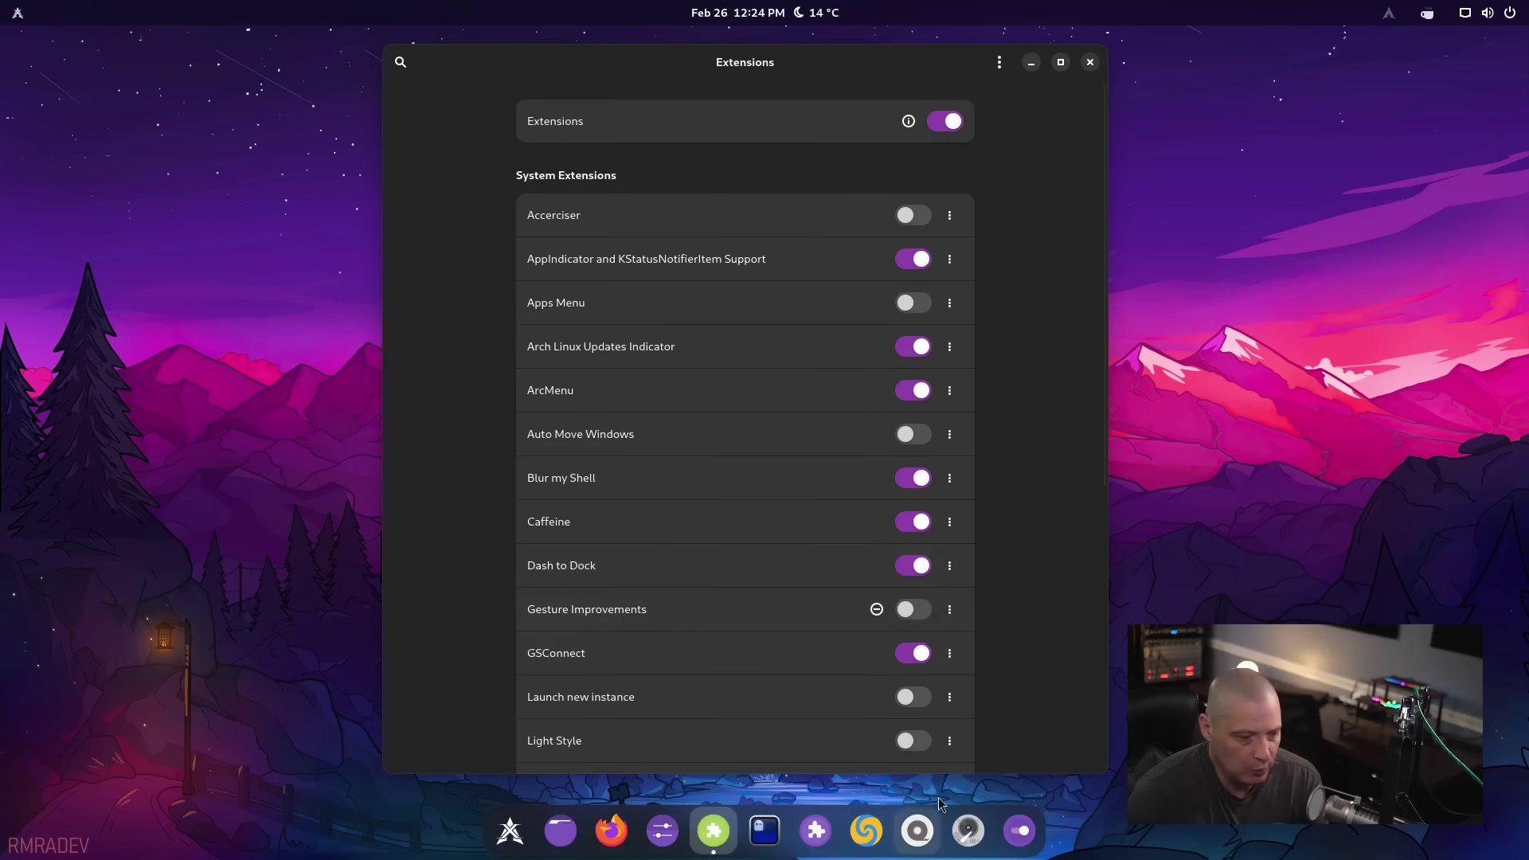
Scroll through the extensions list, then close the Extensions window
{"action": "scroll", "coordinate": [884, 538], "scroll_direction": "down", "scroll_amount": 5}
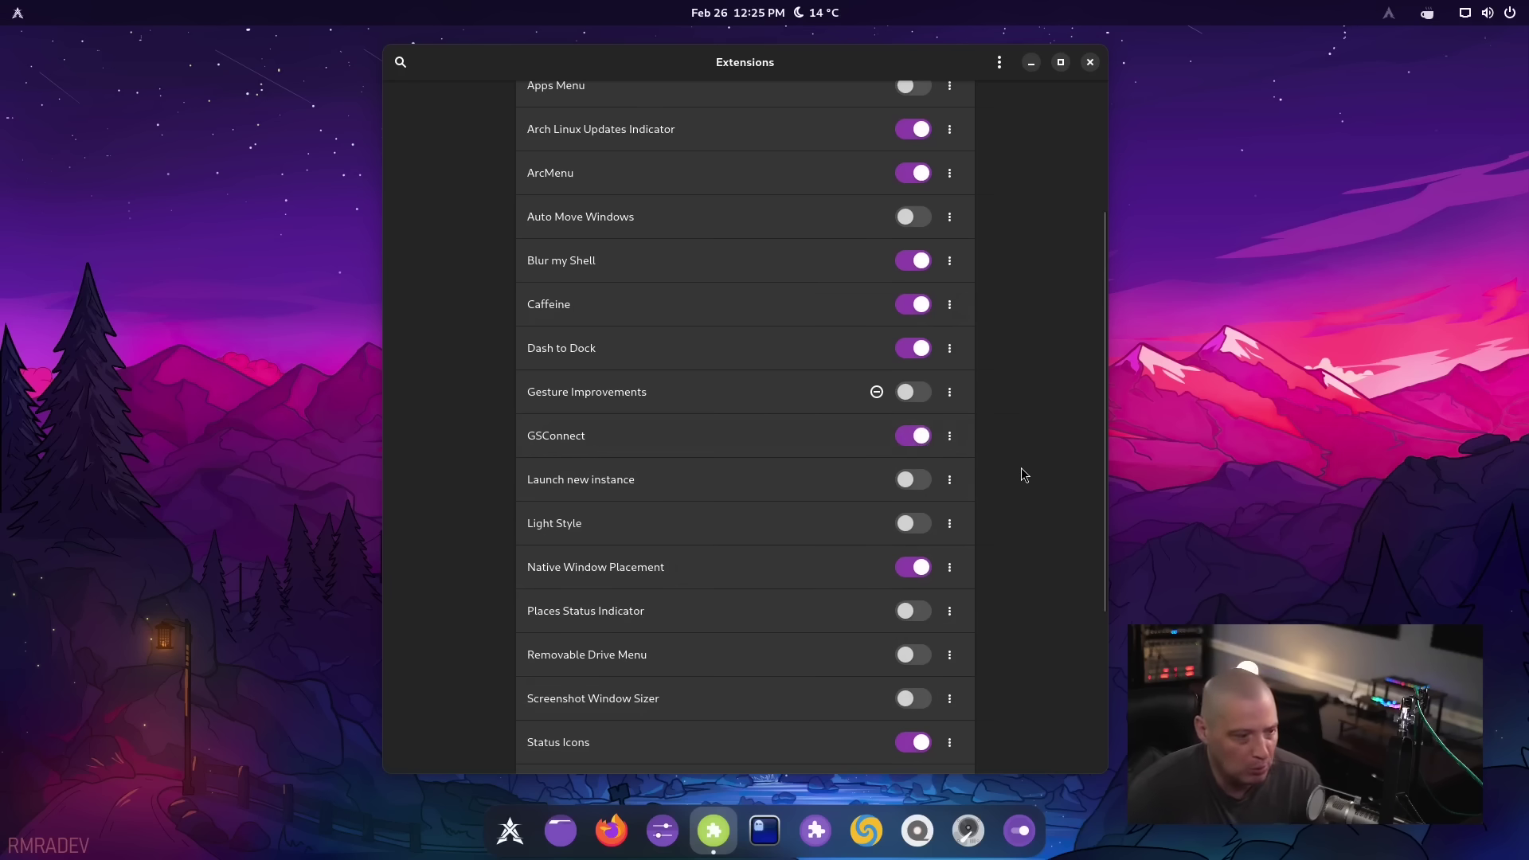
{"action": "scroll", "coordinate": [837, 446], "scroll_direction": "up", "scroll_amount": 5}
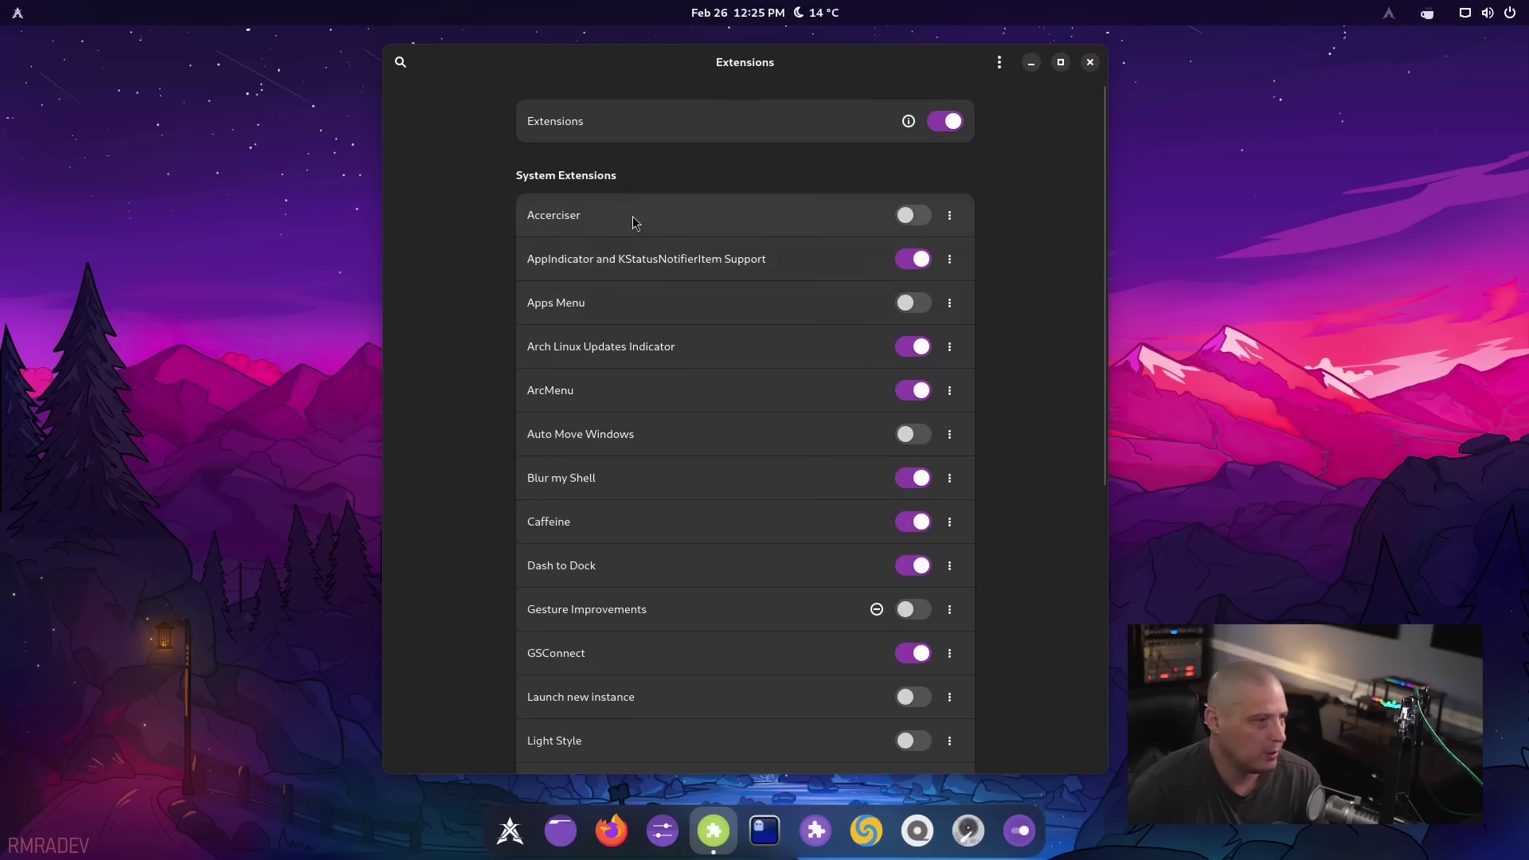
{"action": "left_click", "coordinate": [1090, 64]}
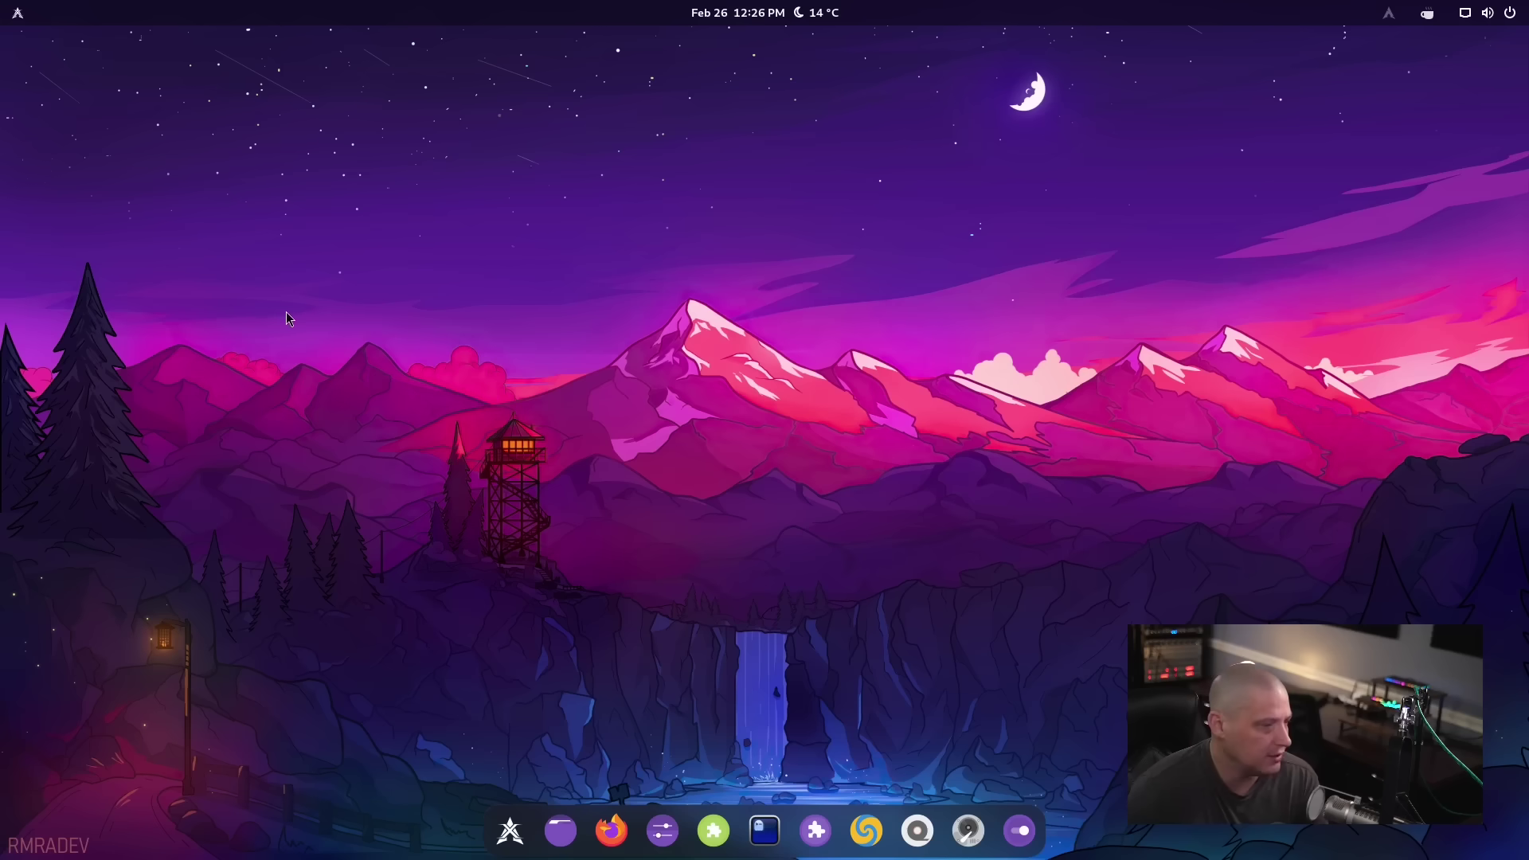
Launch the XeroLinux toolkit, close it, then relaunch it from the dock after opening ArcMenu
{"action": "left_click", "coordinate": [510, 829]}
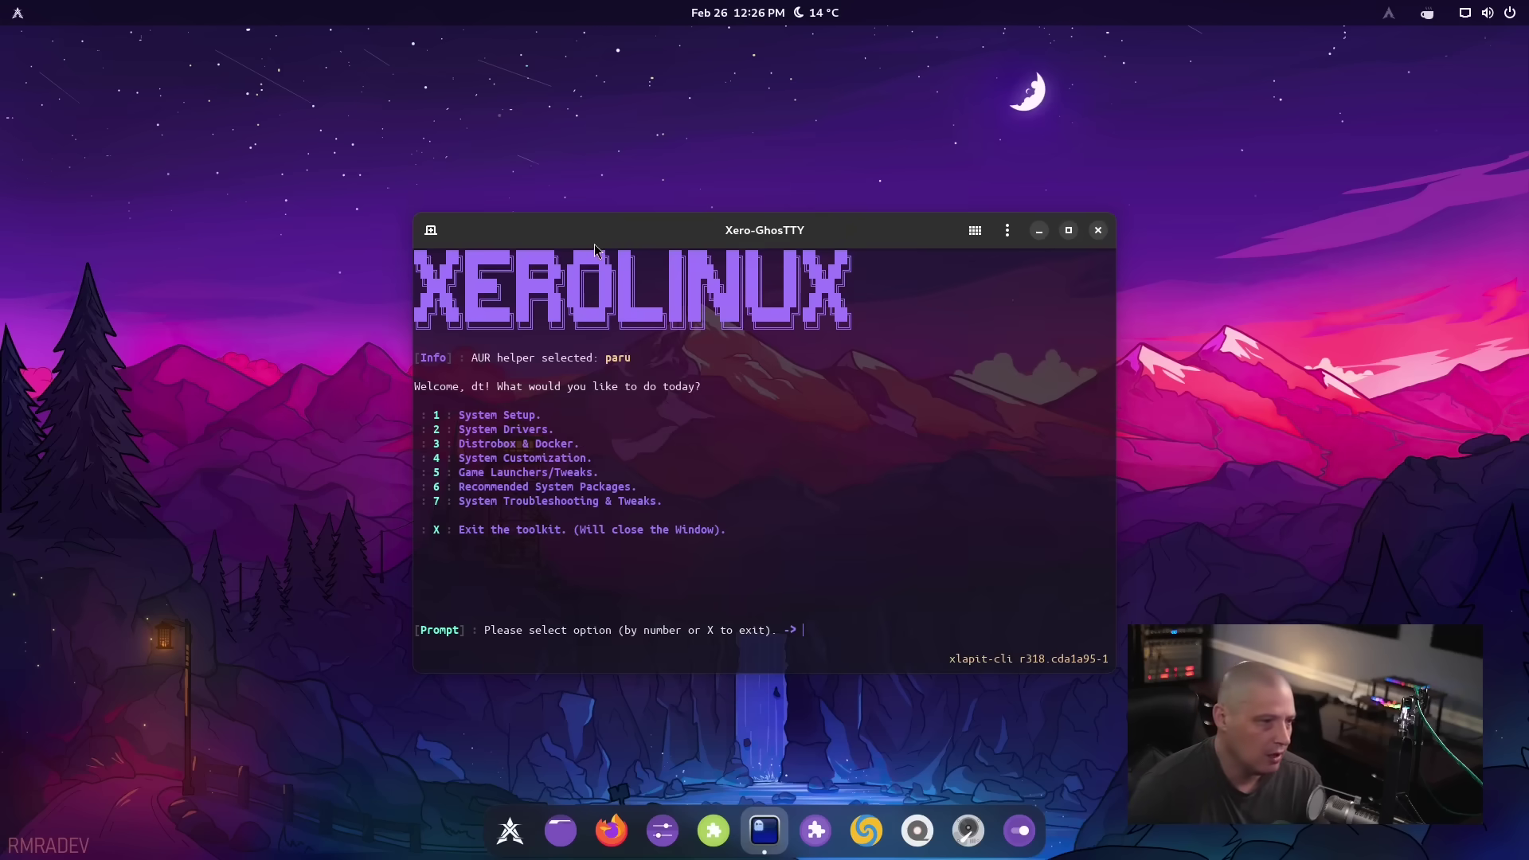
{"action": "mouse_move", "coordinate": [593, 243]}
{"action": "left_mouse_down"}
{"action": "mouse_move", "coordinate": [661, 247]}
{"action": "mouse_move", "coordinate": [568, 251]}
{"action": "left_mouse_up"}
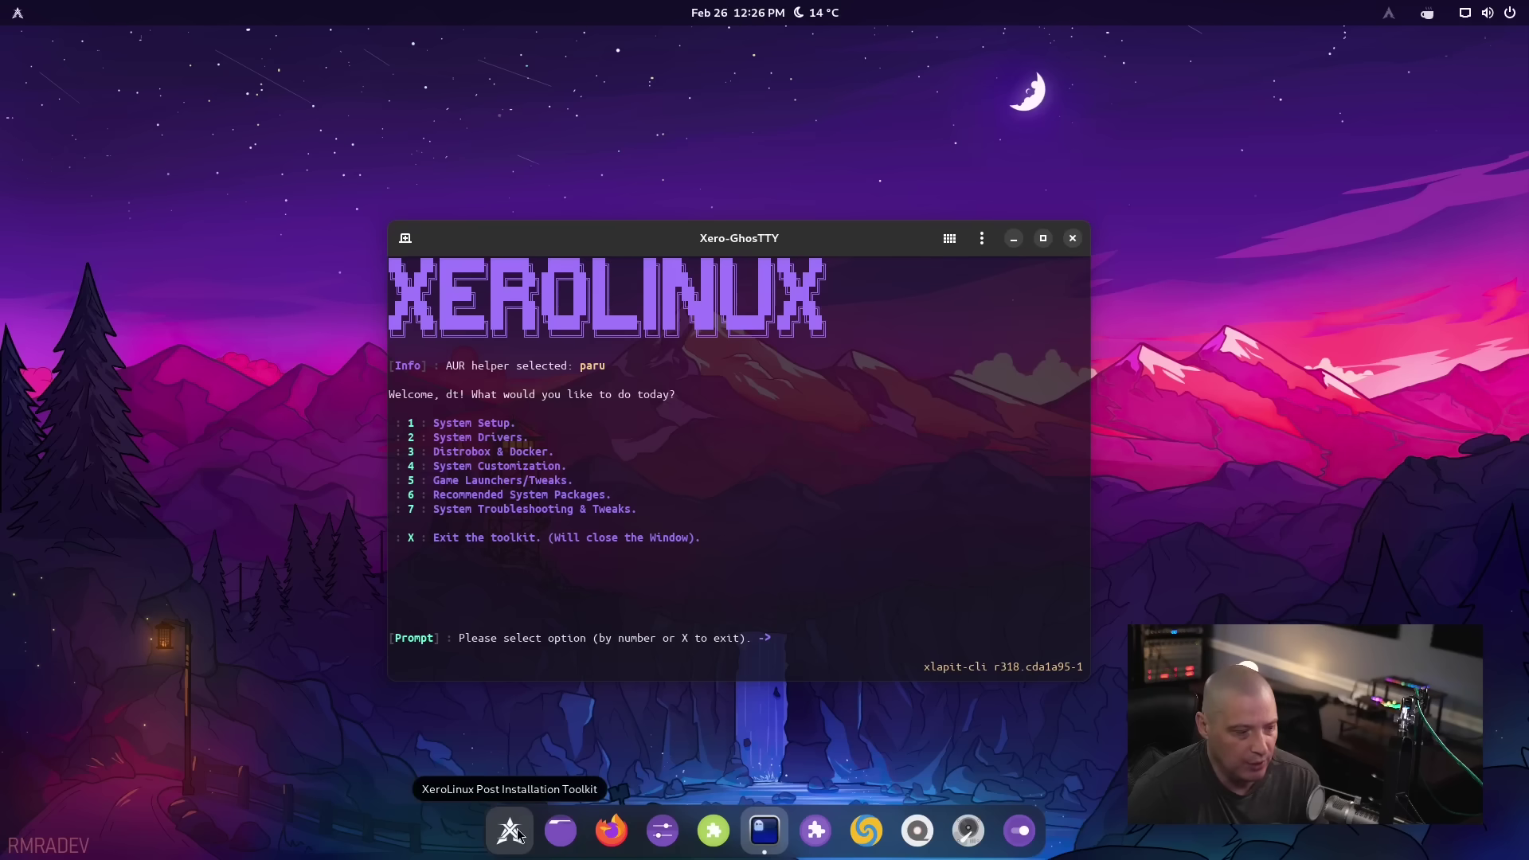
{"action": "left_click", "coordinate": [1072, 238]}
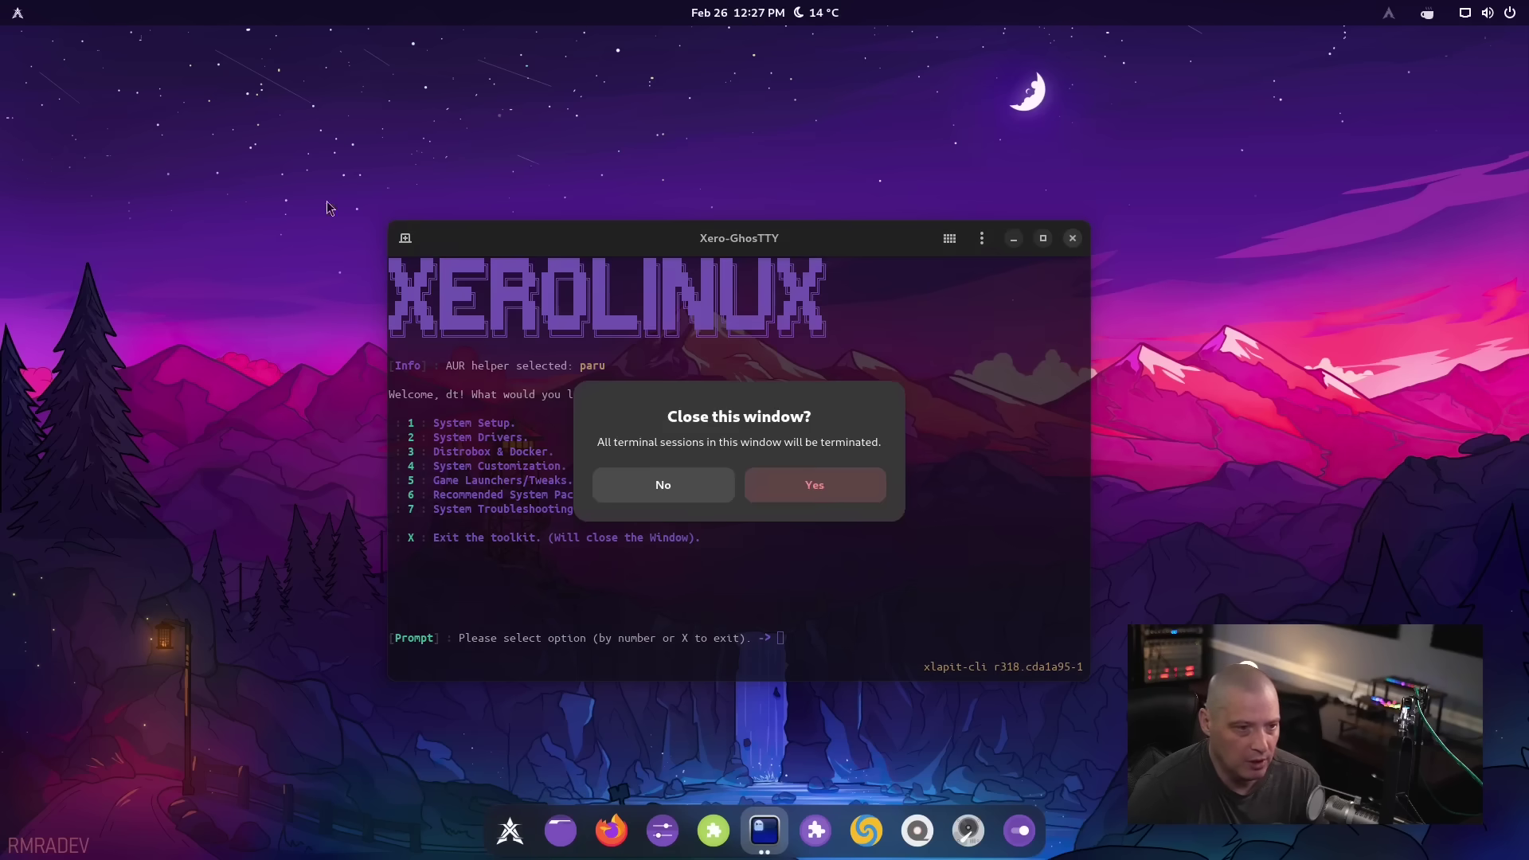
{"action": "left_click", "coordinate": [819, 507]}
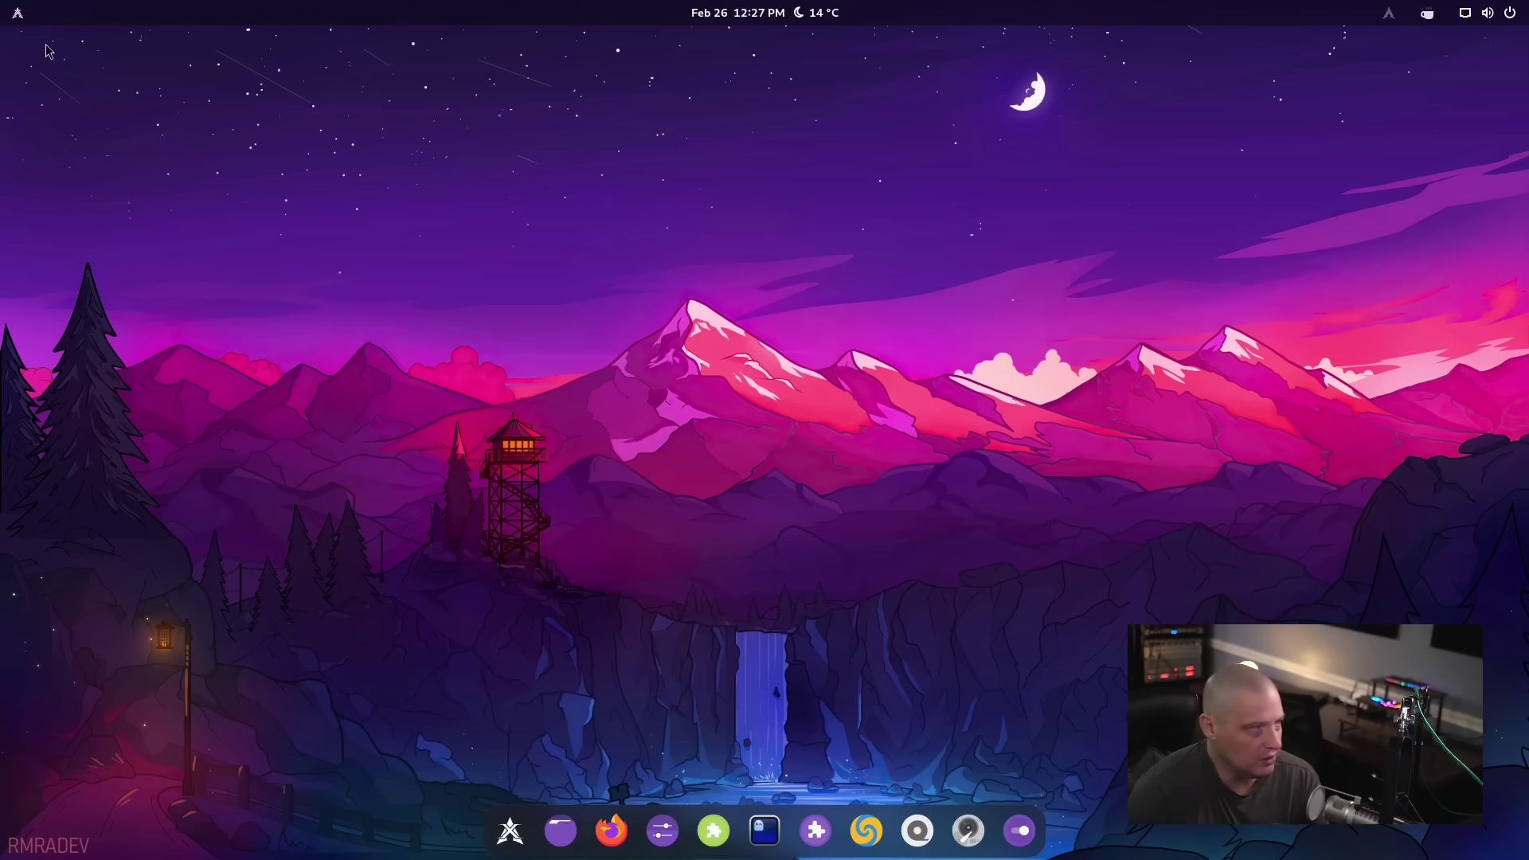
{"action": "left_click", "coordinate": [21, 24]}
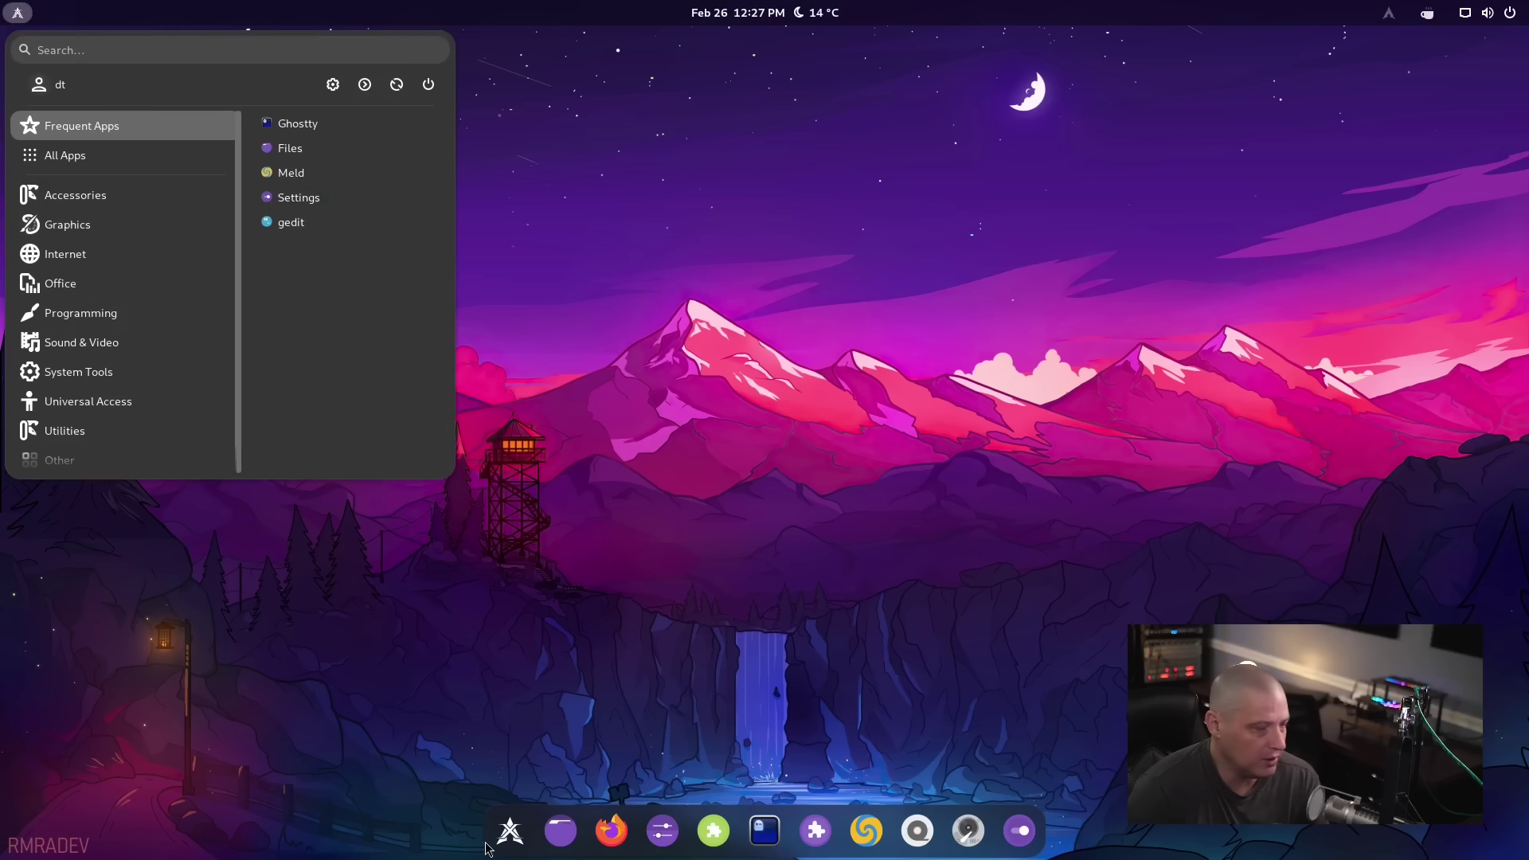
{"action": "left_click", "coordinate": [519, 840]}
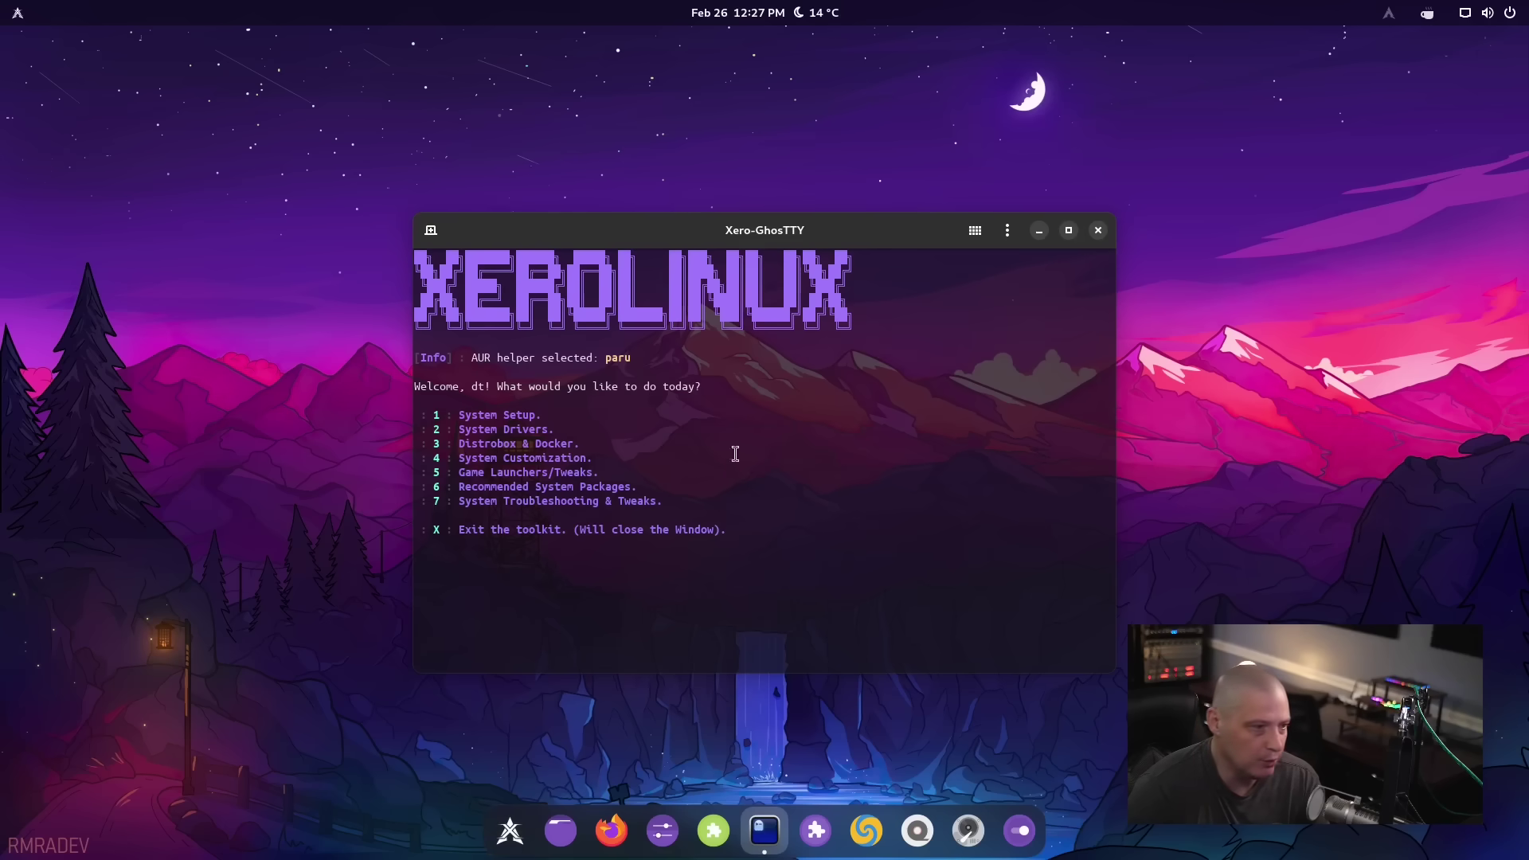
Close the toolkit, reopen it, and close it again, confirming Yes each time
{"action": "left_click", "coordinate": [1104, 235]}
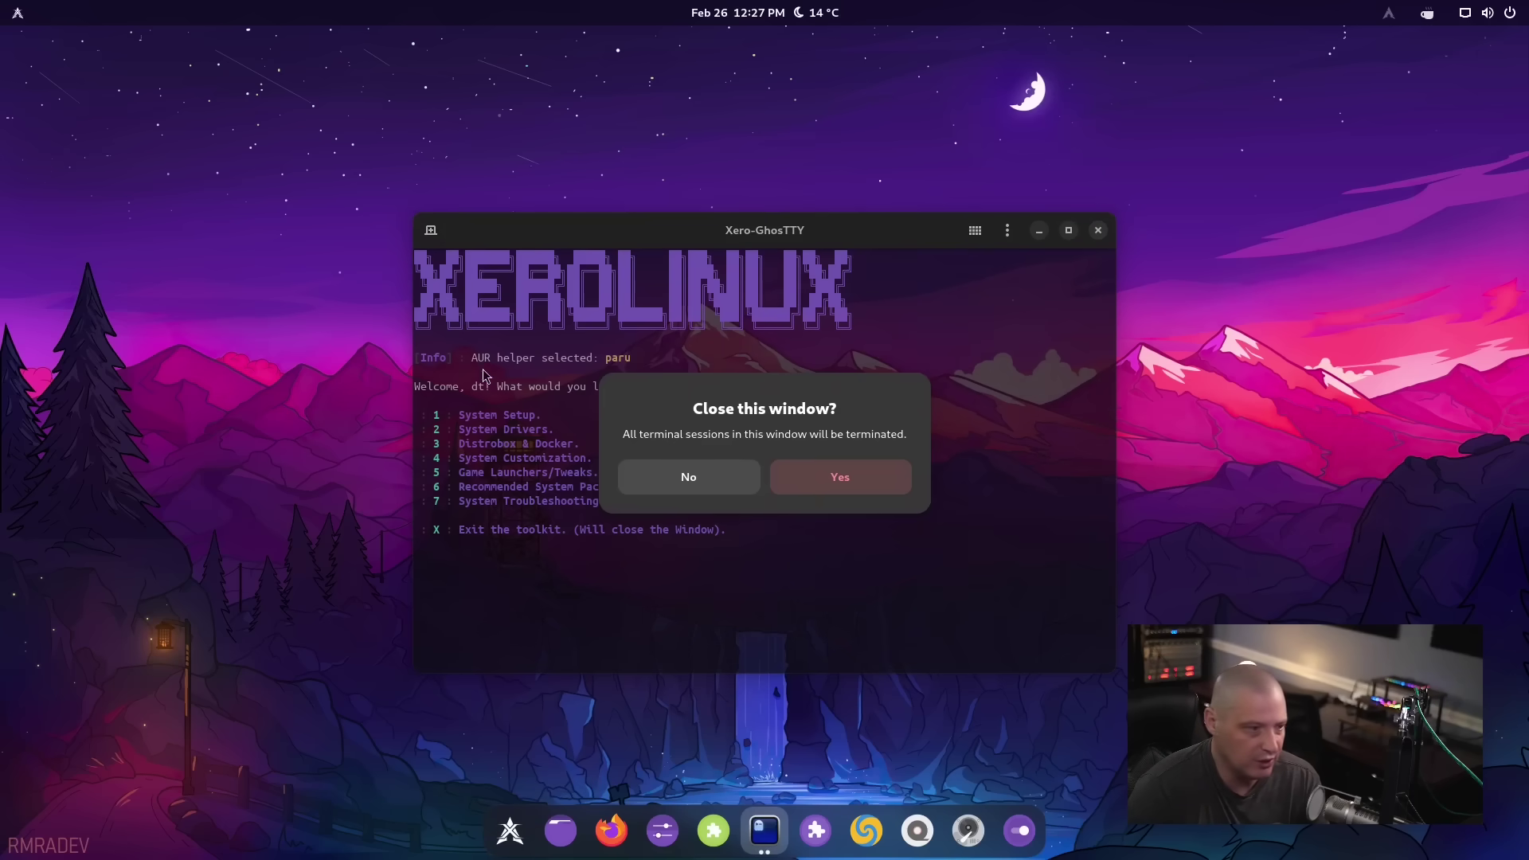
{"action": "left_click", "coordinate": [836, 477]}
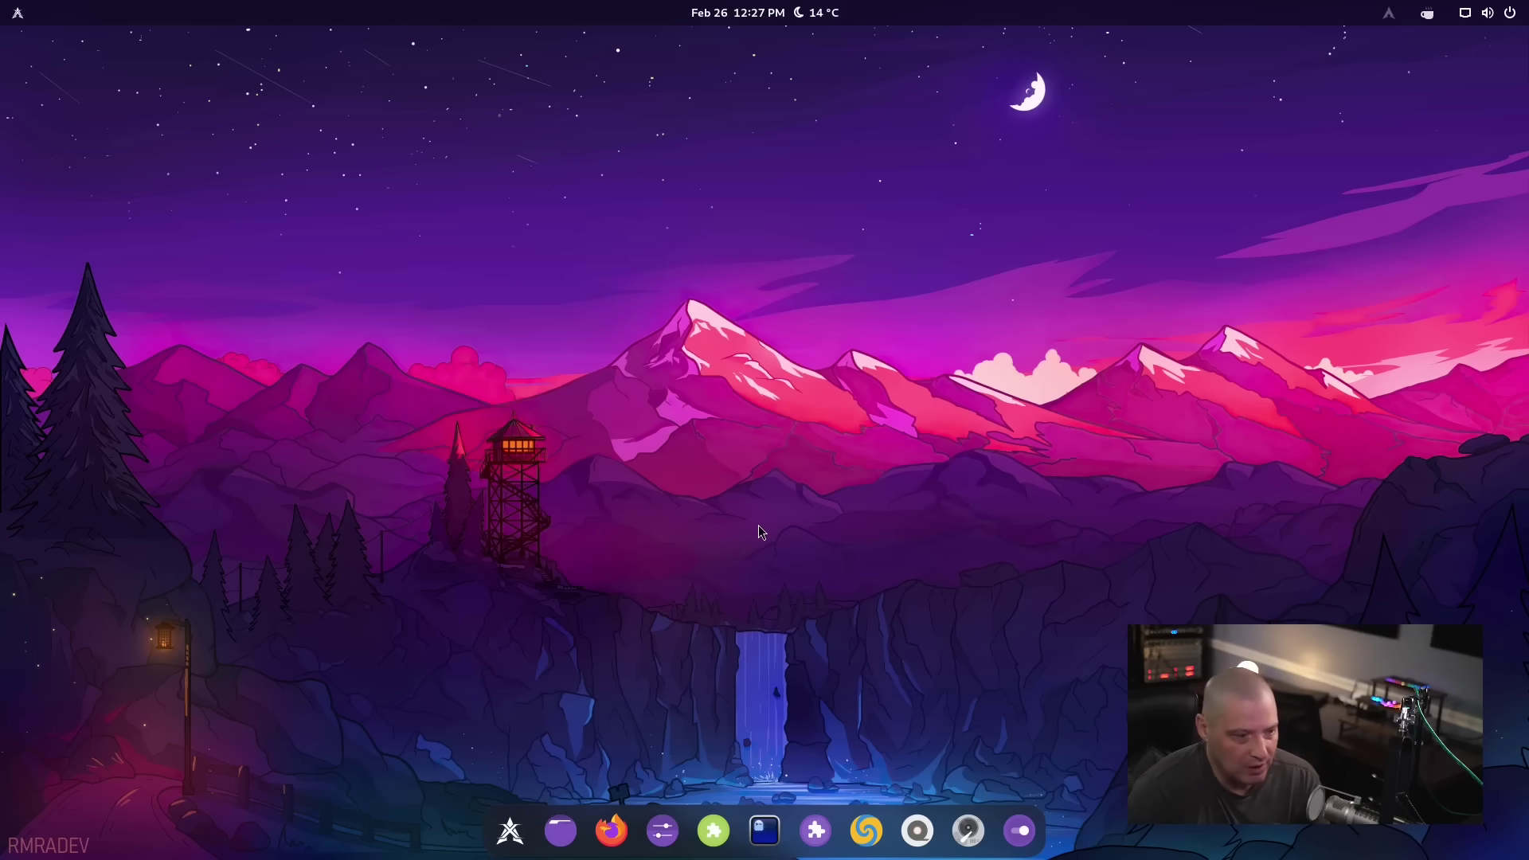
{"action": "left_click", "coordinate": [510, 831]}
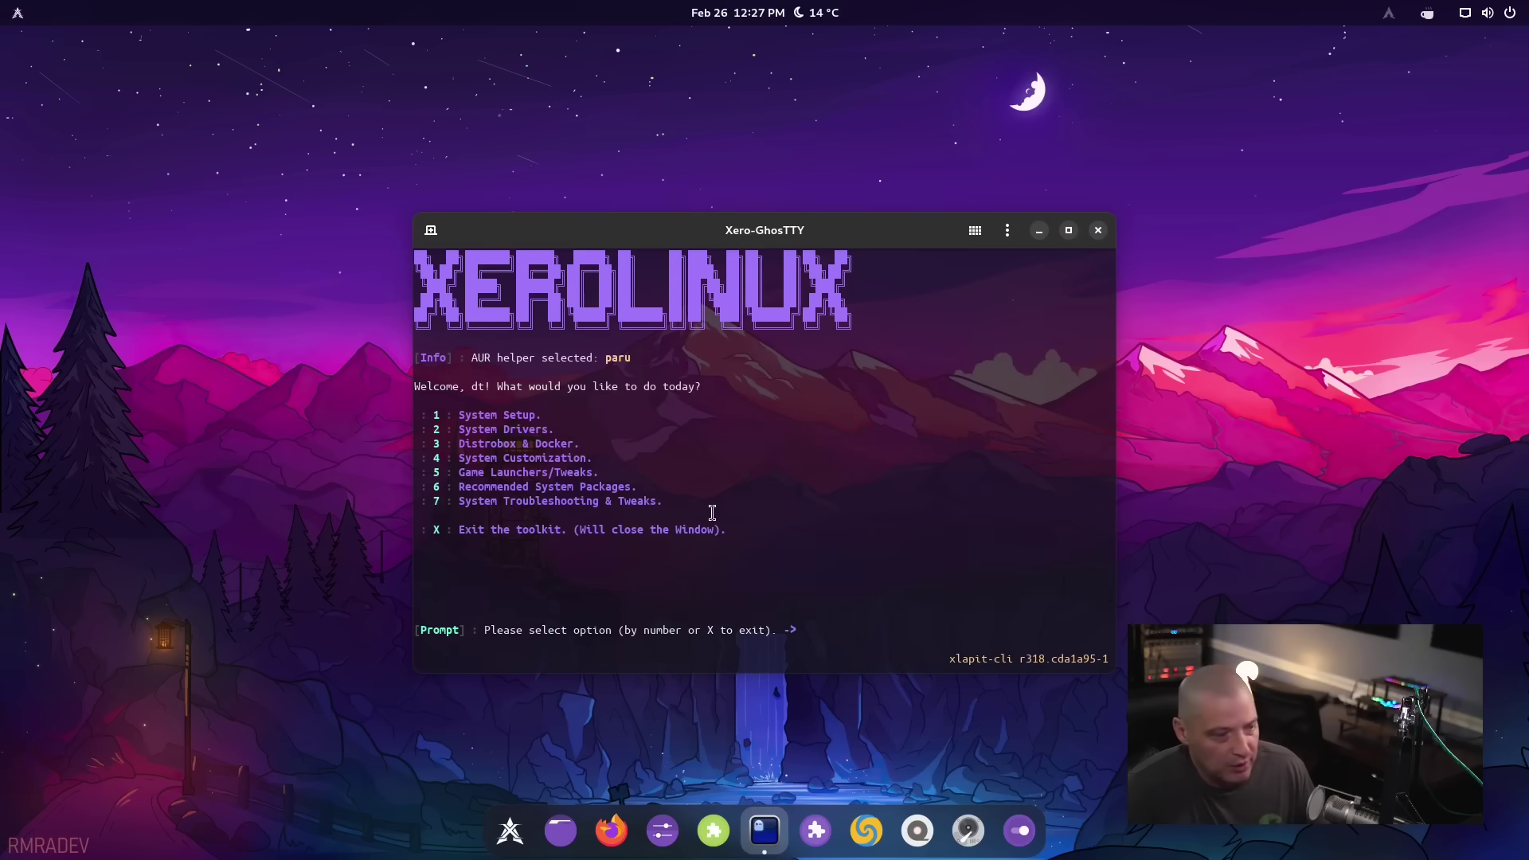
{"action": "left_click", "coordinate": [1098, 231]}
{"action": "left_click", "coordinate": [851, 484]}
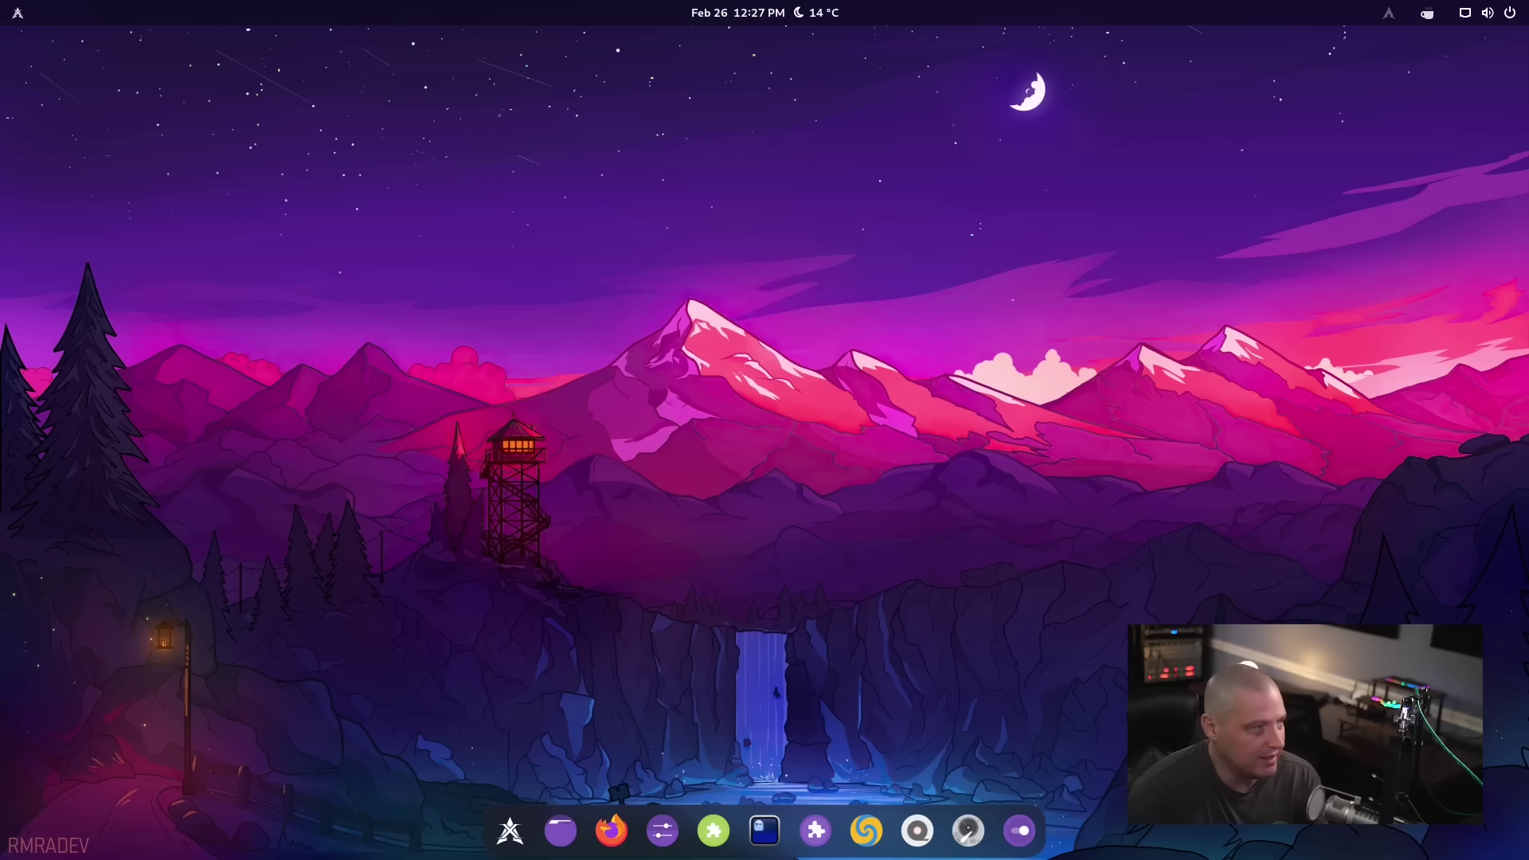
Open and dismiss ArcMenu, then relaunch the toolkit from the dock's XeroLinux icon
{"action": "left_click", "coordinate": [18, 12]}
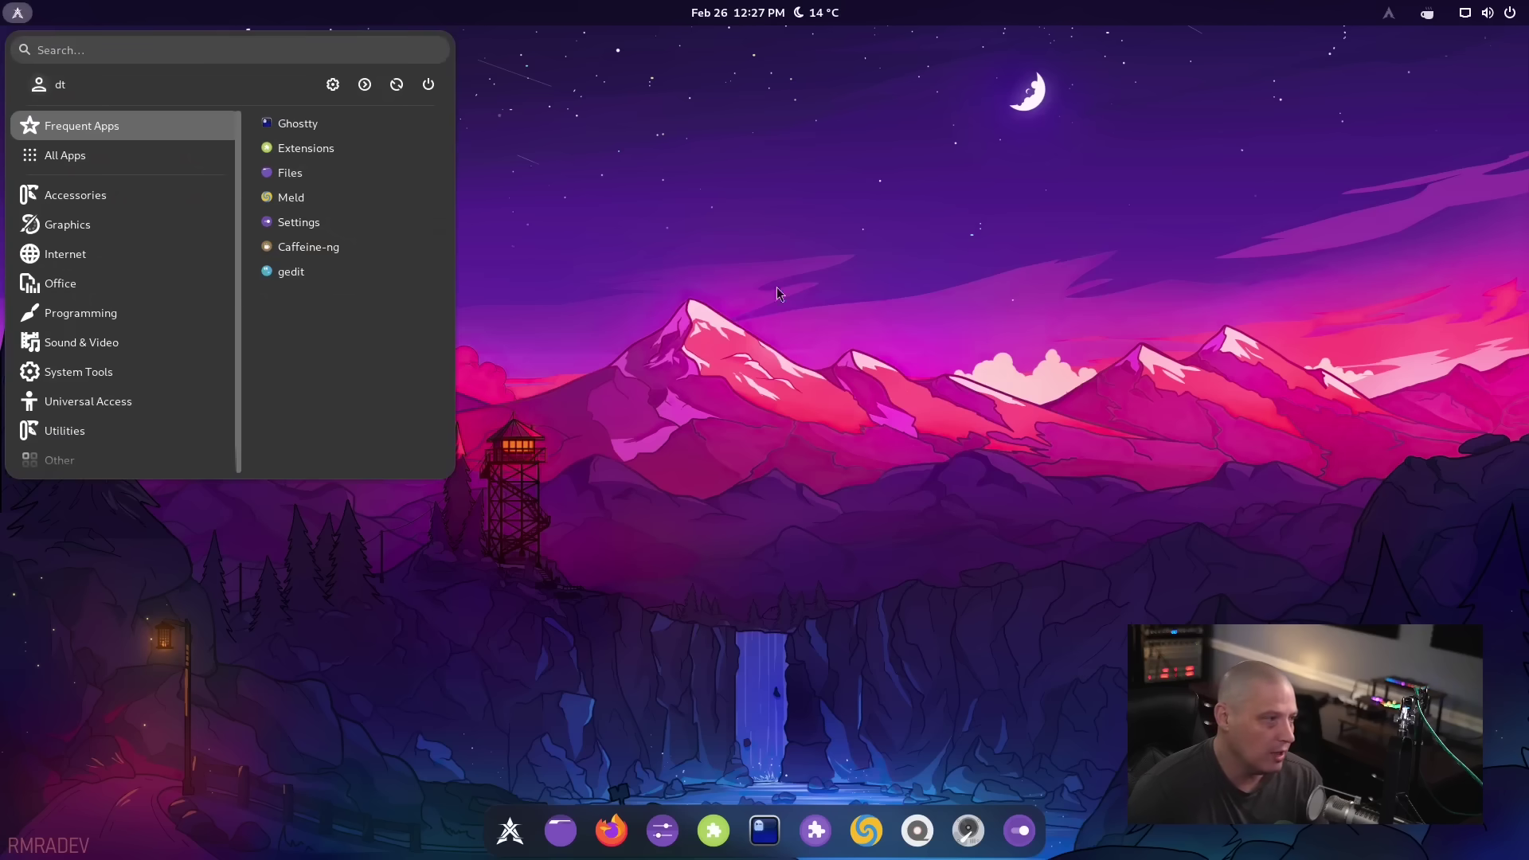
{"action": "left_click", "coordinate": [944, 555]}
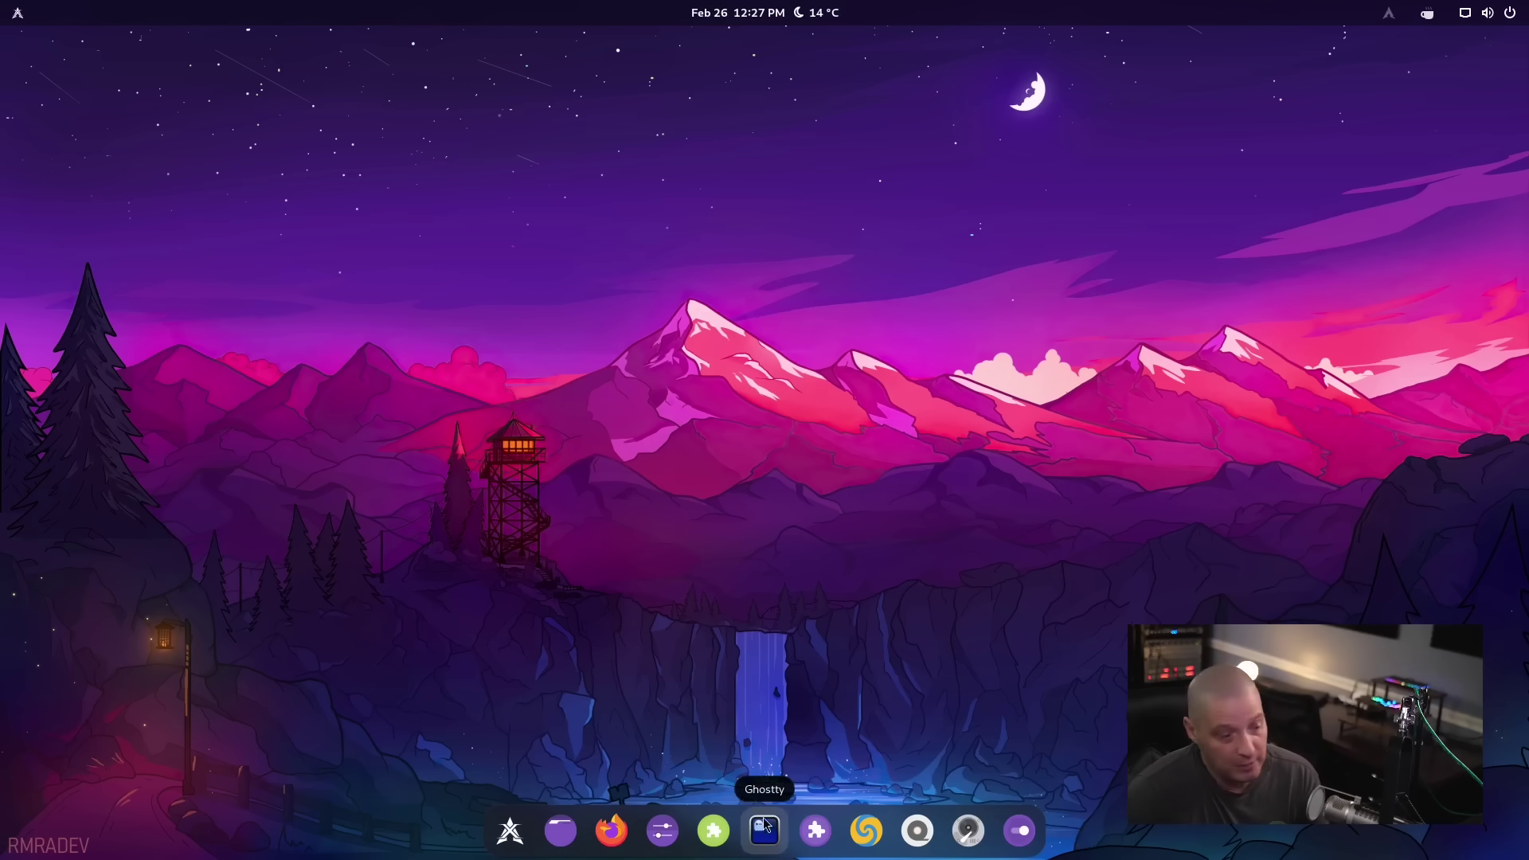
{"action": "left_click", "coordinate": [495, 834]}
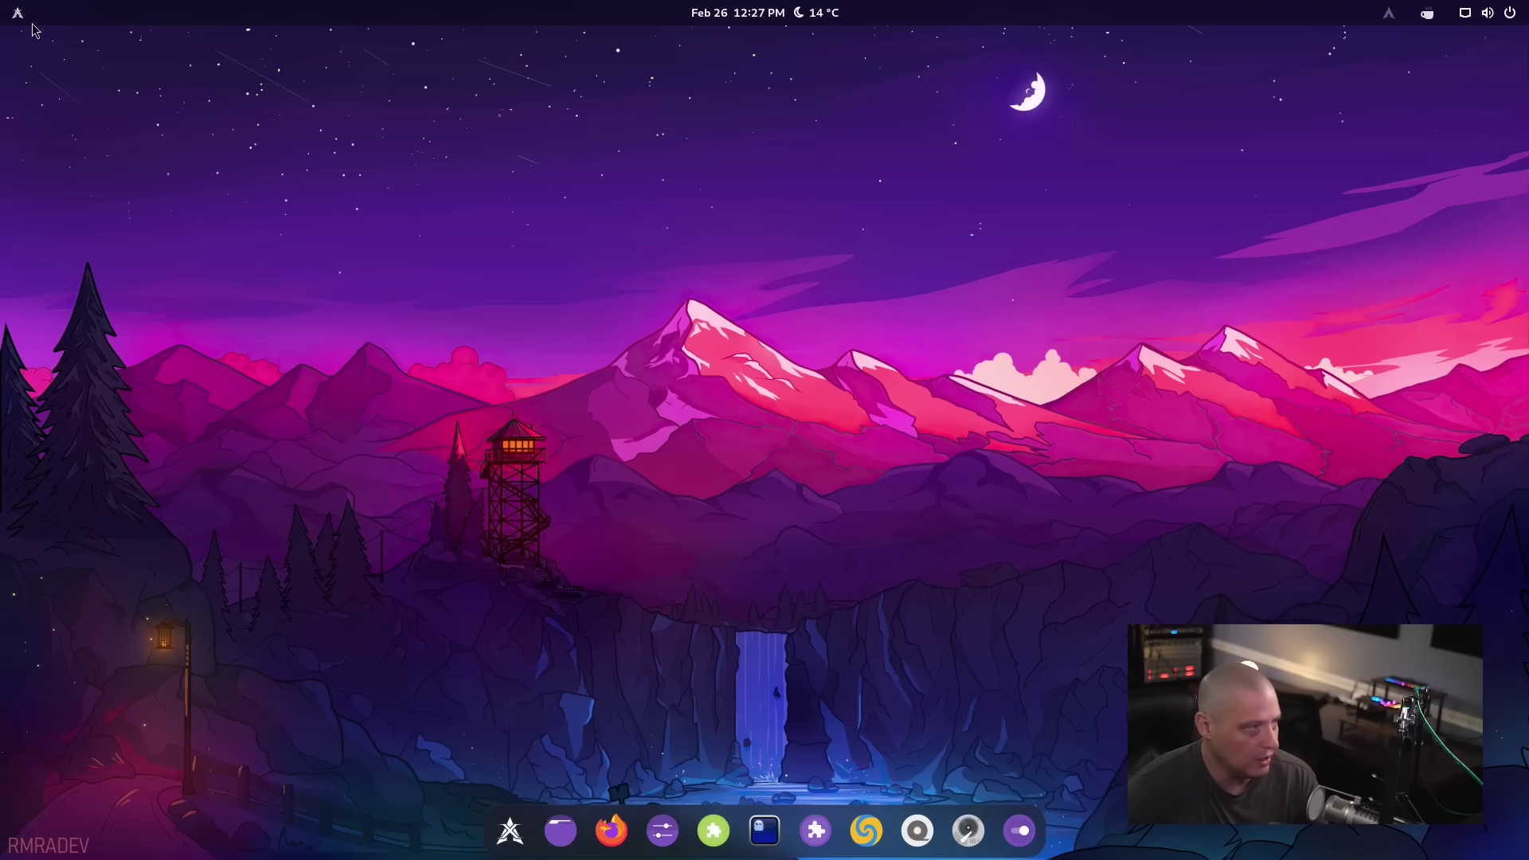
Launch the toolkit from the app menu, view Device Drivers (option 2), then return with q
{"action": "key", "text": "super"}
{"action": "left_click", "coordinate": [591, 345]}
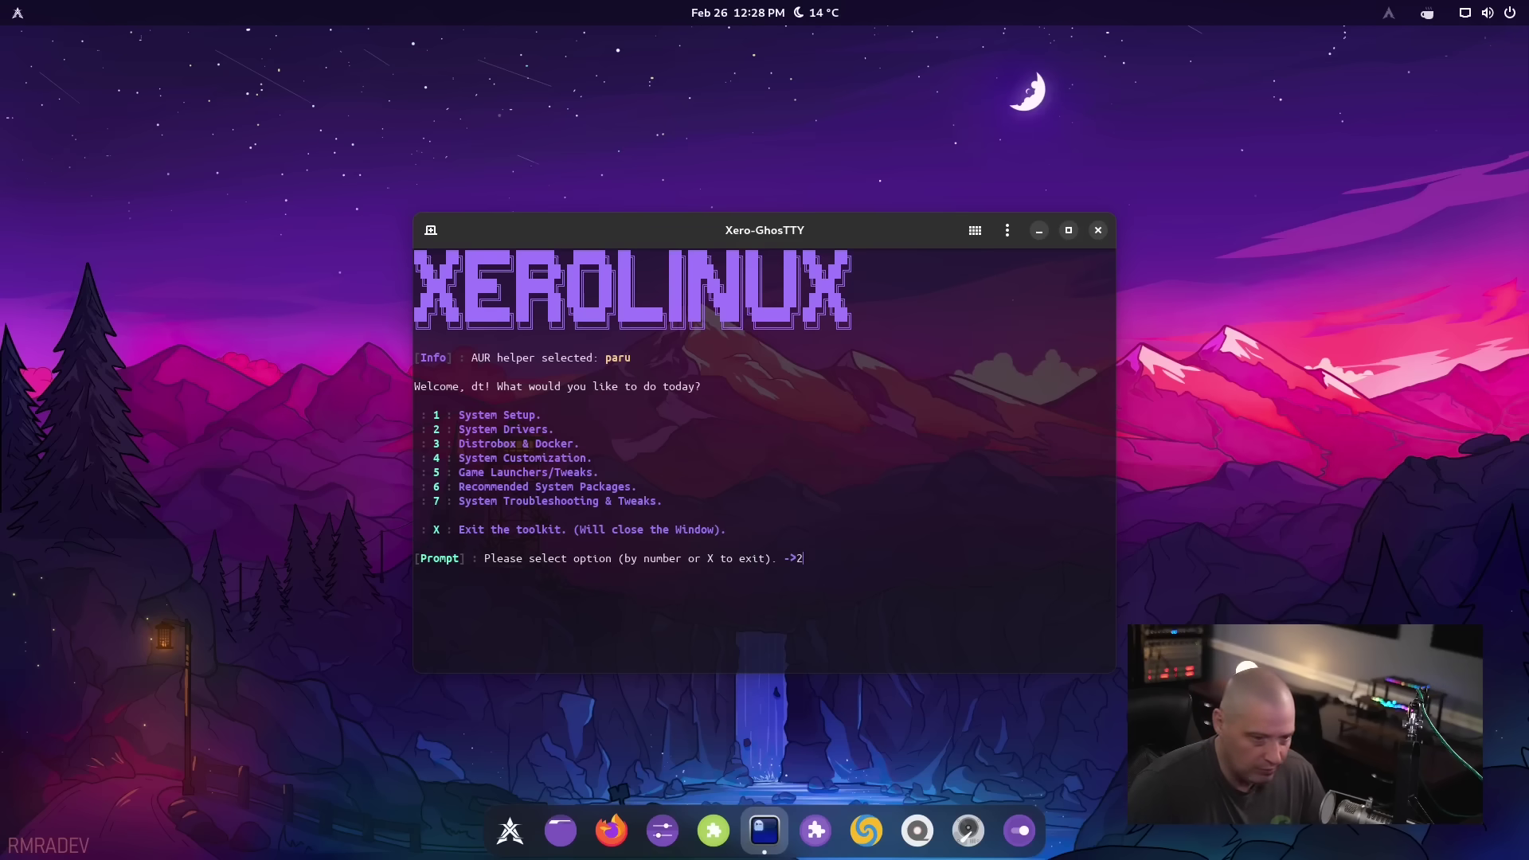
{"action": "key", "text": "Return"}
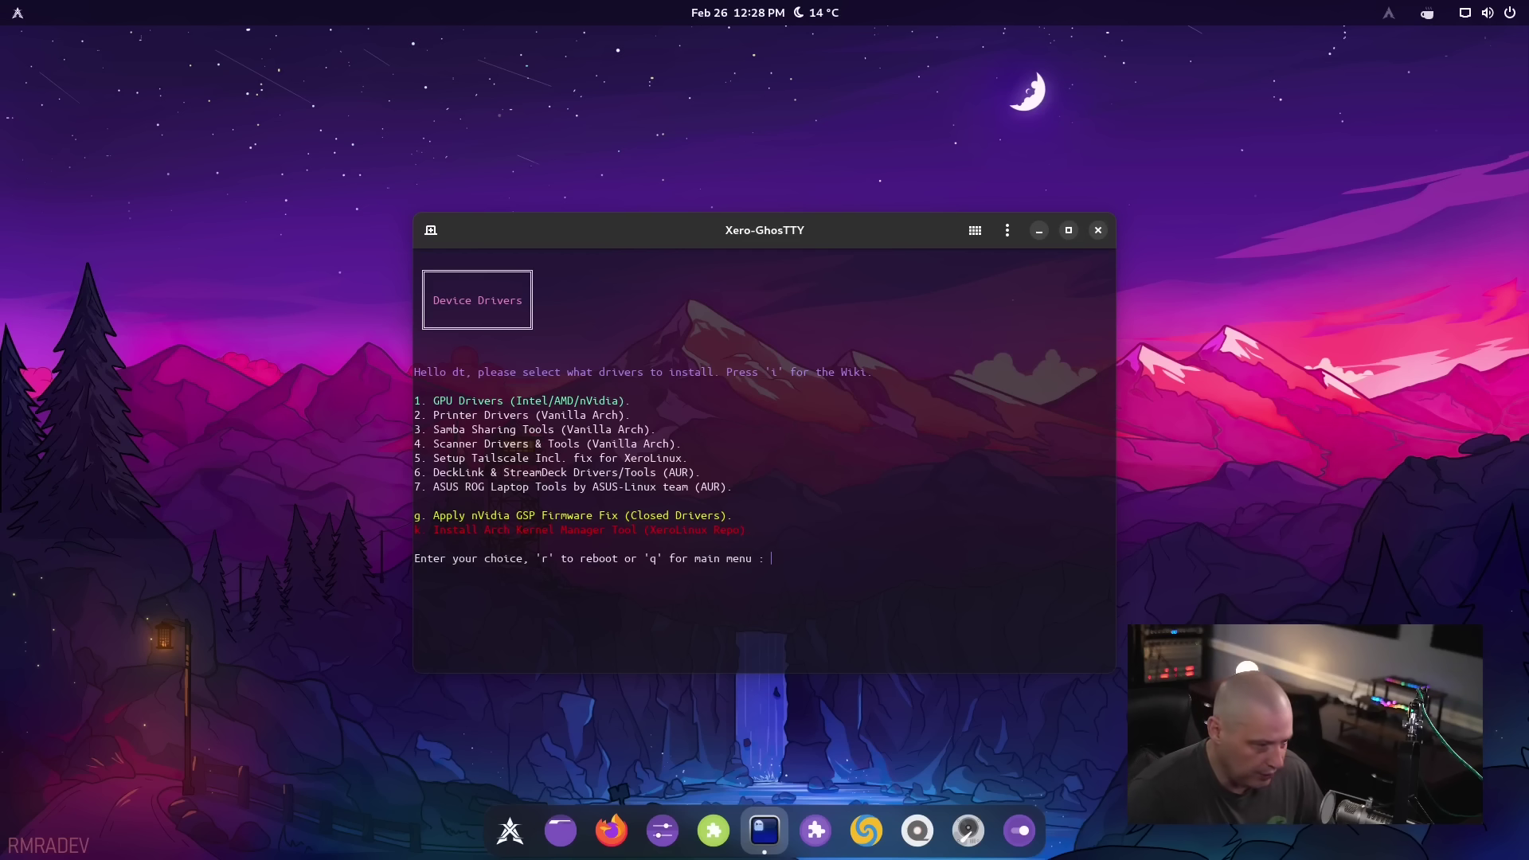
{"action": "key", "text": "Return"}
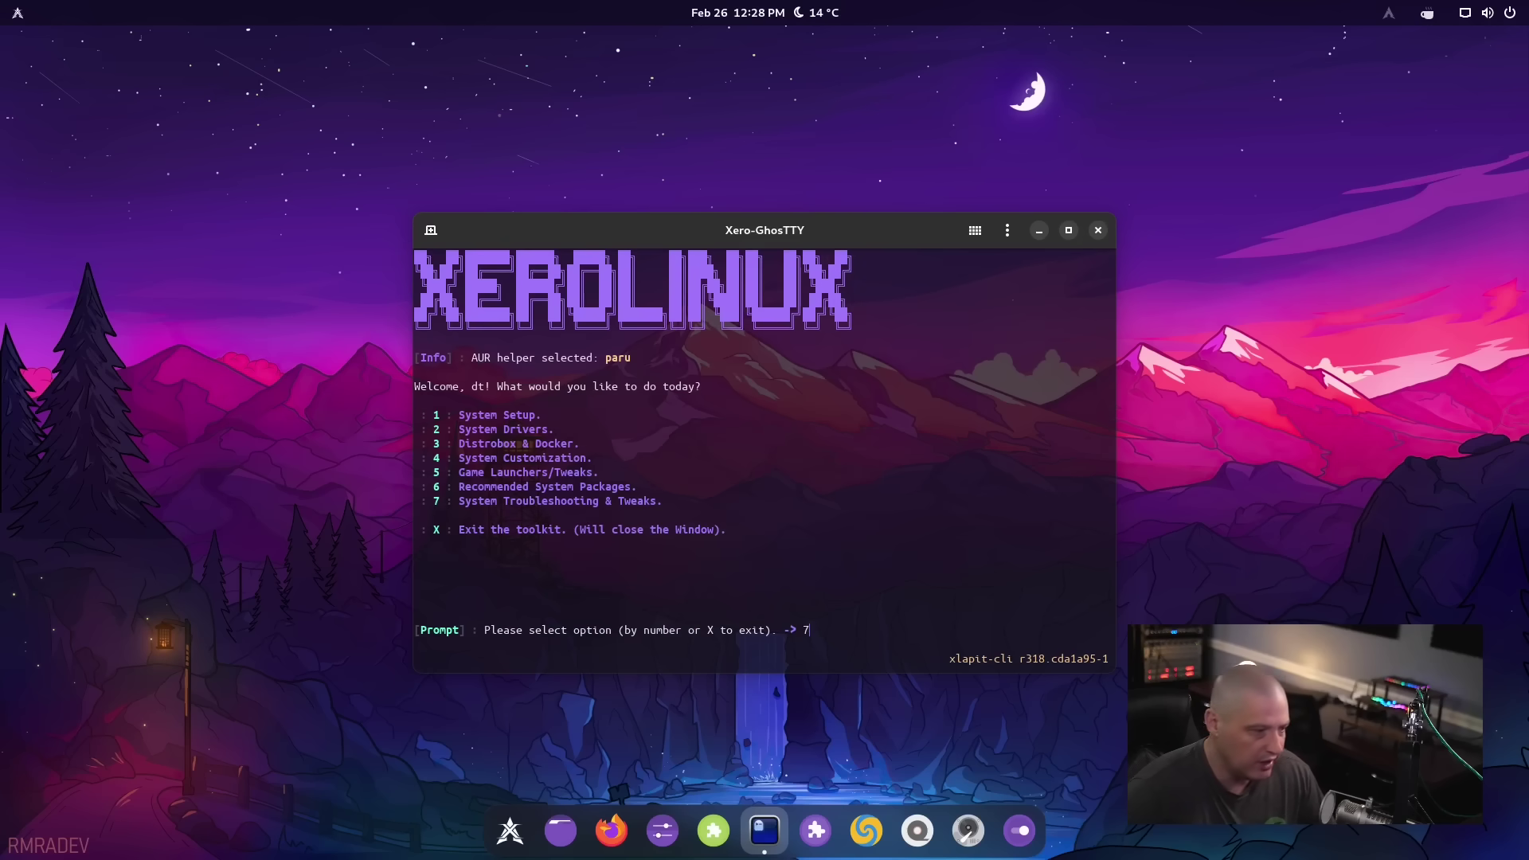
Open System Fixes & Tweaks (option 7) and highlight the Clear Pacman Cache and Unlock Pacman DB entries
{"action": "key", "text": "Return"}
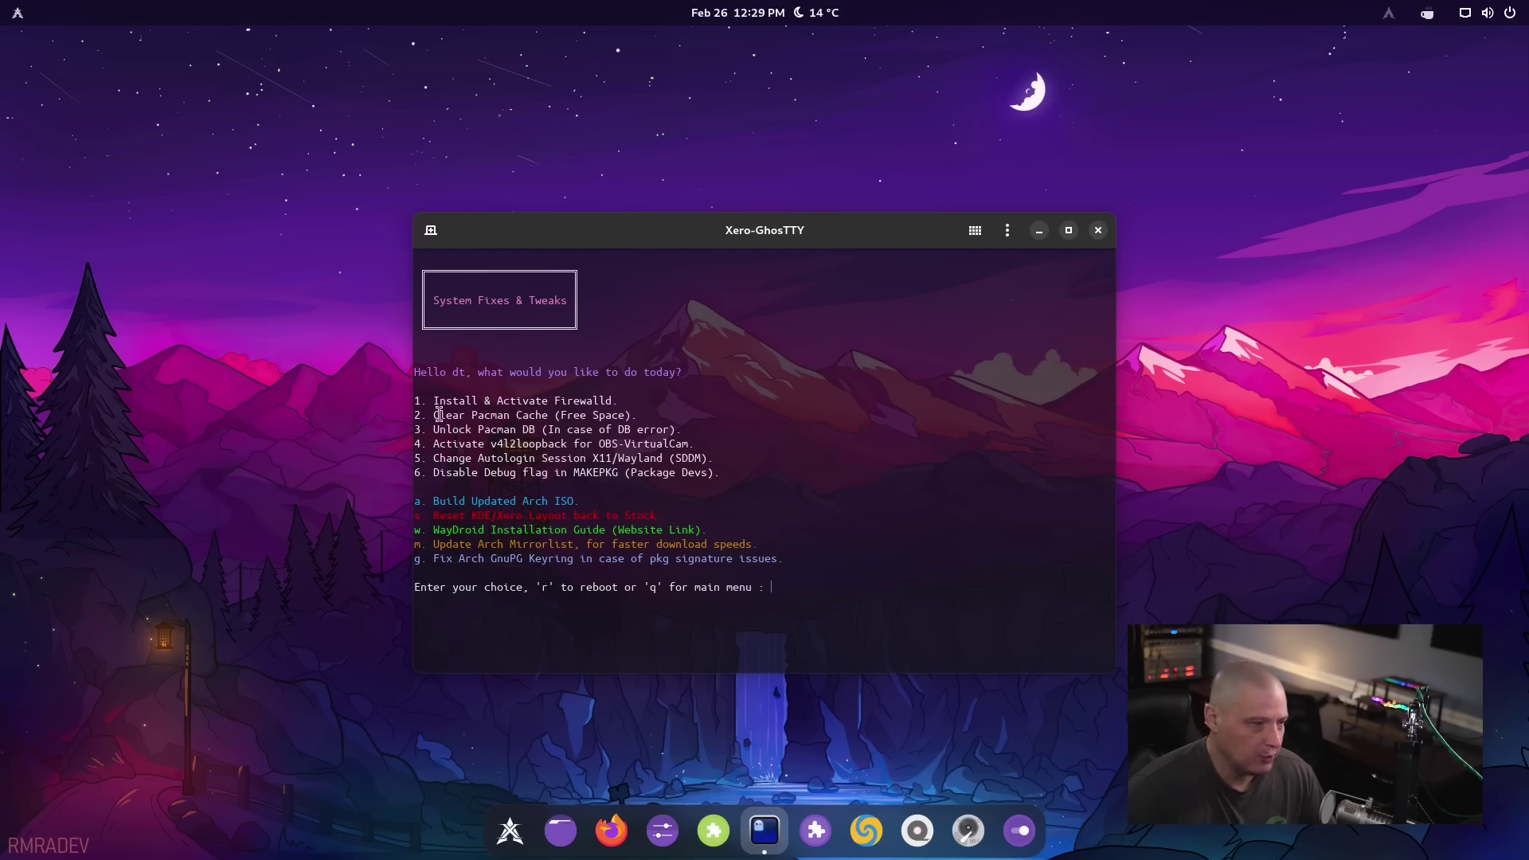
{"action": "left_click_drag", "start_coordinate": [434, 414], "coordinate": [549, 411]}
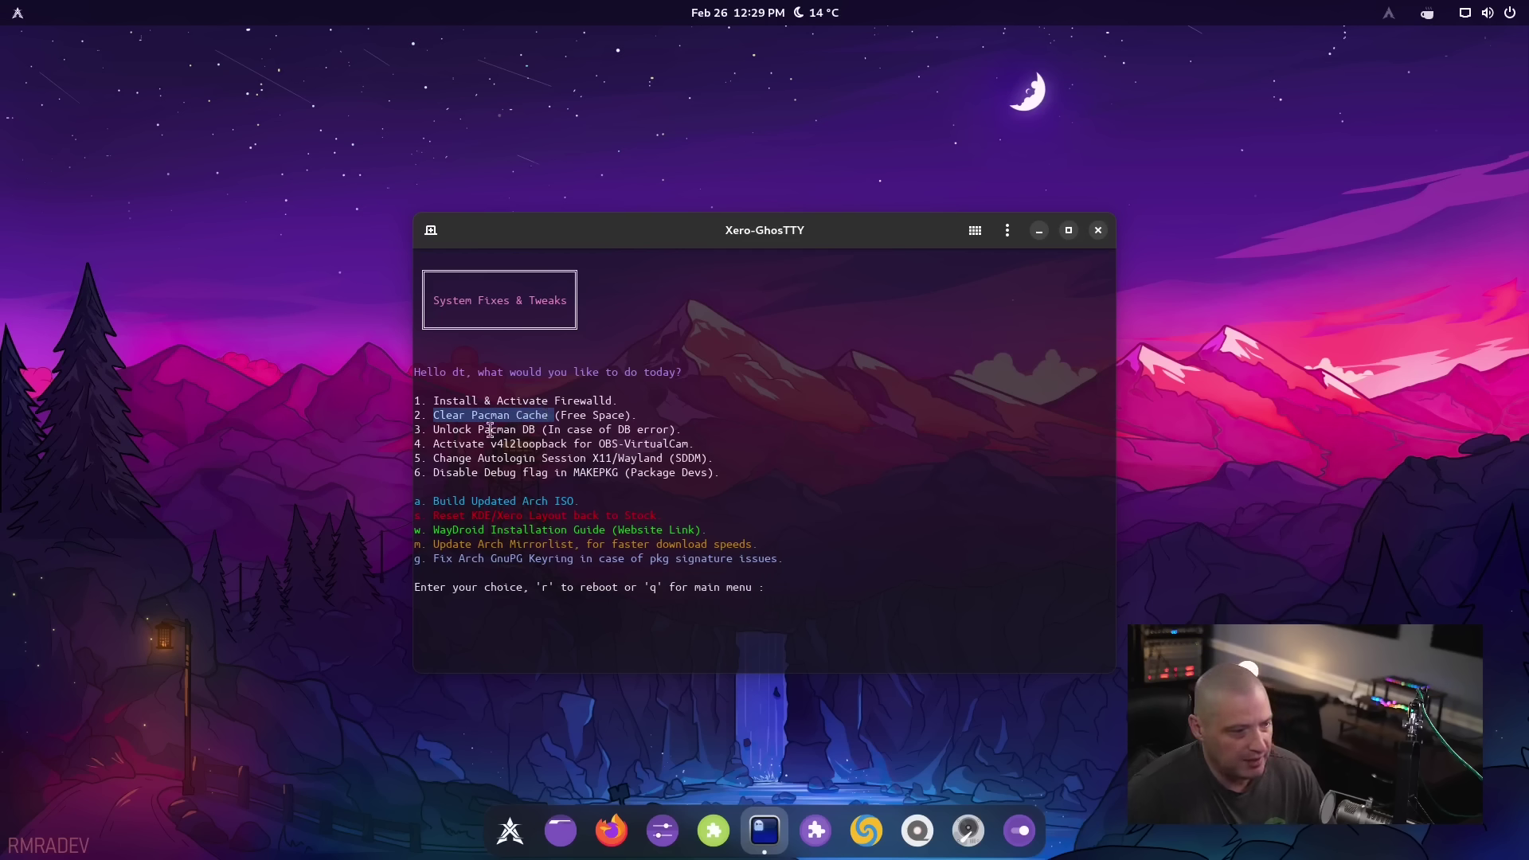
{"action": "left_click", "coordinate": [446, 431]}
{"action": "left_click_drag", "start_coordinate": [430, 430], "coordinate": [532, 428]}
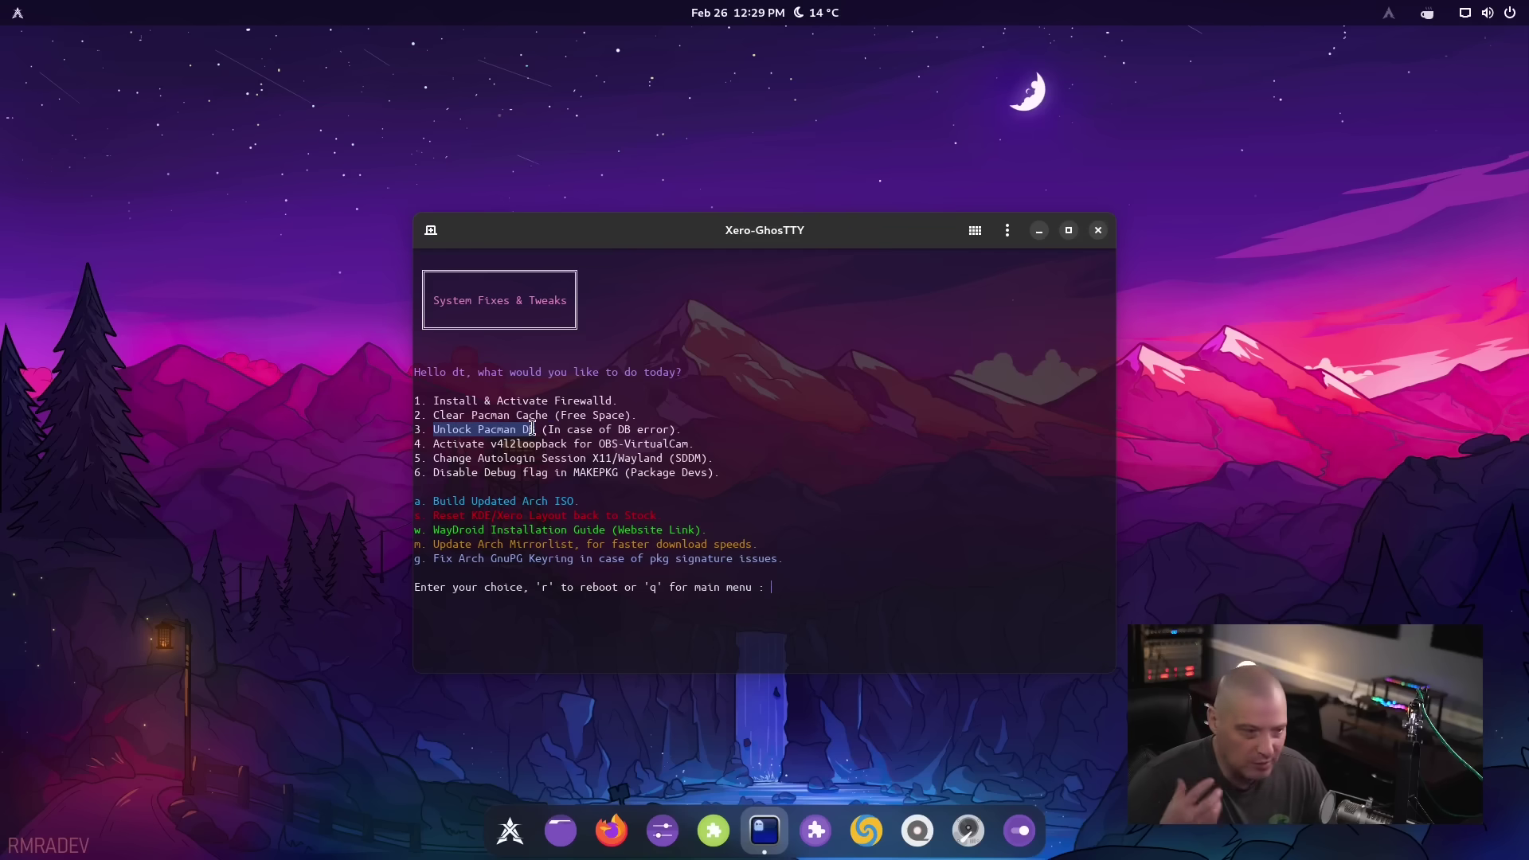
{"action": "left_click_drag", "start_coordinate": [532, 429], "coordinate": [537, 430]}
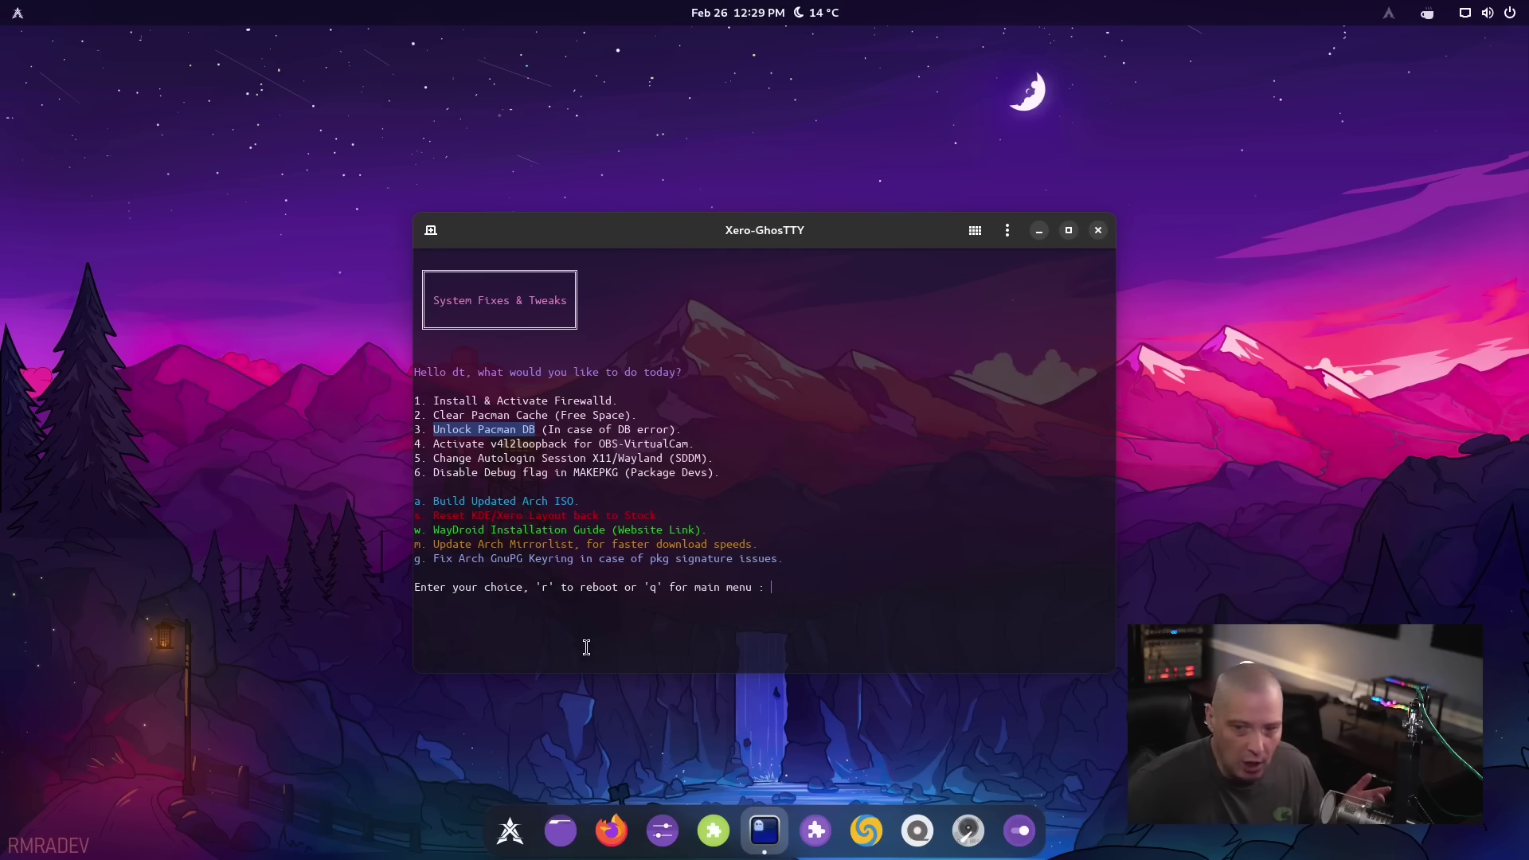
{"action": "left_click", "coordinate": [442, 419]}
Highlight the six numbered fixes, return to the main menu, and close the toolkit window
{"action": "left_click_drag", "start_coordinate": [721, 476], "coordinate": [408, 365]}
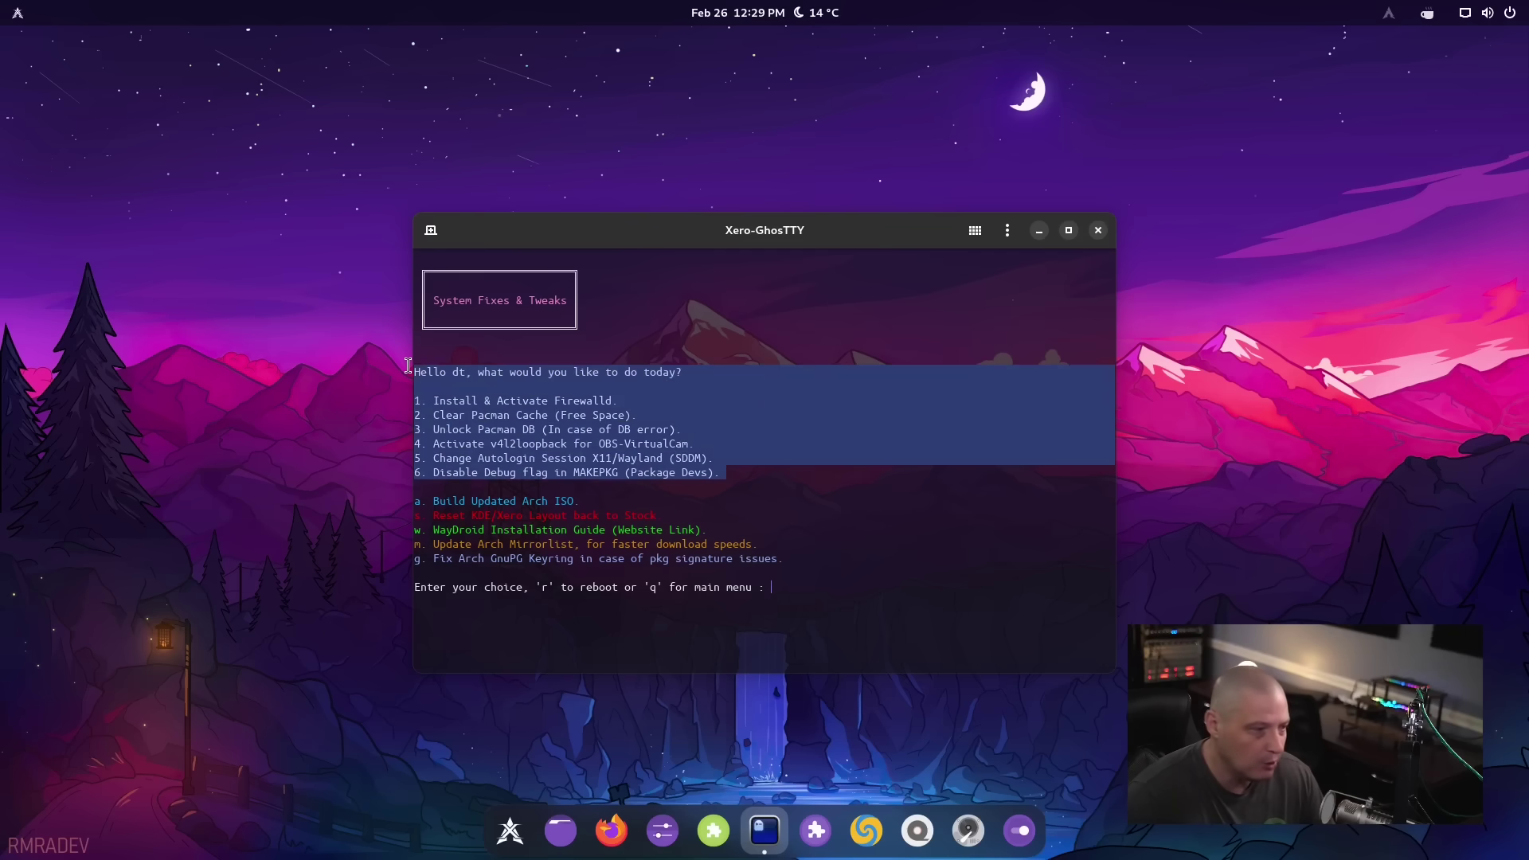
{"action": "left_click", "coordinate": [485, 411]}
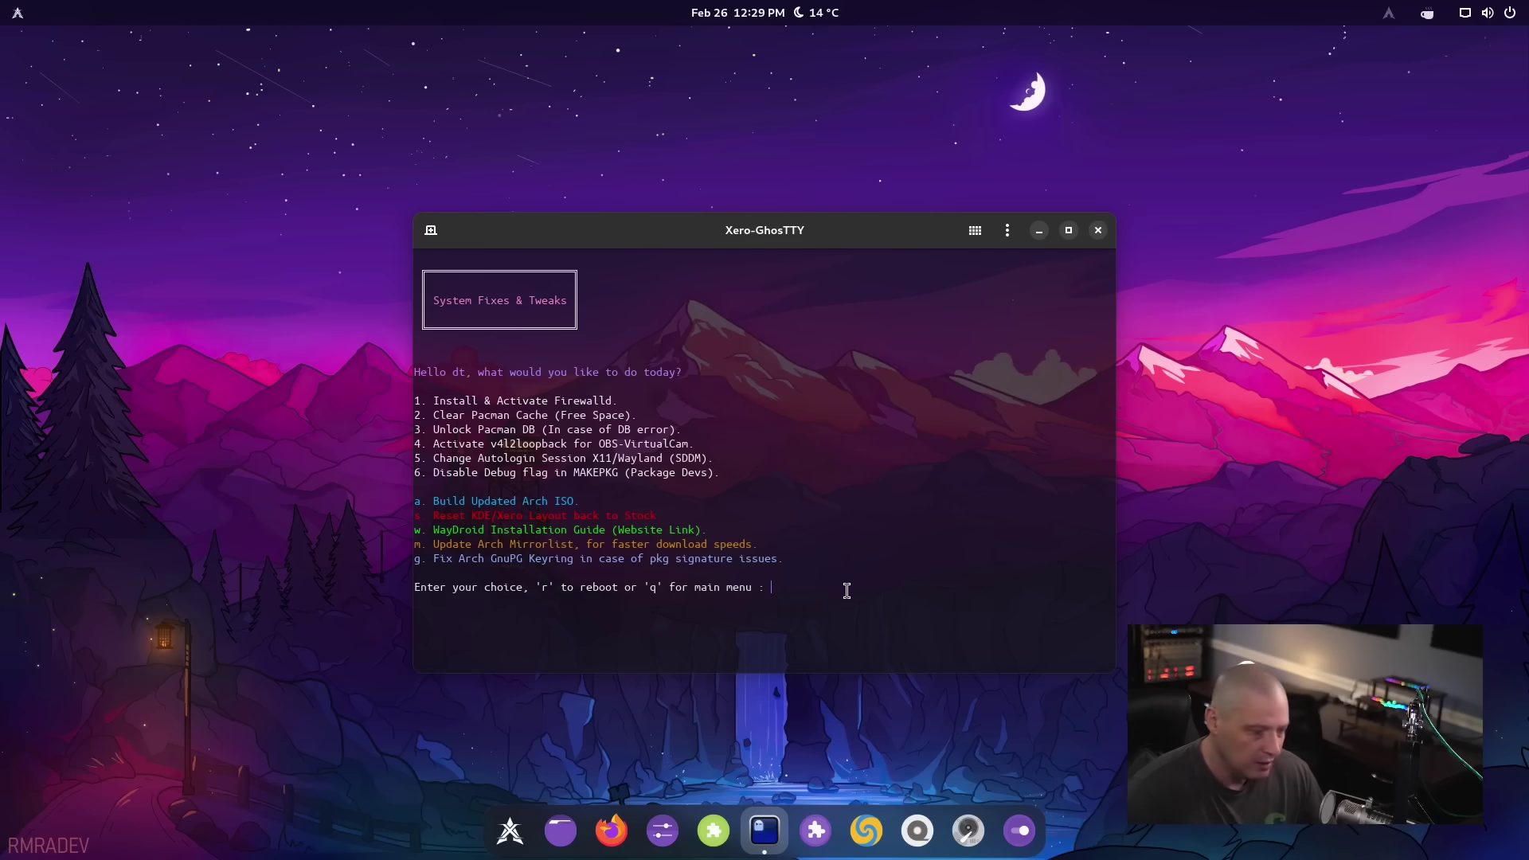
{"action": "key", "text": "Return"}
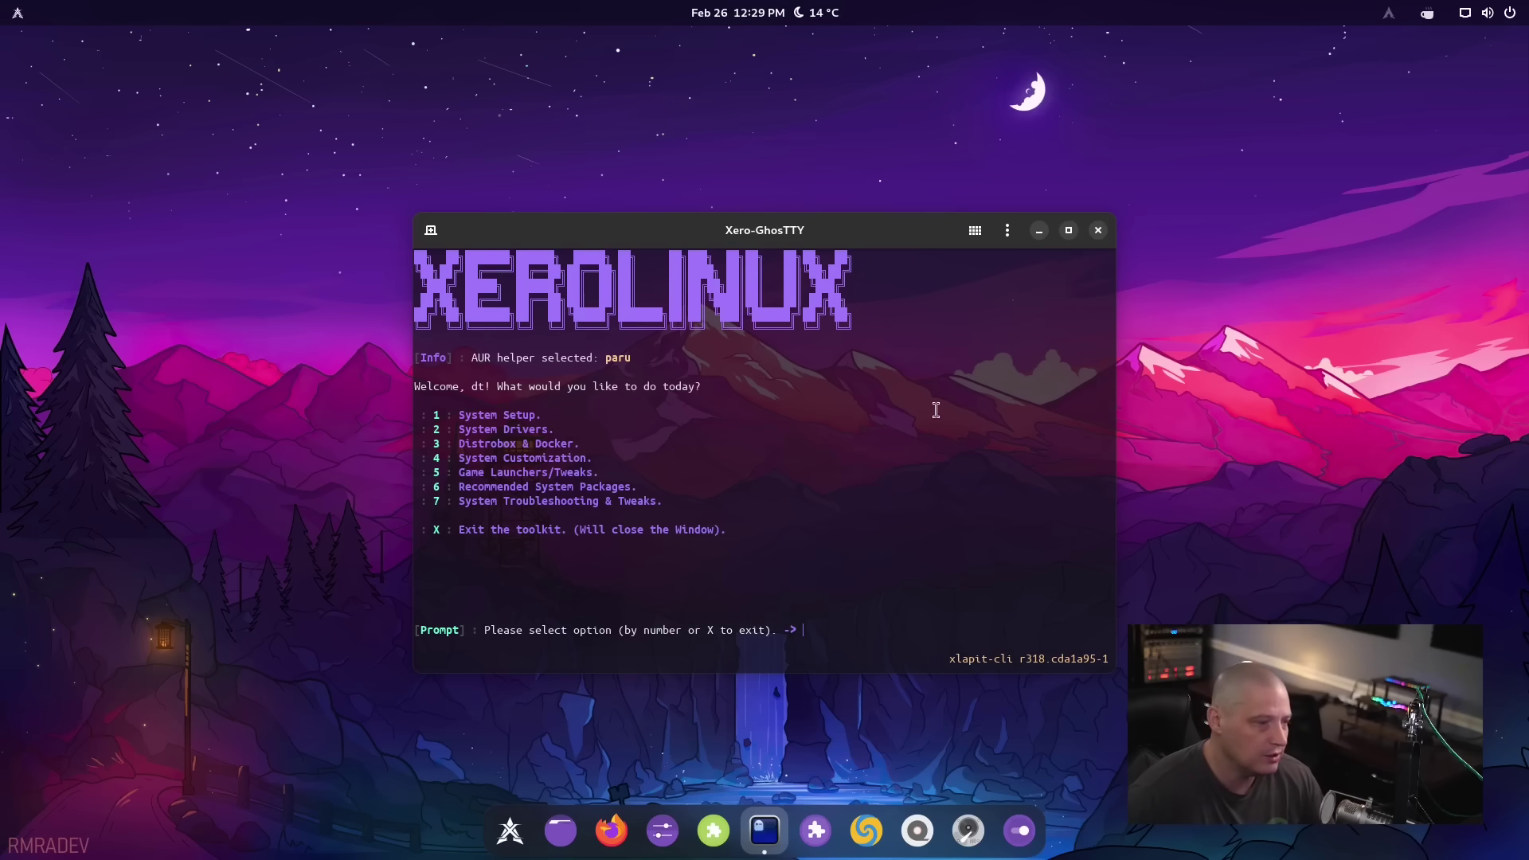
{"action": "left_click", "coordinate": [1098, 231]}
Confirm the toolkit closure and open a new Ghostty terminal showing bash 5.2.37
{"action": "left_click", "coordinate": [848, 476]}
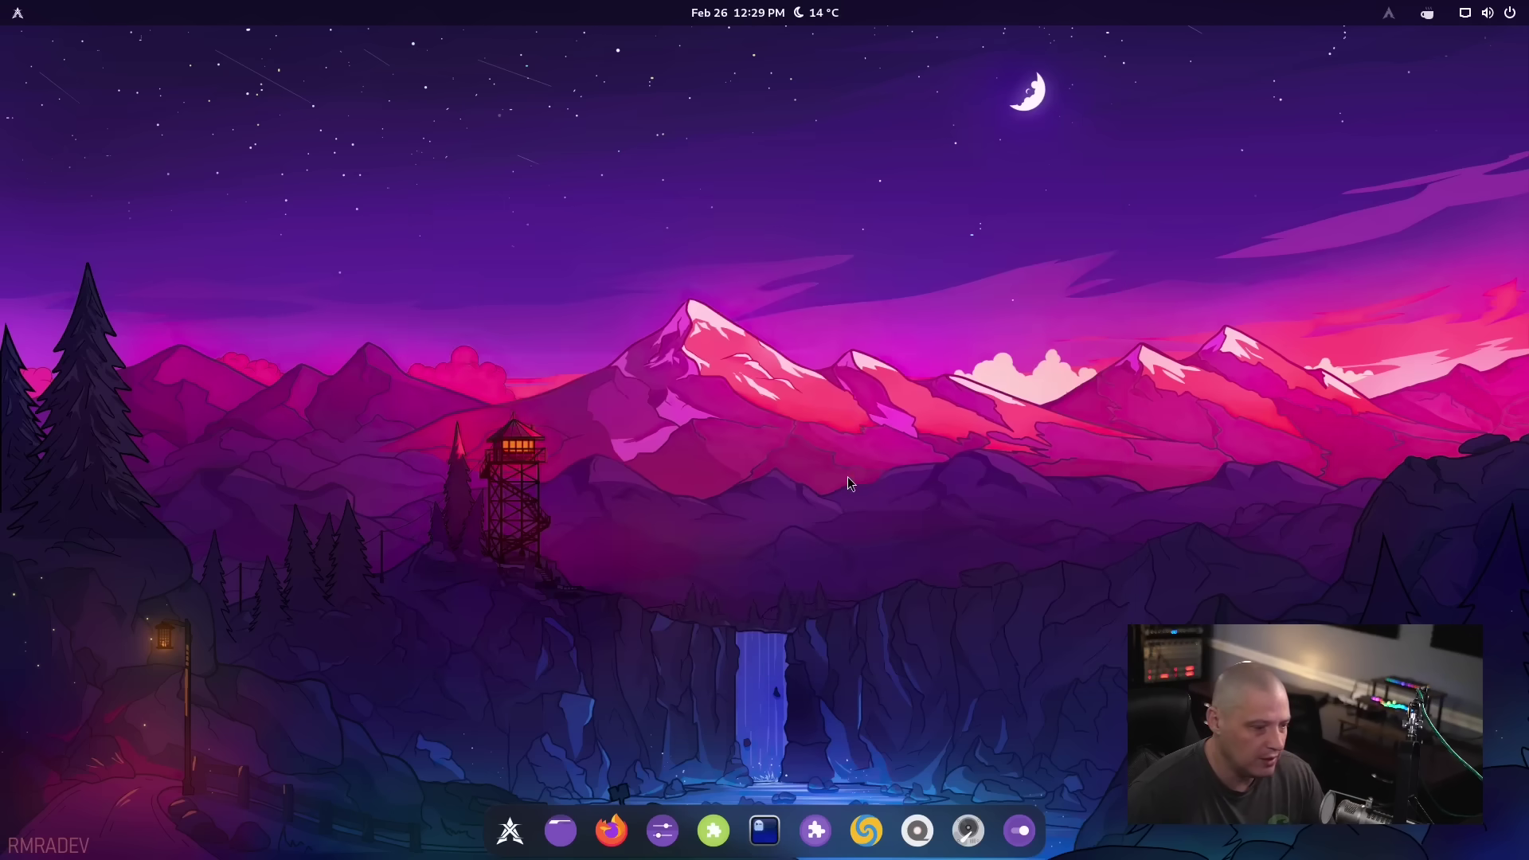
{"action": "left_click", "coordinate": [765, 830]}
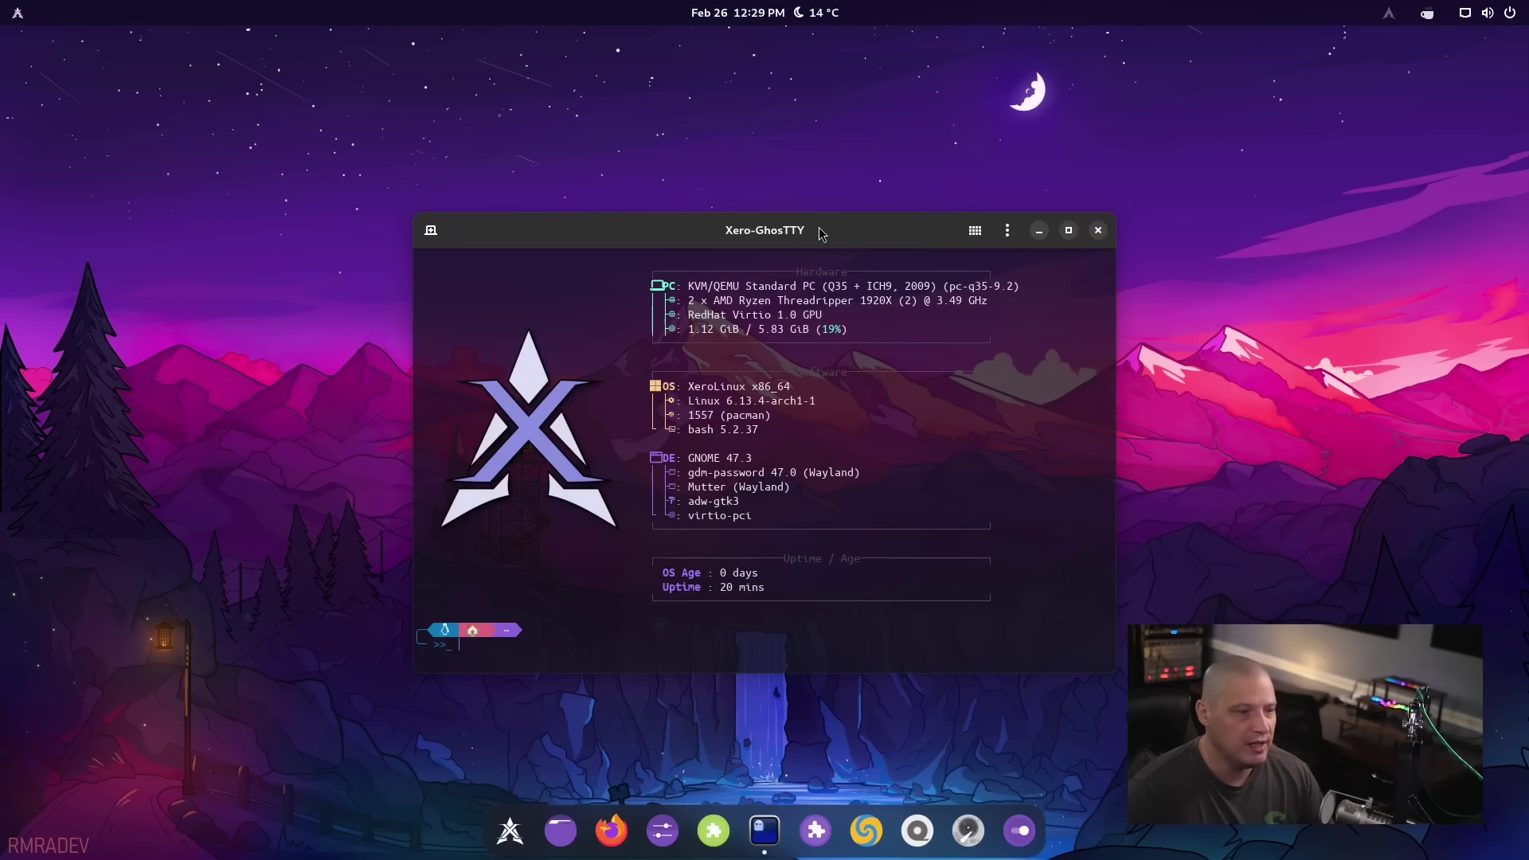
{"action": "left_click_drag", "start_coordinate": [821, 230], "coordinate": [811, 129]}
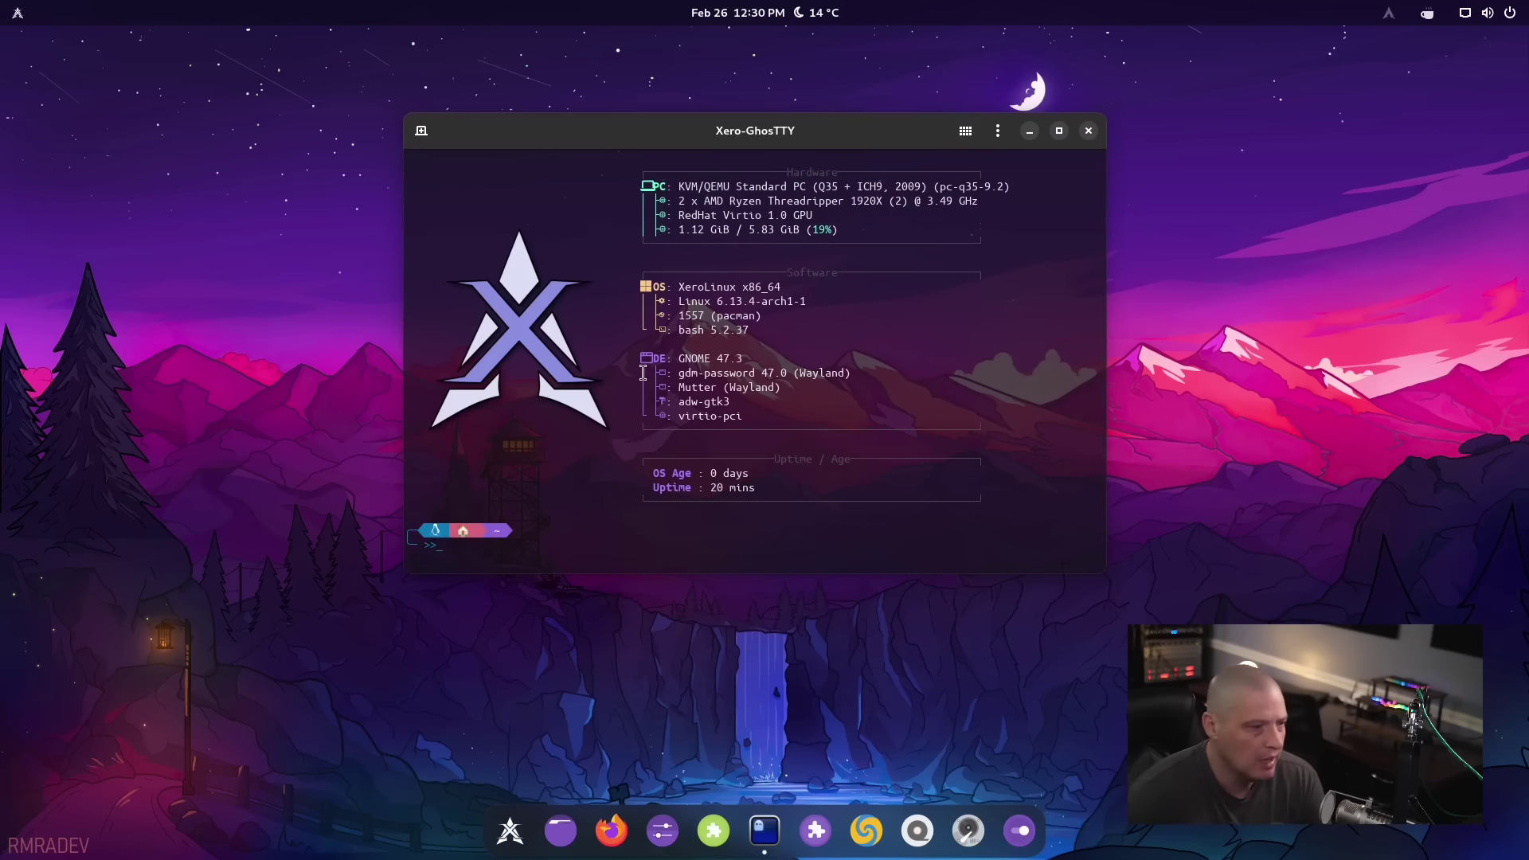
{"action": "left_click_drag", "start_coordinate": [679, 329], "coordinate": [755, 329]}
{"action": "left_click", "coordinate": [621, 564]}
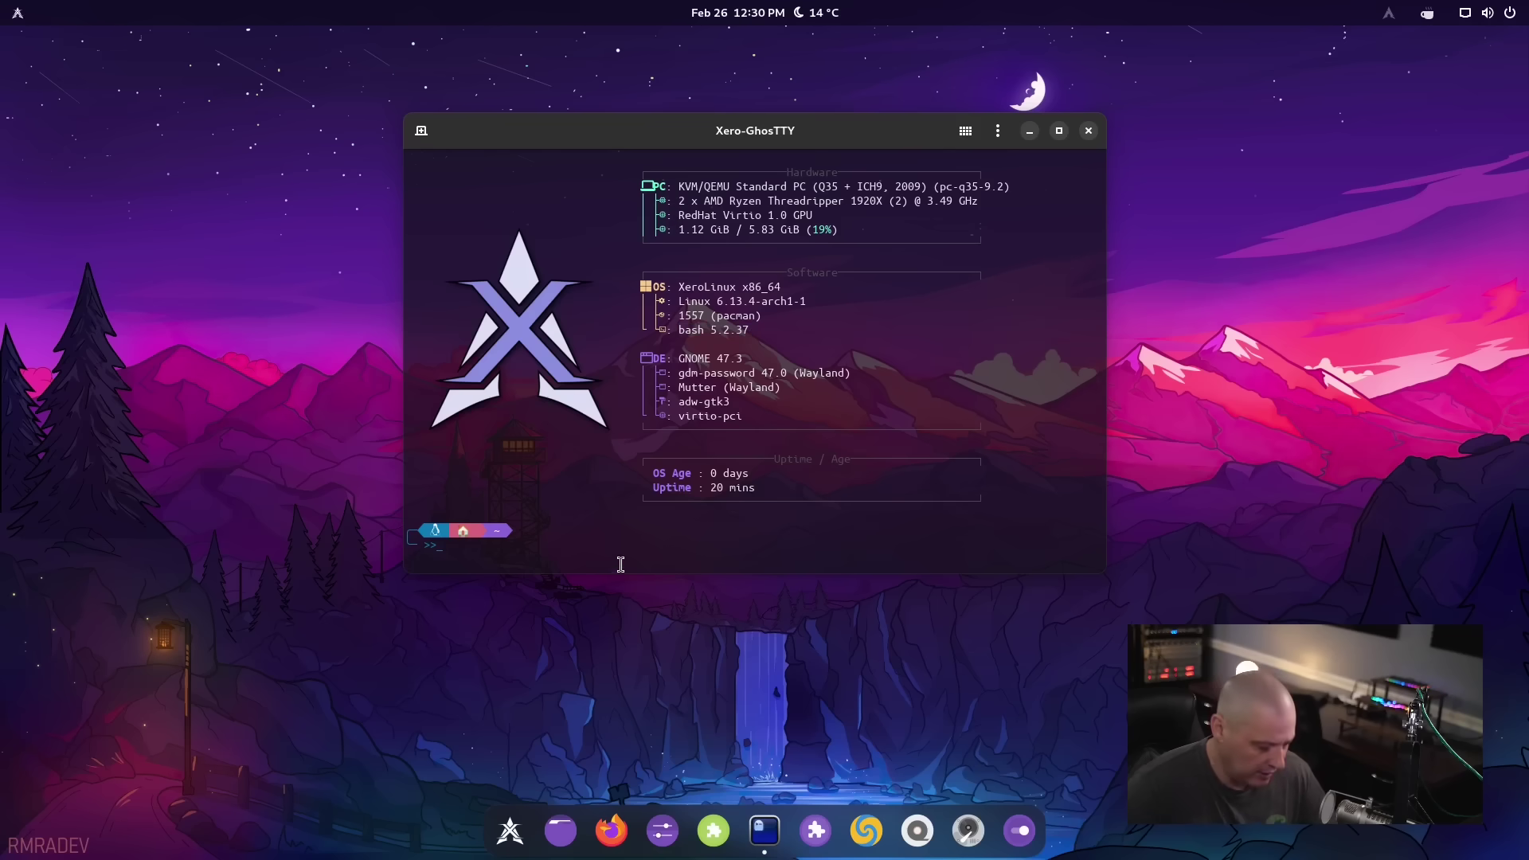
Run echo $0 to confirm the shell is /bin/bash, then close the terminal with Ctrl+D
{"action": "type", "text": "echo $"}
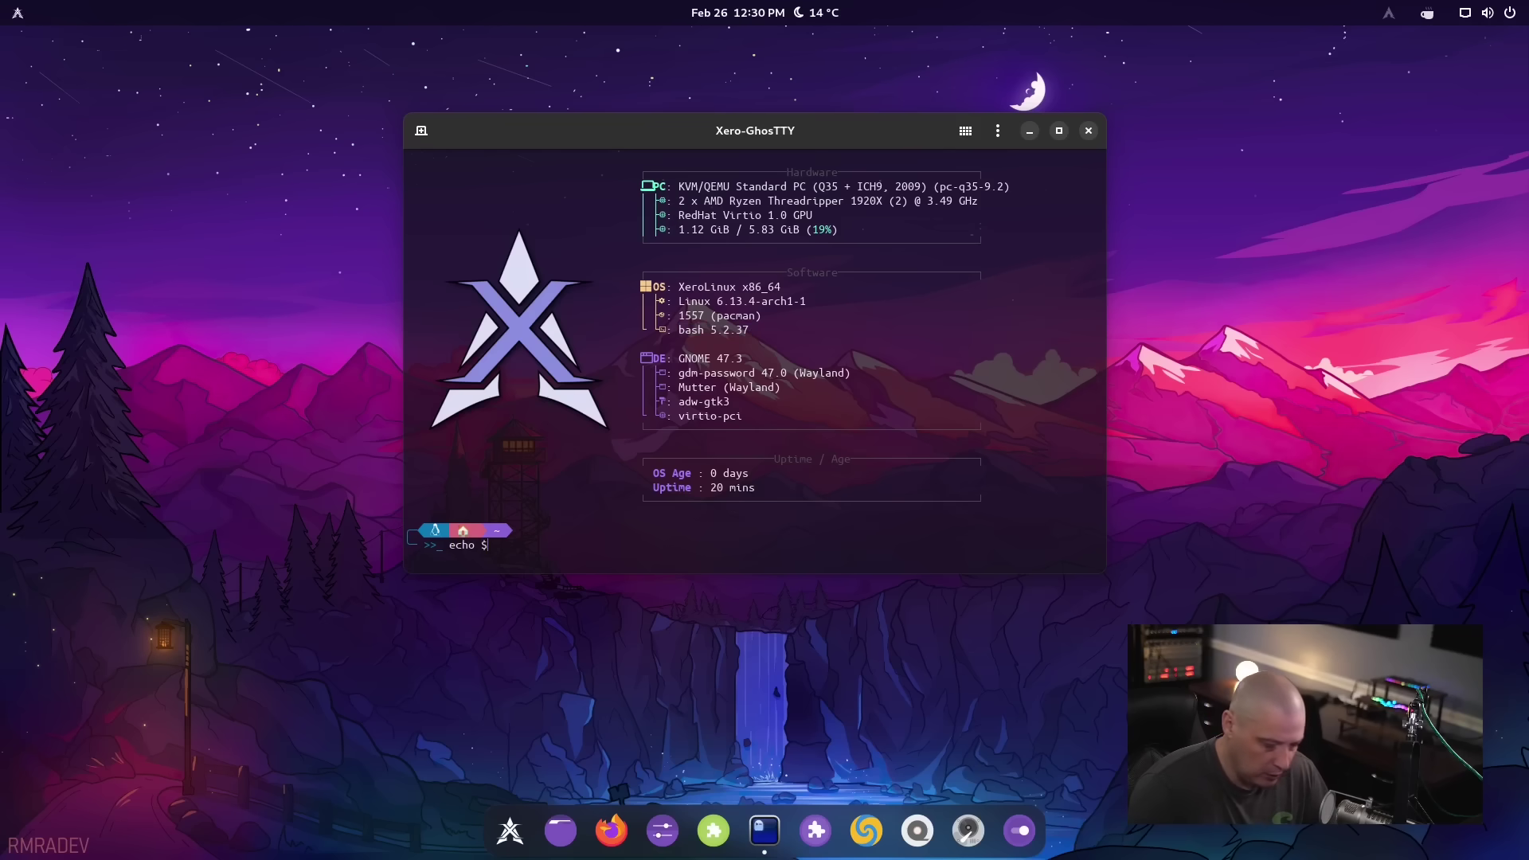
{"action": "type", "text": "0"}
{"action": "key", "text": "Return"}
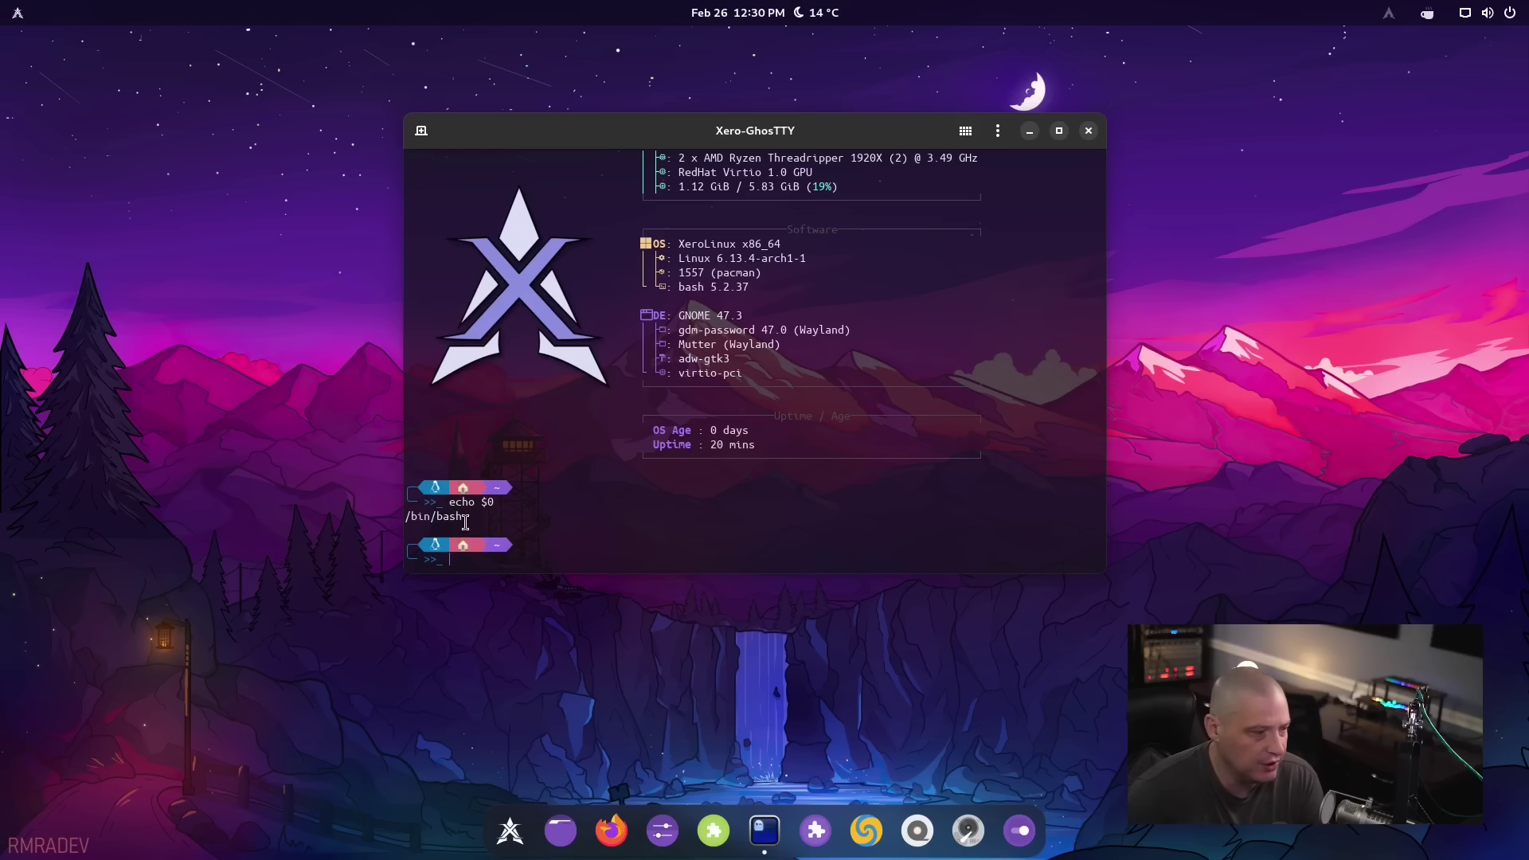
{"action": "left_click_drag", "start_coordinate": [468, 516], "coordinate": [402, 519]}
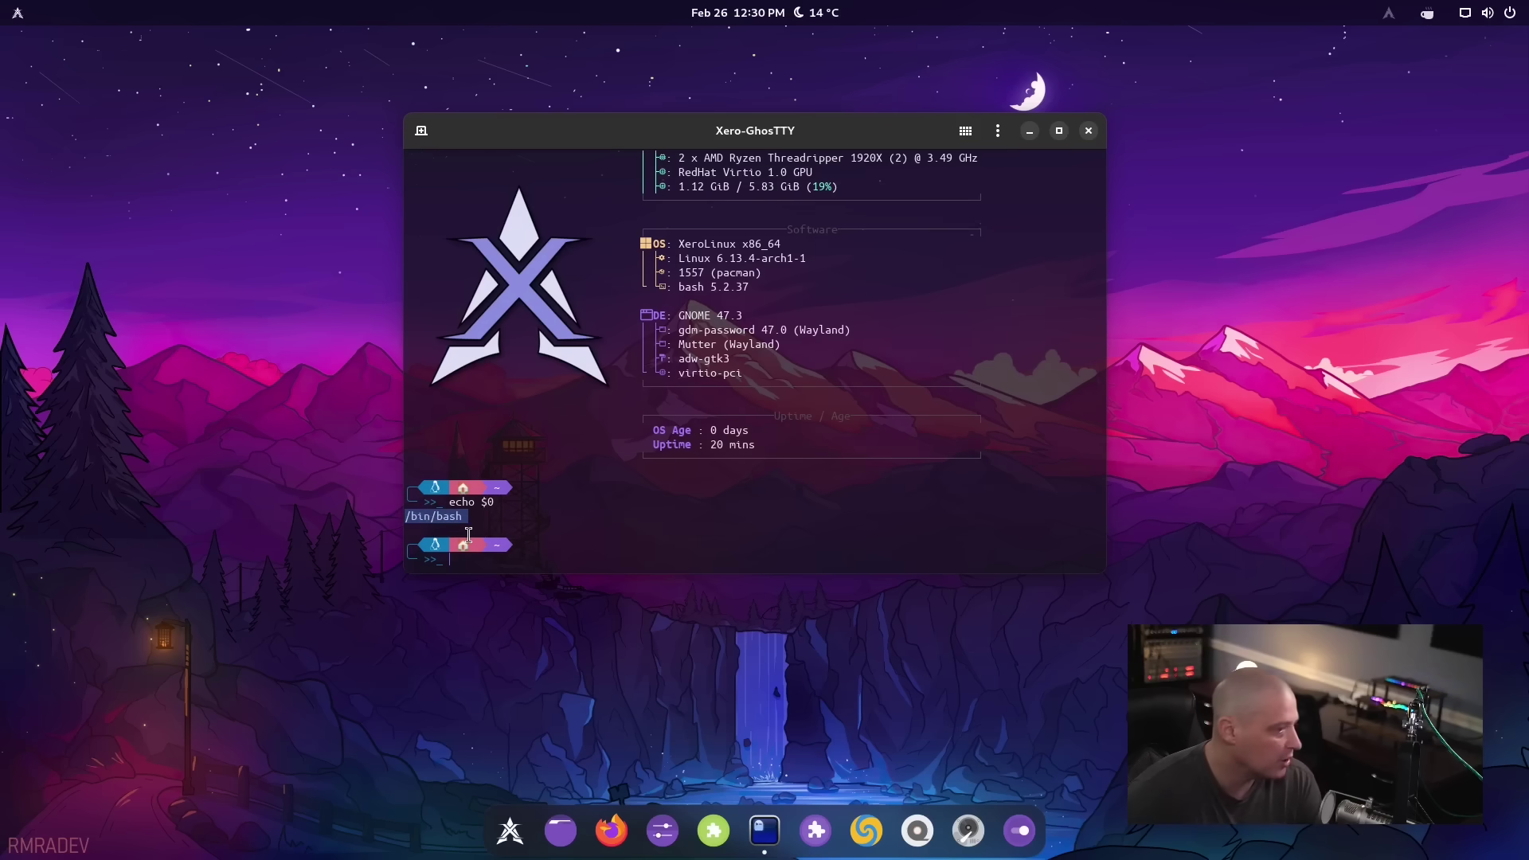
{"action": "left_click", "coordinate": [514, 563]}
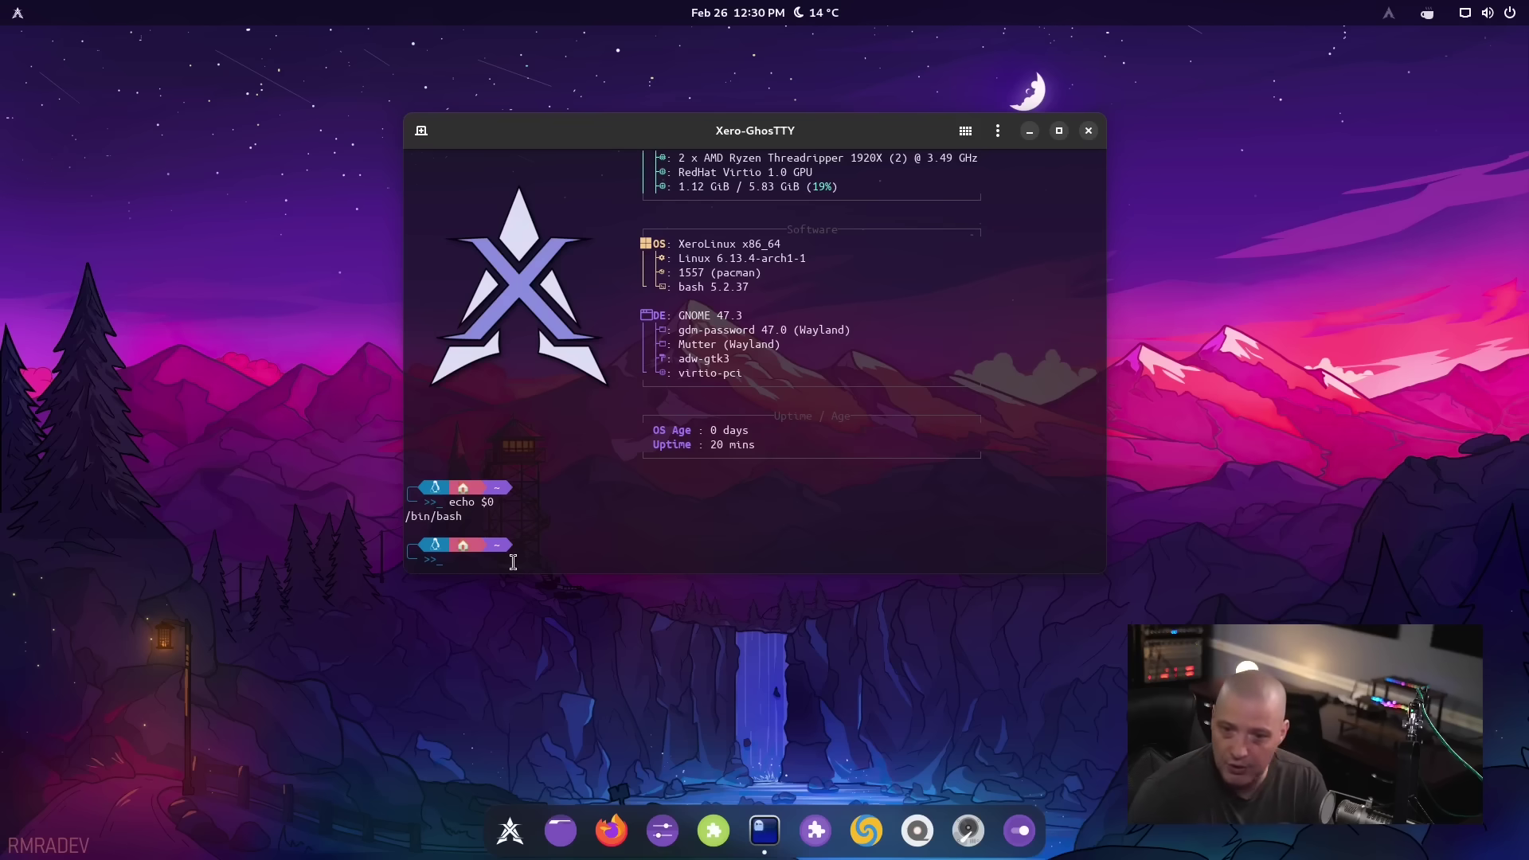
{"action": "scroll", "coordinate": [710, 528], "scroll_direction": "up", "scroll_amount": 1}
{"action": "key", "text": "ctrl+d"}
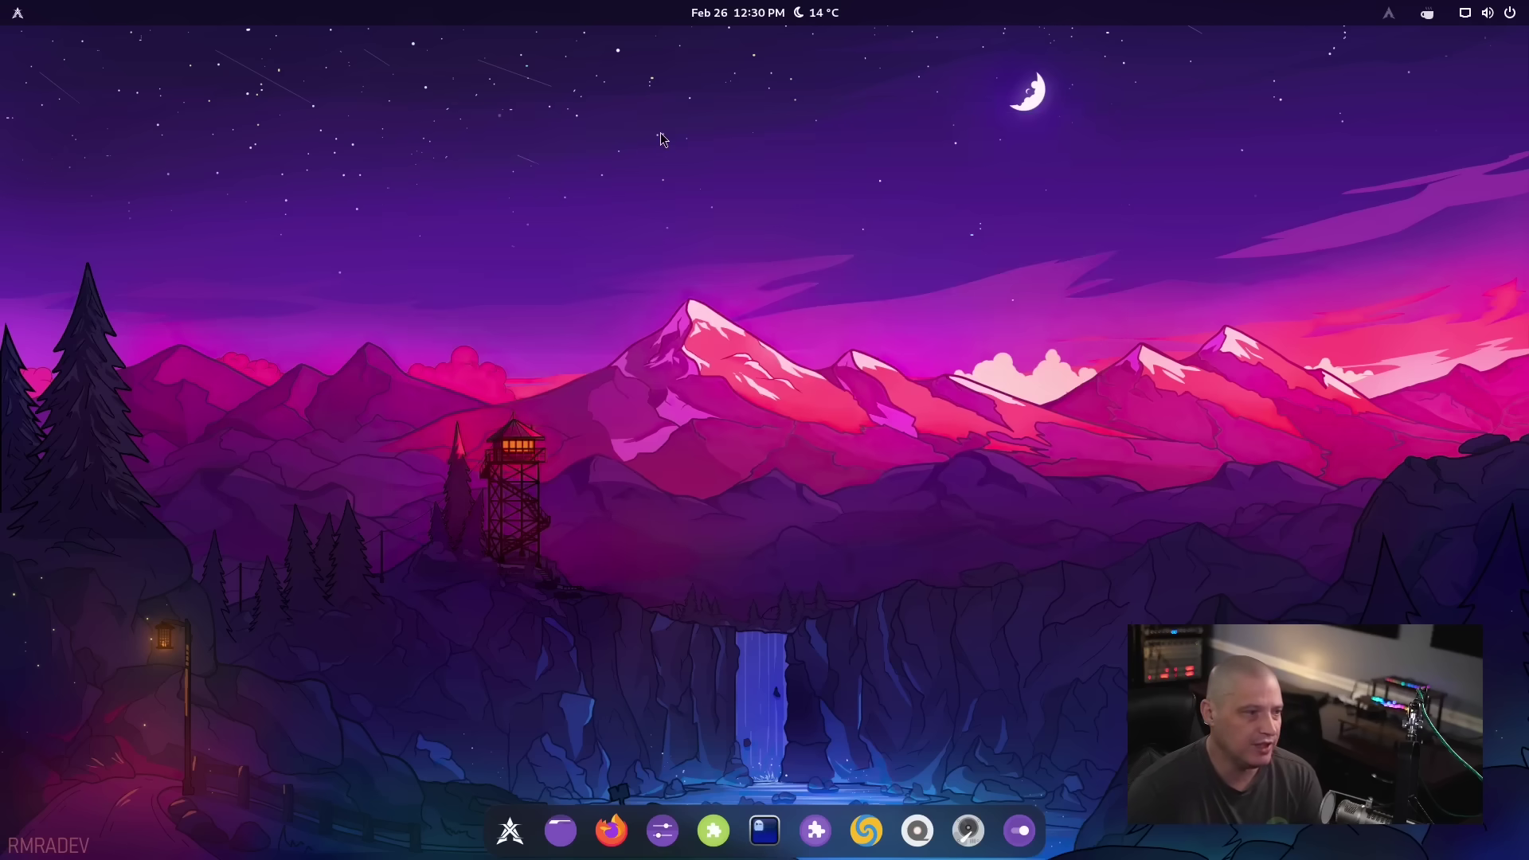
Open a new Ghostty terminal, maximize it, and enlarge its font with Ctrl+=
{"action": "left_click", "coordinate": [767, 832]}
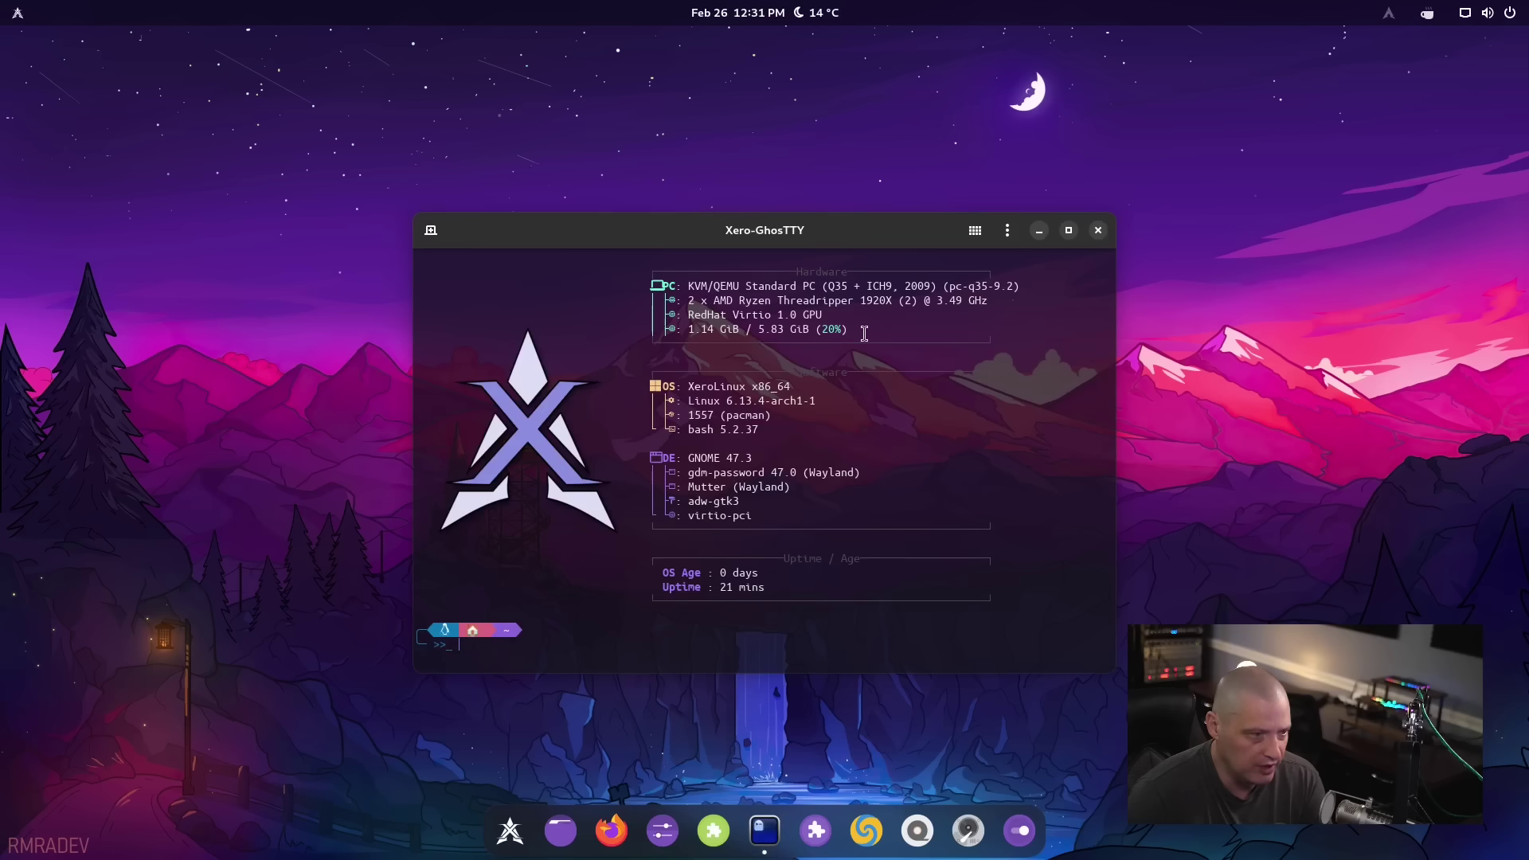
{"action": "left_click_drag", "start_coordinate": [868, 234], "coordinate": [768, 184]}
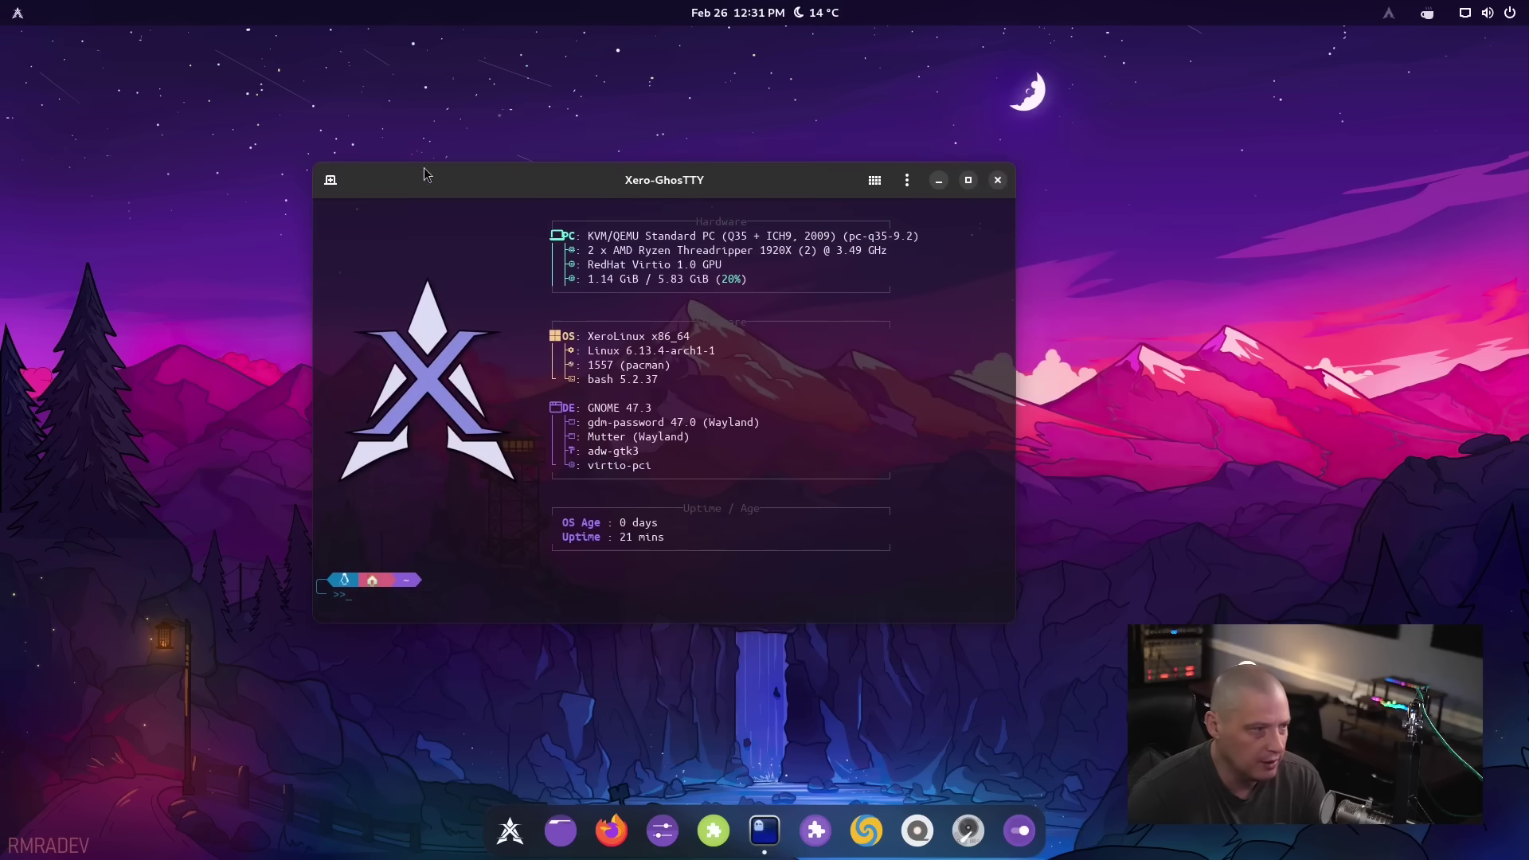
{"action": "double_click", "coordinate": [470, 189]}
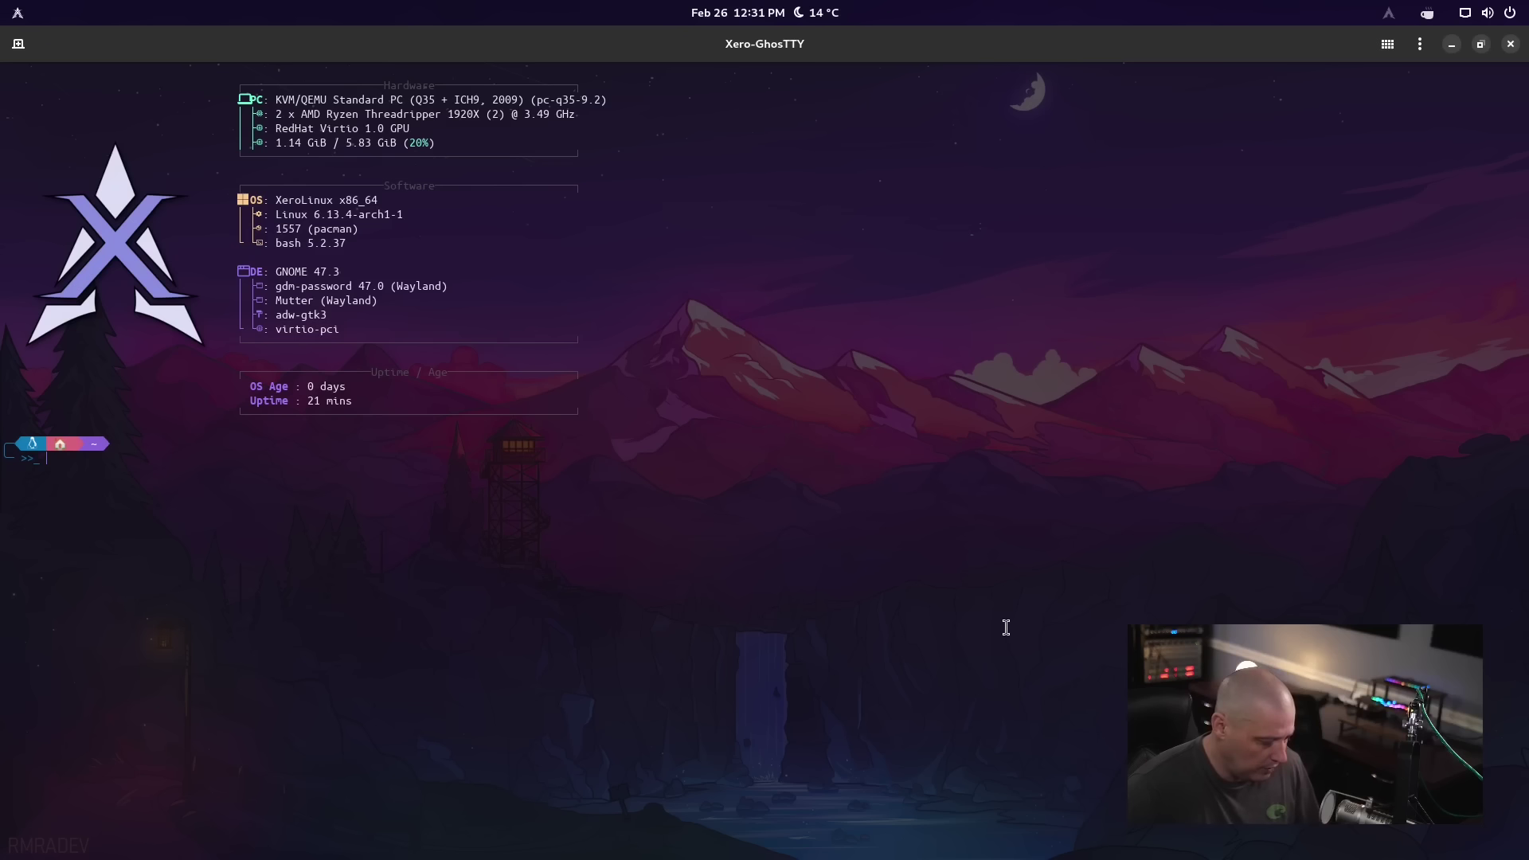
{"action": "key", "text": "ctrl+Return"}
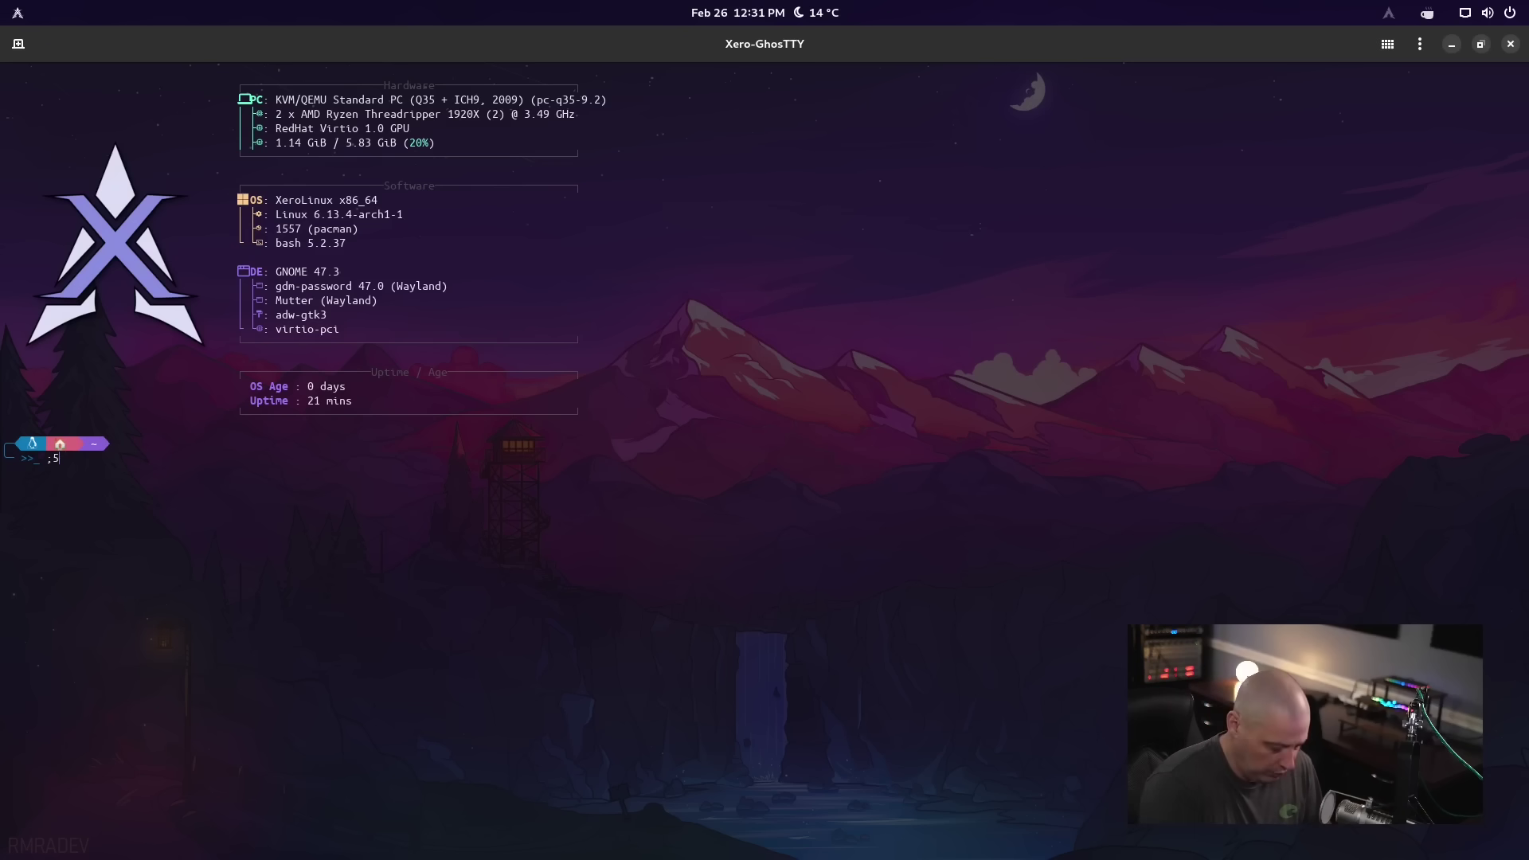
{"action": "key", "text": "ctrl+equal"}
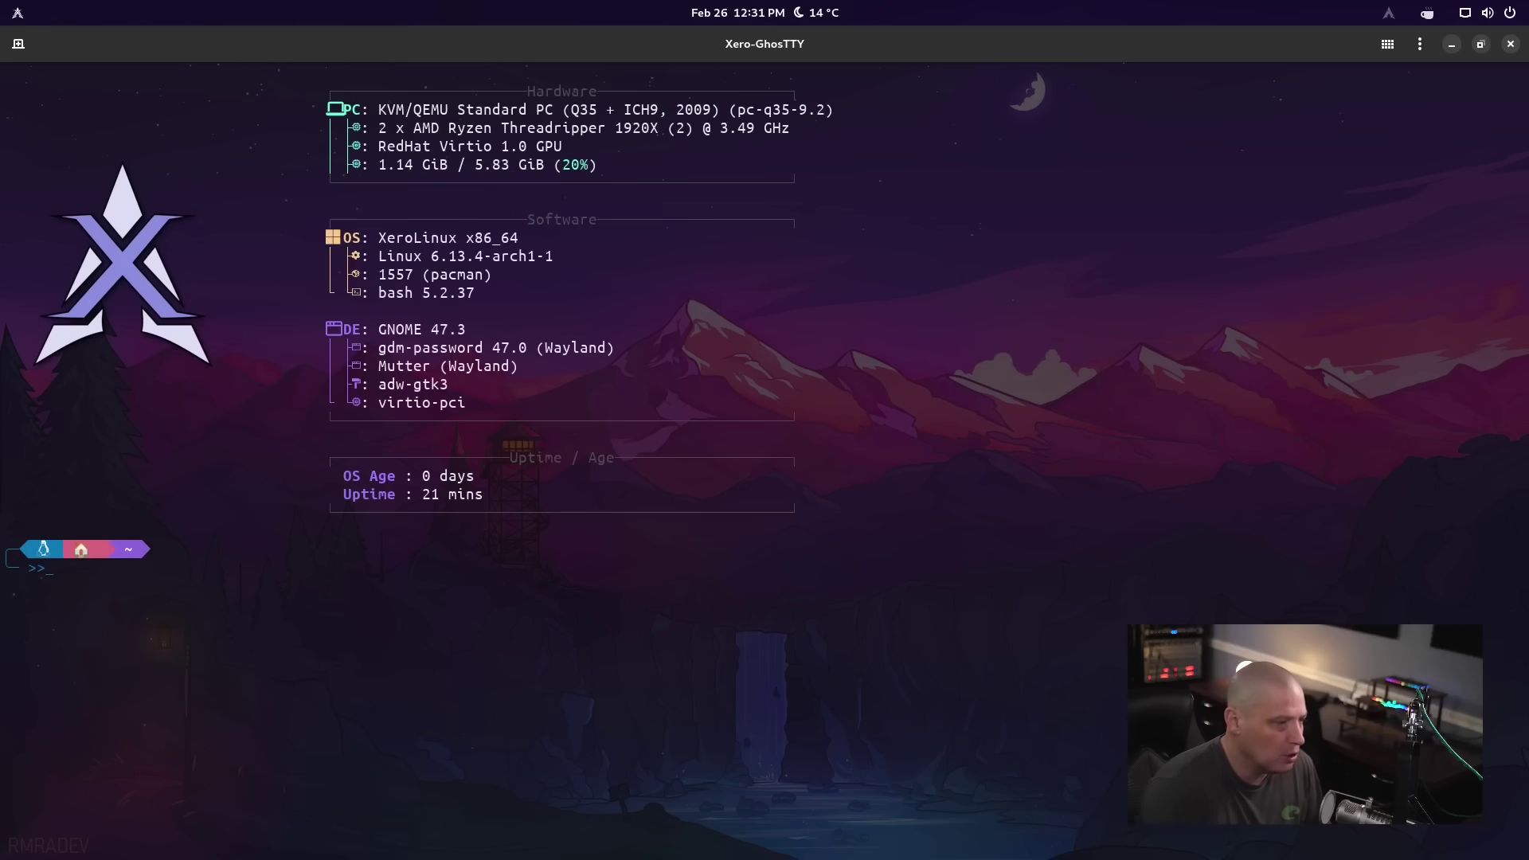
Clear the terminal and run 'whereis flatpak' to find its install path
{"action": "type", "text": "clear"}
{"action": "key", "text": "Return"}
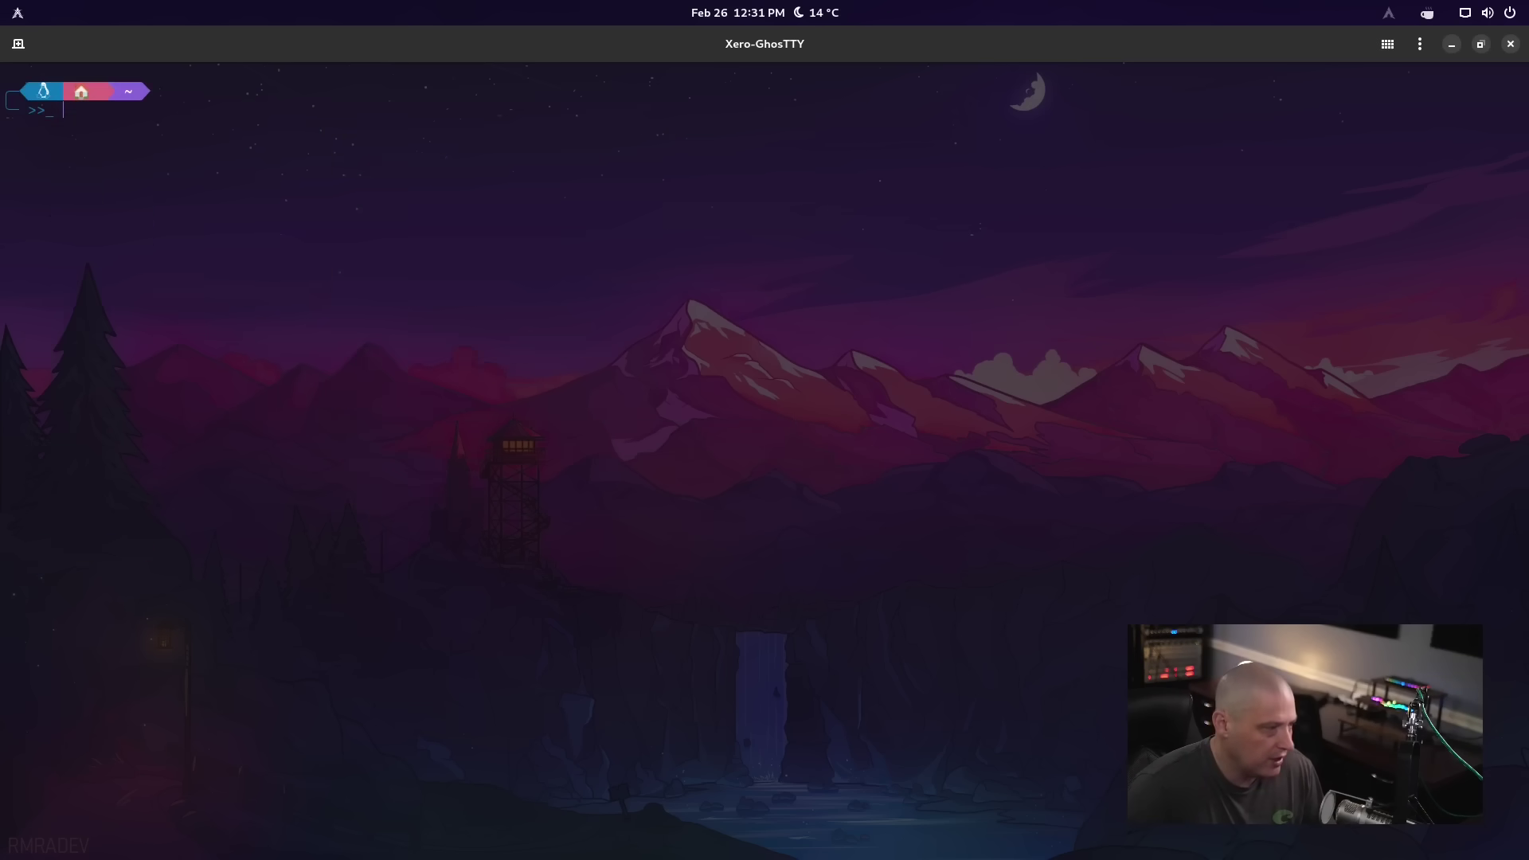
{"action": "type", "text": "wherei"}
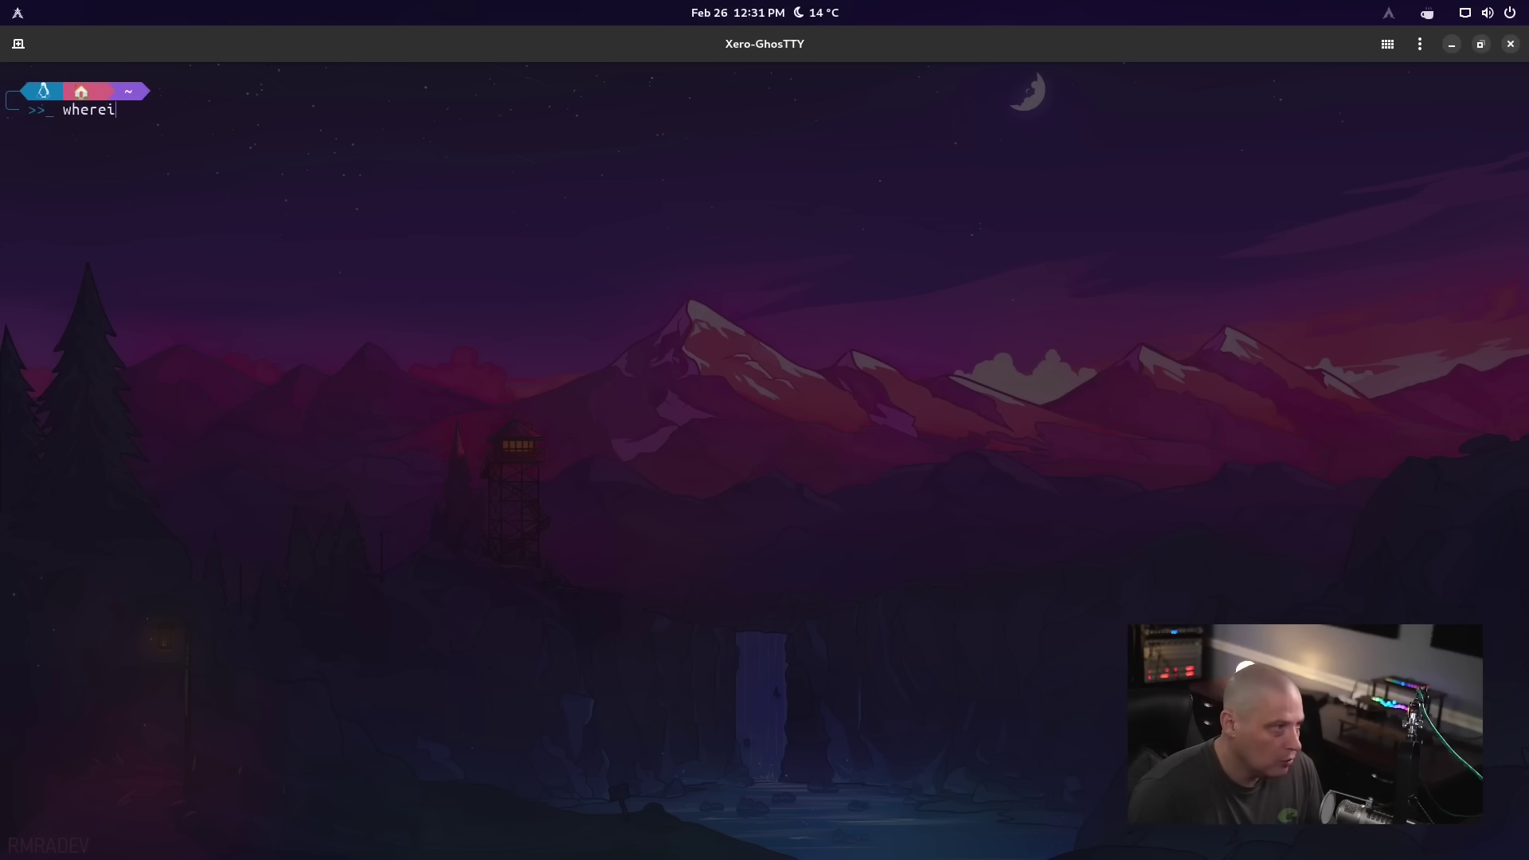
{"action": "type", "text": "s flatpak"}
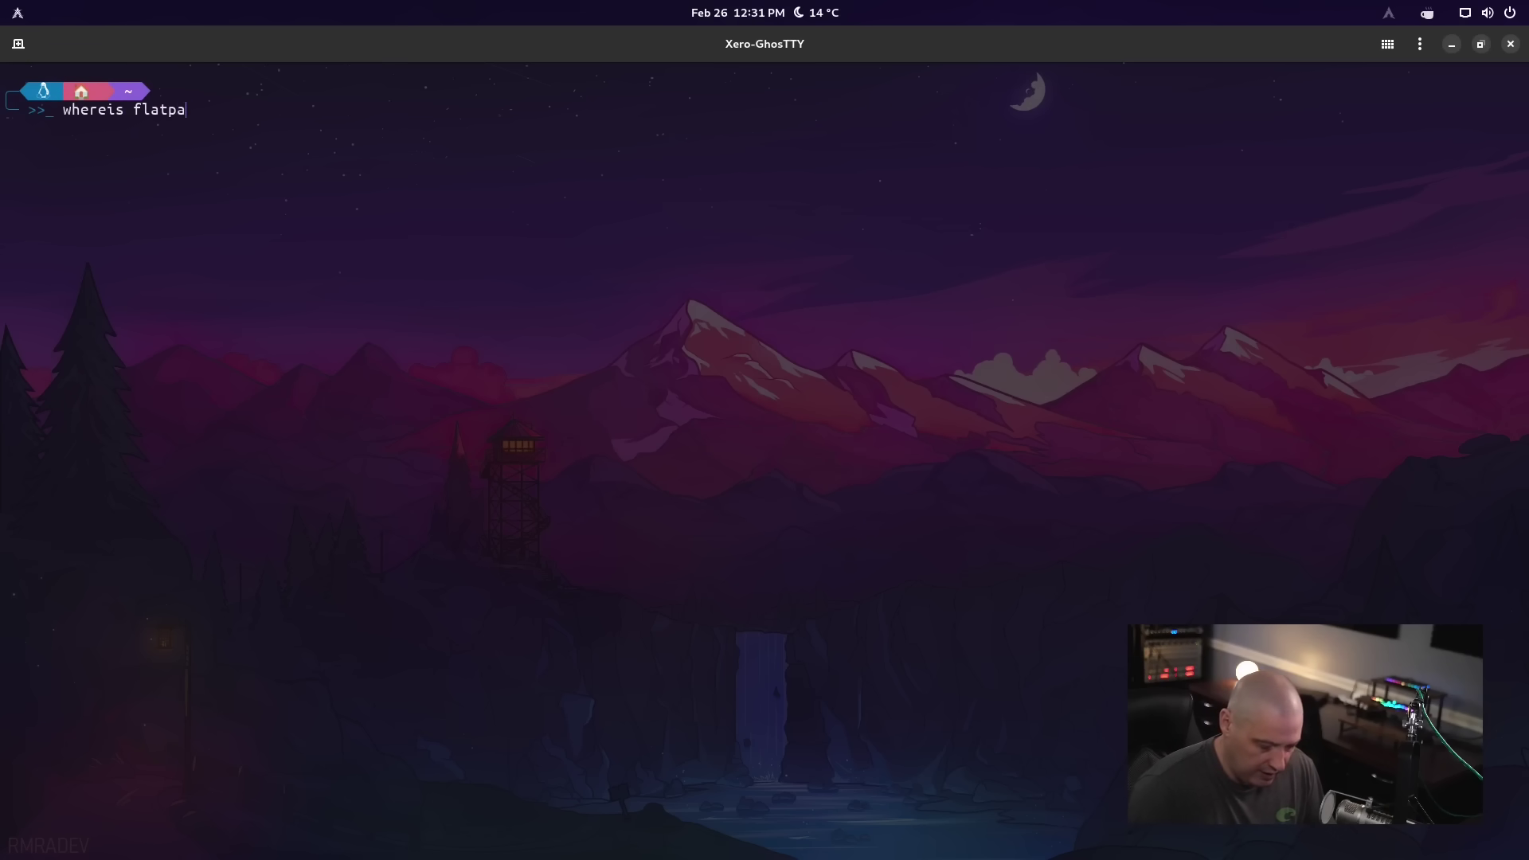
{"action": "key", "text": "Return"}
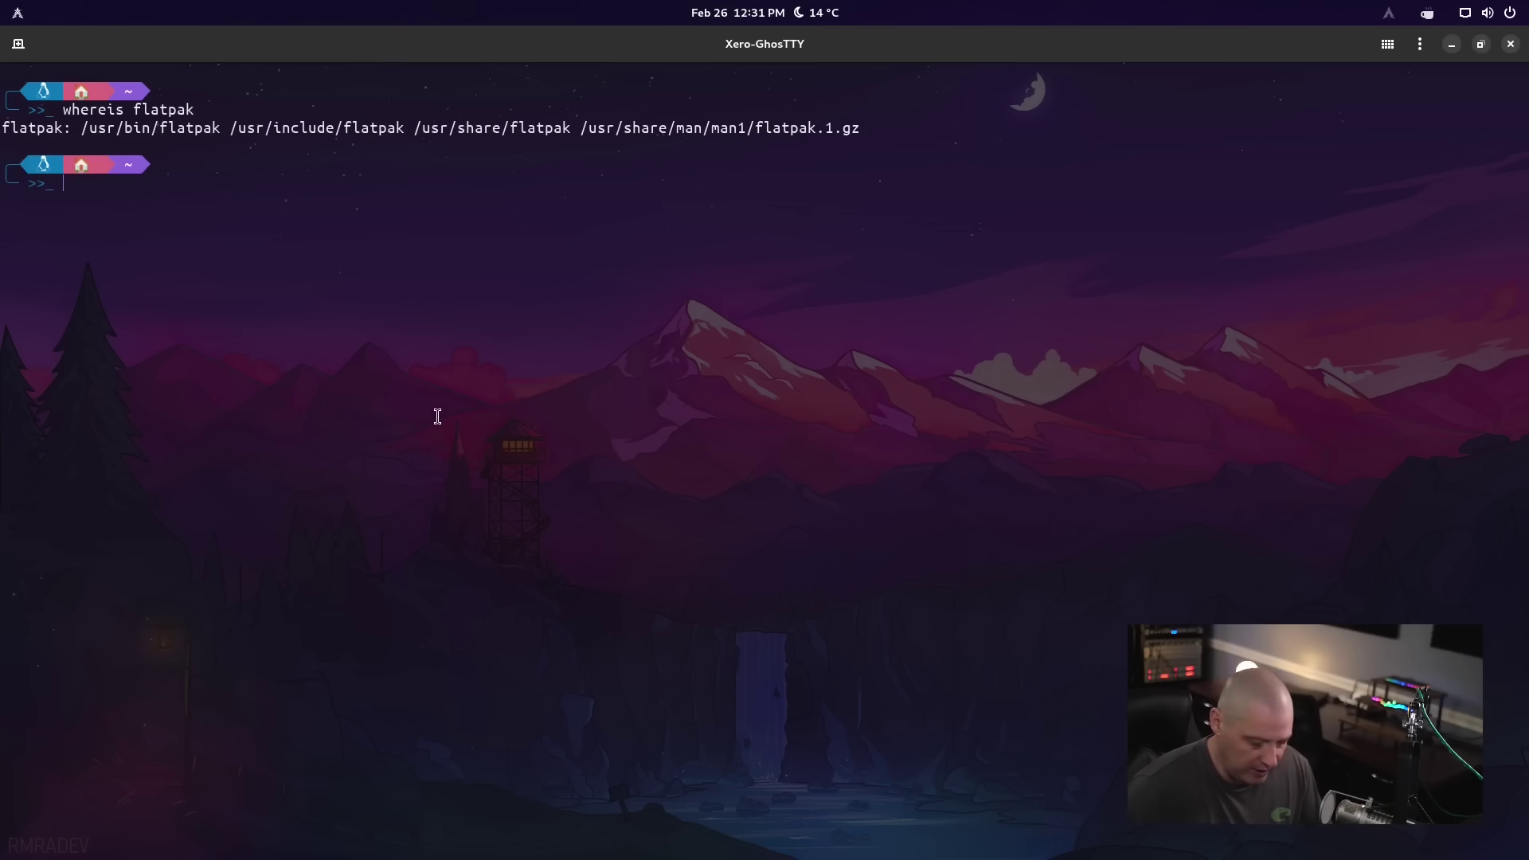
Run 'flatpak list' and select the /usr/bin/flatpak path in the output
{"action": "type", "text": "faltpak"}
{"action": "key", "text": "BackSpace"}
{"action": "key", "text": "BackSpace"}
{"action": "key", "text": "BackSpace"}
{"action": "key", "text": "BackSpace"}
{"action": "key", "text": "BackSpace"}
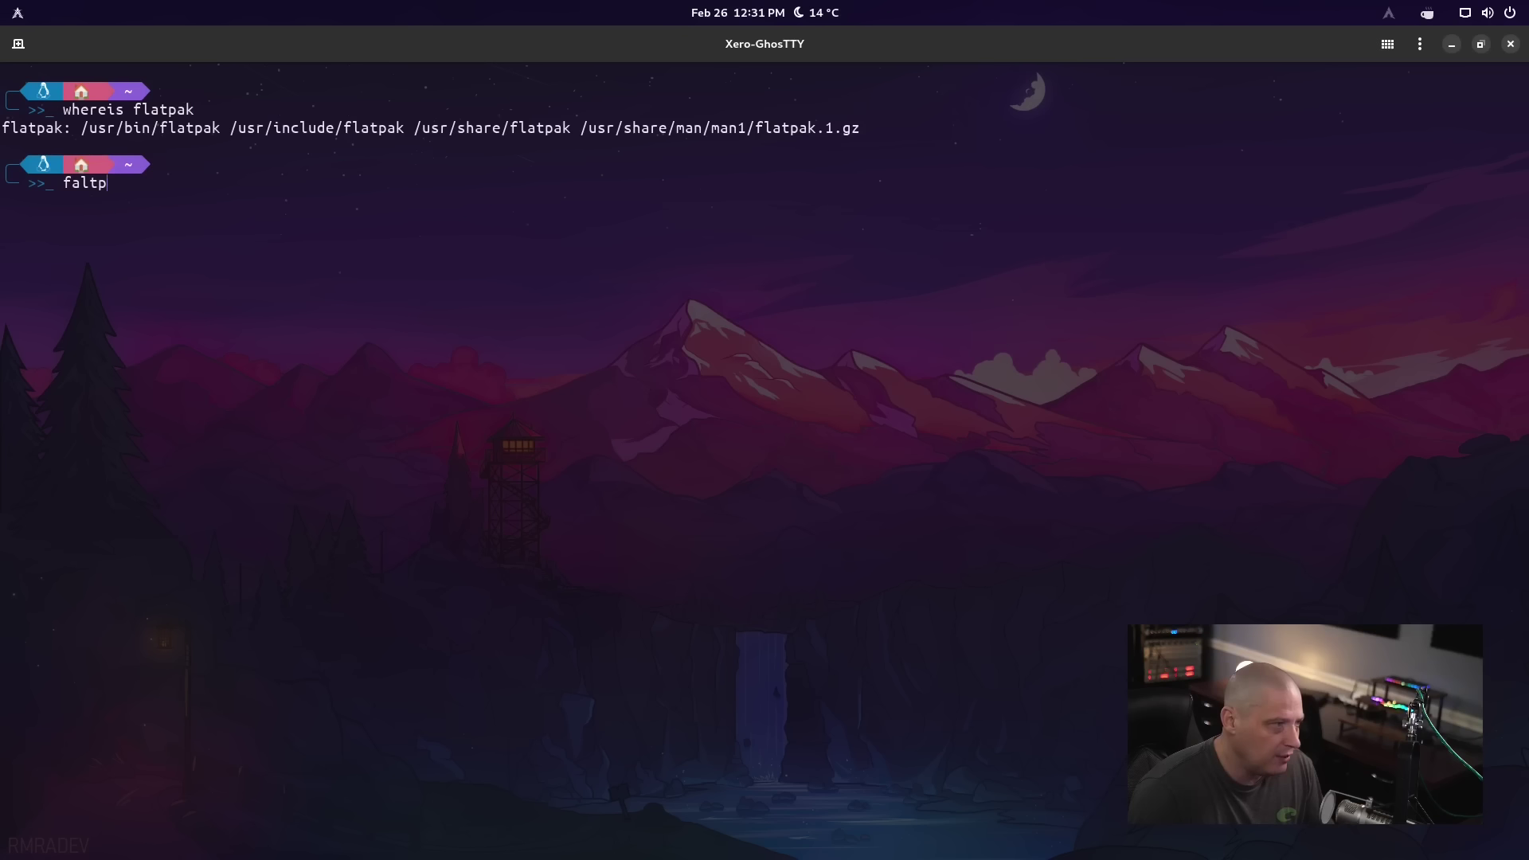
{"action": "type", "text": "lat"}
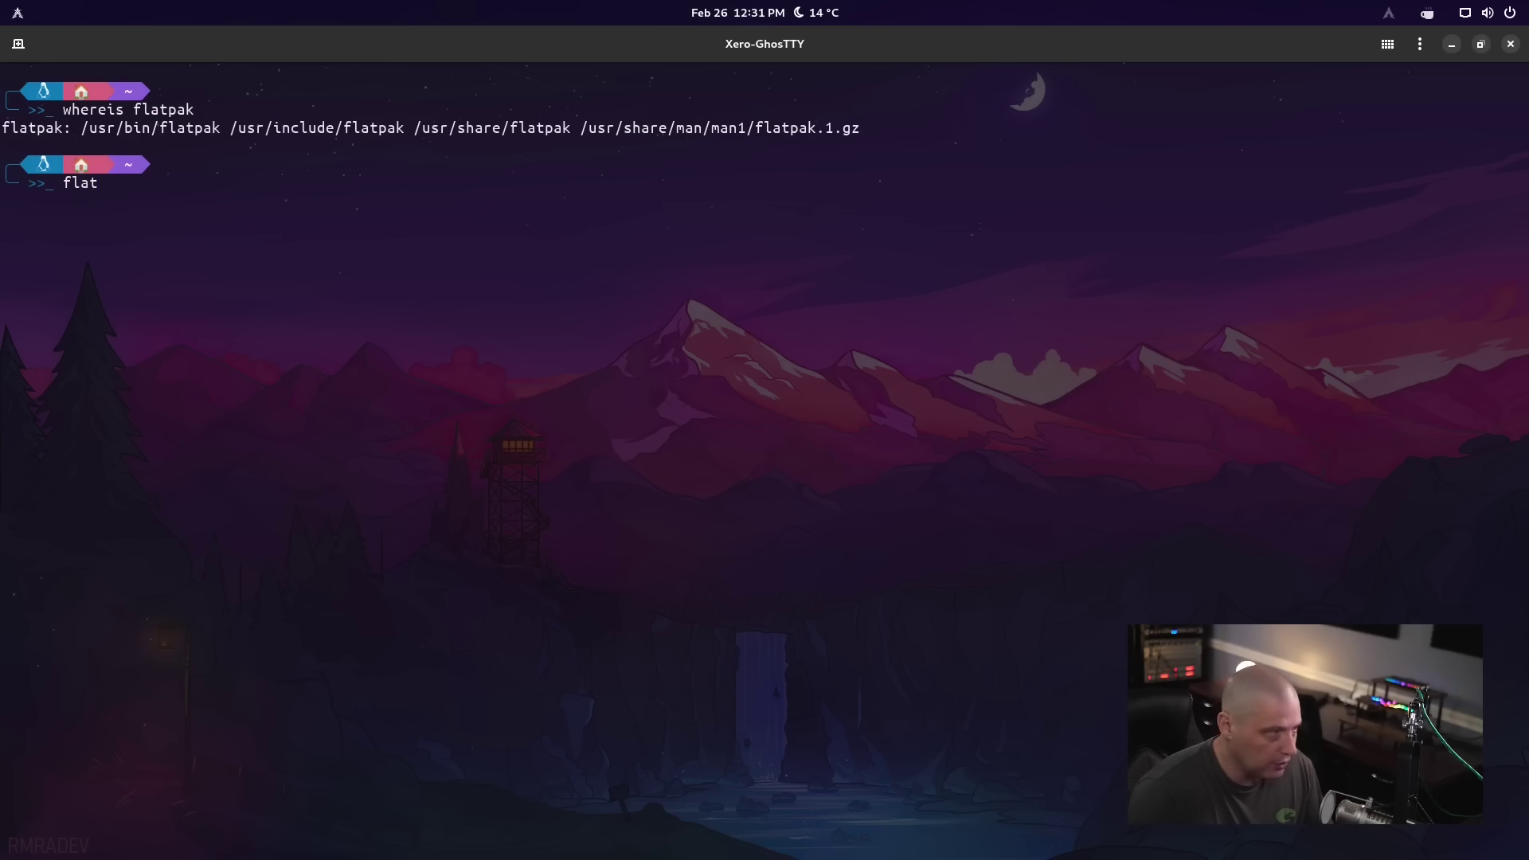
{"action": "type", "text": "pak list"}
{"action": "key", "text": "Return"}
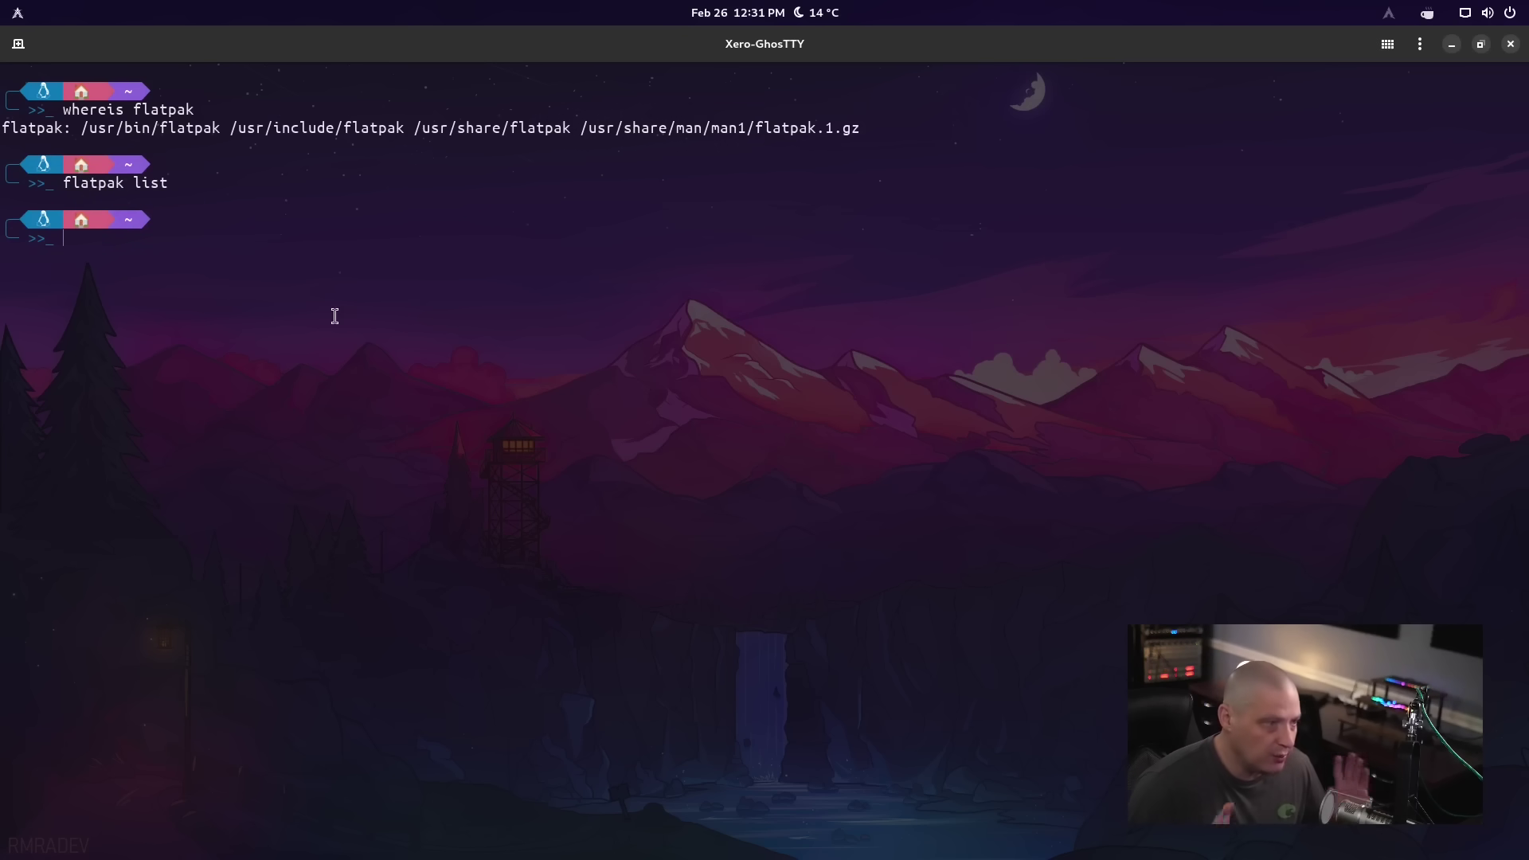
{"action": "left_click_drag", "start_coordinate": [222, 129], "coordinate": [4, 130]}
{"action": "left_click", "coordinate": [297, 302]}
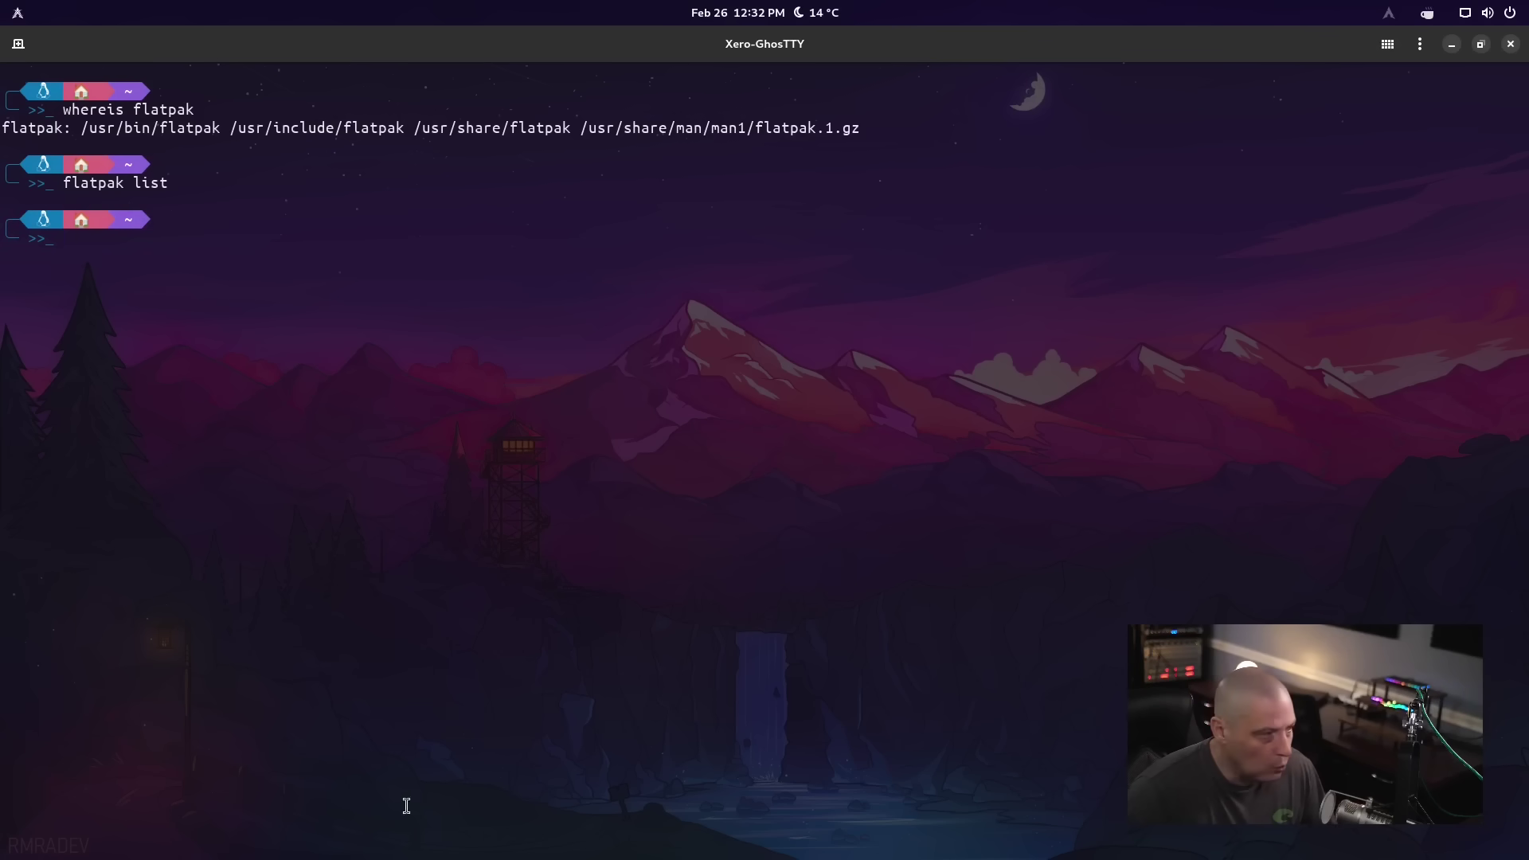
Run 'echo $XDG_SESSION_TYPE' and highlight the reported session type, wayland
{"action": "type", "text": "echo $"}
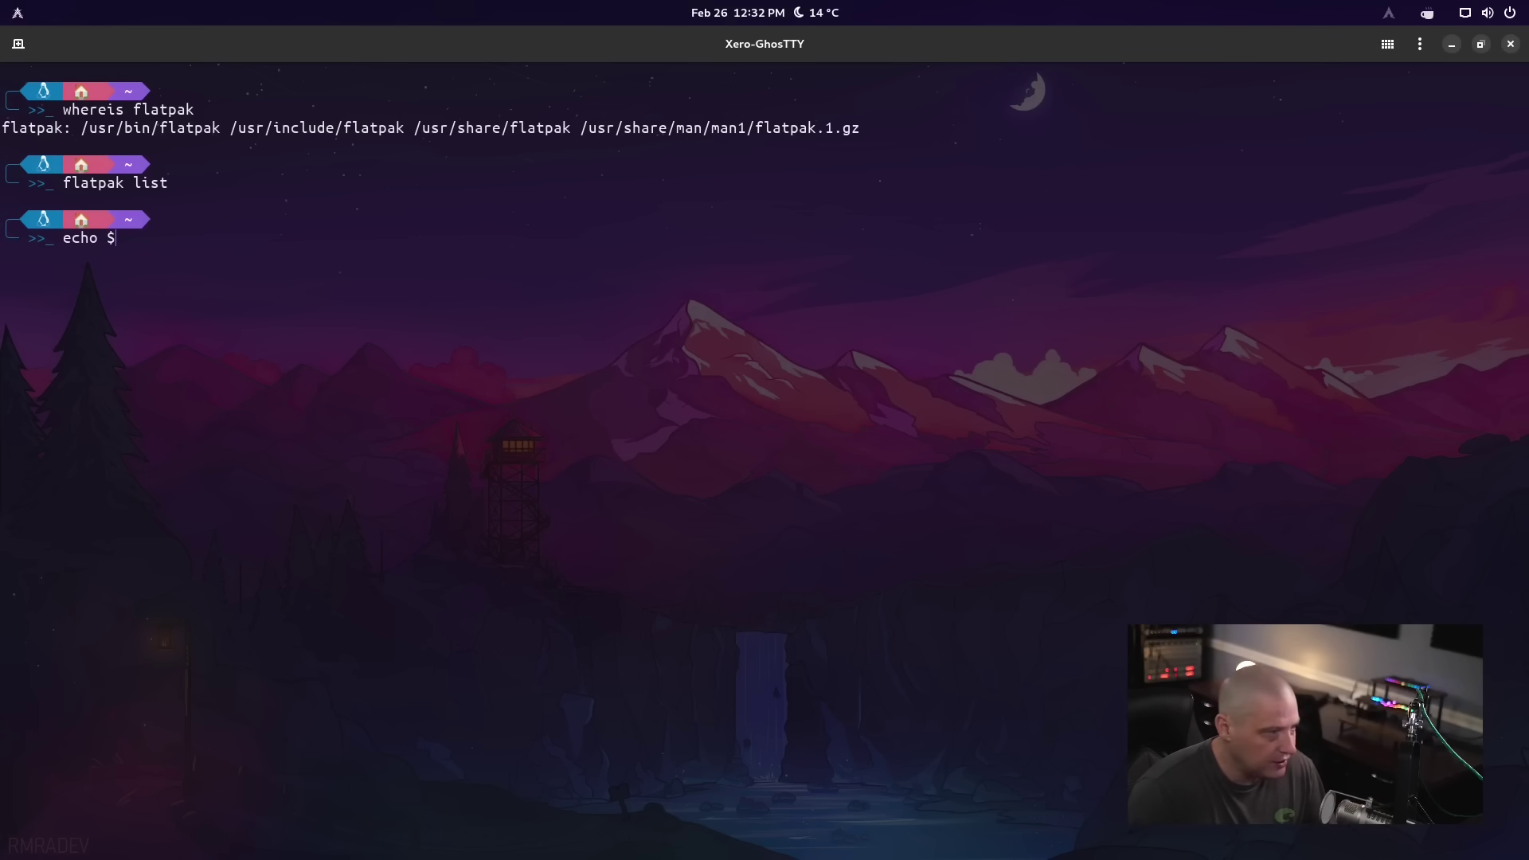
{"action": "type", "text": "XDG_S"}
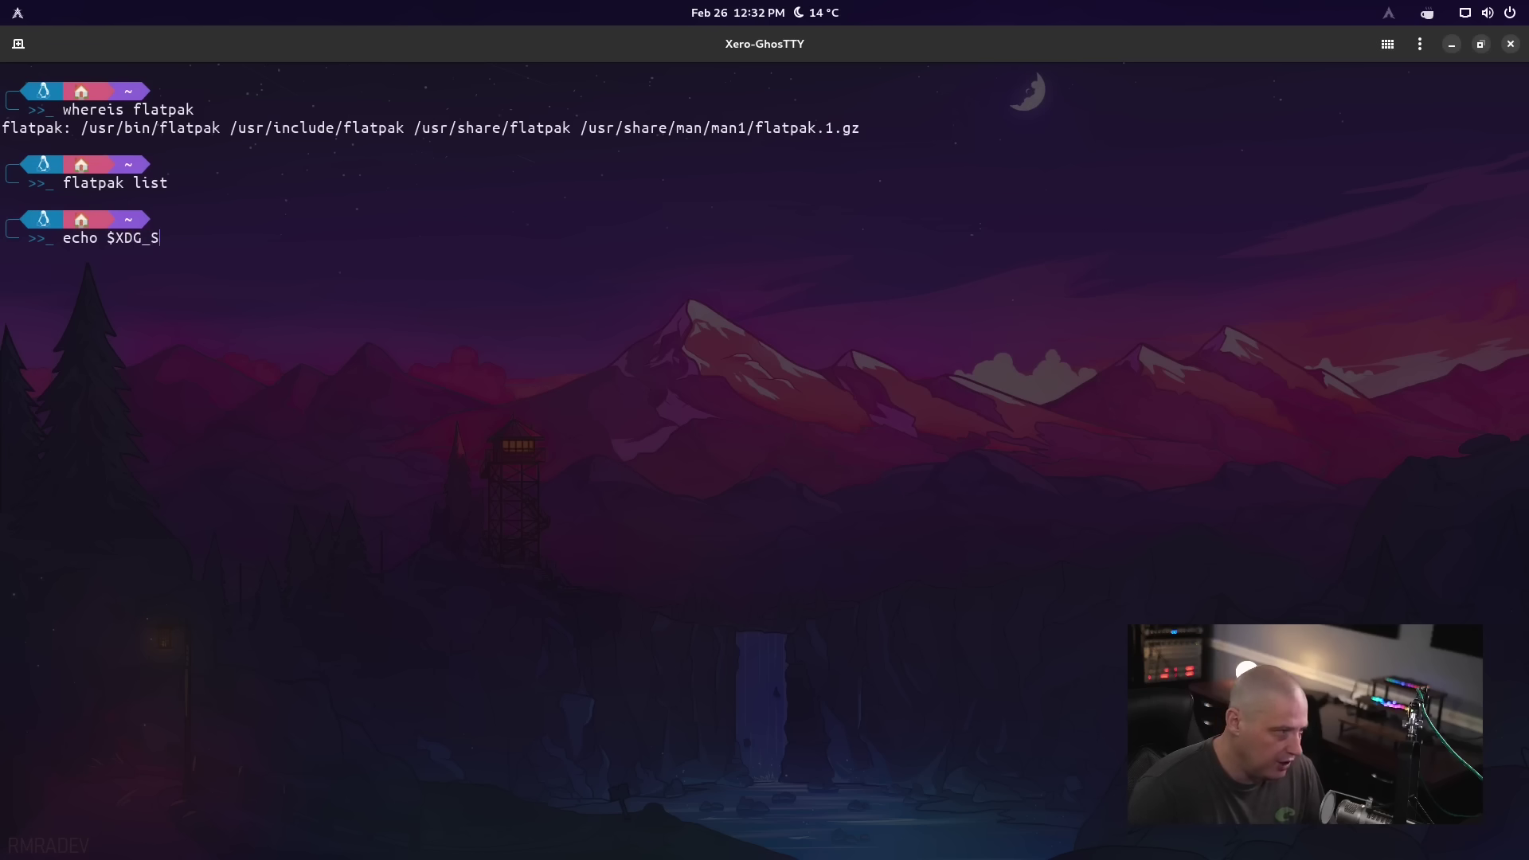
{"action": "type", "text": "ESSION_TYPE"}
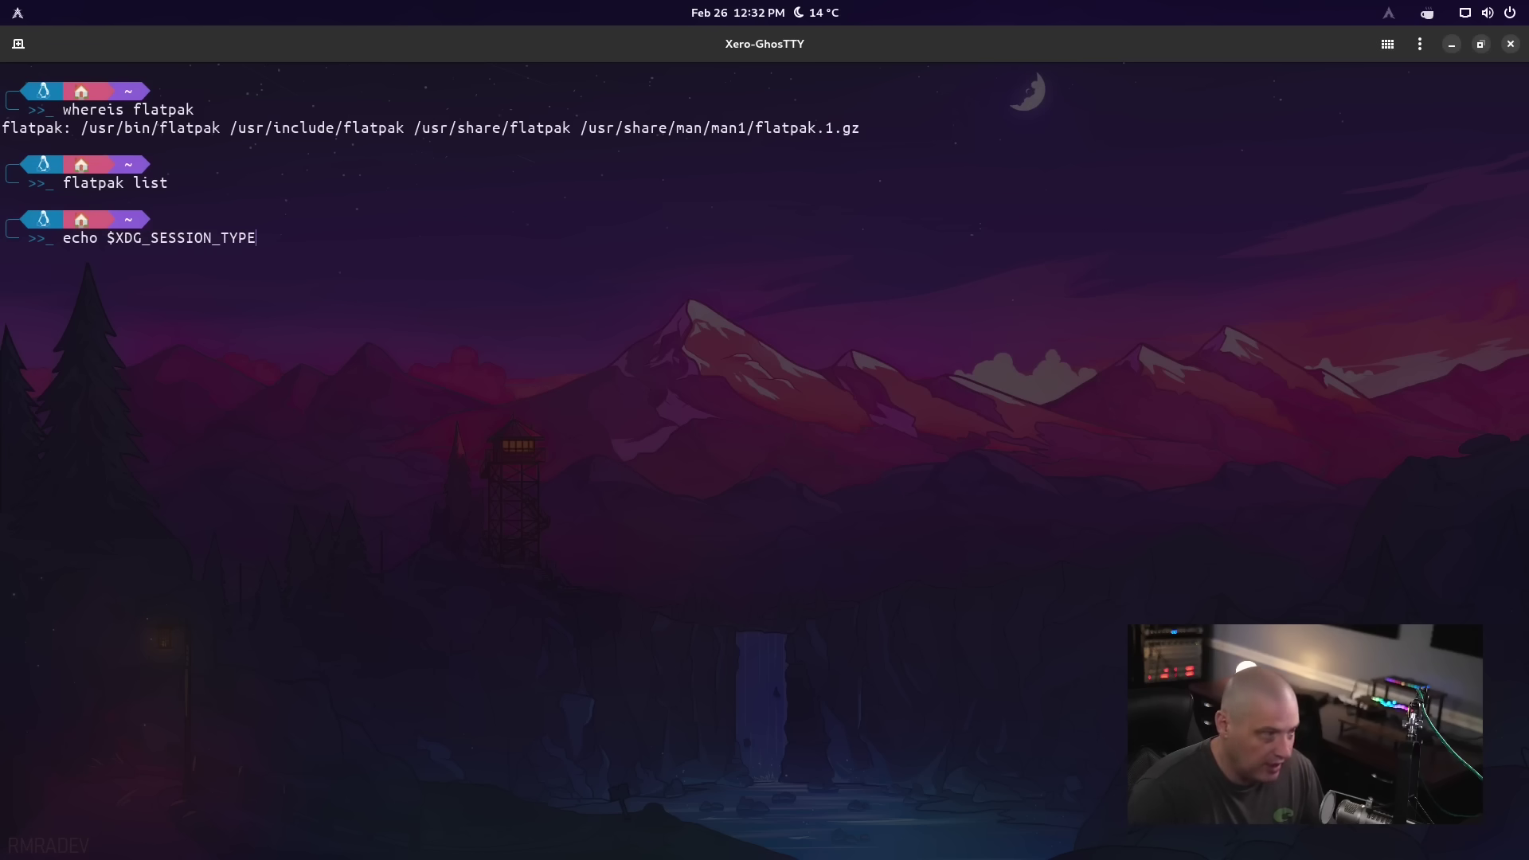
{"action": "key", "text": "Return"}
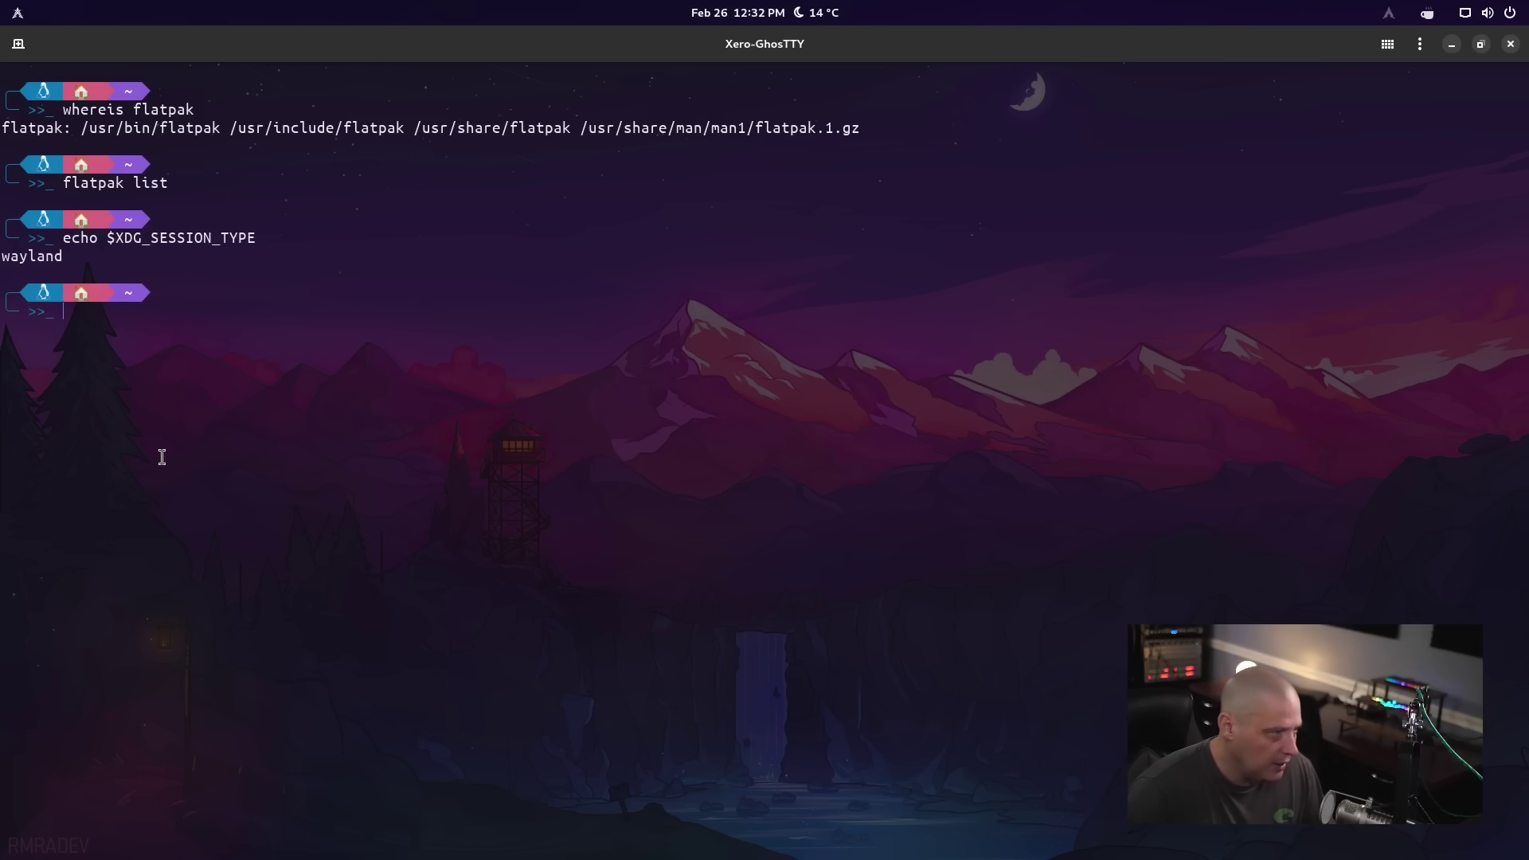
{"action": "double_click", "coordinate": [45, 257]}
{"action": "left_click", "coordinate": [105, 323]}
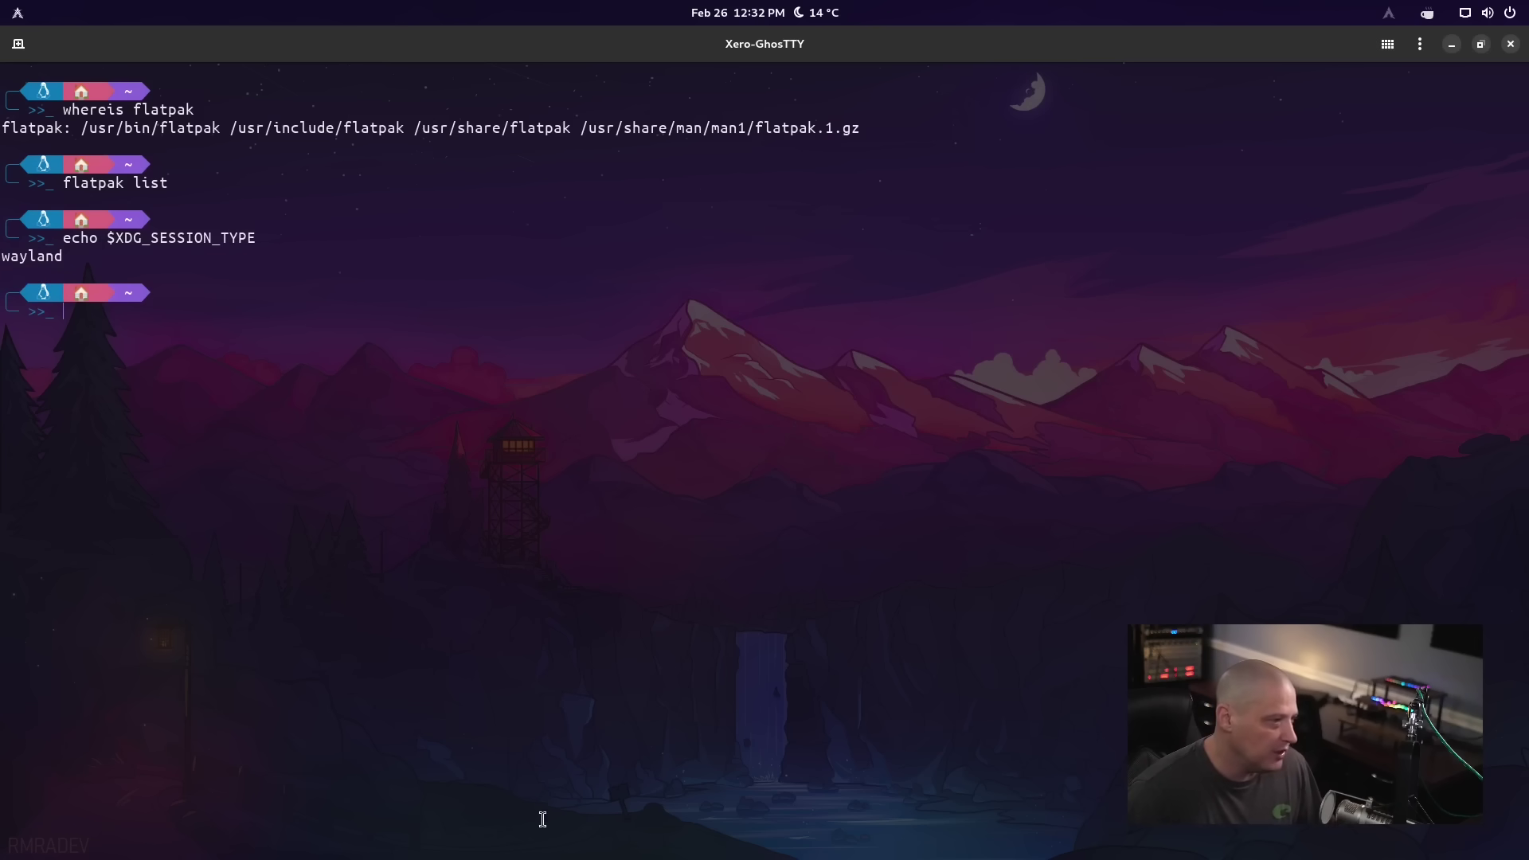
Run htop to view the process list, quit it, and exit the shell to close Ghostty
{"action": "type", "text": "htop"}
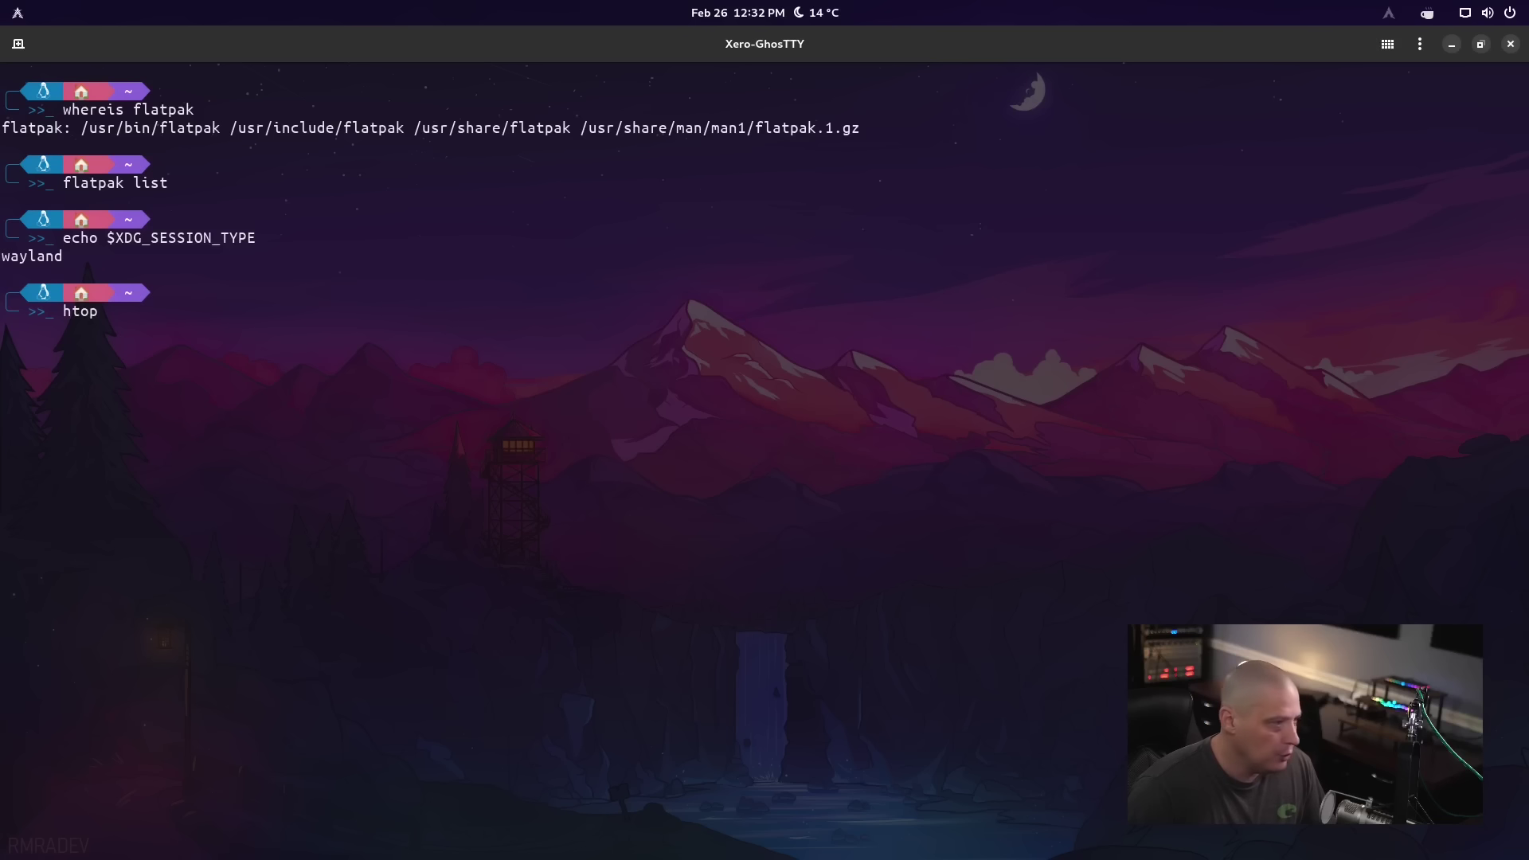
{"action": "key", "text": "Return"}
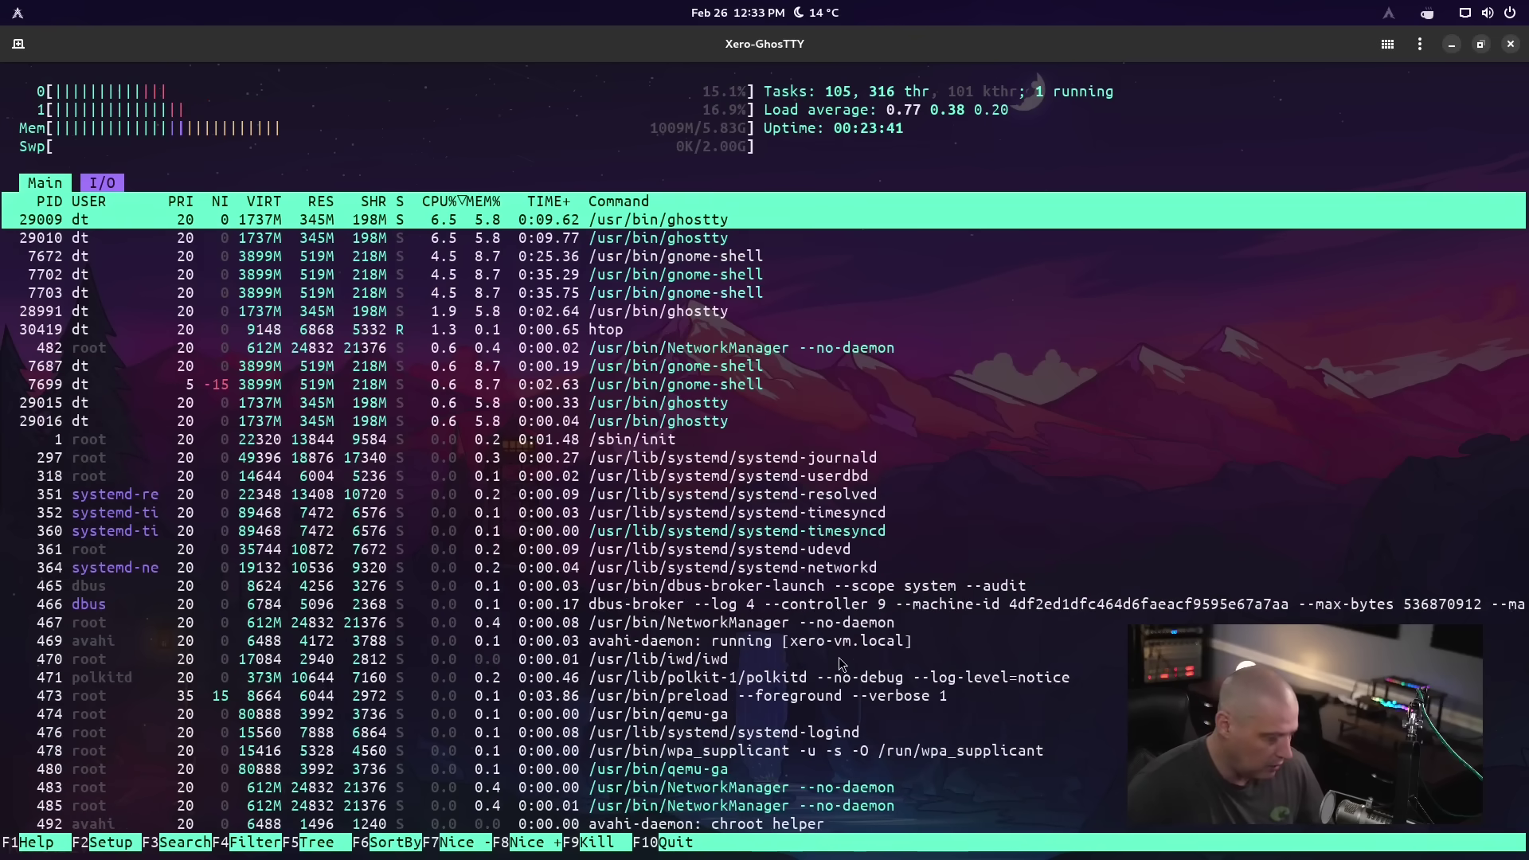
{"action": "key", "text": "q"}
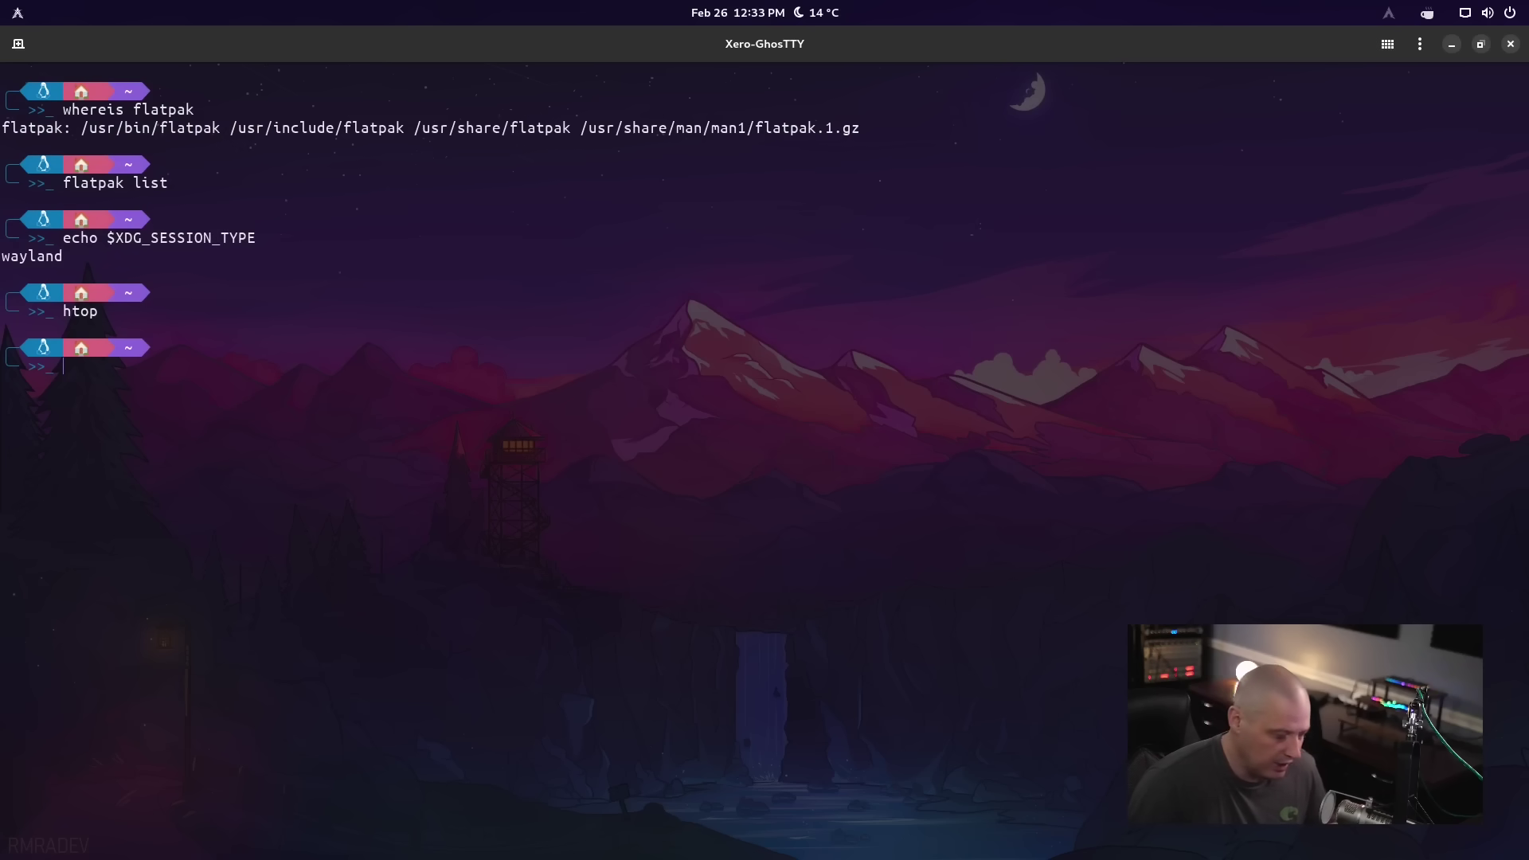
{"action": "type", "text": "ex"}
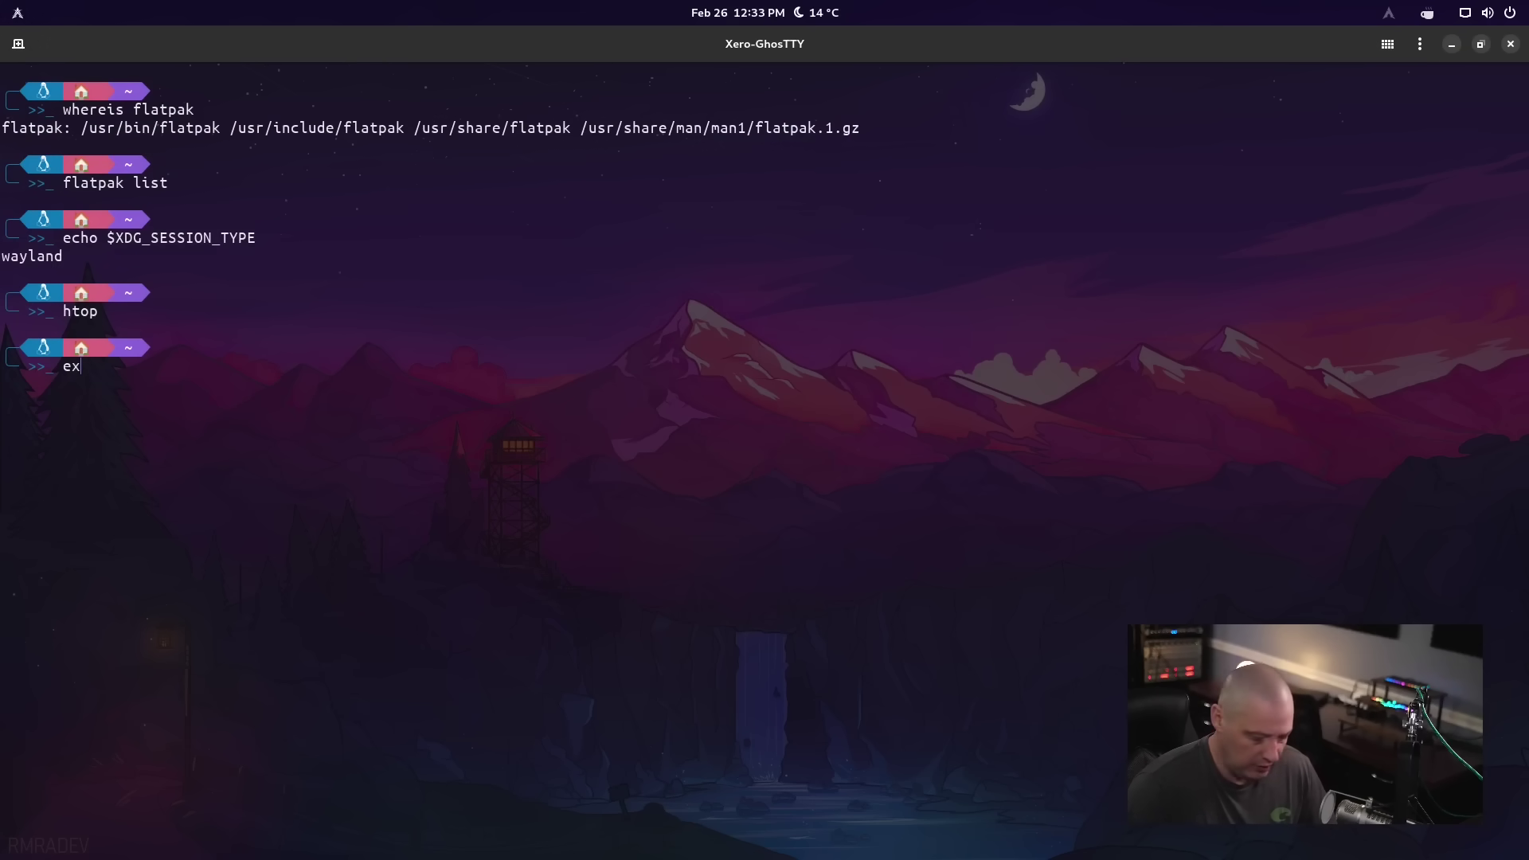
{"action": "type", "text": "irtit"}
{"action": "key", "text": "Return"}
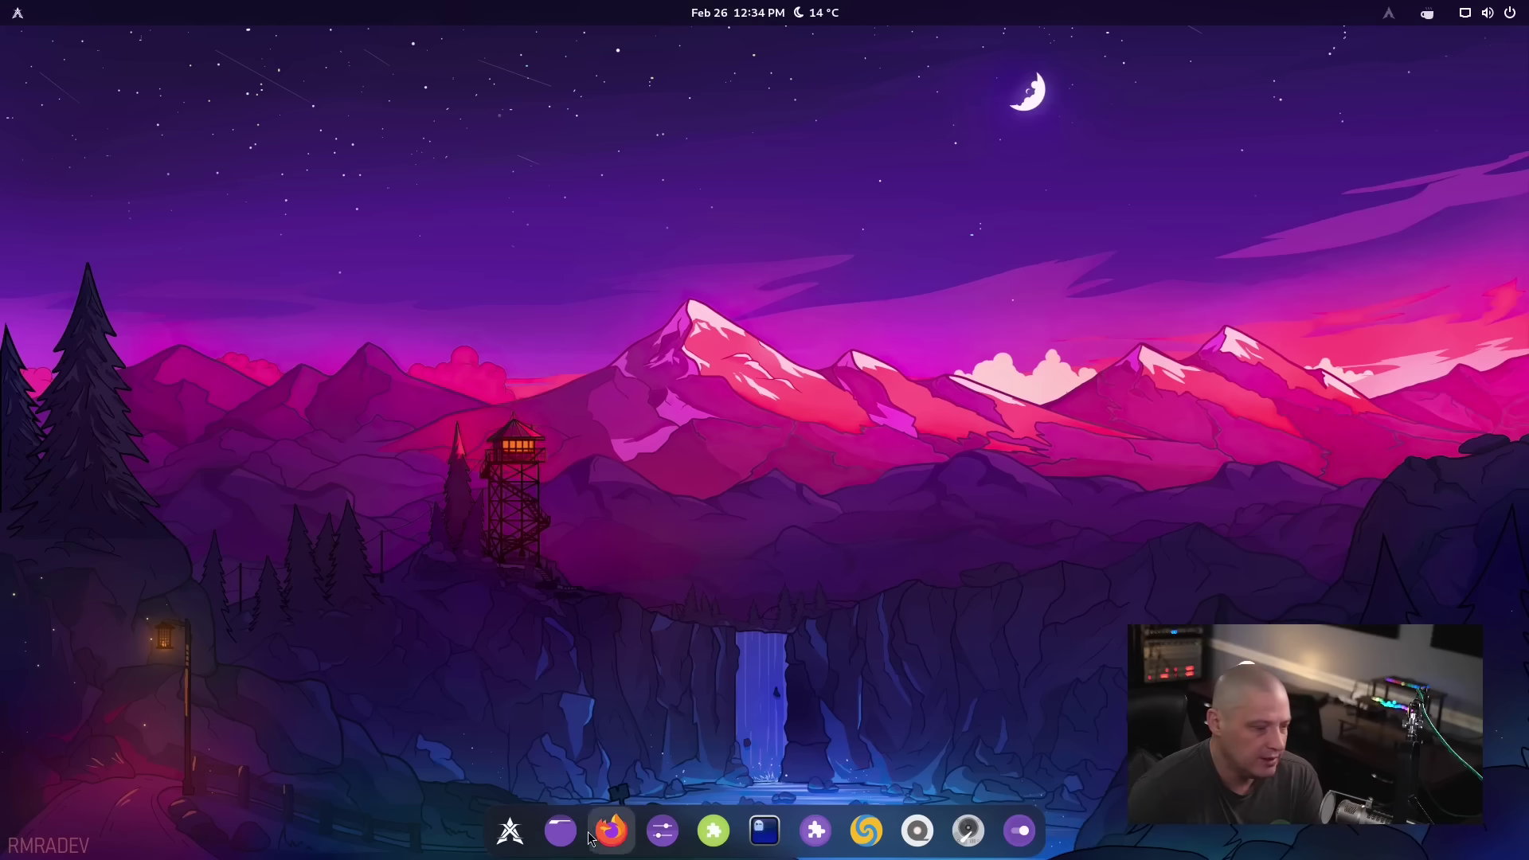
Open Files on the Home folder, select .bash_history and .bash_logout, and bring up their actions menu
{"action": "left_click", "coordinate": [560, 832]}
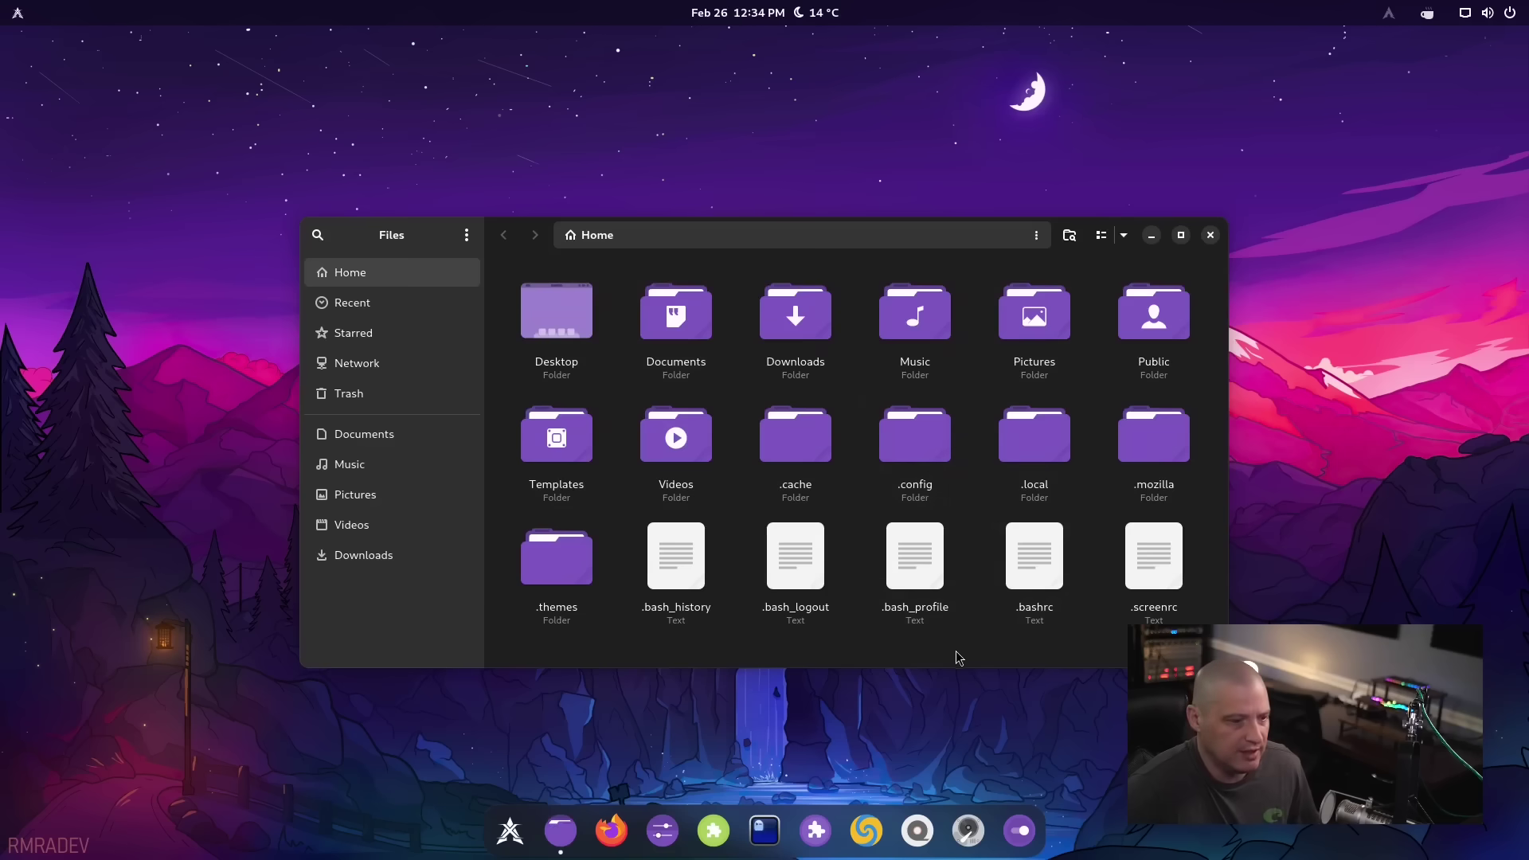
{"action": "key", "text": "super"}
{"action": "key", "text": "super"}
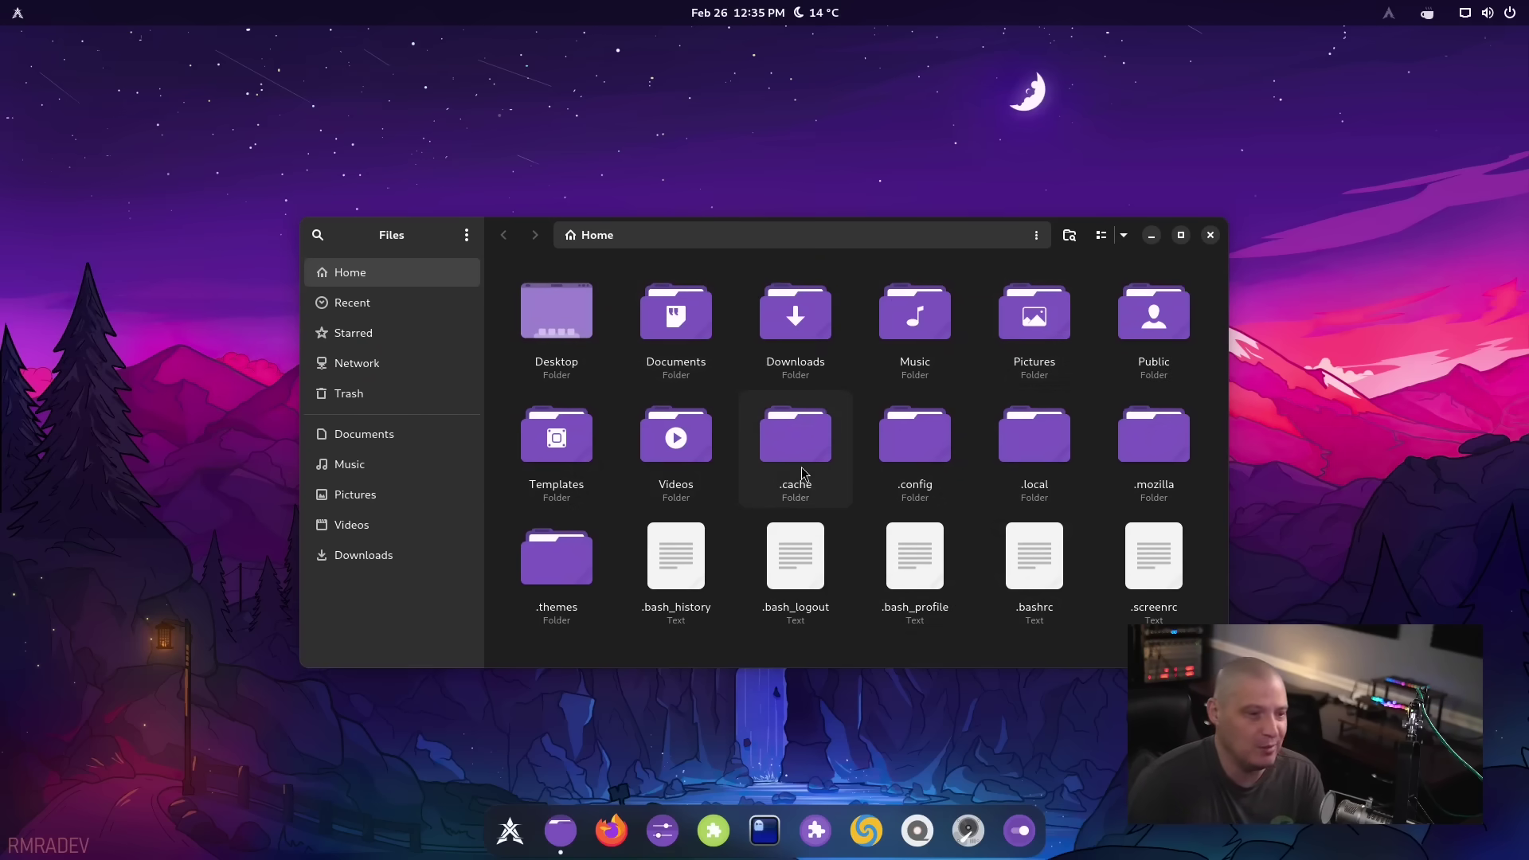
{"action": "right_click", "coordinate": [671, 573]}
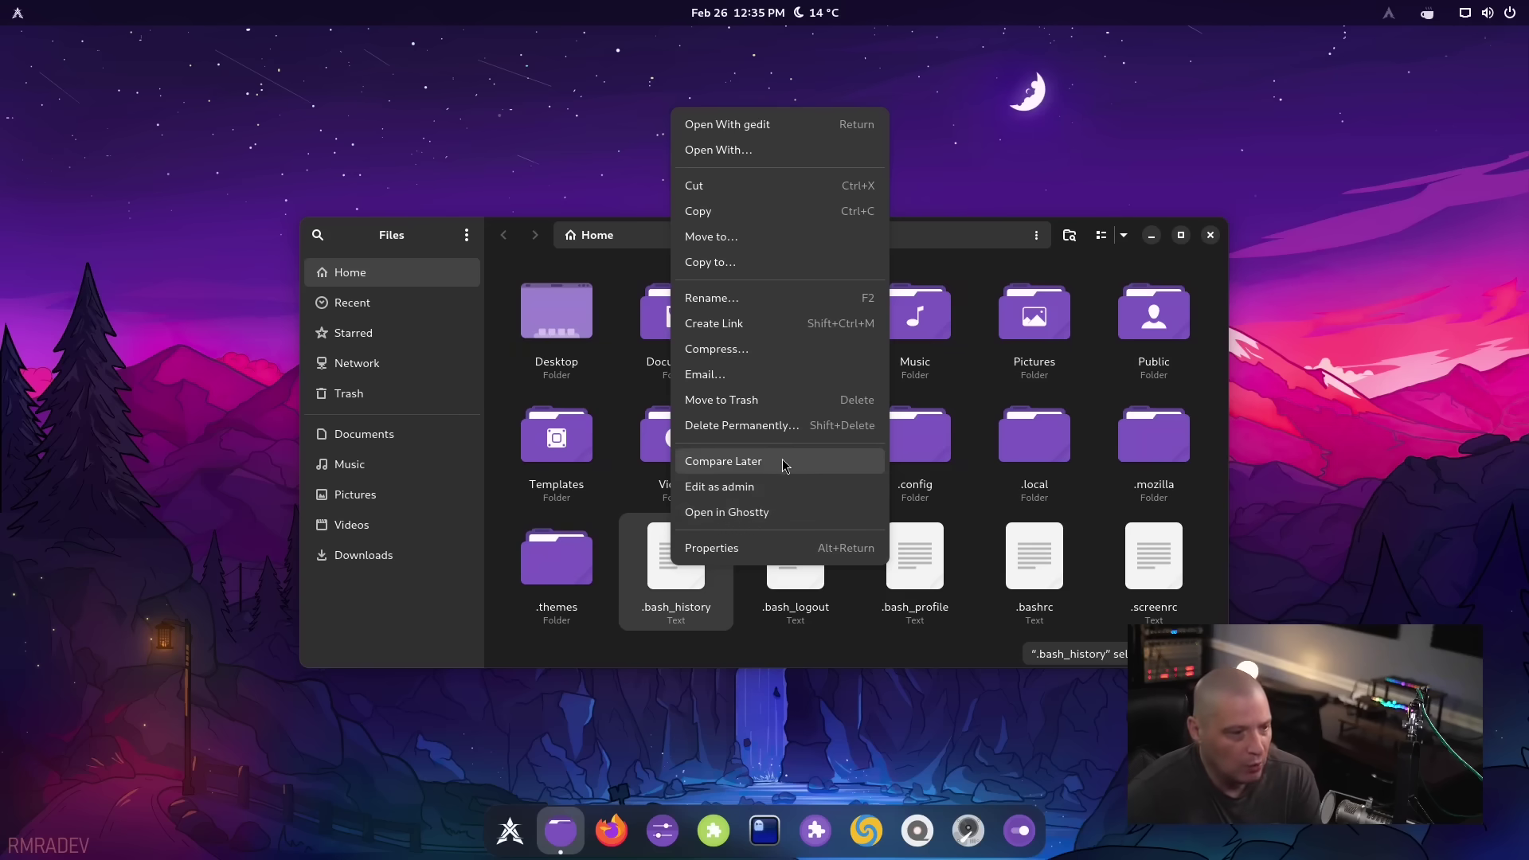
{"action": "left_click", "coordinate": [750, 663]}
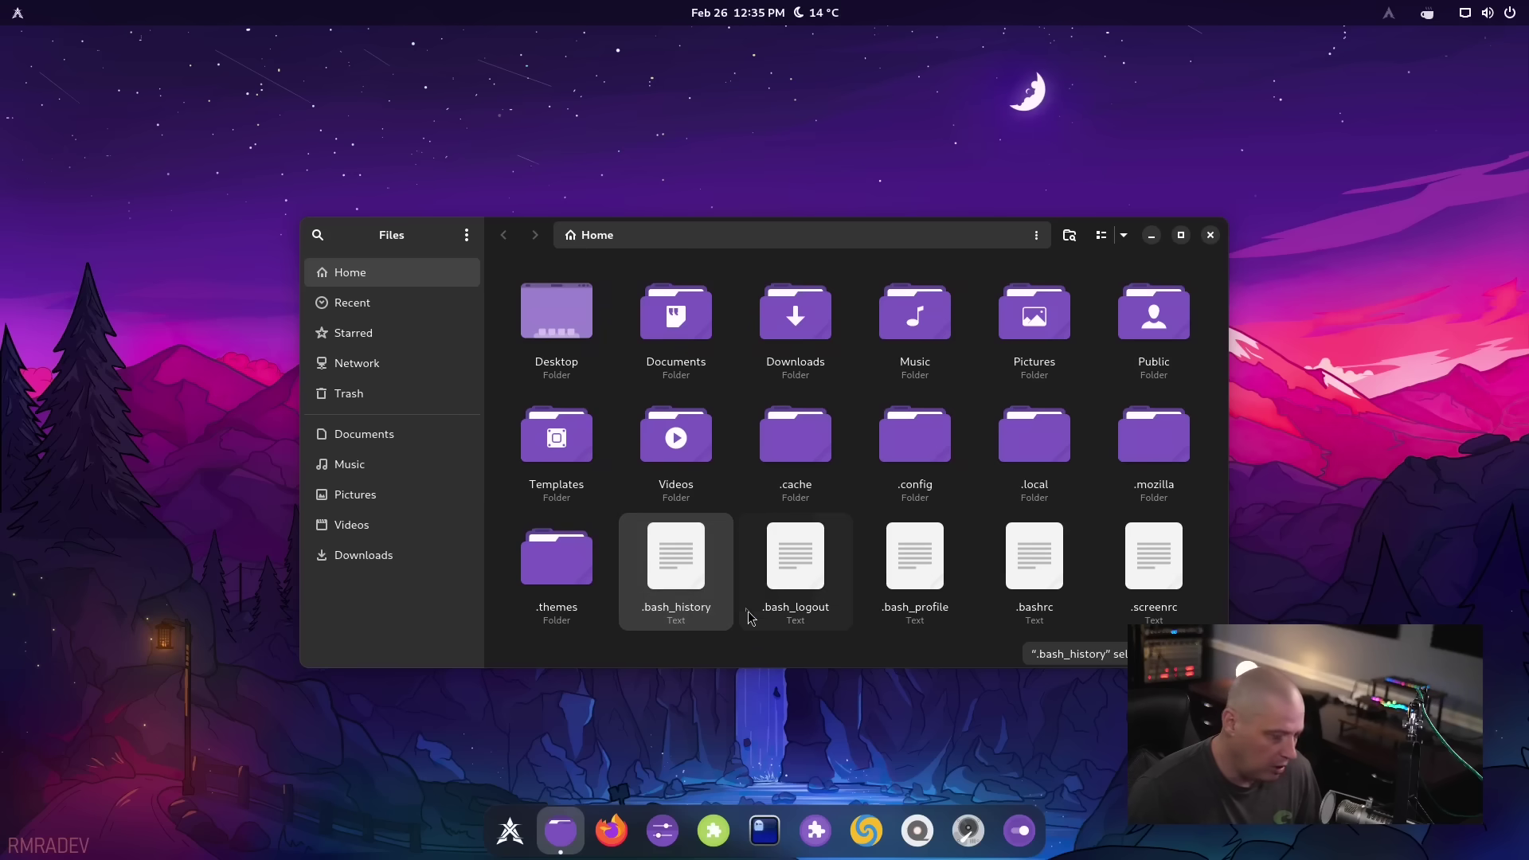
{"action": "left_click", "coordinate": [809, 557], "text": "ctrl"}
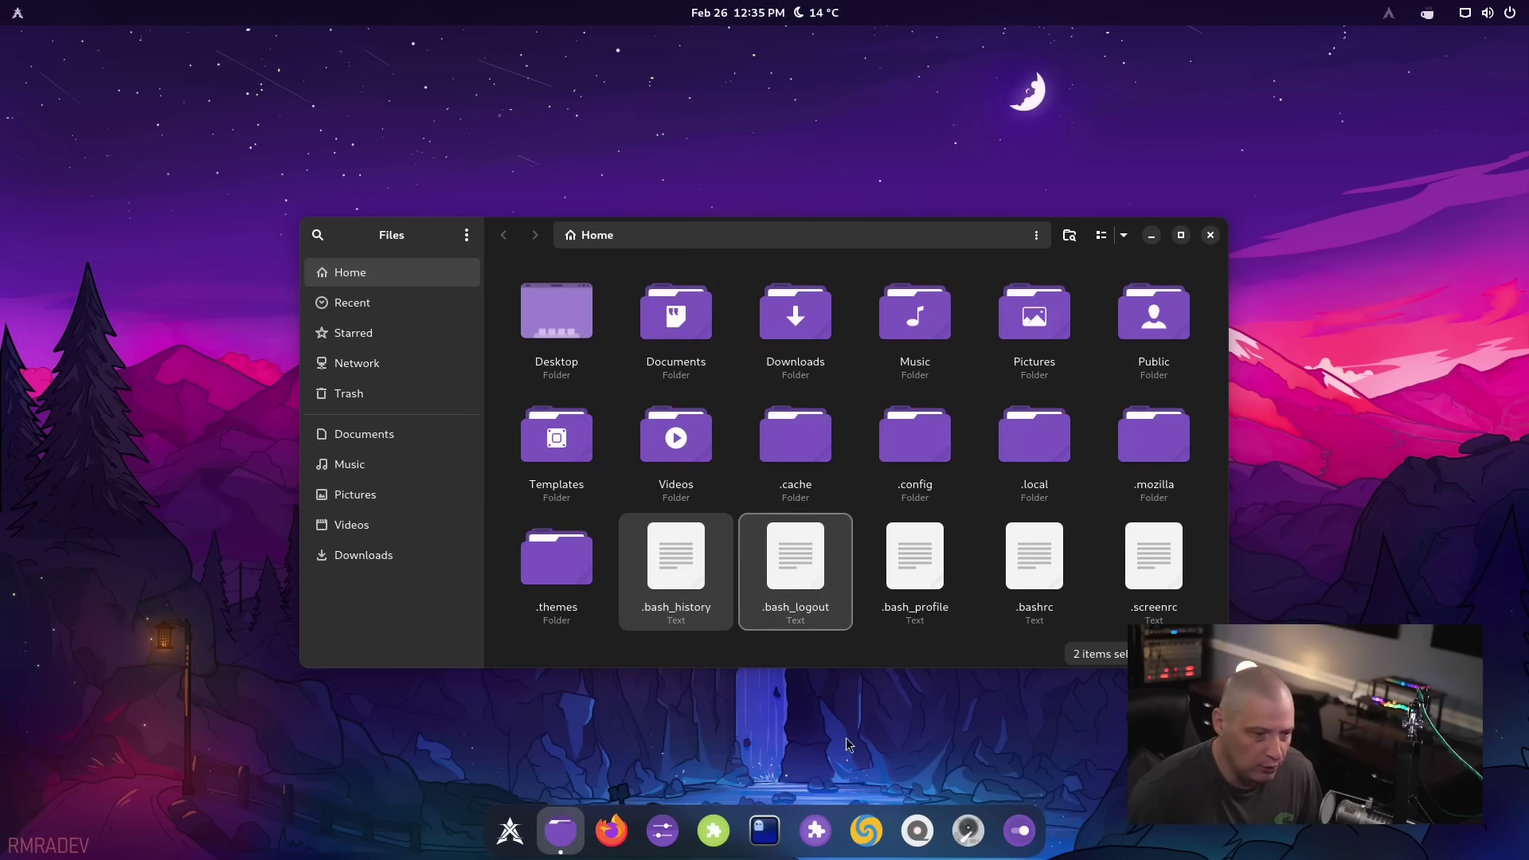
{"action": "right_click", "coordinate": [759, 563]}
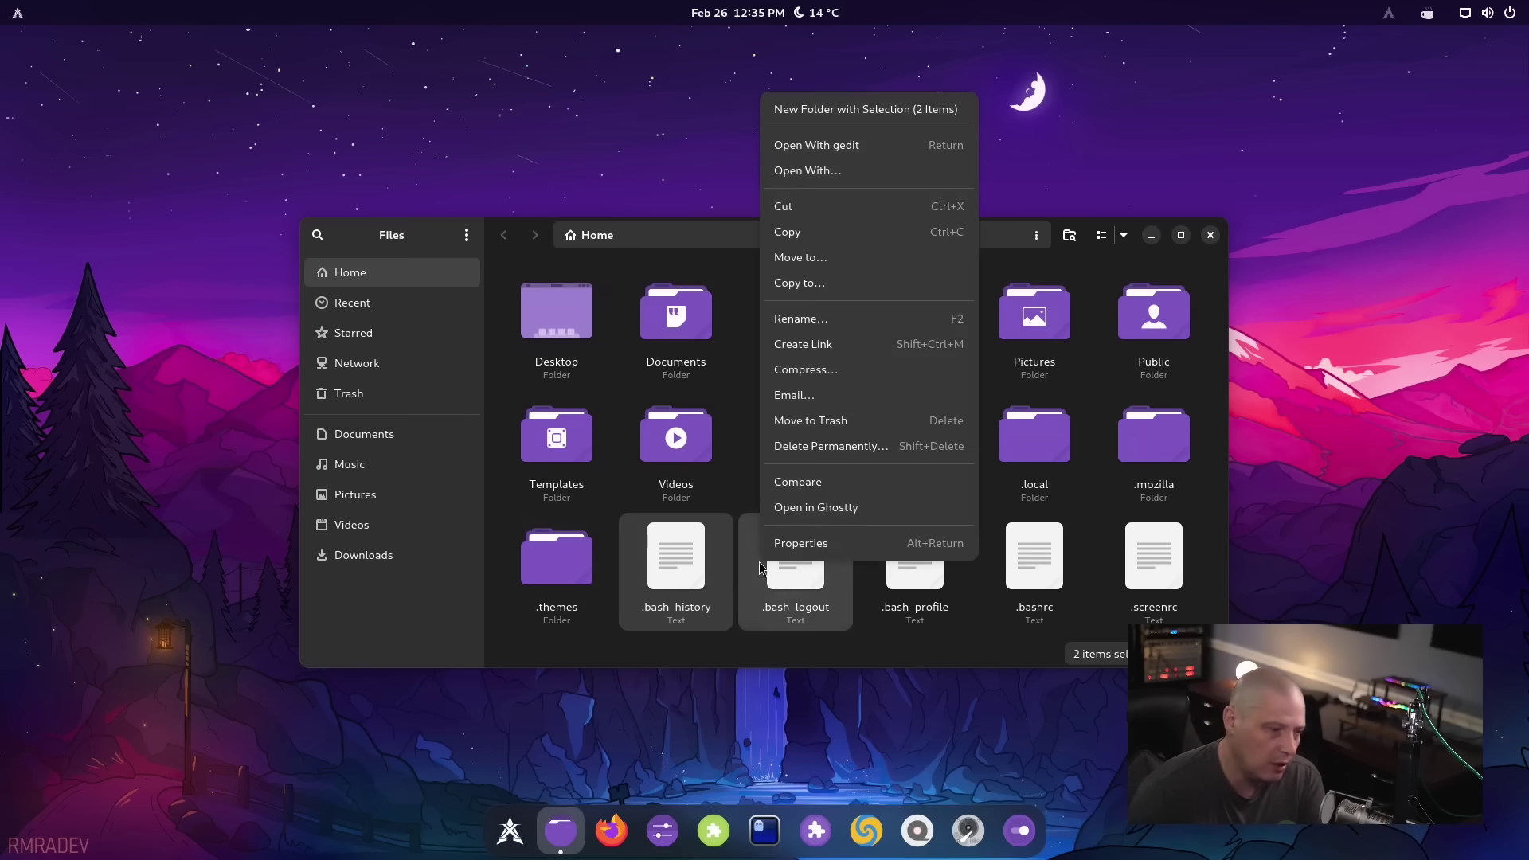
Compare .bash_history and .bash_logout in Meld, close it, then deselect files and reload the Home folder
{"action": "left_click", "coordinate": [868, 480]}
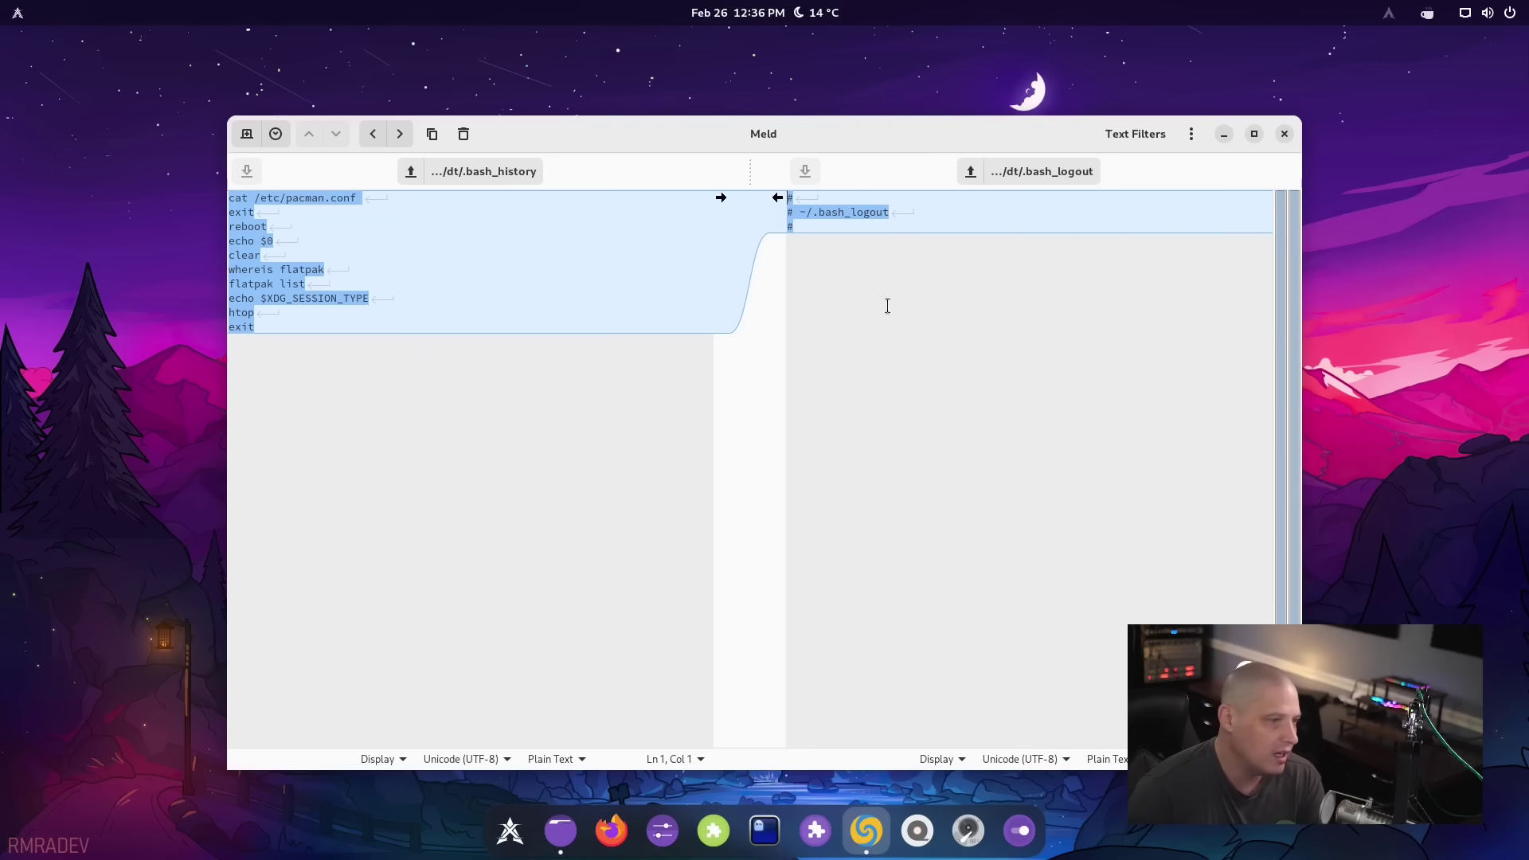
{"action": "left_click", "coordinate": [1284, 133]}
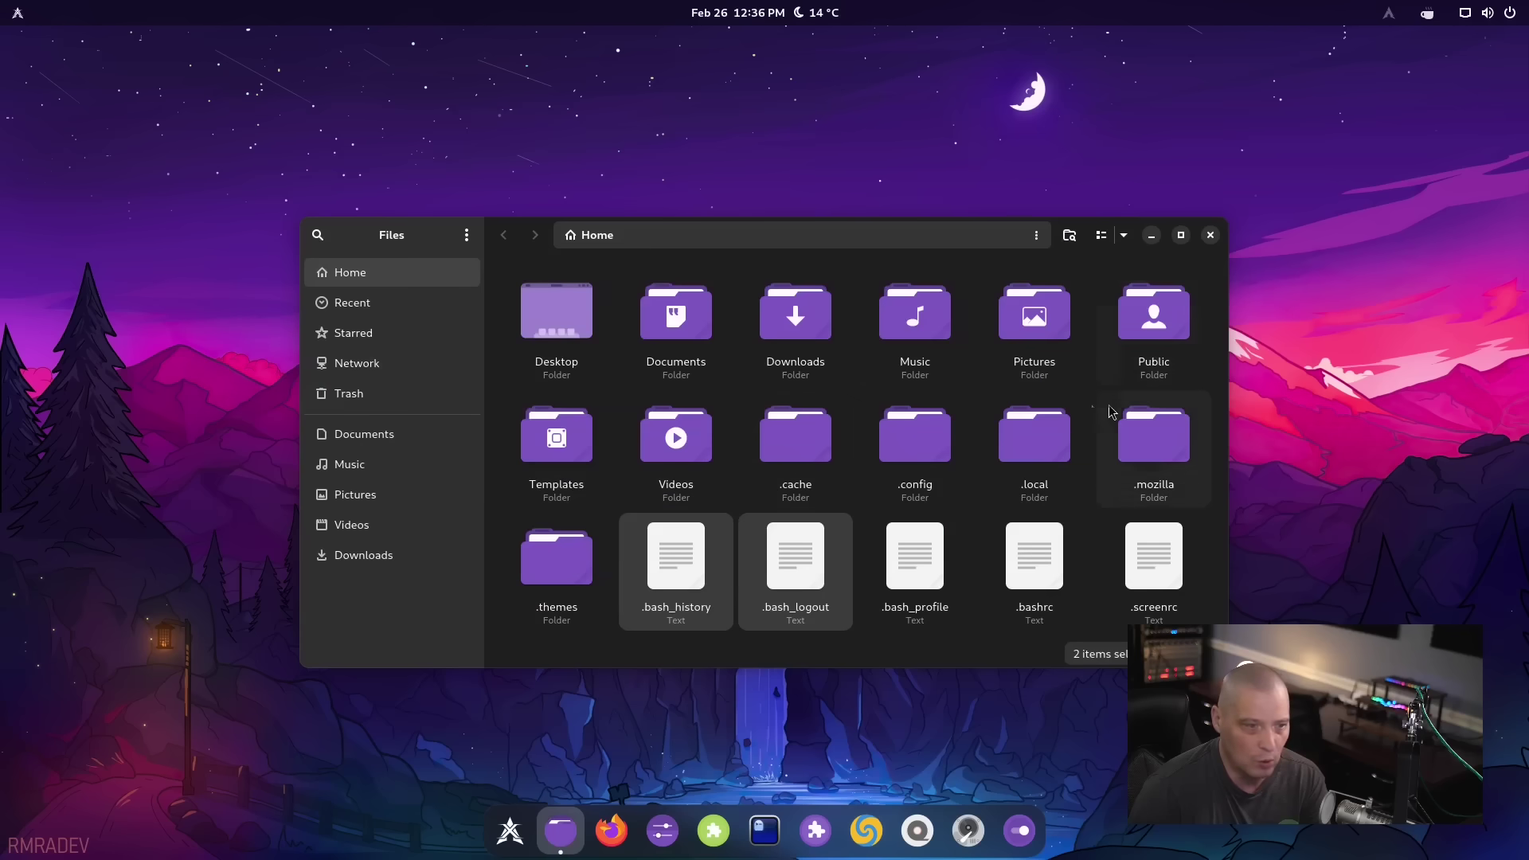
{"action": "left_click", "coordinate": [779, 598]}
{"action": "key", "text": "Left"}
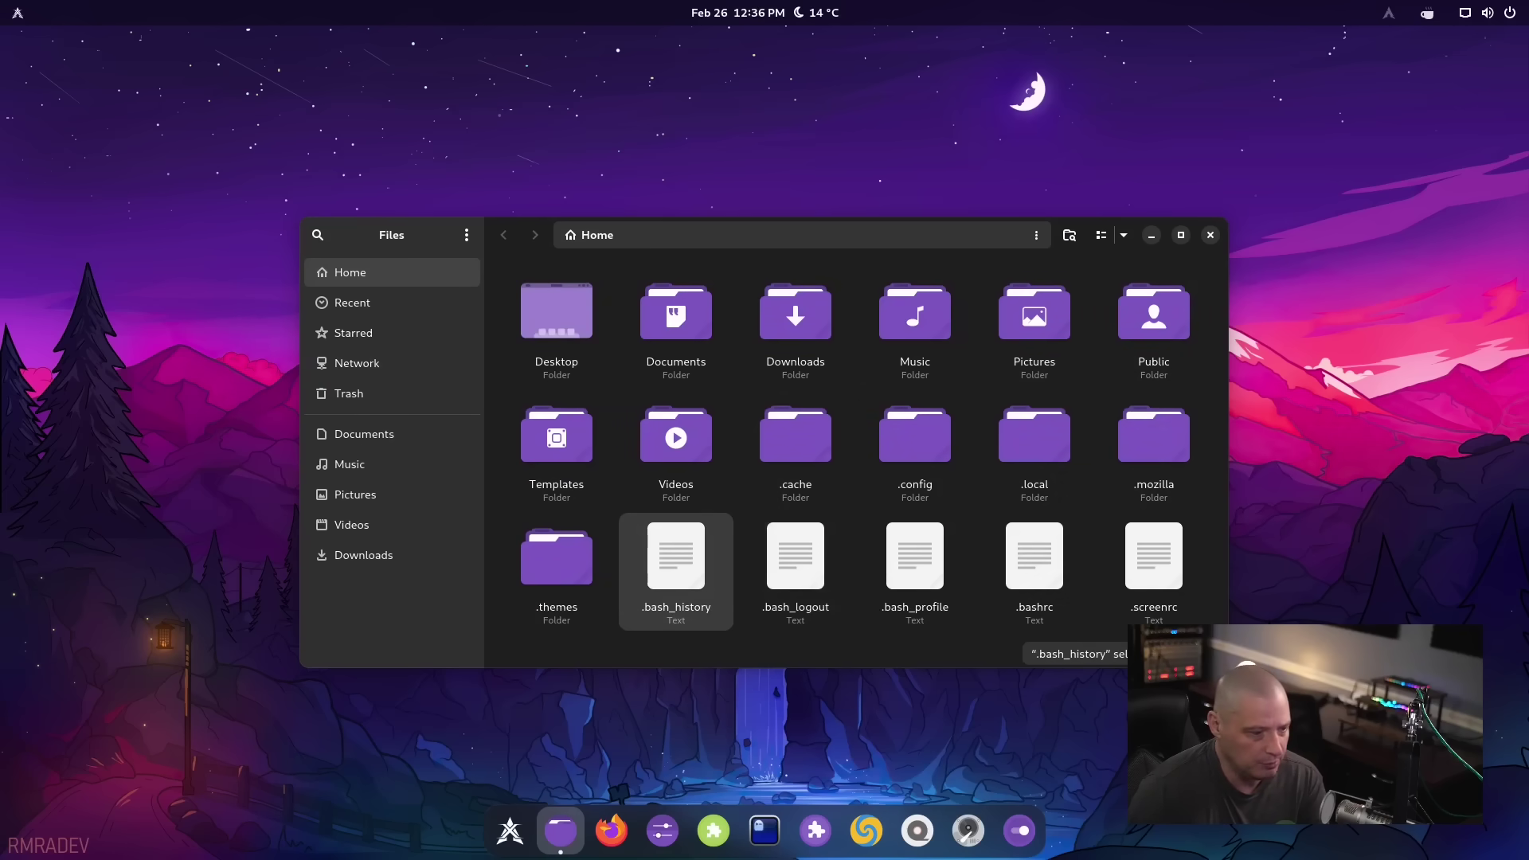
{"action": "left_click", "coordinate": [764, 643]}
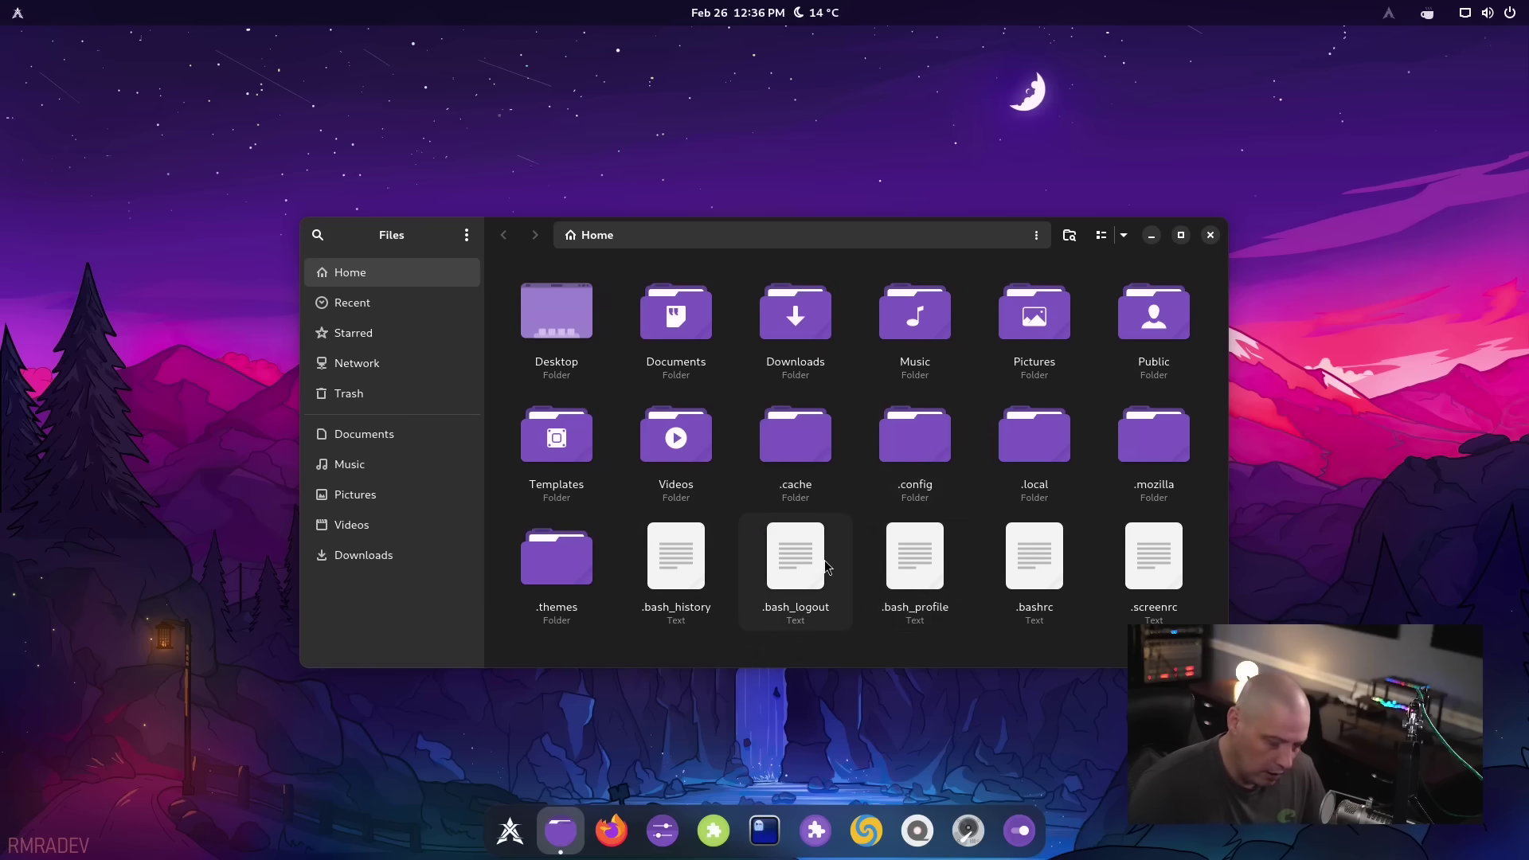
{"action": "key", "text": "ctrl+r"}
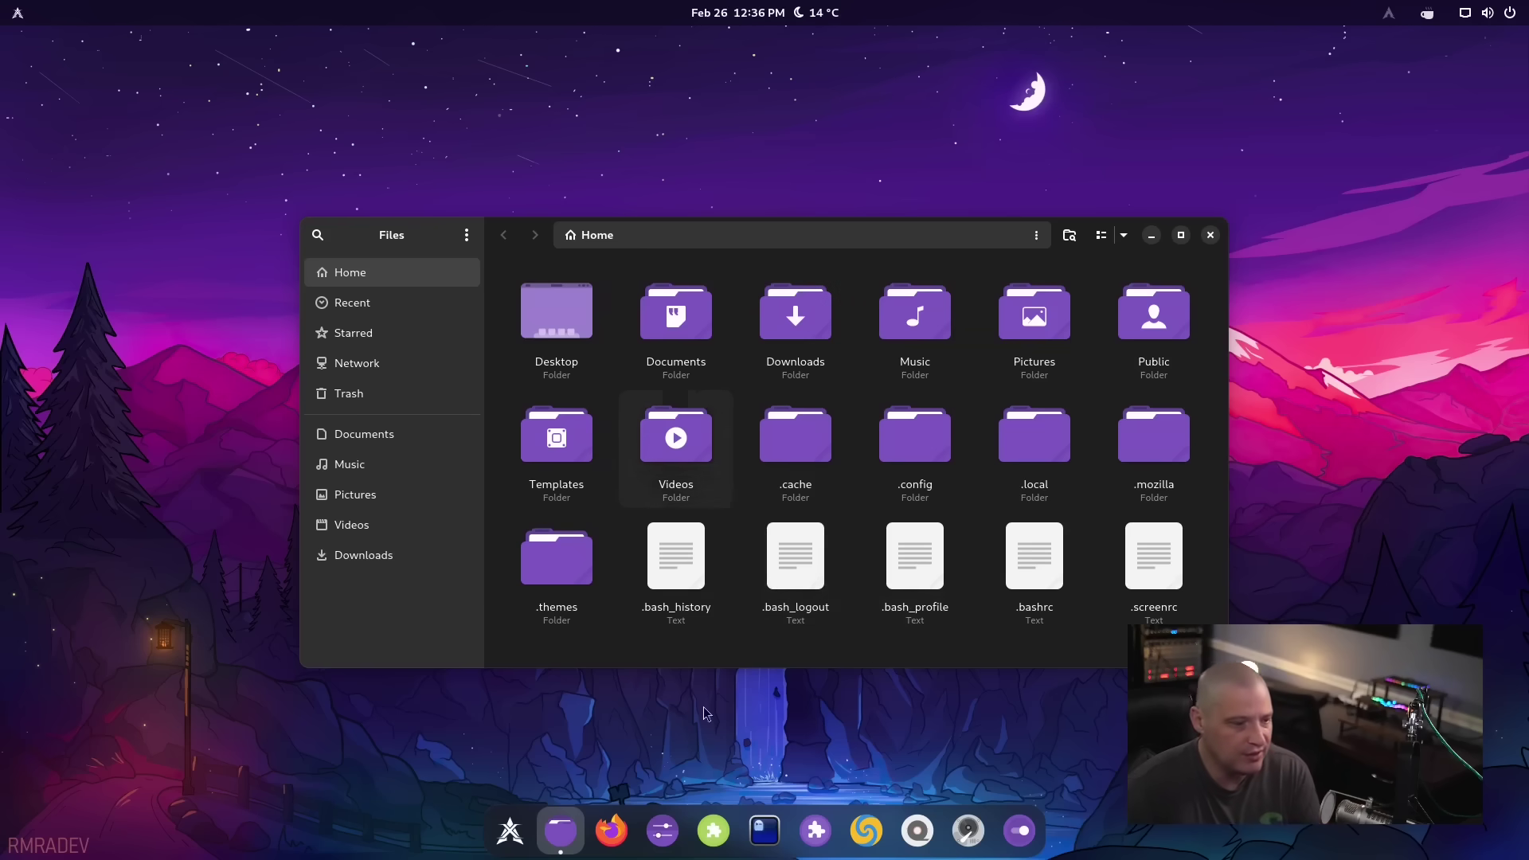
Close Files and browse ArcMenu's Accessories, Graphics, Internet, Office, Programming and Sound & Video categories
{"action": "left_click", "coordinate": [1211, 236]}
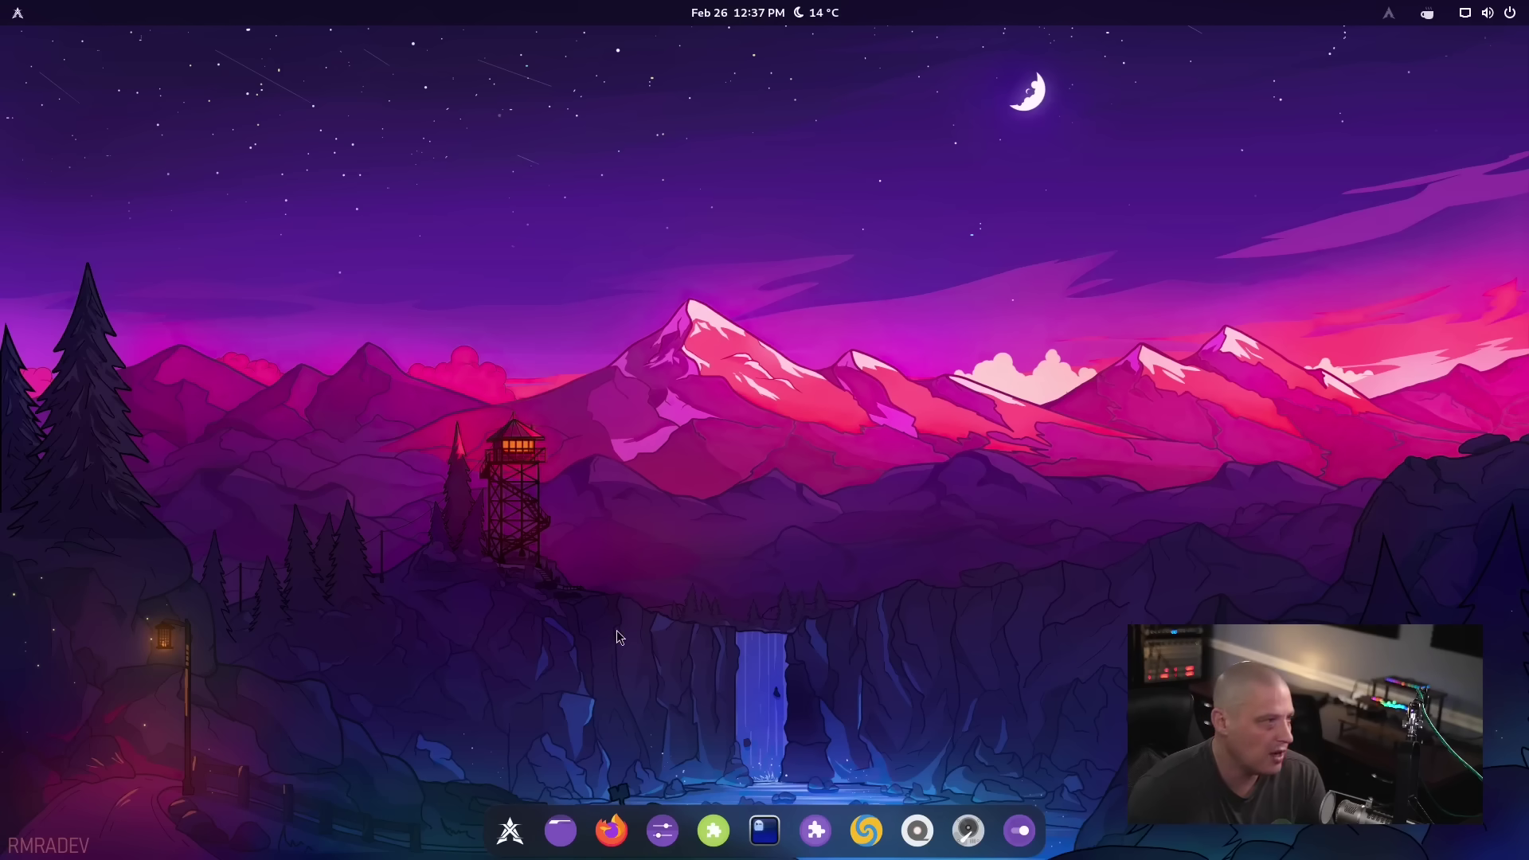
{"action": "left_click", "coordinate": [18, 13]}
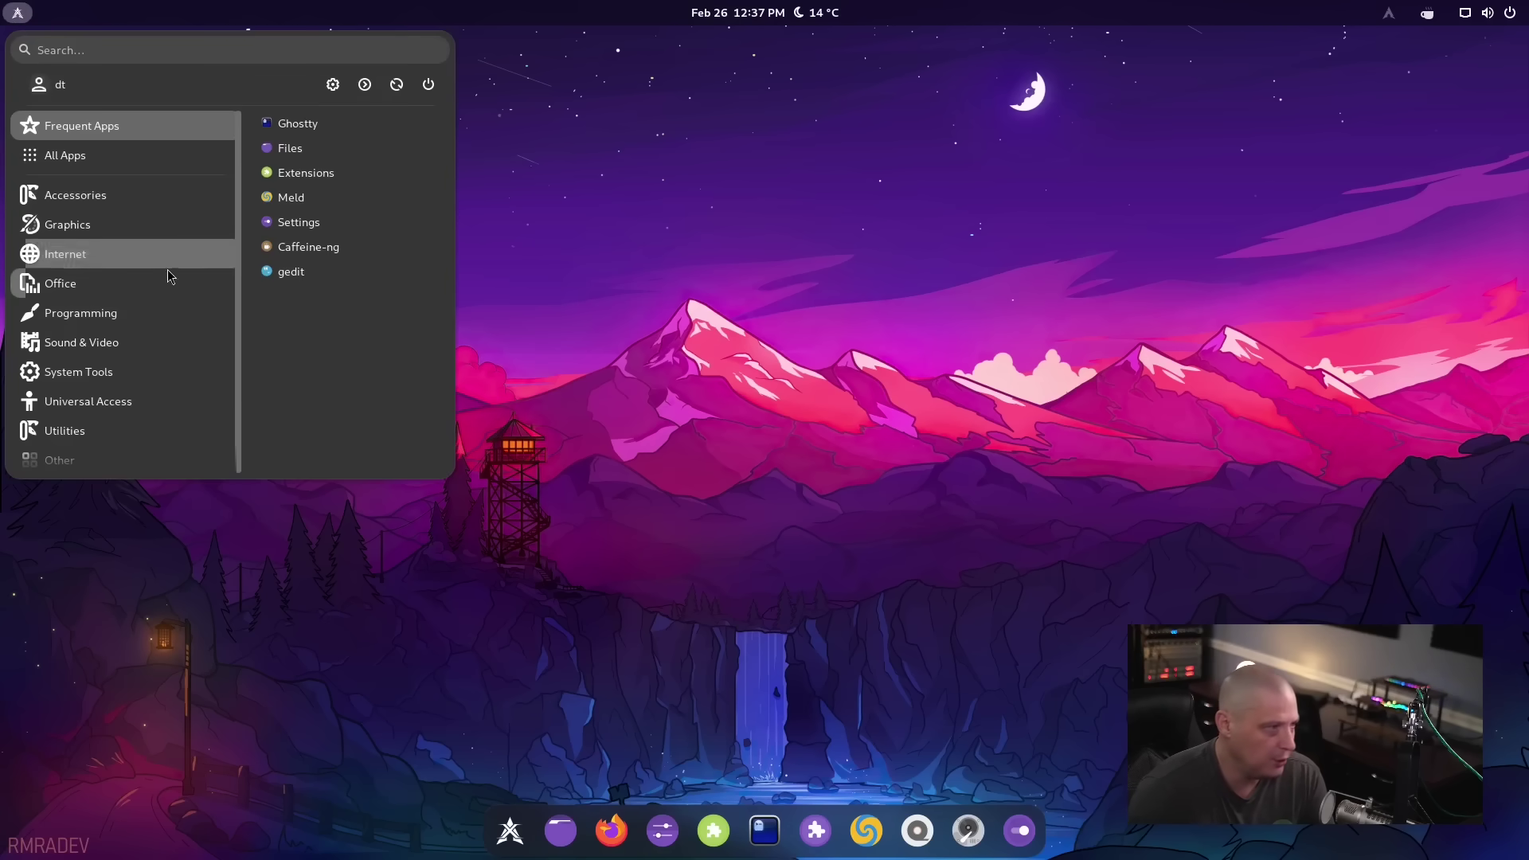
{"action": "left_click", "coordinate": [127, 197]}
{"action": "left_click", "coordinate": [110, 231]}
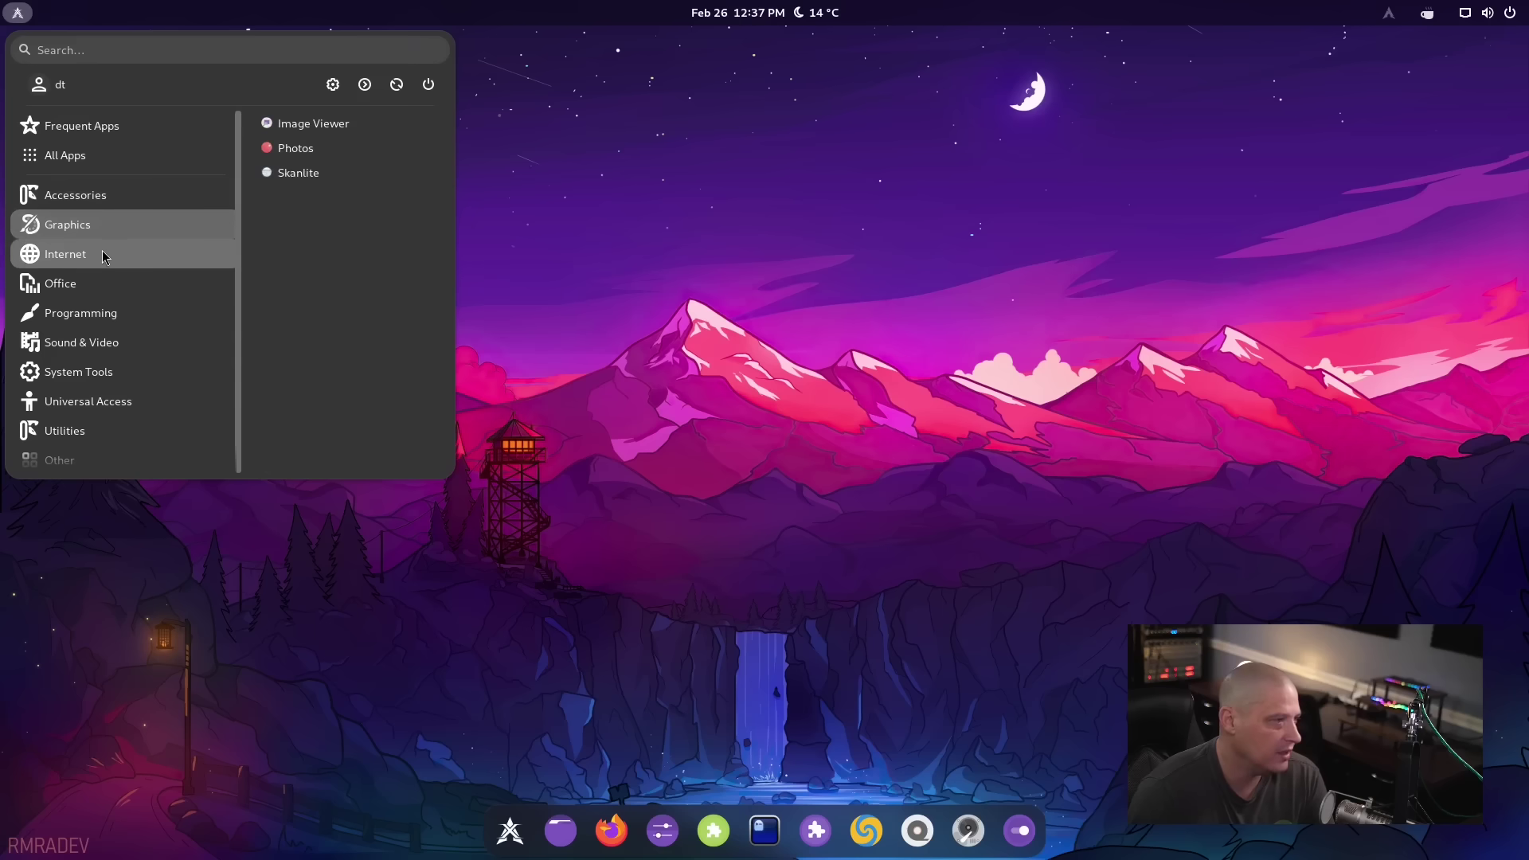
{"action": "left_click", "coordinate": [102, 253]}
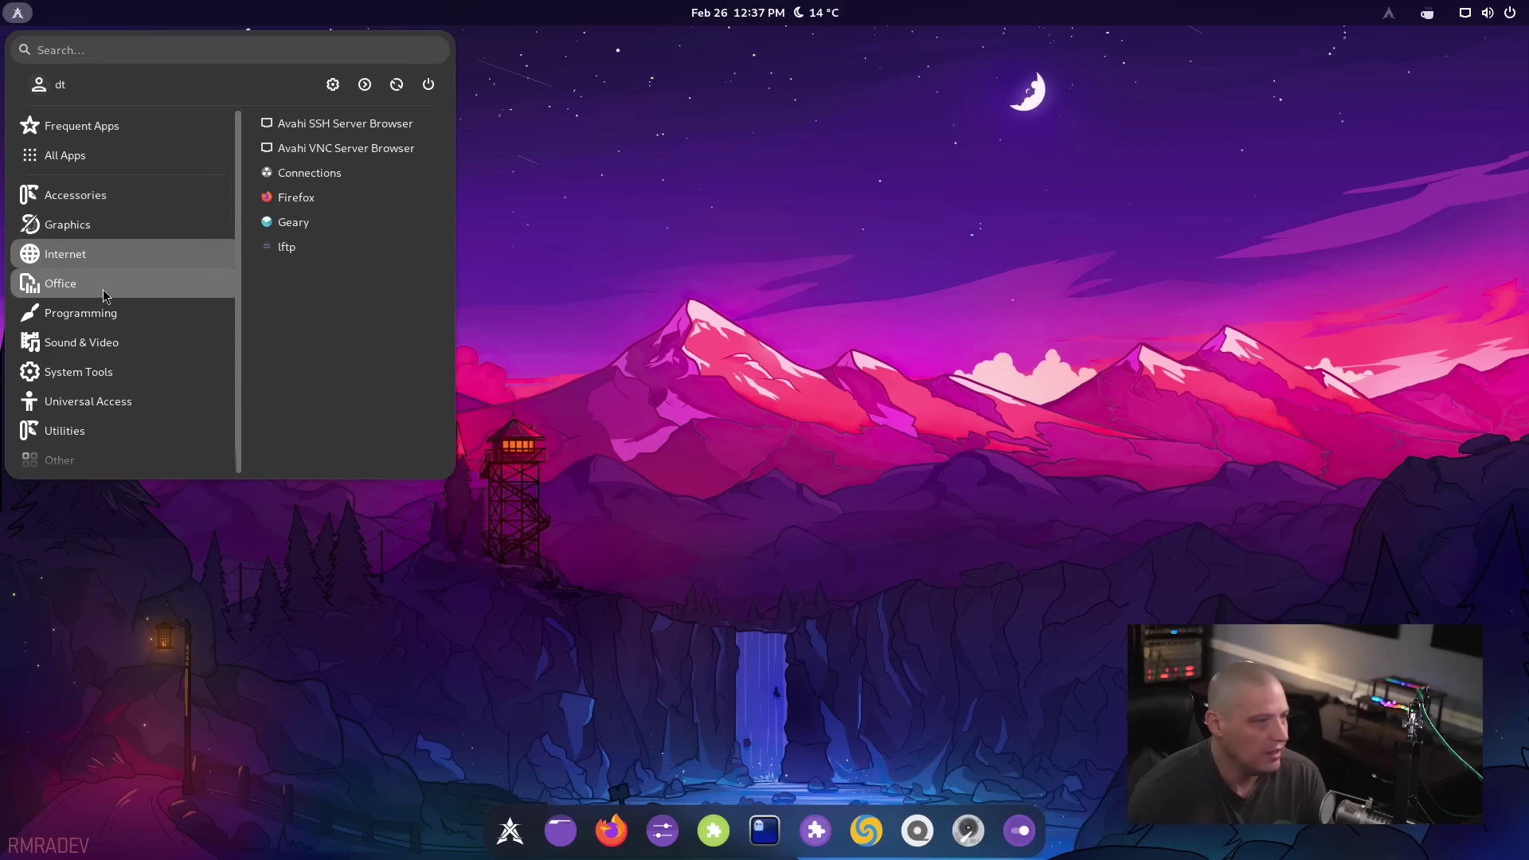
{"action": "left_click", "coordinate": [103, 289]}
{"action": "left_click", "coordinate": [87, 313]}
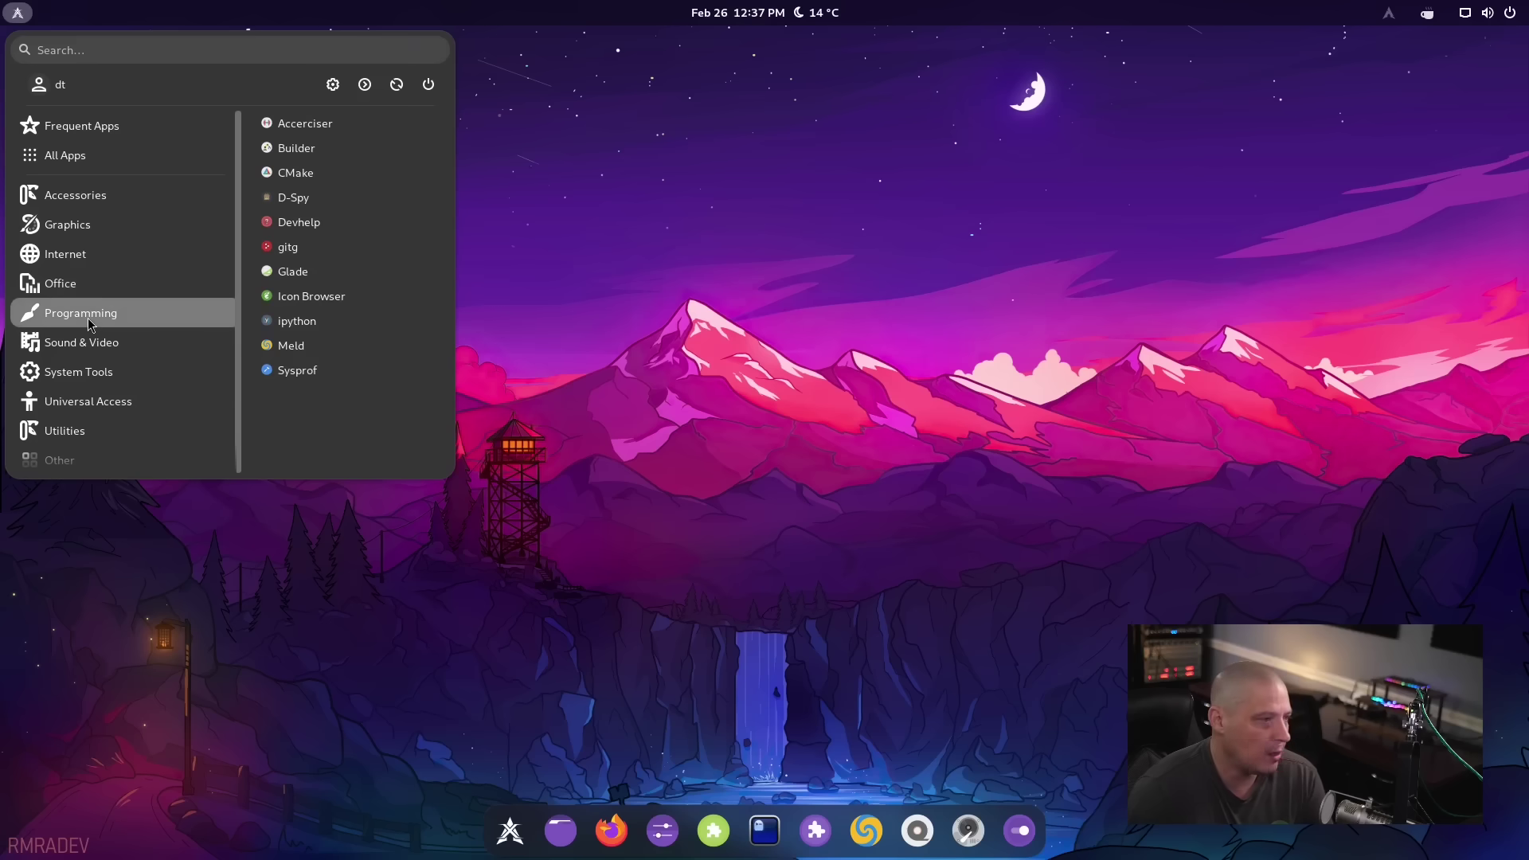
{"action": "left_click", "coordinate": [107, 344]}
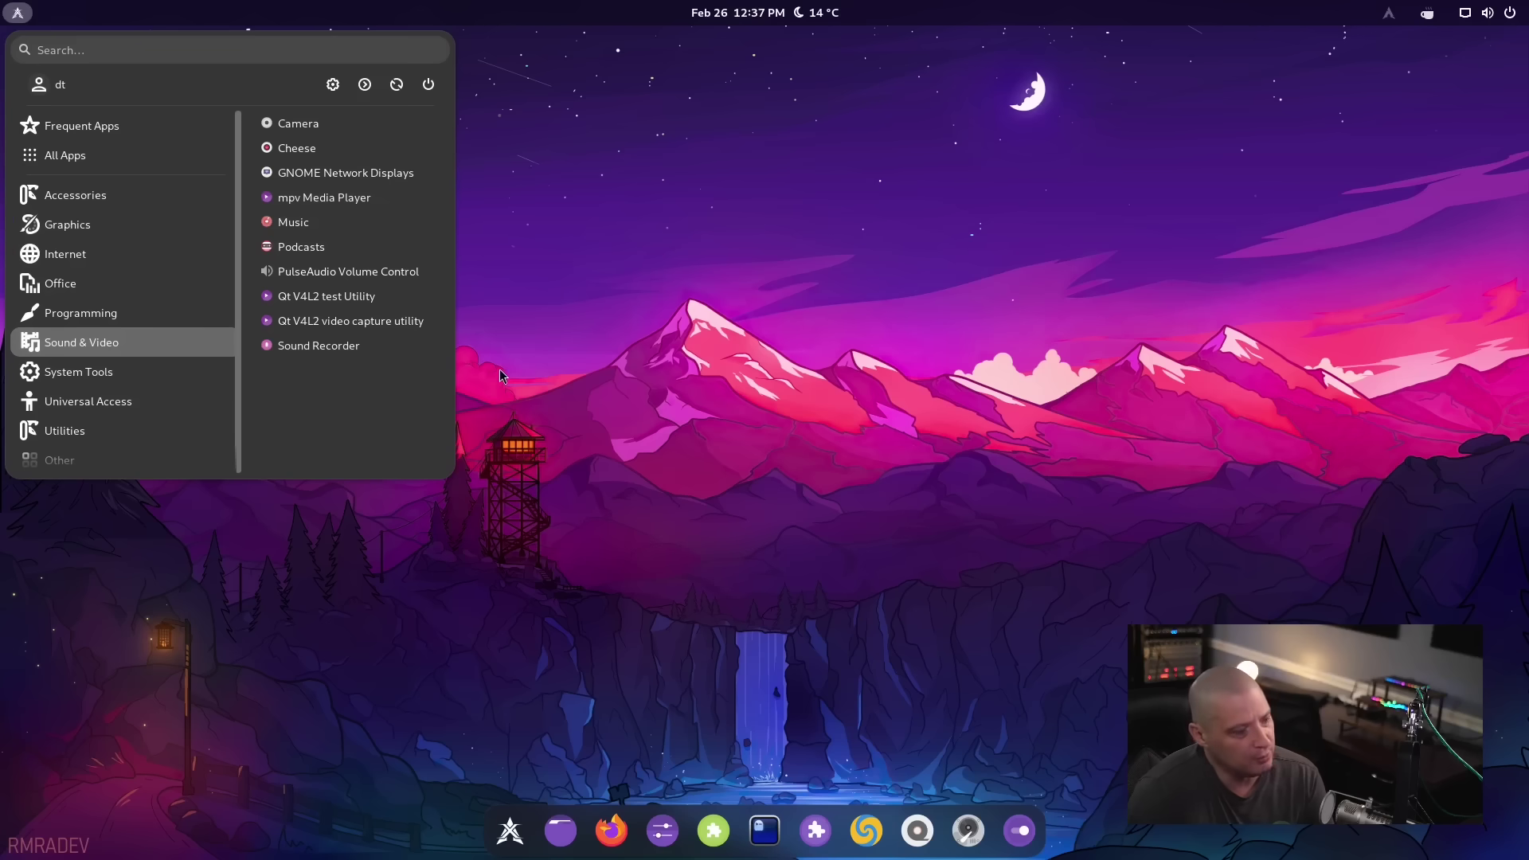
Close ArcMenu, then open the full app grid and dismiss it
{"action": "left_click", "coordinate": [720, 406]}
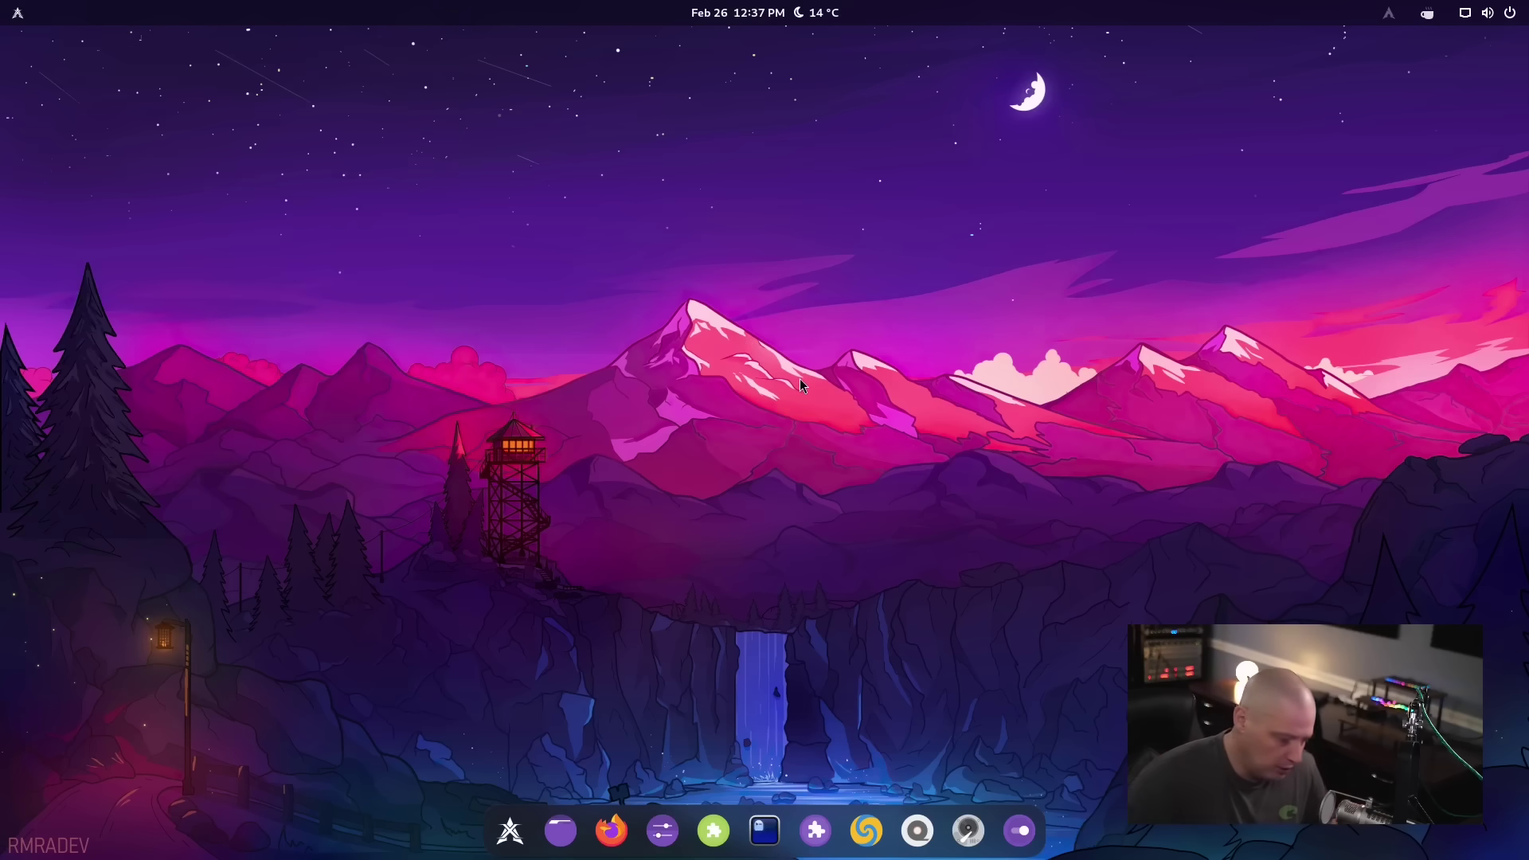
{"action": "key", "text": "super+a"}
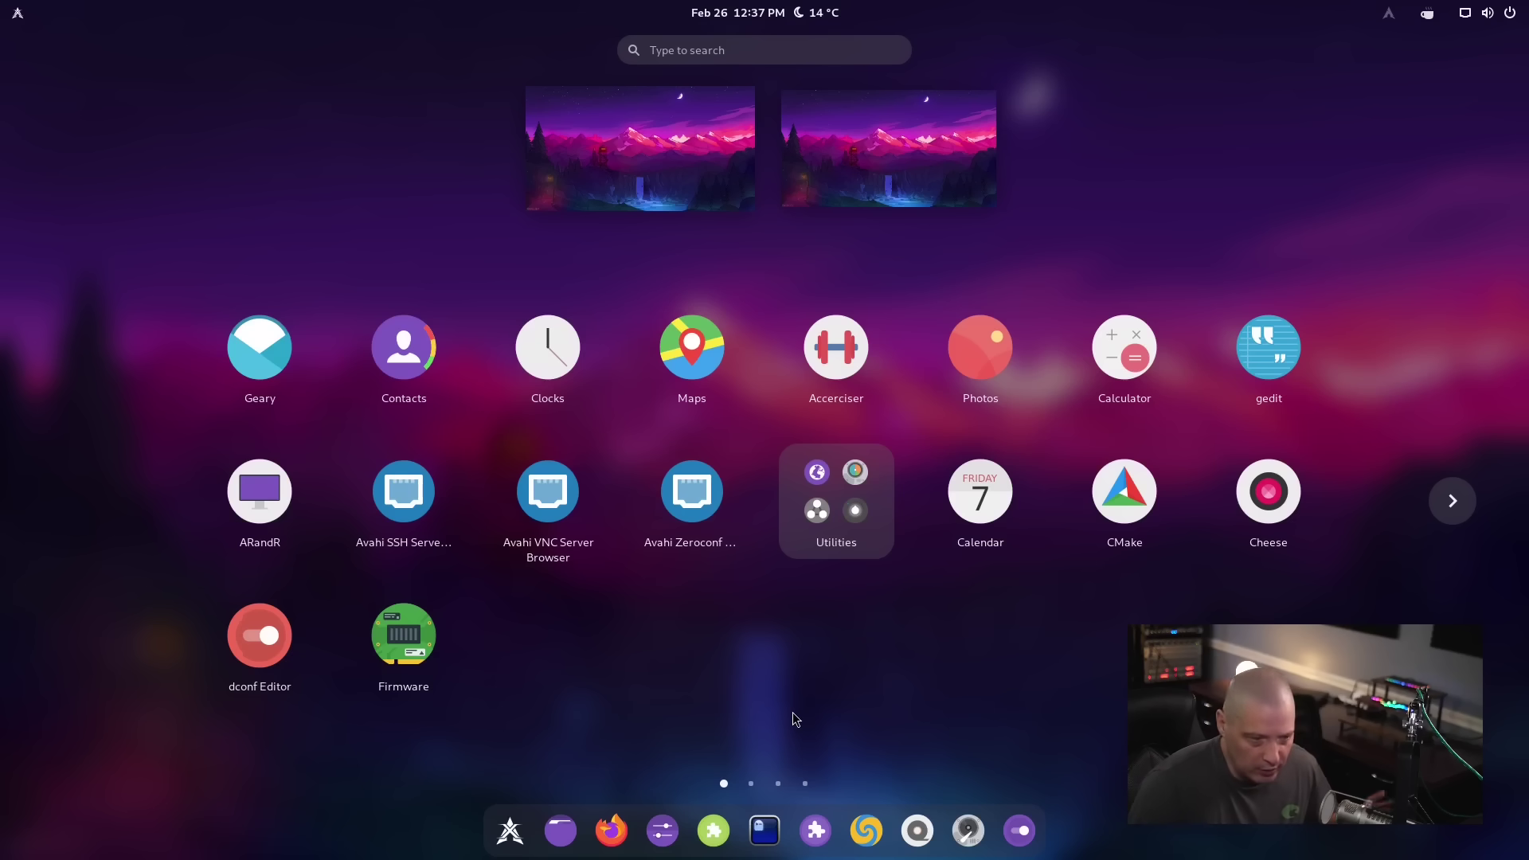
{"action": "key", "text": "Escape"}
{"action": "key", "text": "Escape"}
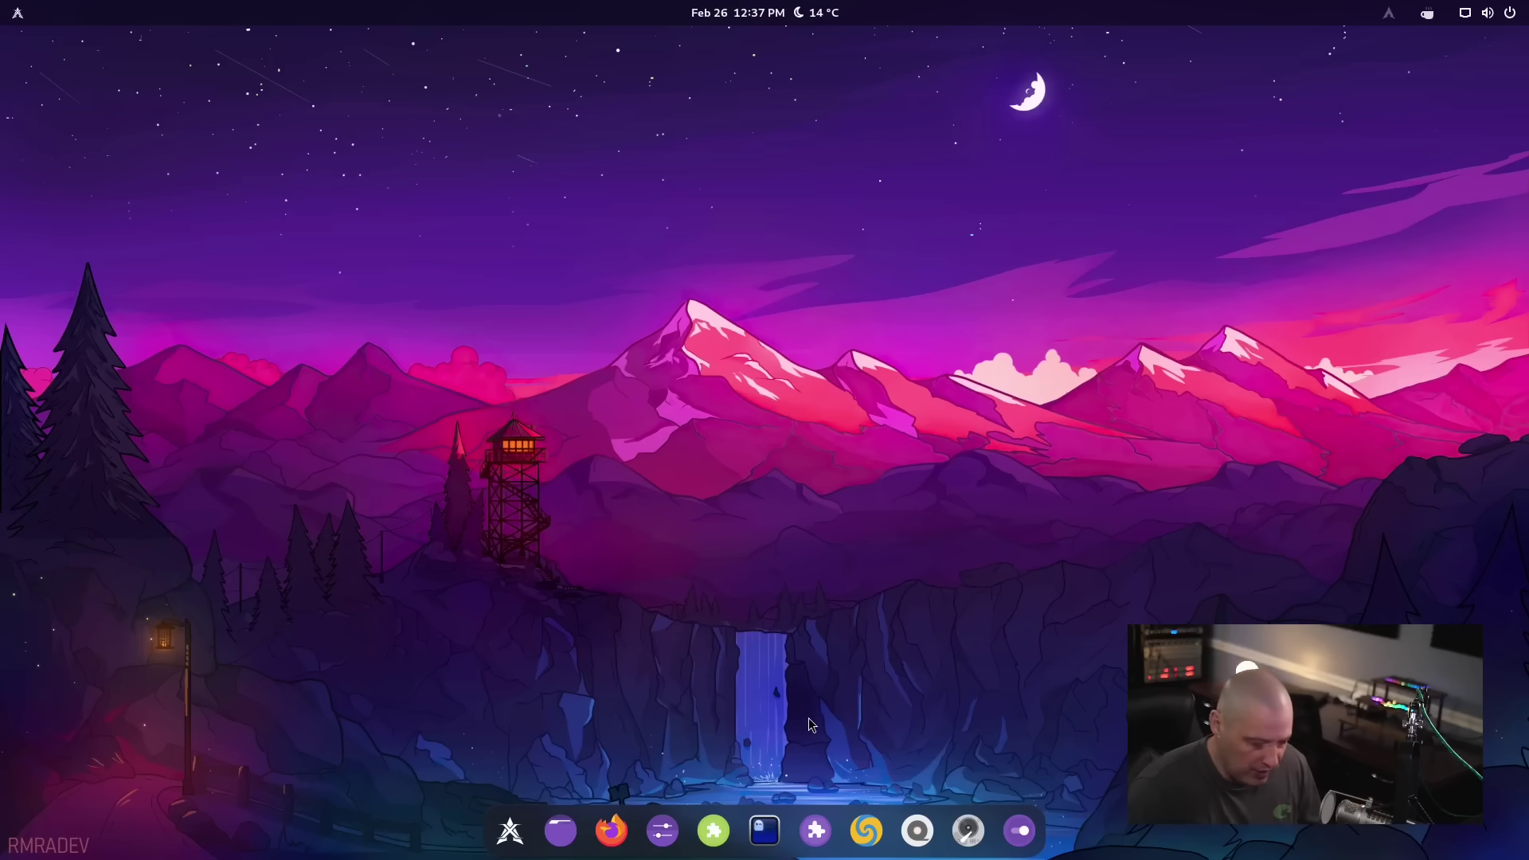
{"action": "left_click", "coordinate": [16, 12]}
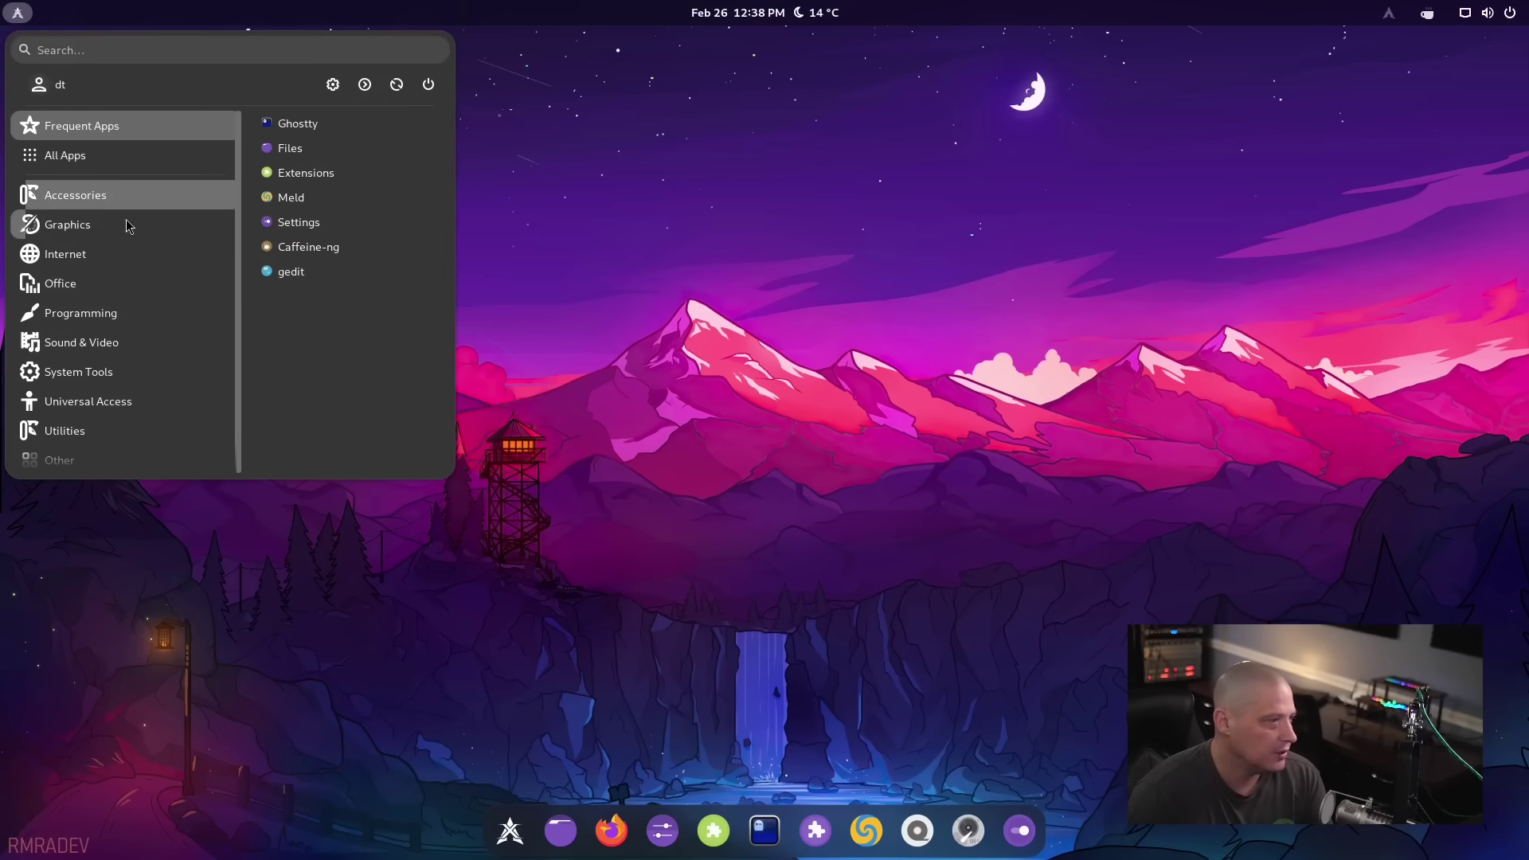
{"action": "left_click", "coordinate": [118, 256]}
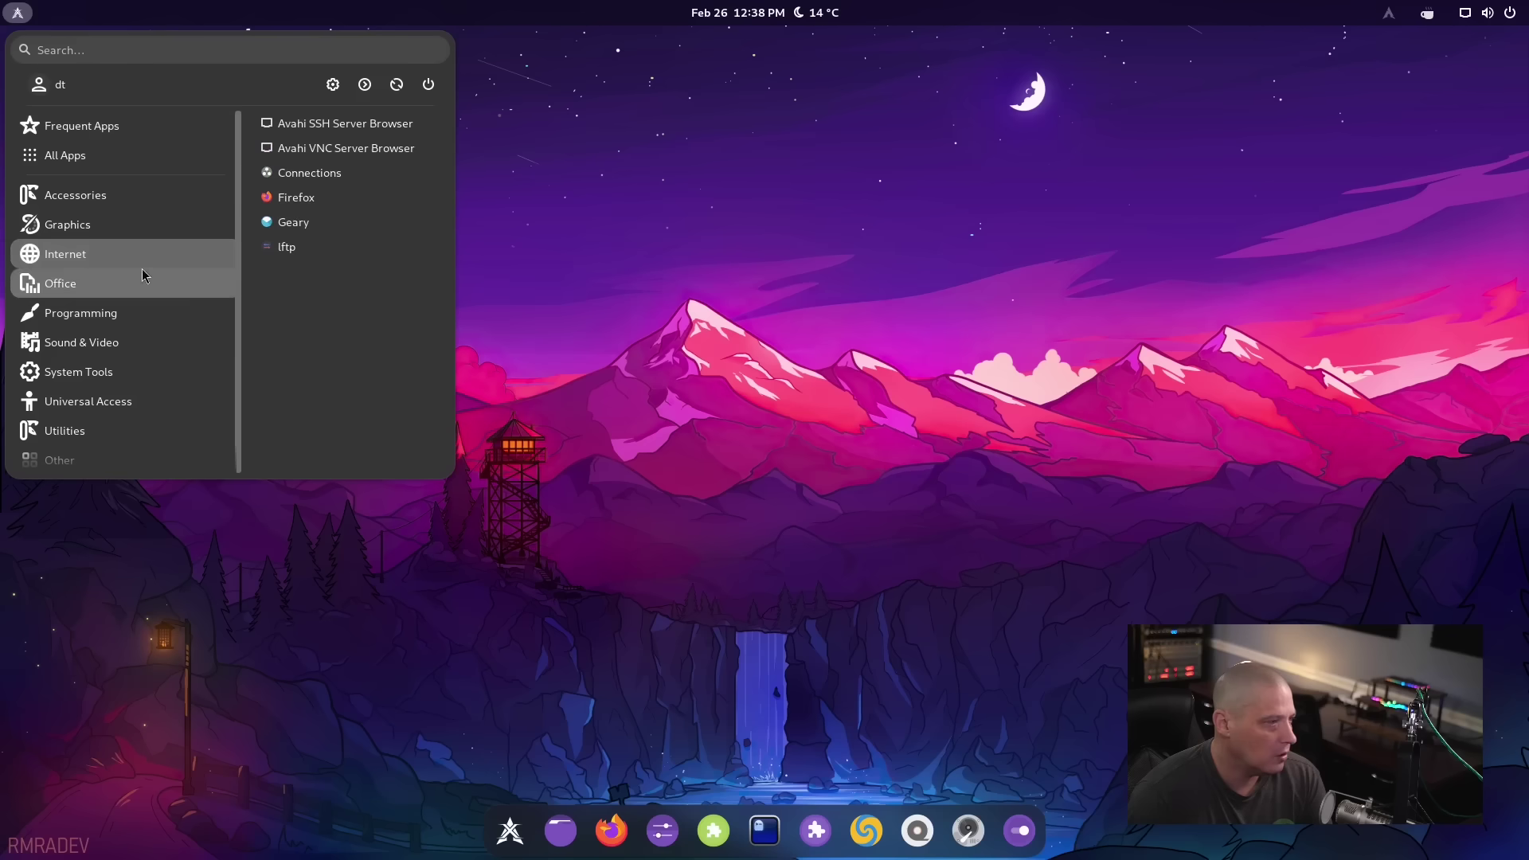
{"action": "left_click", "coordinate": [369, 208]}
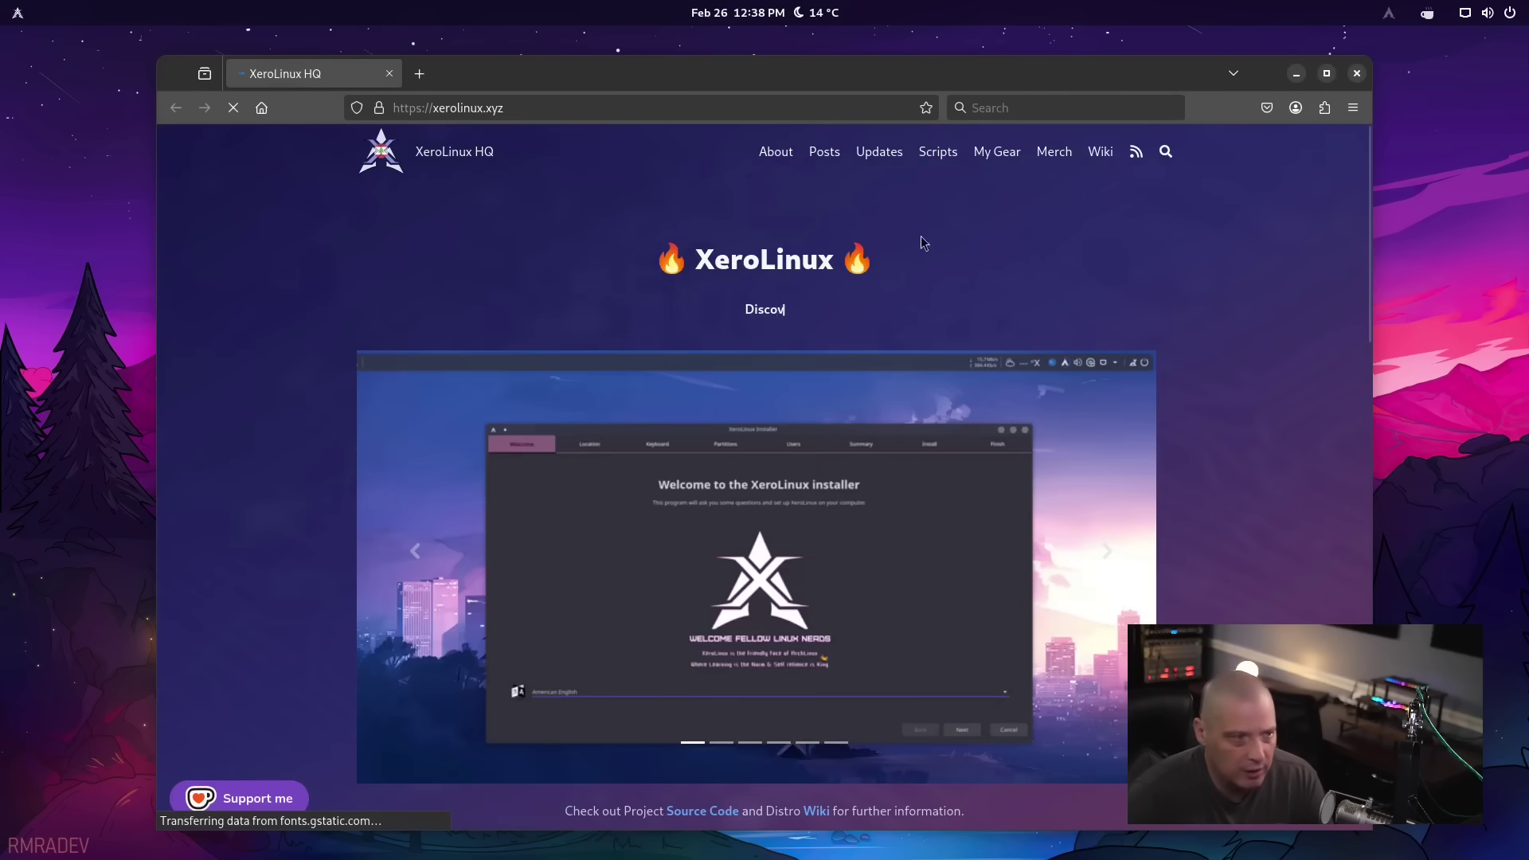
{"action": "left_click", "coordinate": [1361, 114]}
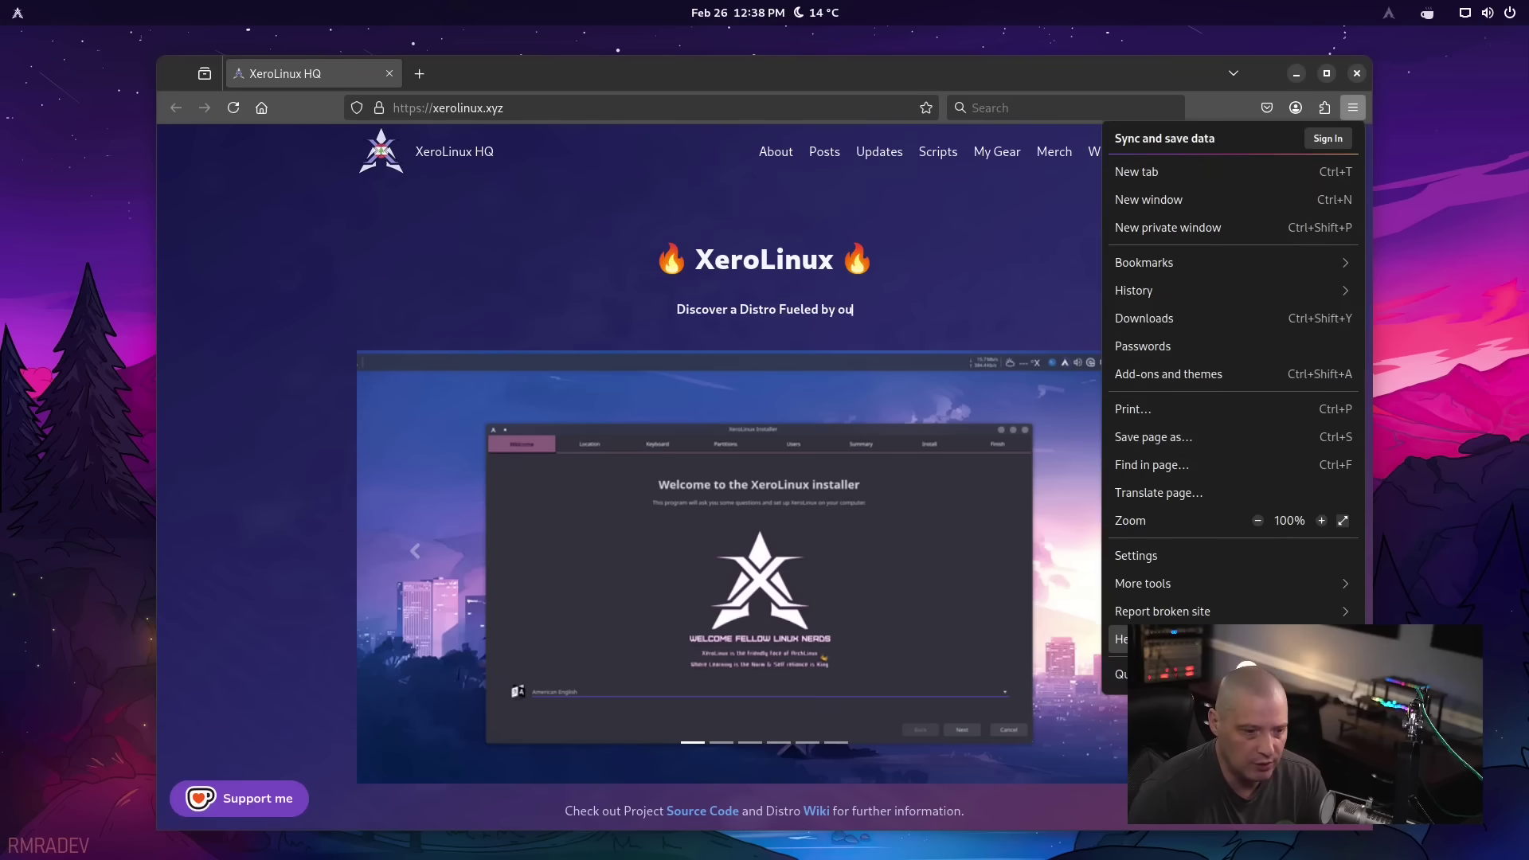
{"action": "left_click", "coordinate": [1119, 638]}
{"action": "left_click", "coordinate": [1147, 368]}
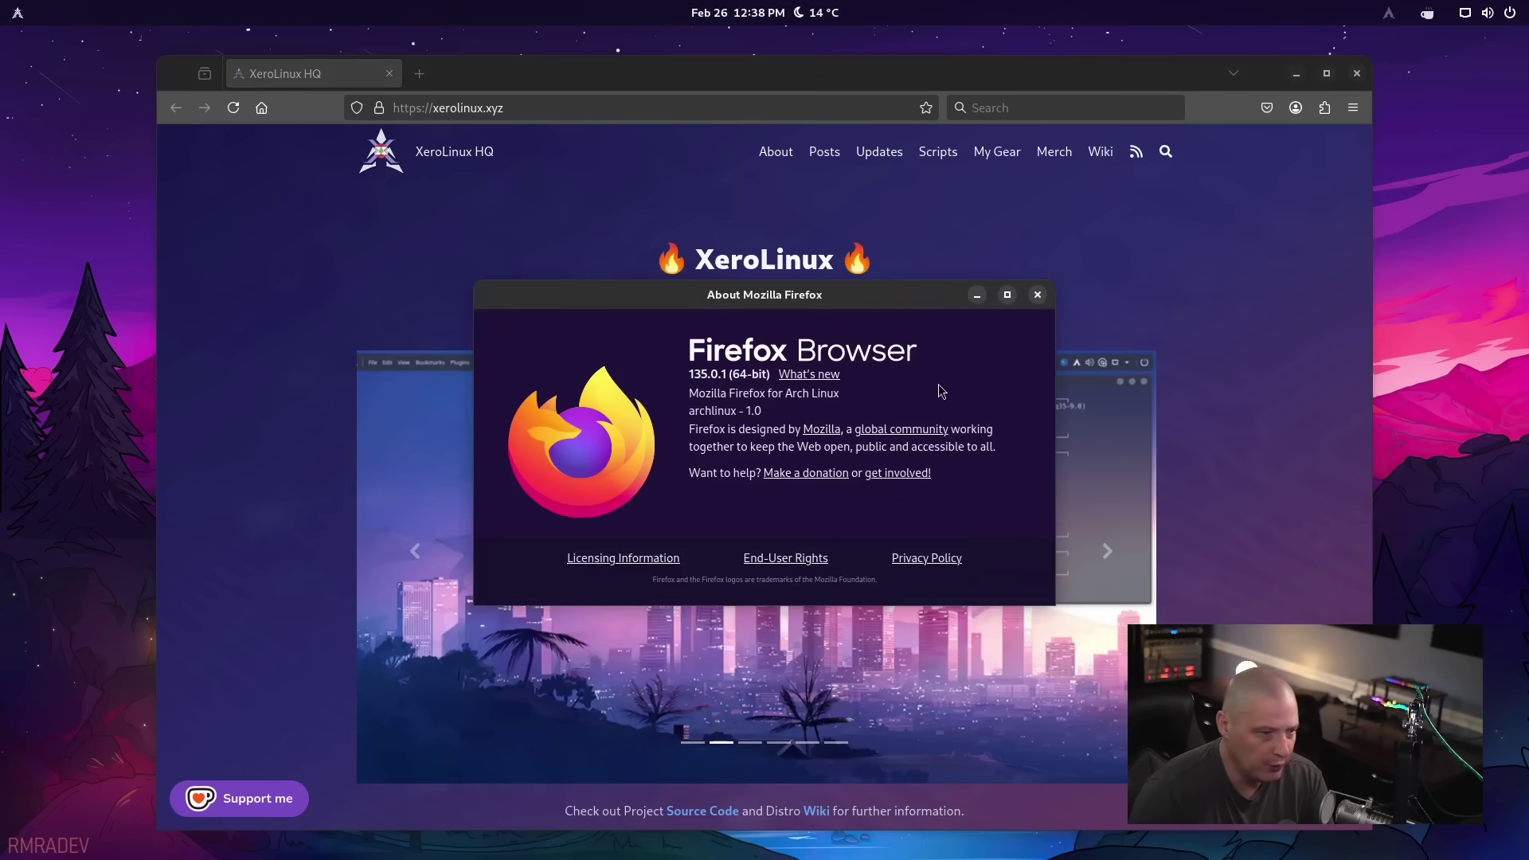
{"action": "left_click", "coordinate": [1038, 295]}
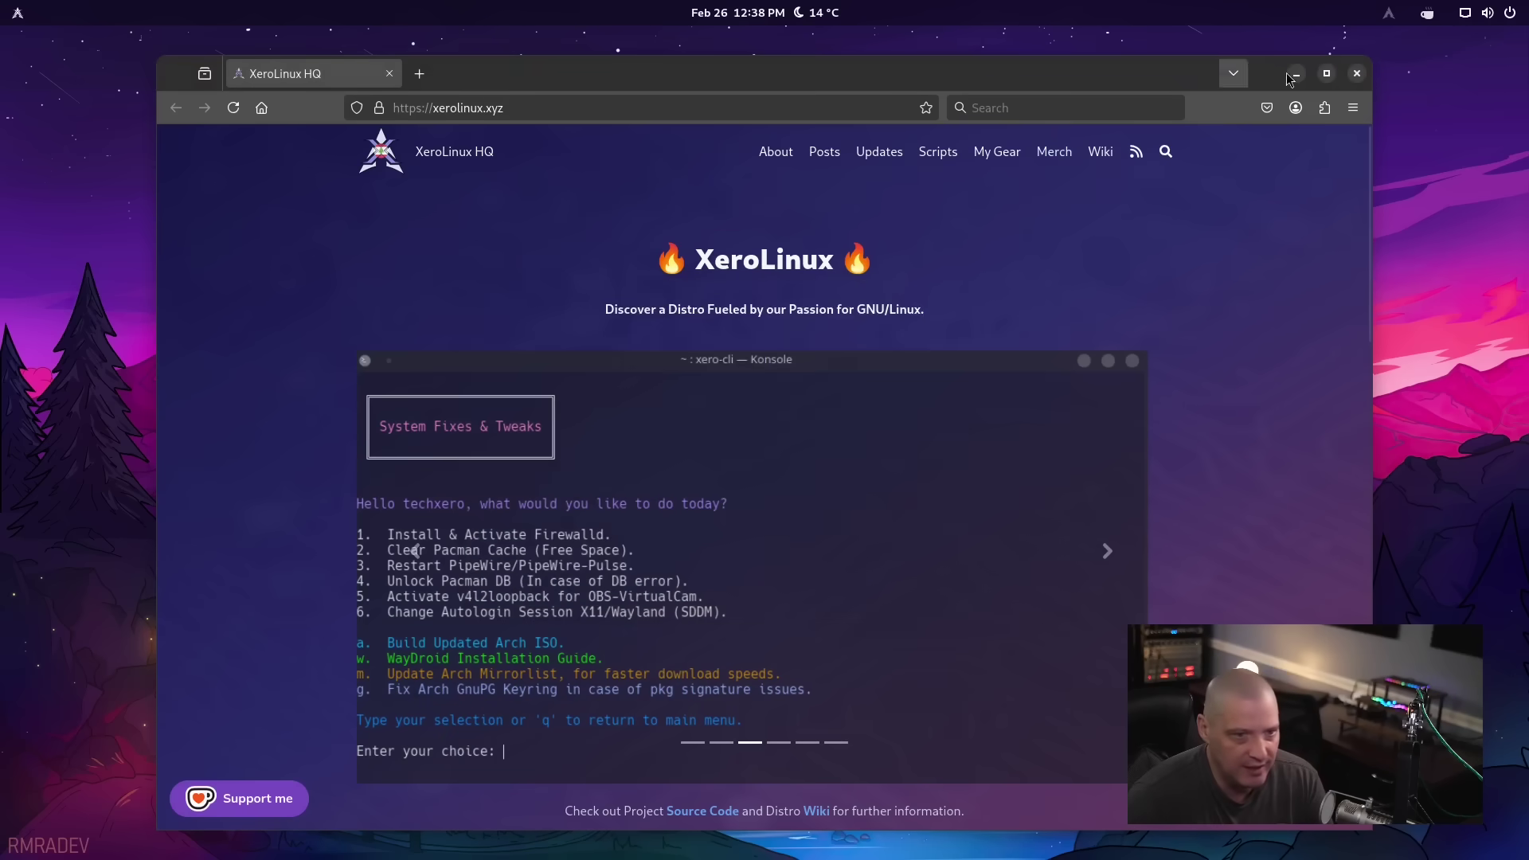
{"action": "left_click", "coordinate": [1358, 74]}
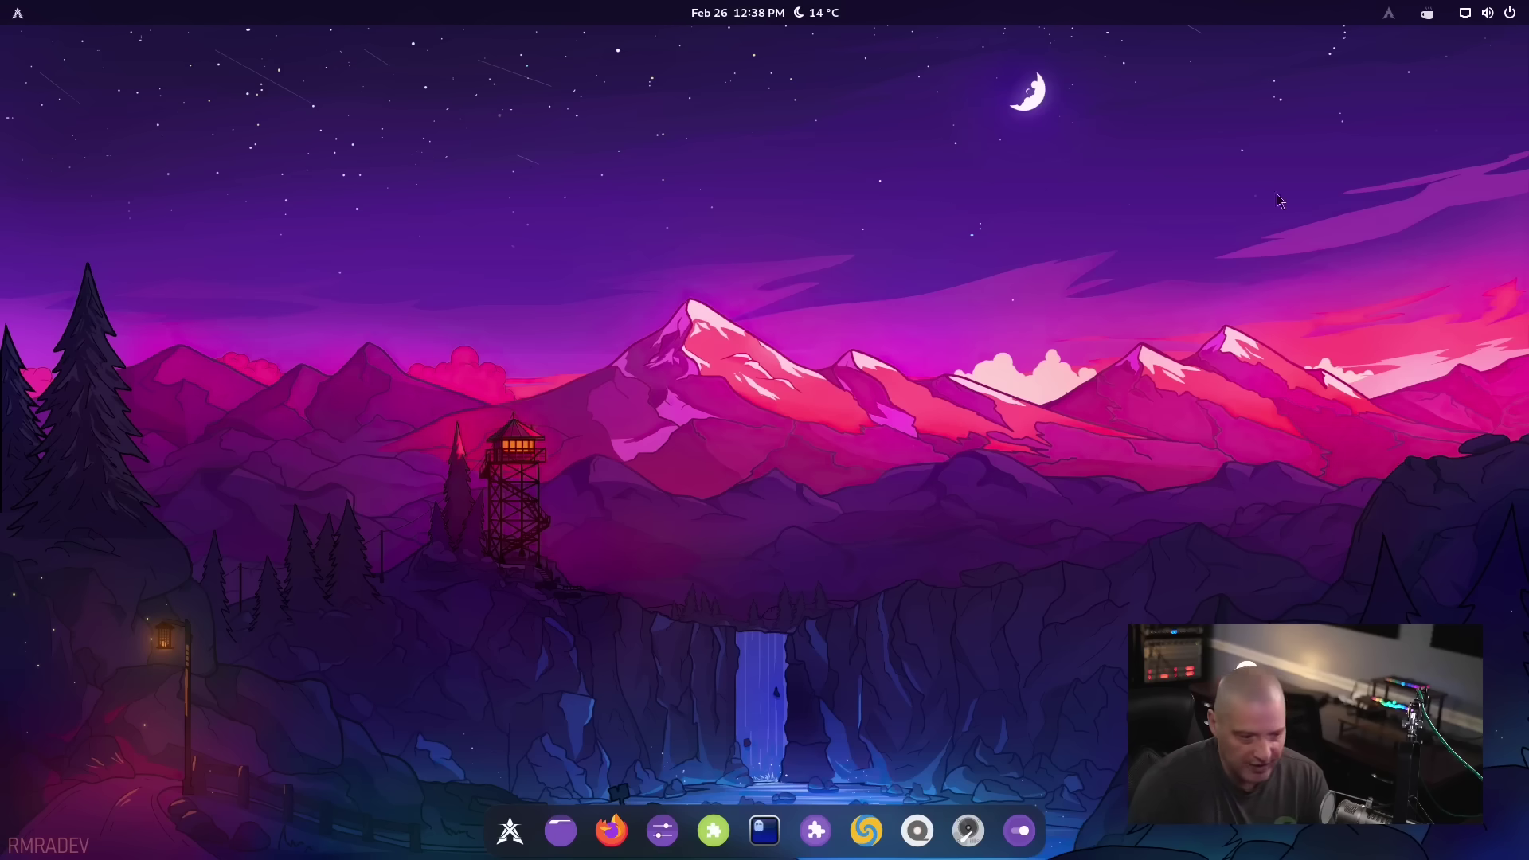
Search the application menu for 'editor' and move through the results to gedit and Vim
{"action": "key", "text": "super"}
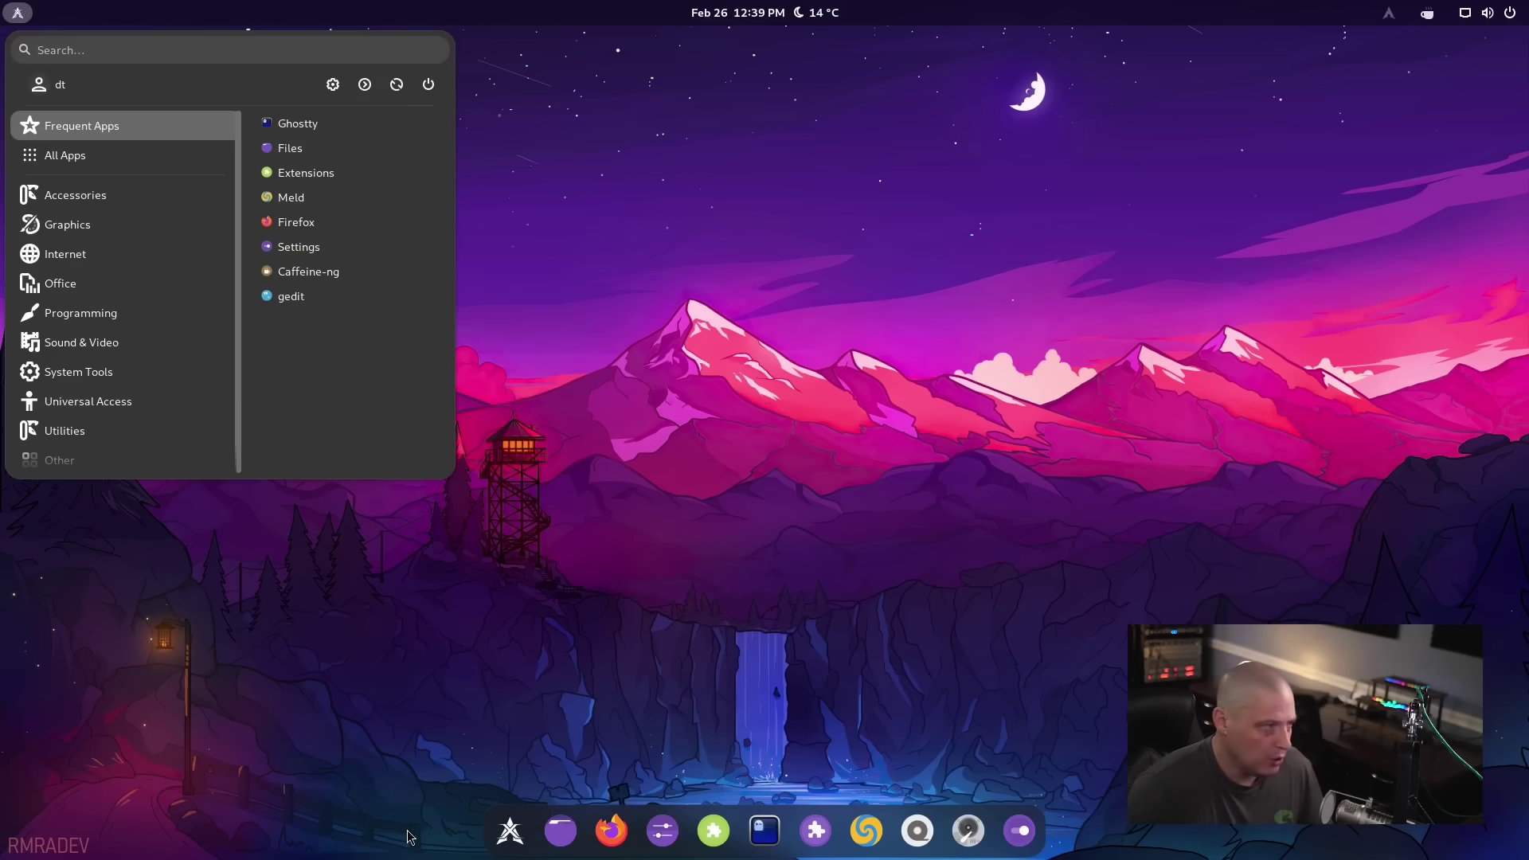
{"action": "type", "text": "editor"}
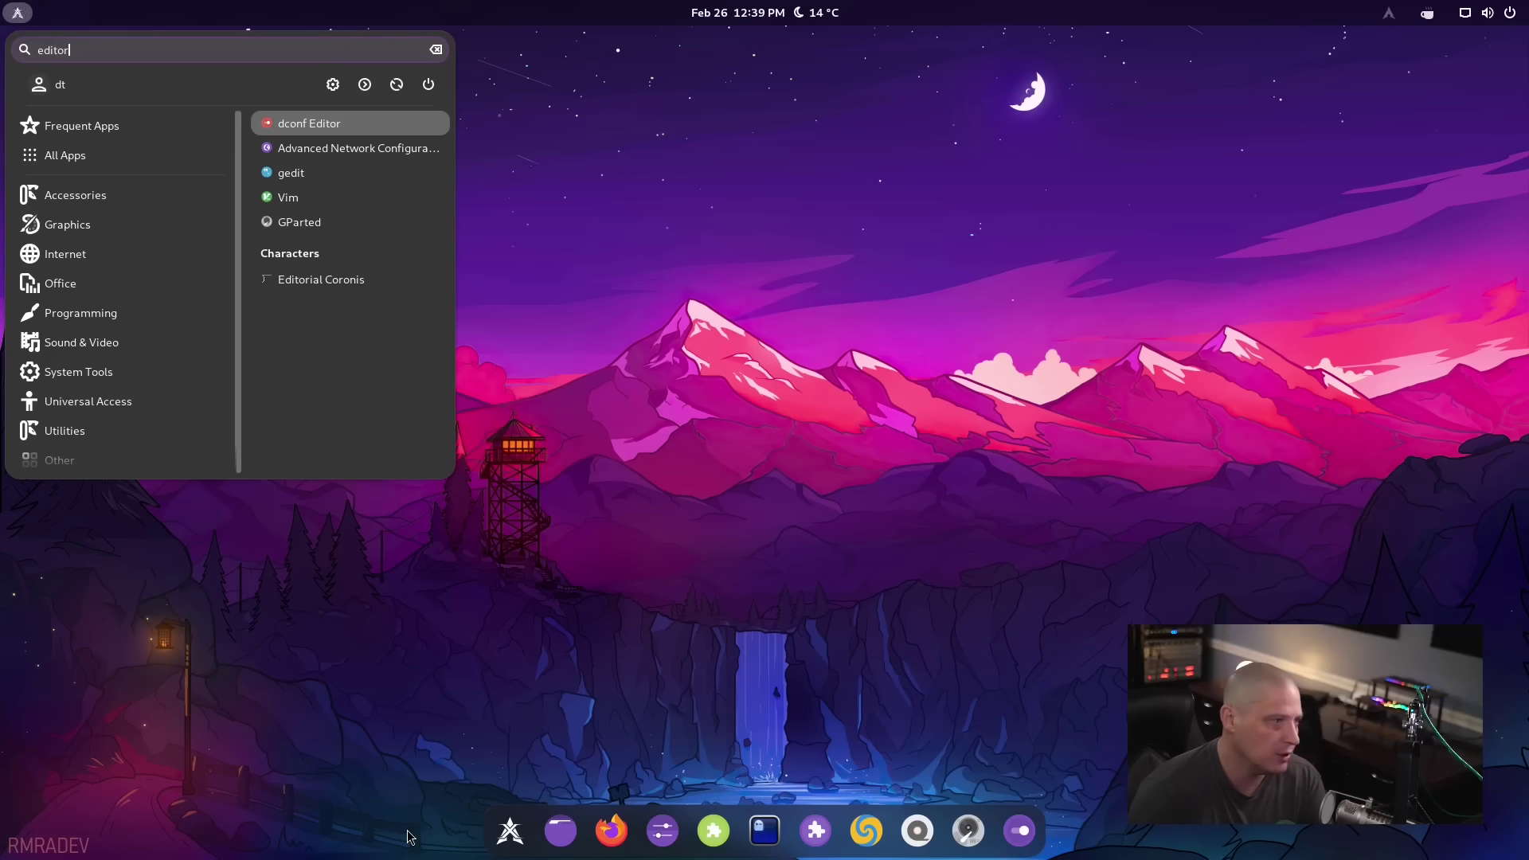
{"action": "key", "text": "Down"}
{"action": "key", "text": "Down"}
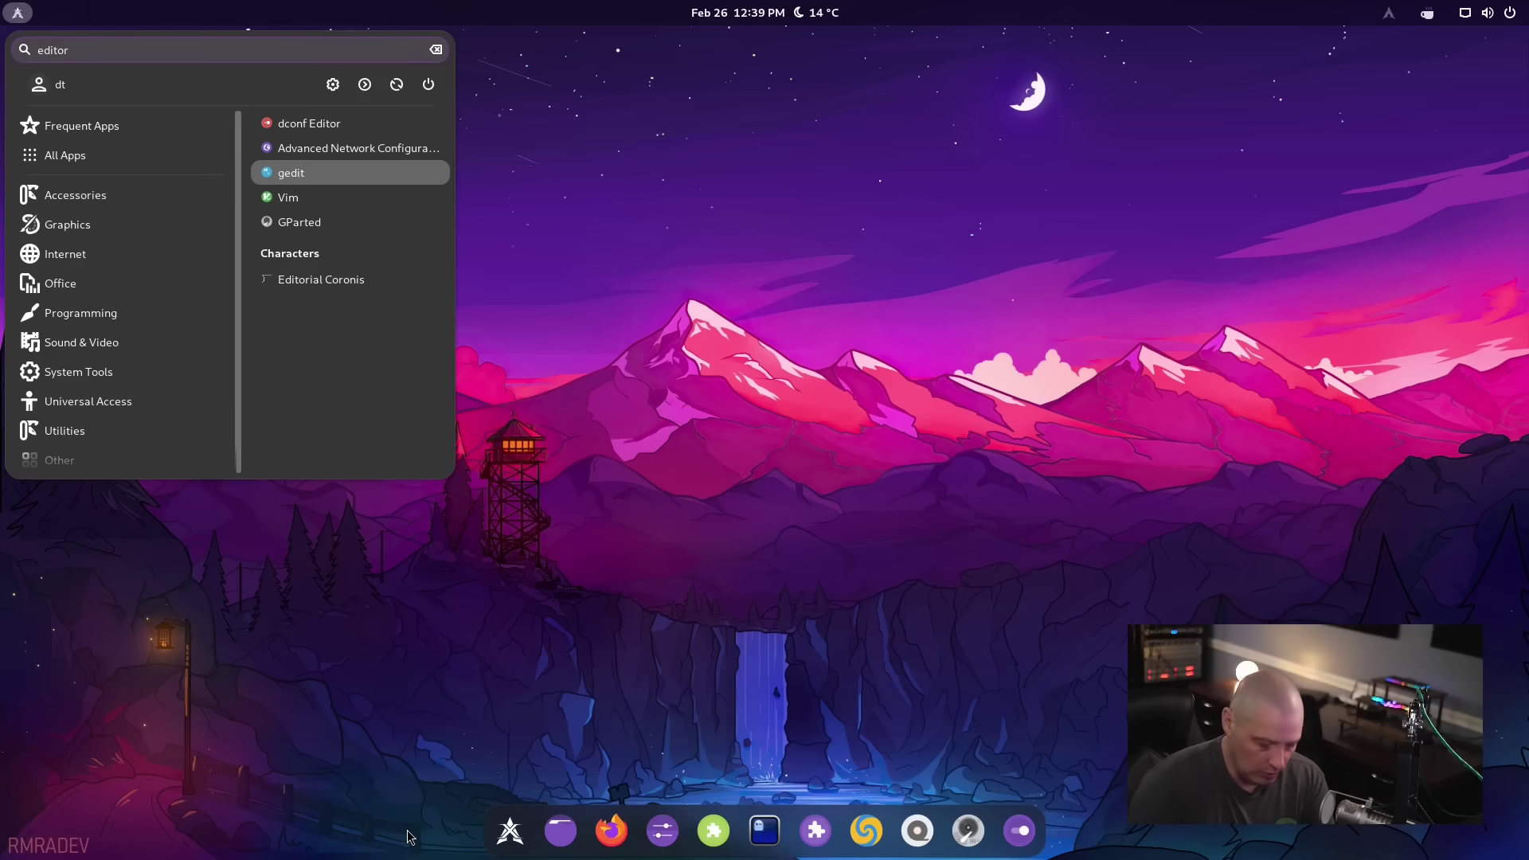
{"action": "key", "text": "Down"}
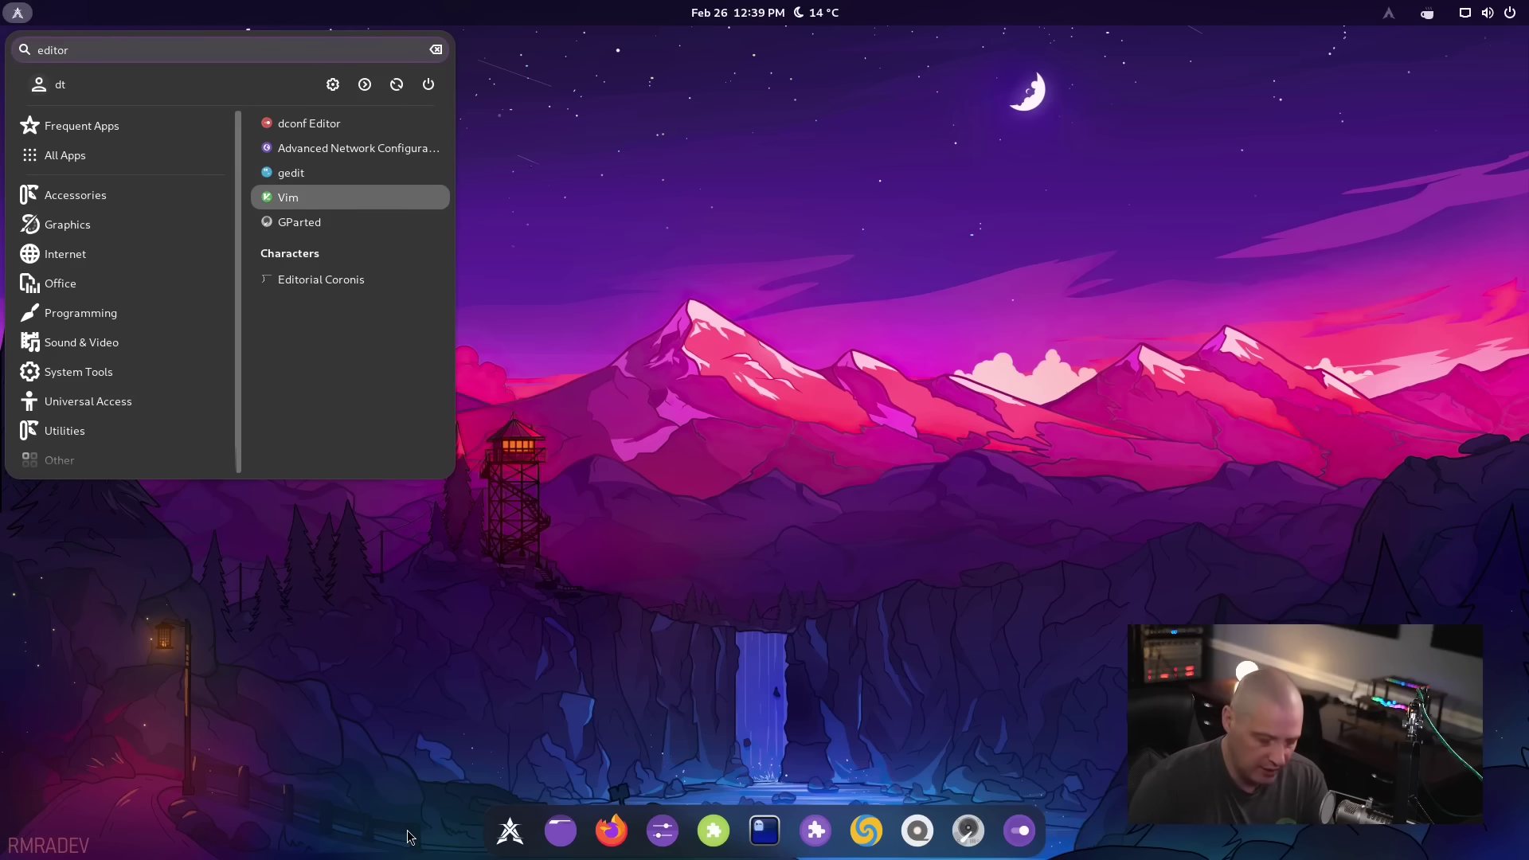
{"action": "key", "text": "Up"}
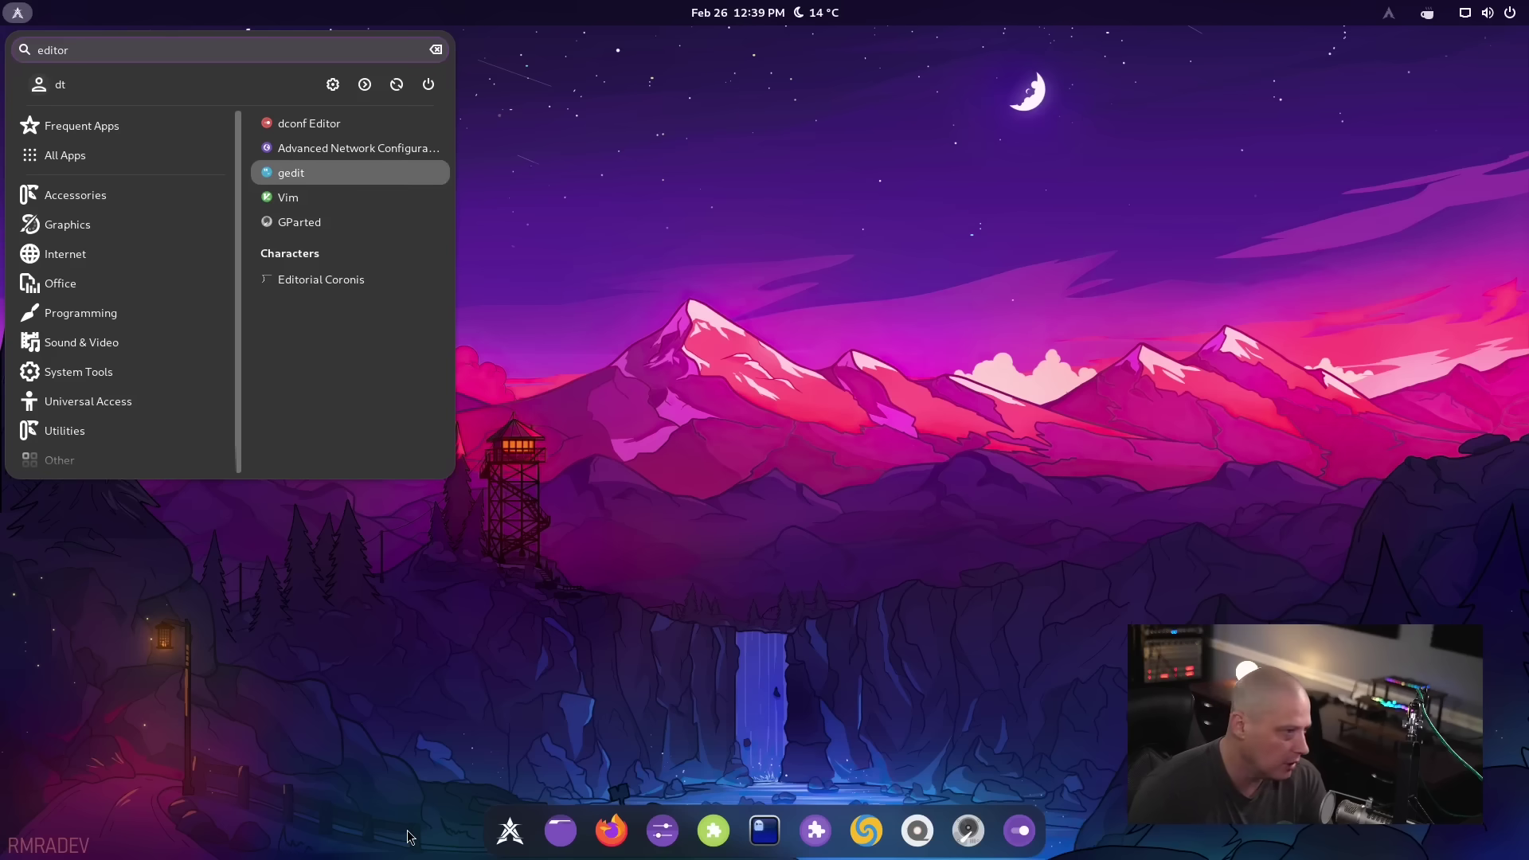
{"action": "key", "text": "Return"}
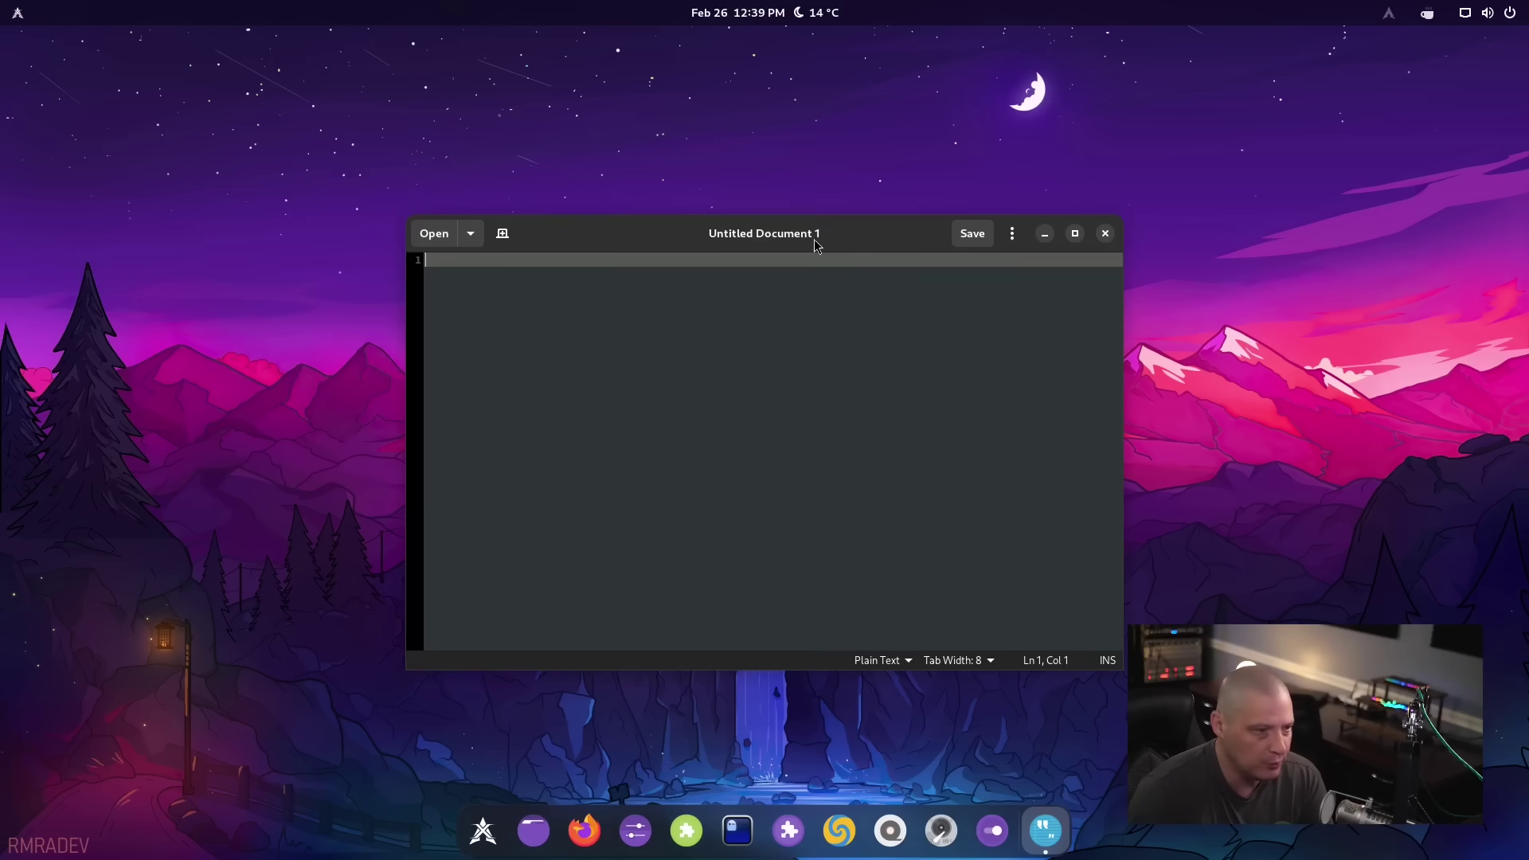
{"action": "left_click", "coordinate": [1013, 235]}
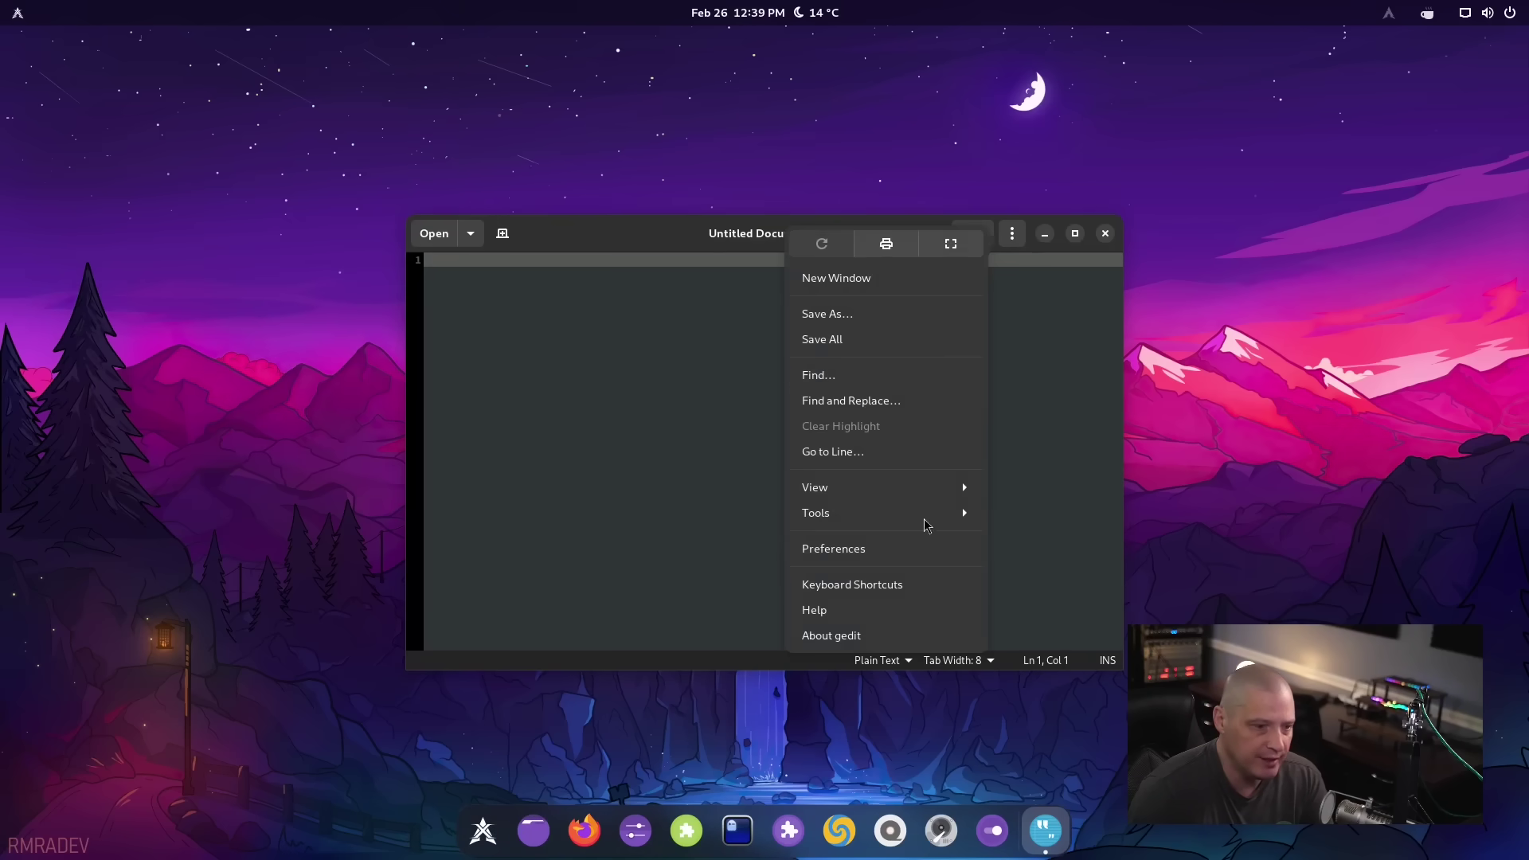
{"action": "left_click", "coordinate": [892, 633]}
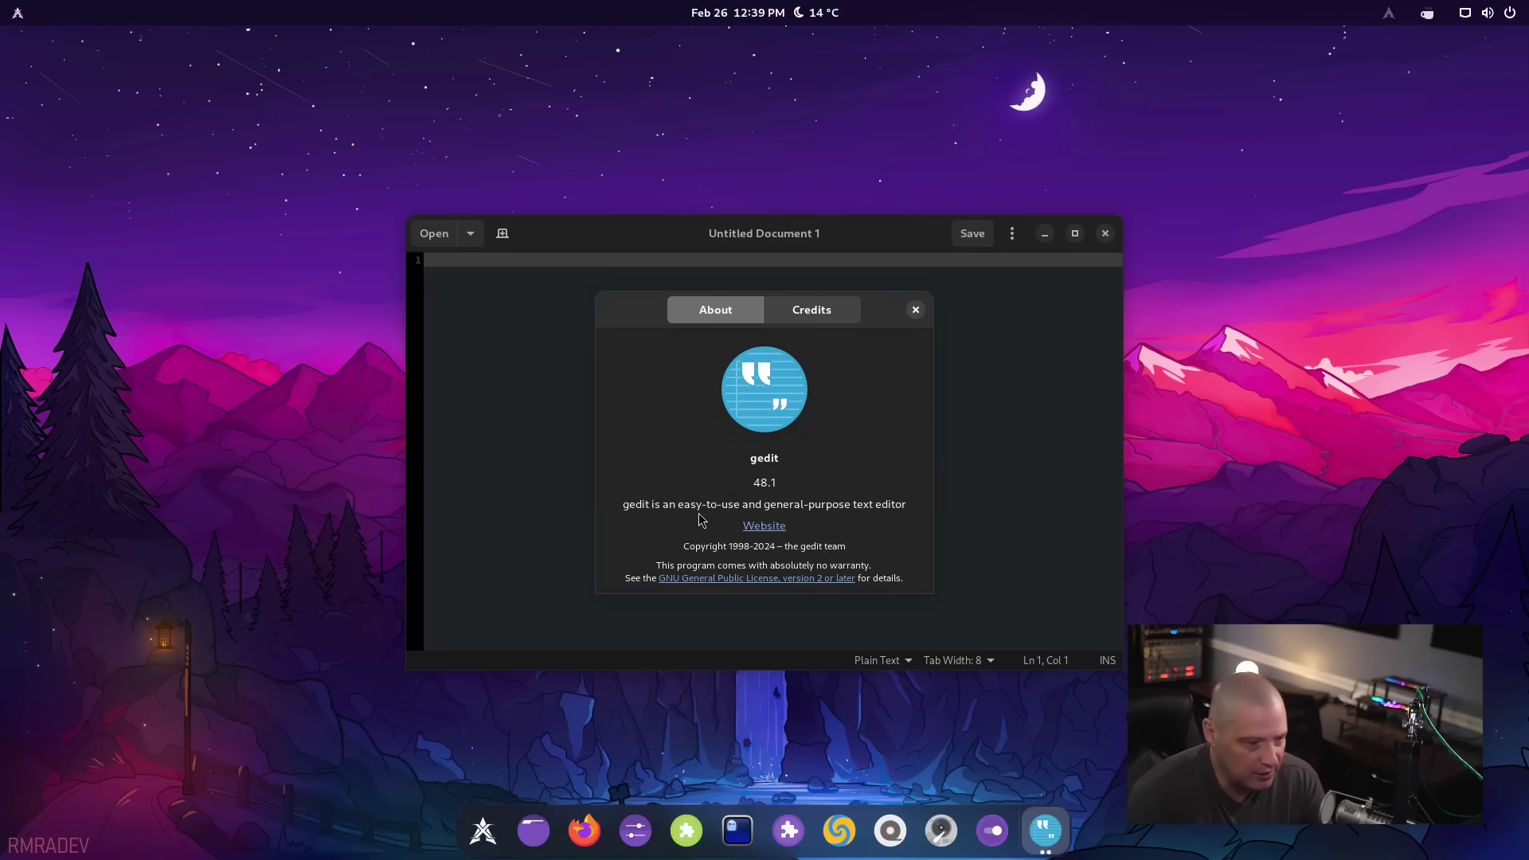
{"action": "left_click", "coordinate": [916, 310]}
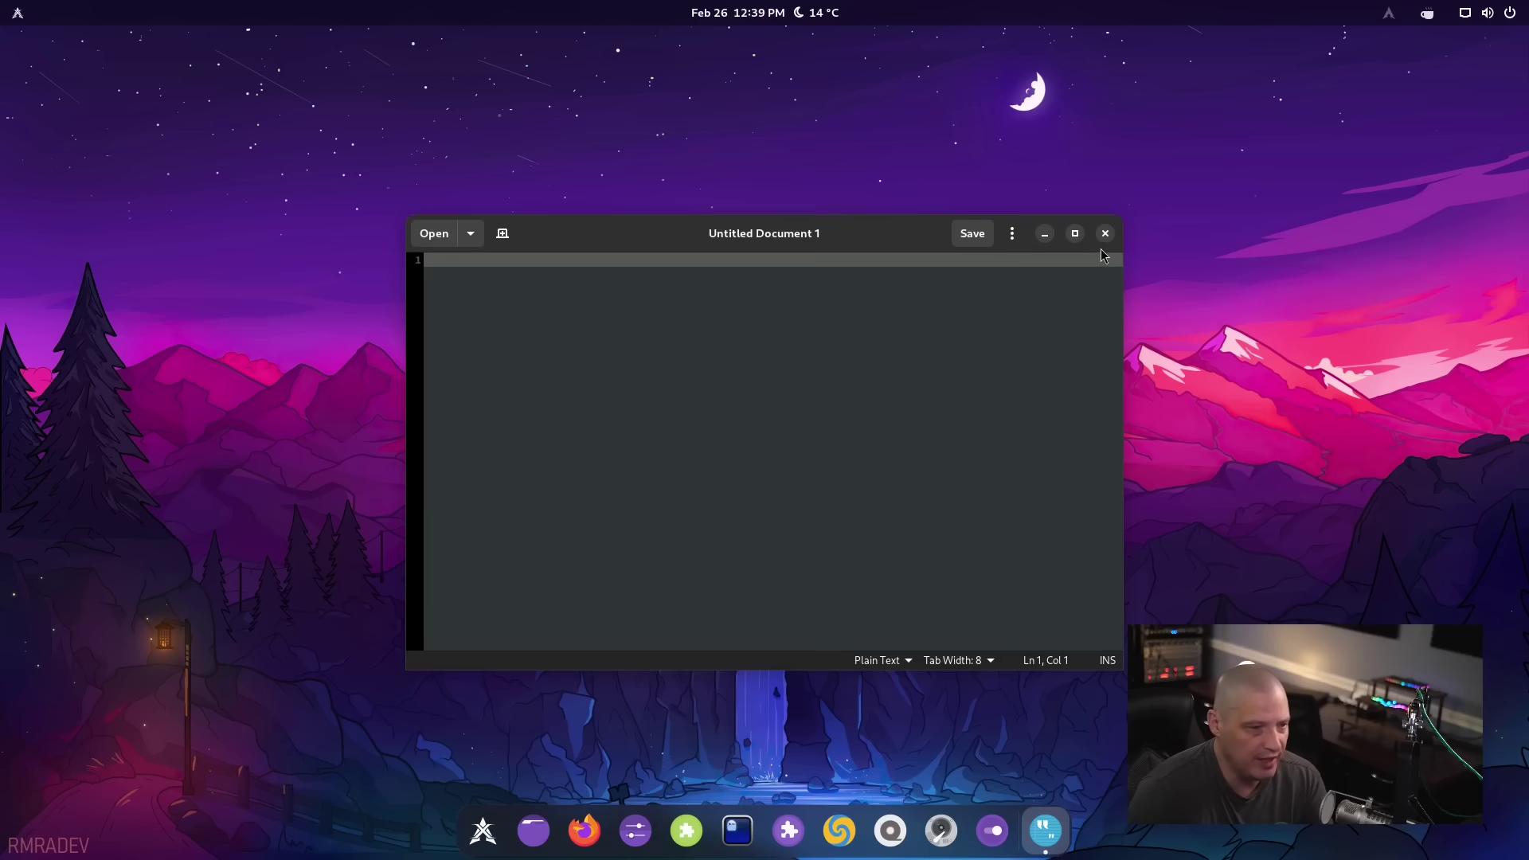
{"action": "left_click", "coordinate": [1104, 233]}
Launch Flatseal from the application menu
{"action": "key", "text": "super"}
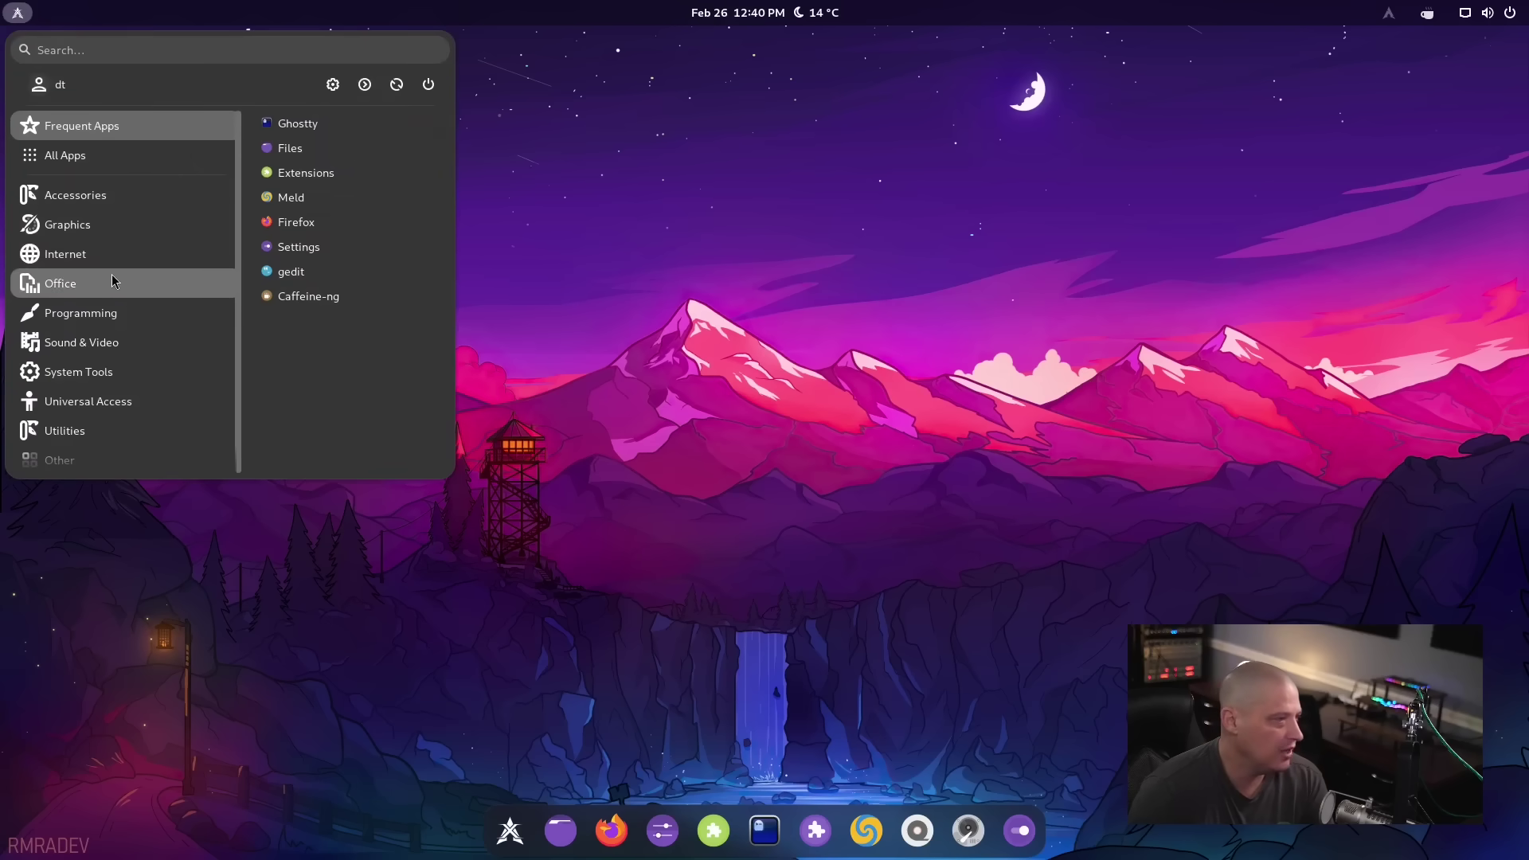
{"action": "mouse_move", "coordinate": [76, 195]}
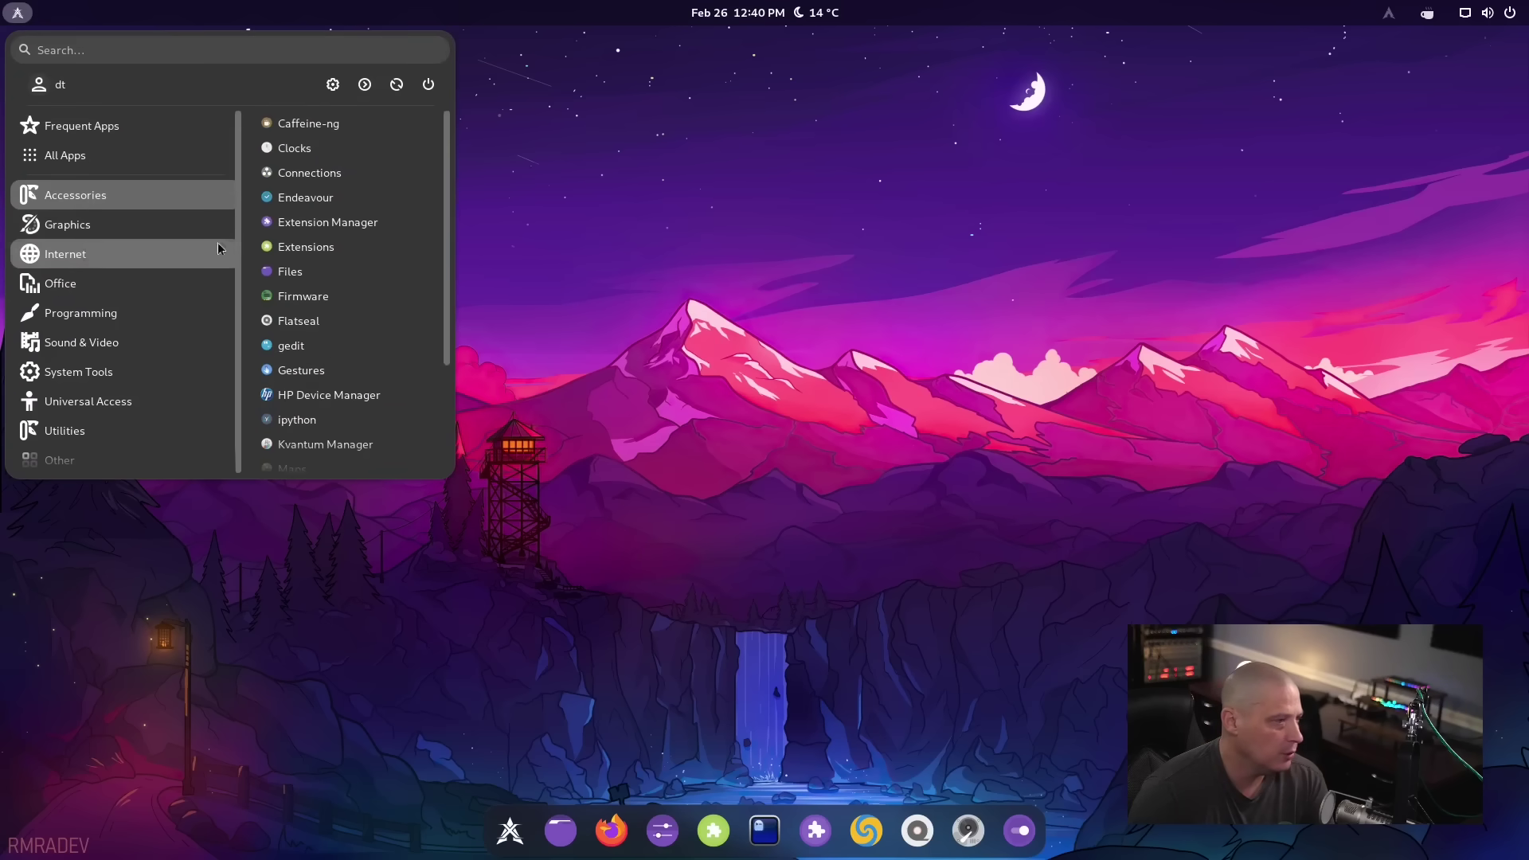
{"action": "left_click", "coordinate": [389, 322]}
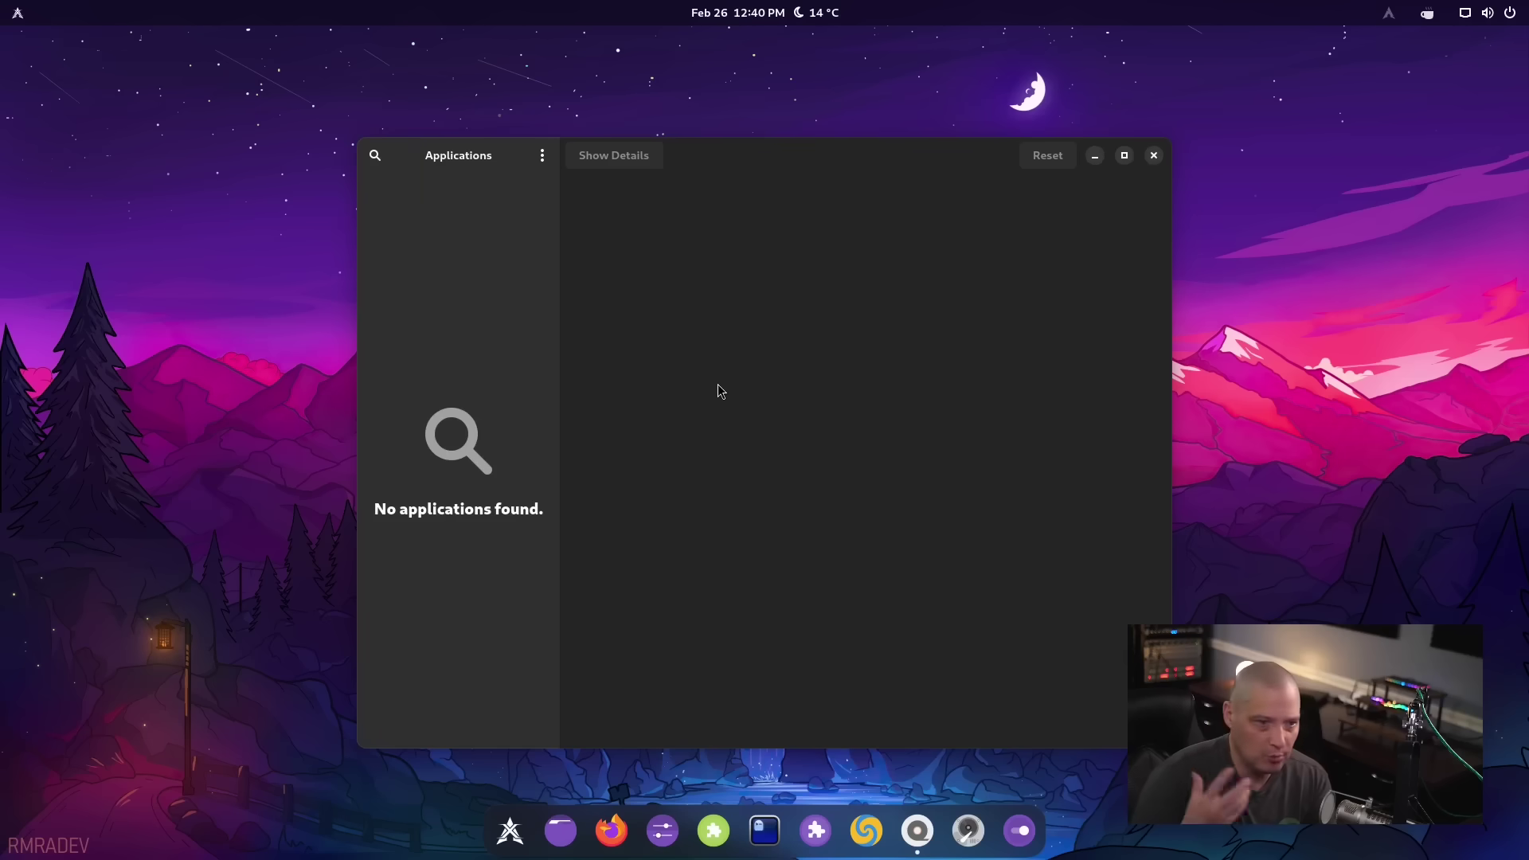
View Flatseal's About details (version 2.3.0), then close the app
{"action": "left_click", "coordinate": [542, 155]}
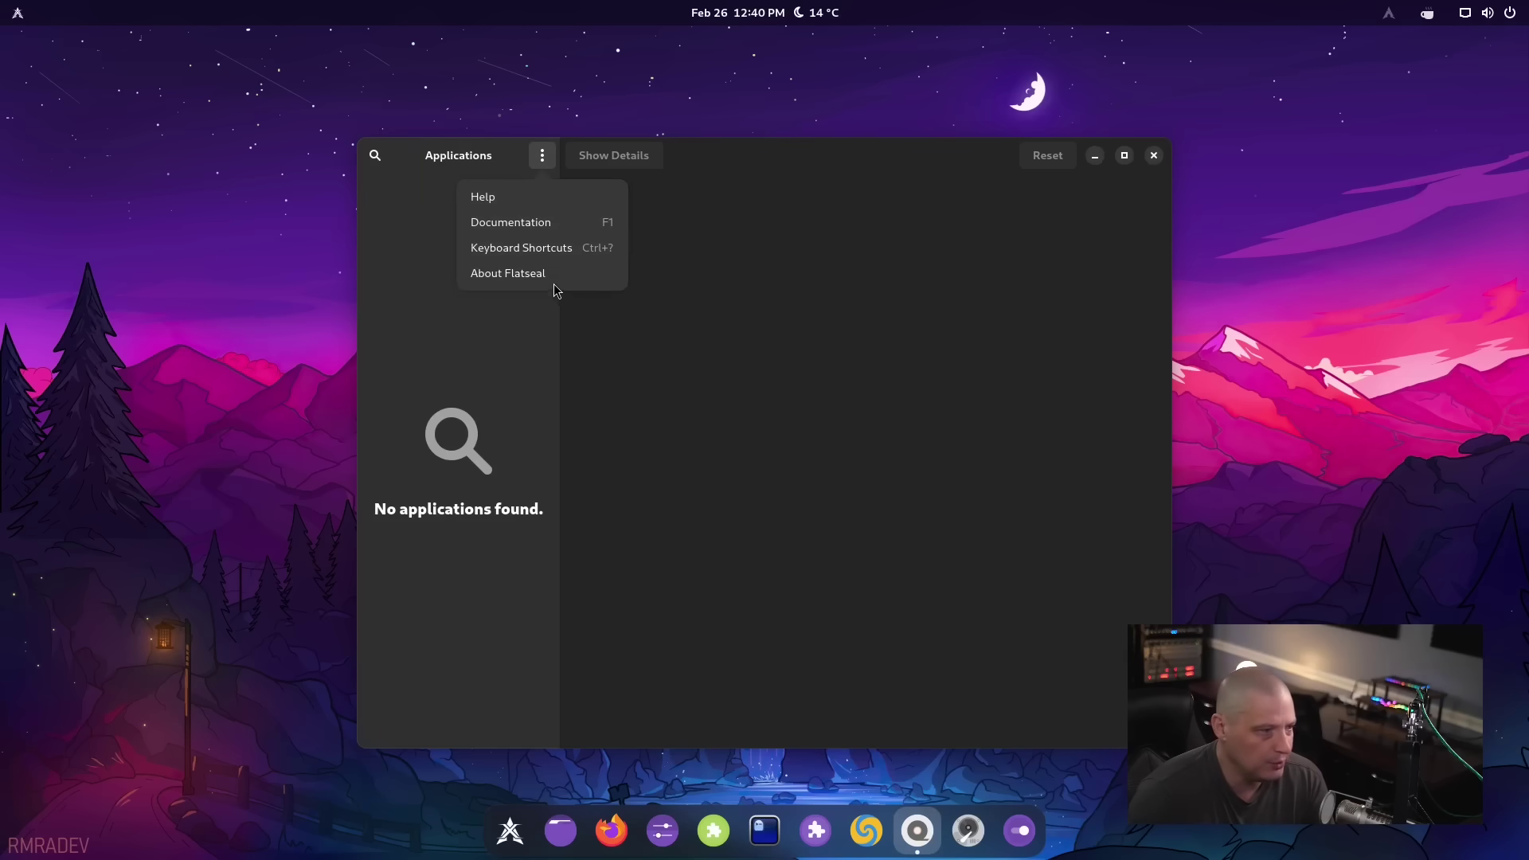
{"action": "left_click", "coordinate": [654, 388]}
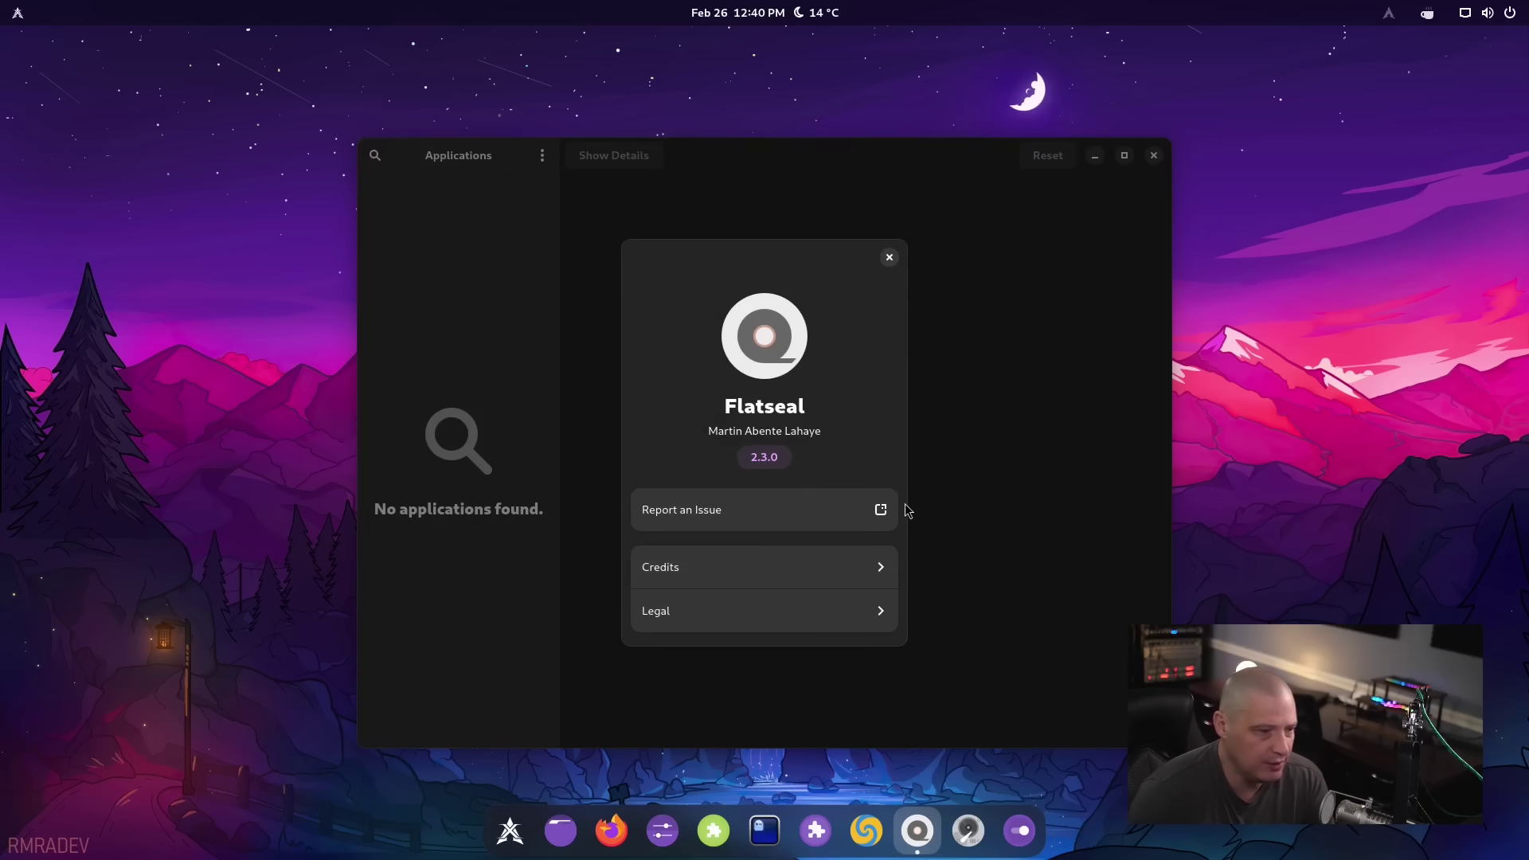
{"action": "left_click", "coordinate": [889, 258]}
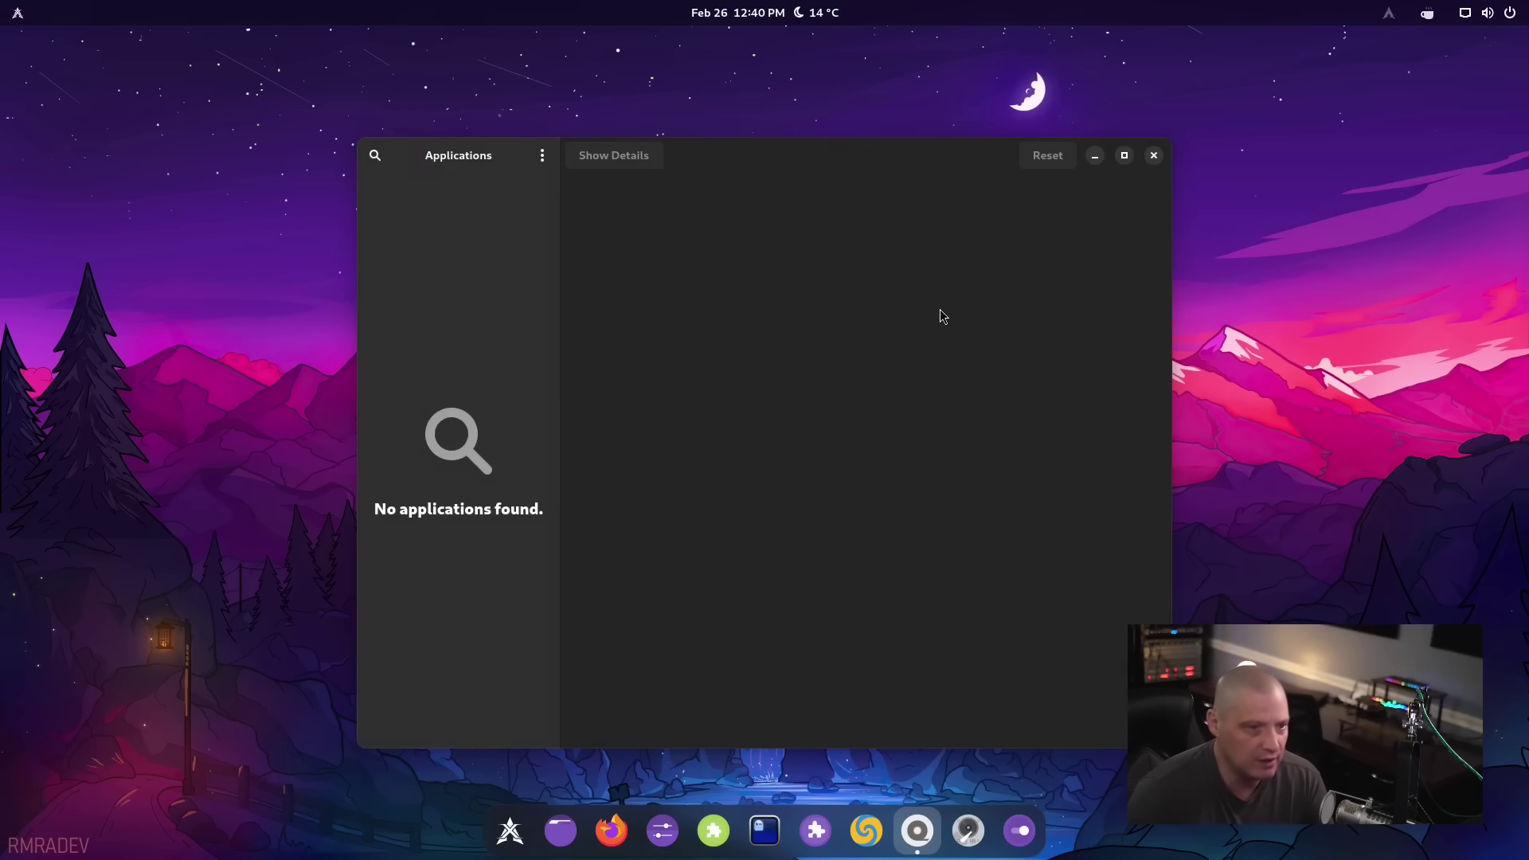
{"action": "left_click", "coordinate": [1154, 155]}
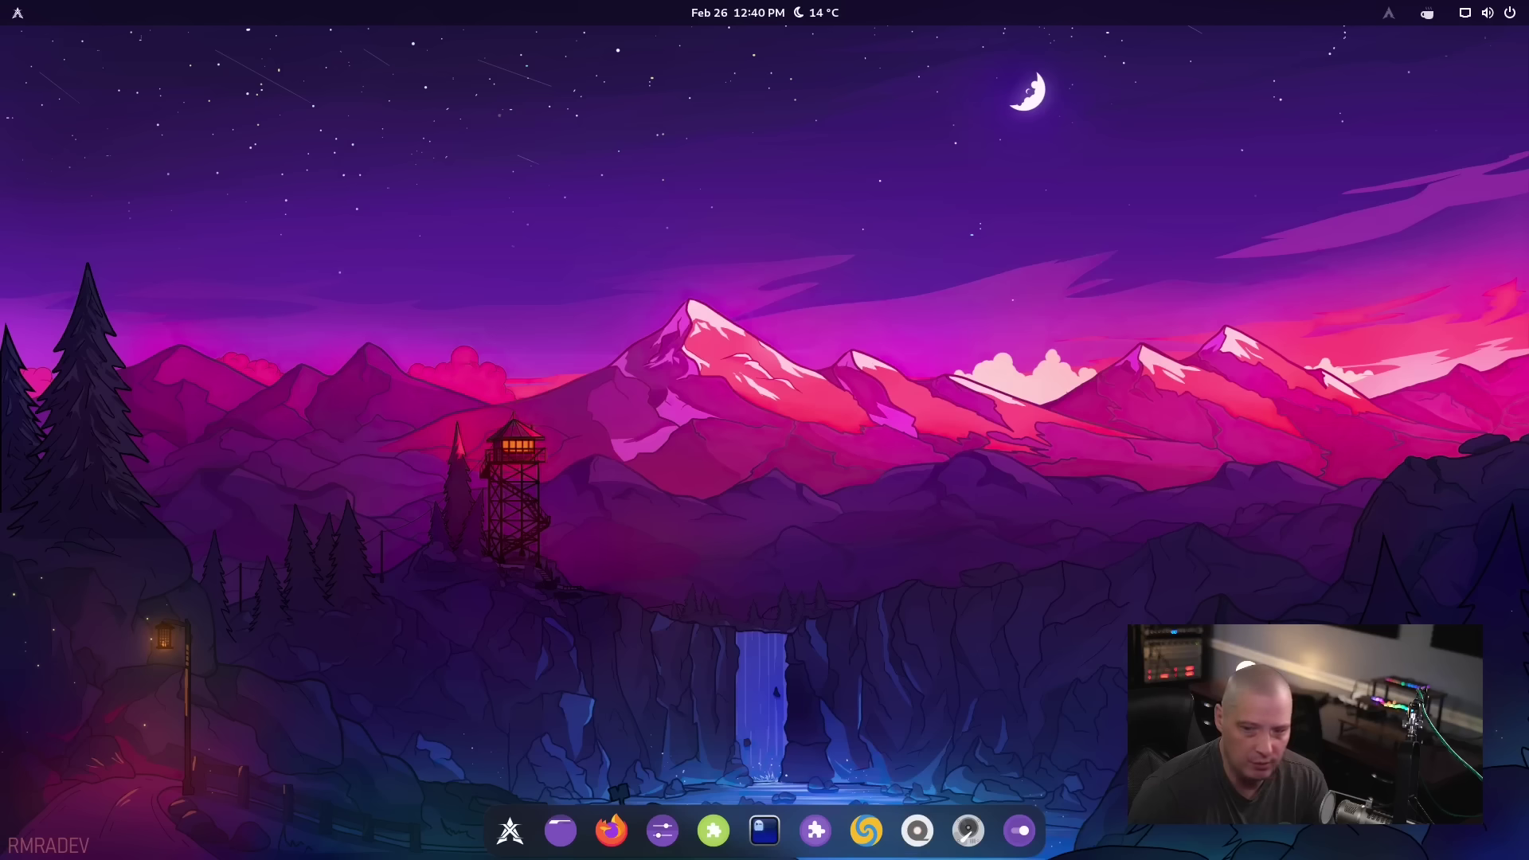
{"action": "key", "text": "super"}
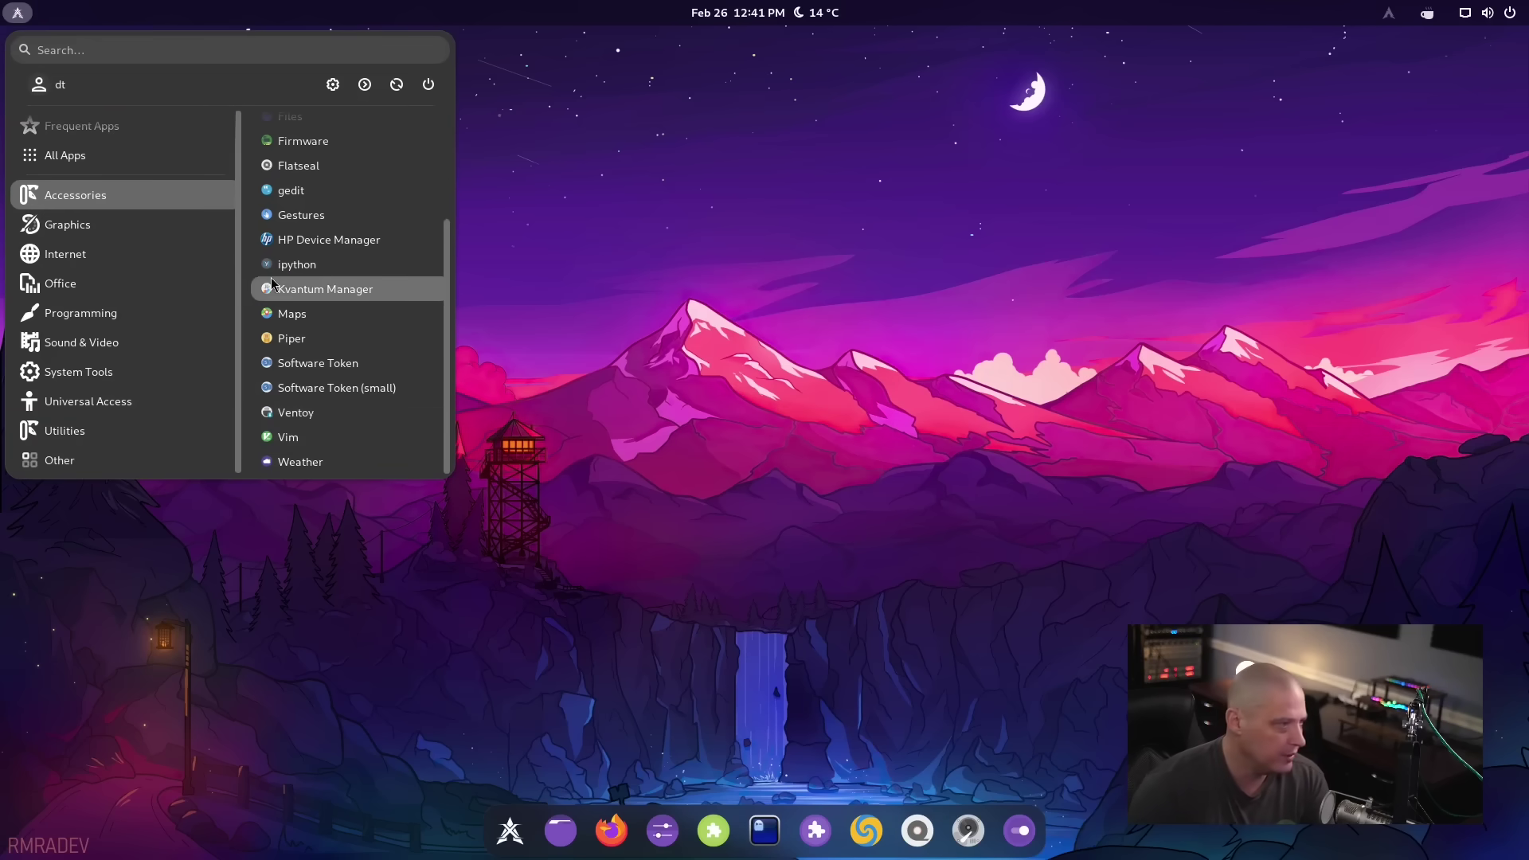
{"action": "left_click", "coordinate": [126, 253]}
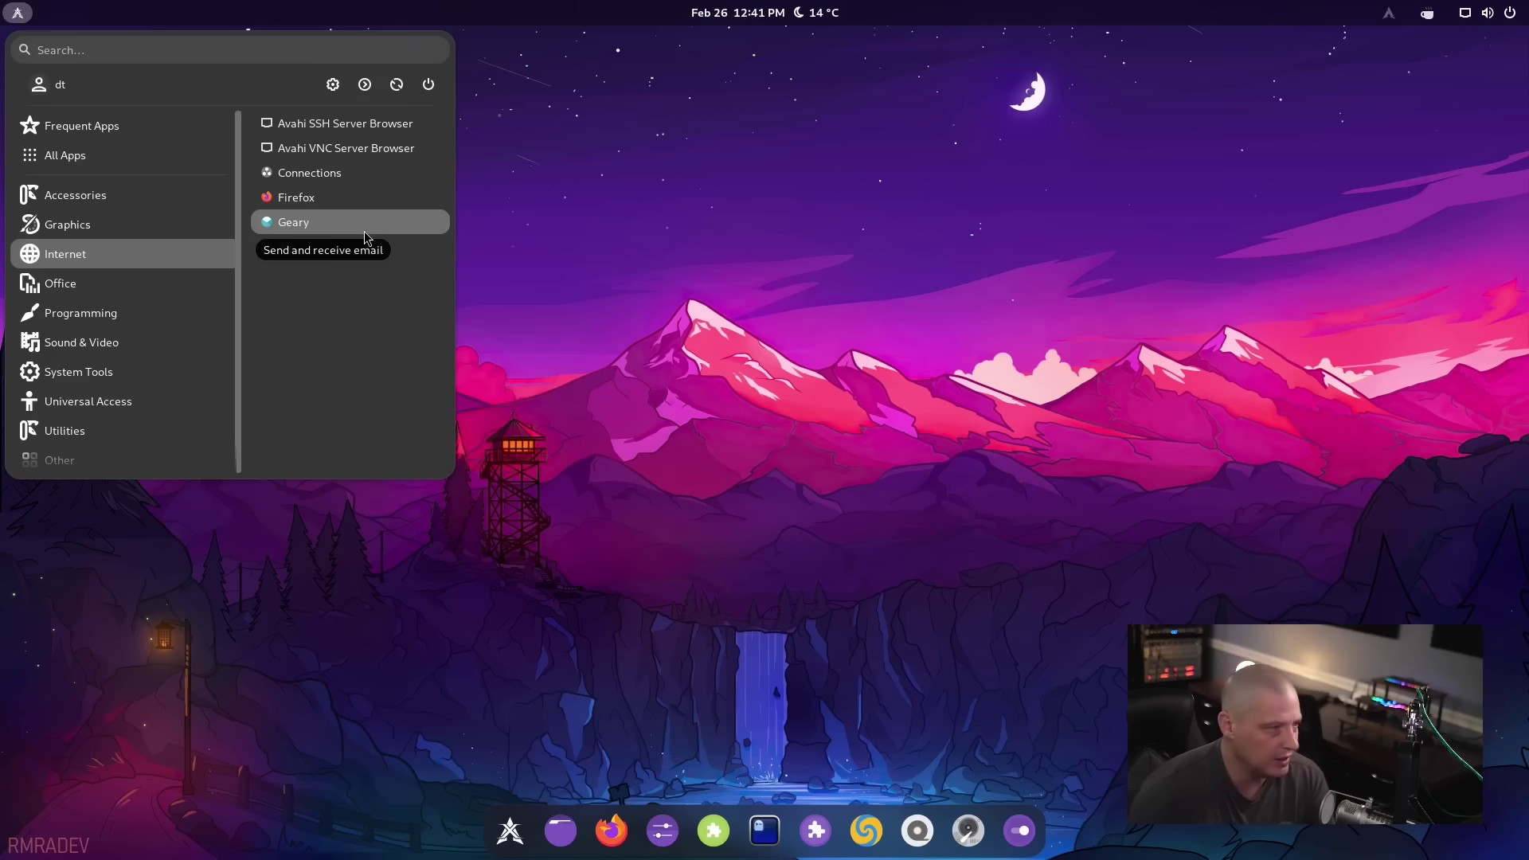
{"action": "left_click", "coordinate": [339, 228]}
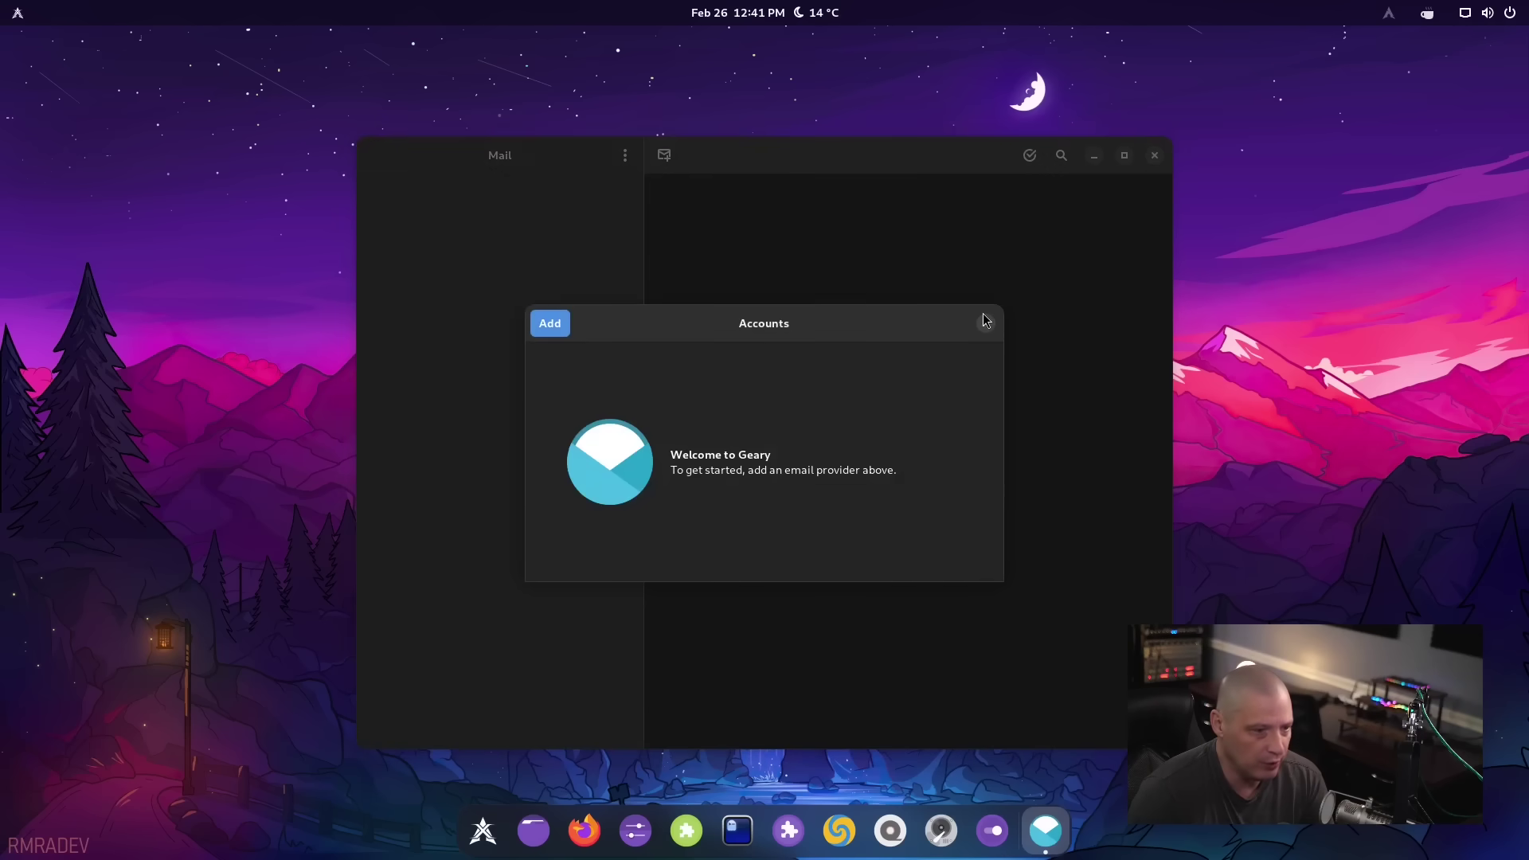
{"action": "left_click", "coordinate": [986, 324]}
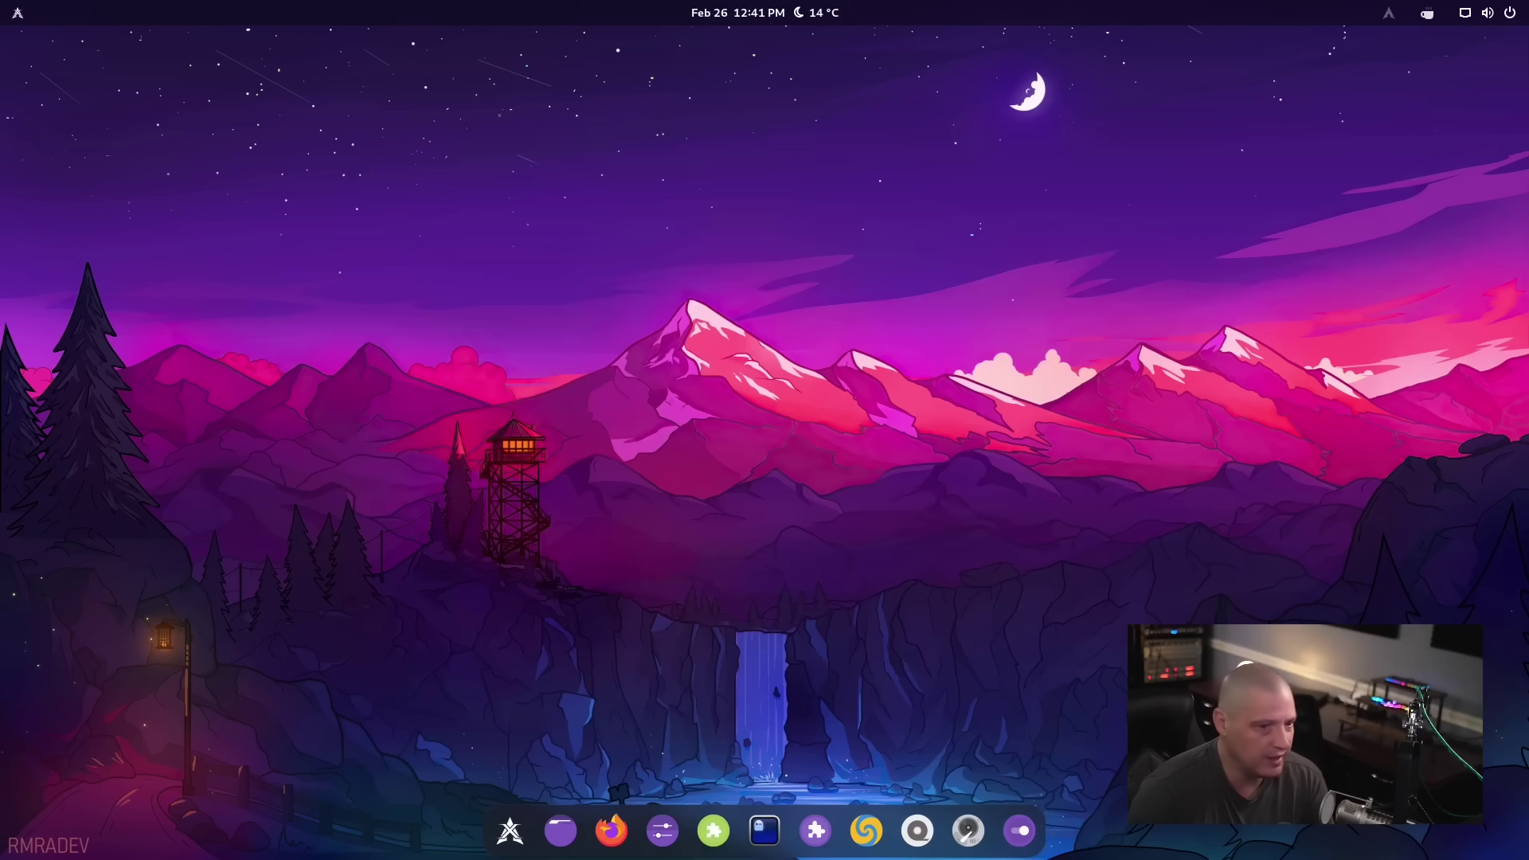
{"action": "key", "text": "super"}
{"action": "left_click", "coordinate": [79, 342]}
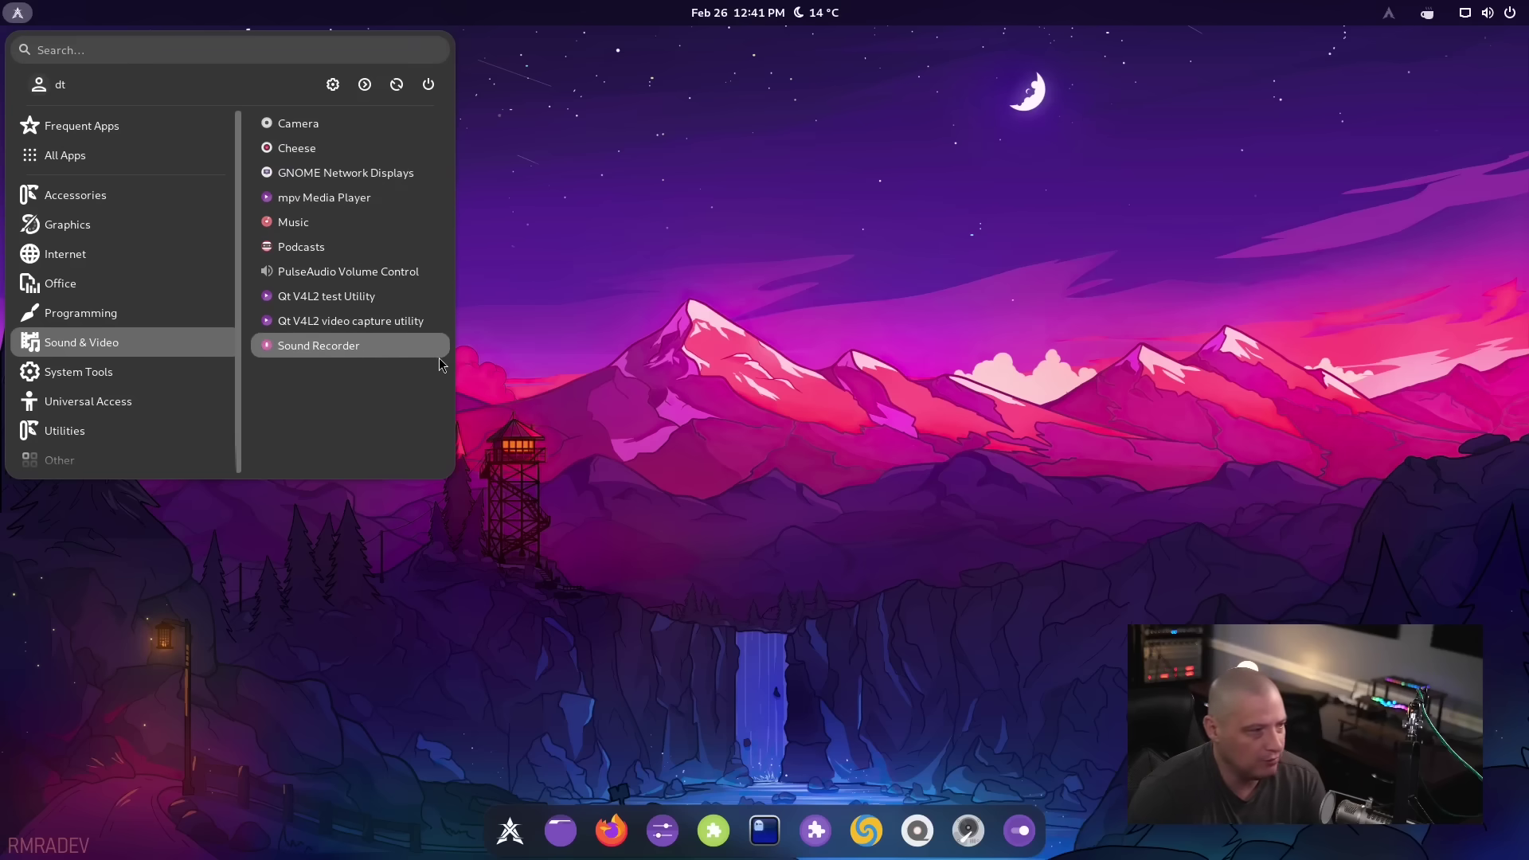
{"action": "left_click", "coordinate": [328, 224]}
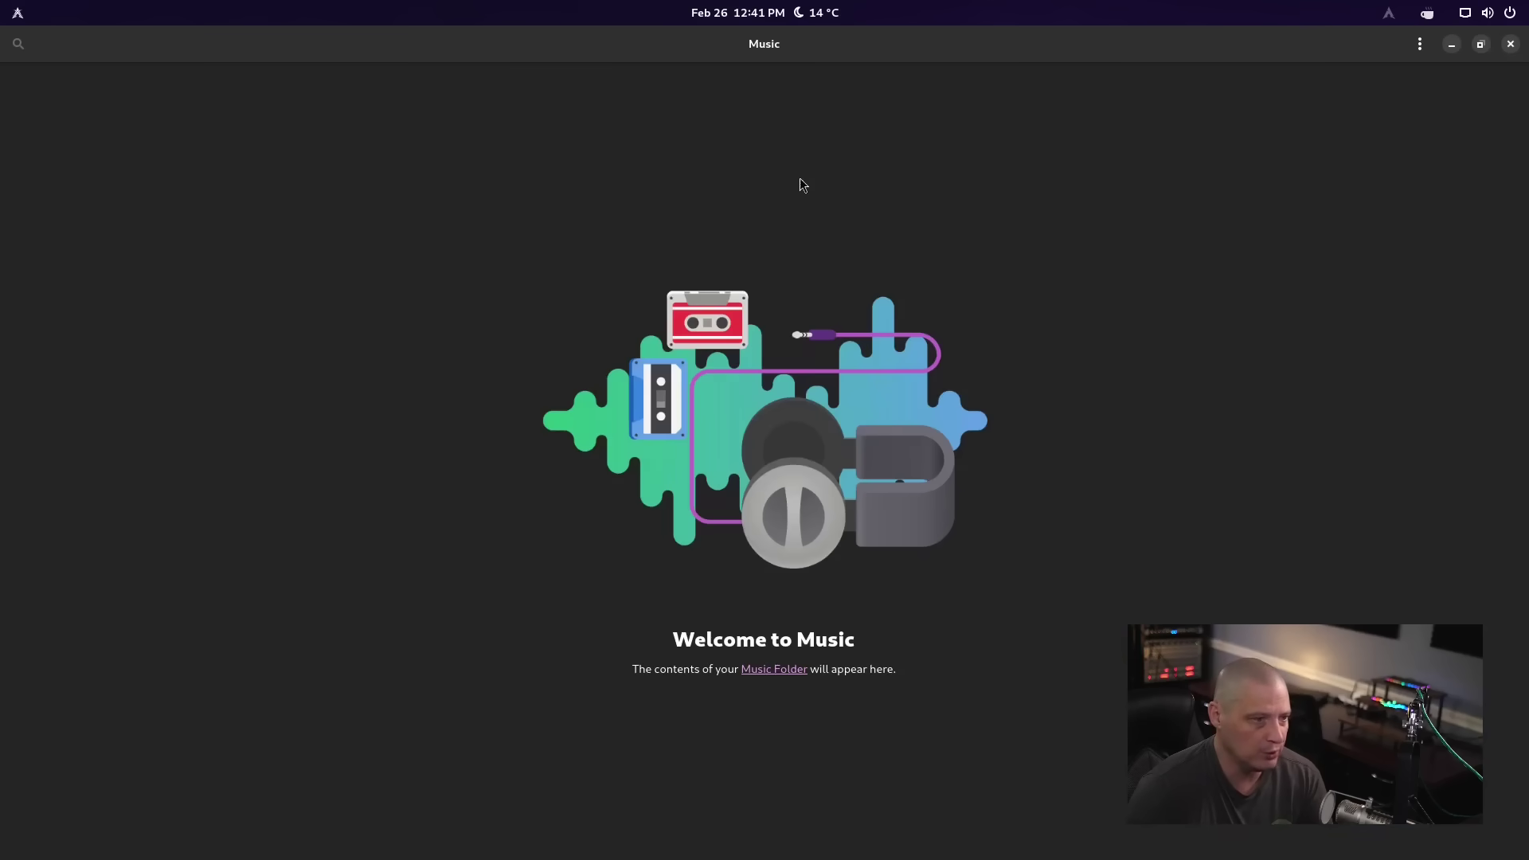
{"action": "left_click", "coordinate": [1420, 43]}
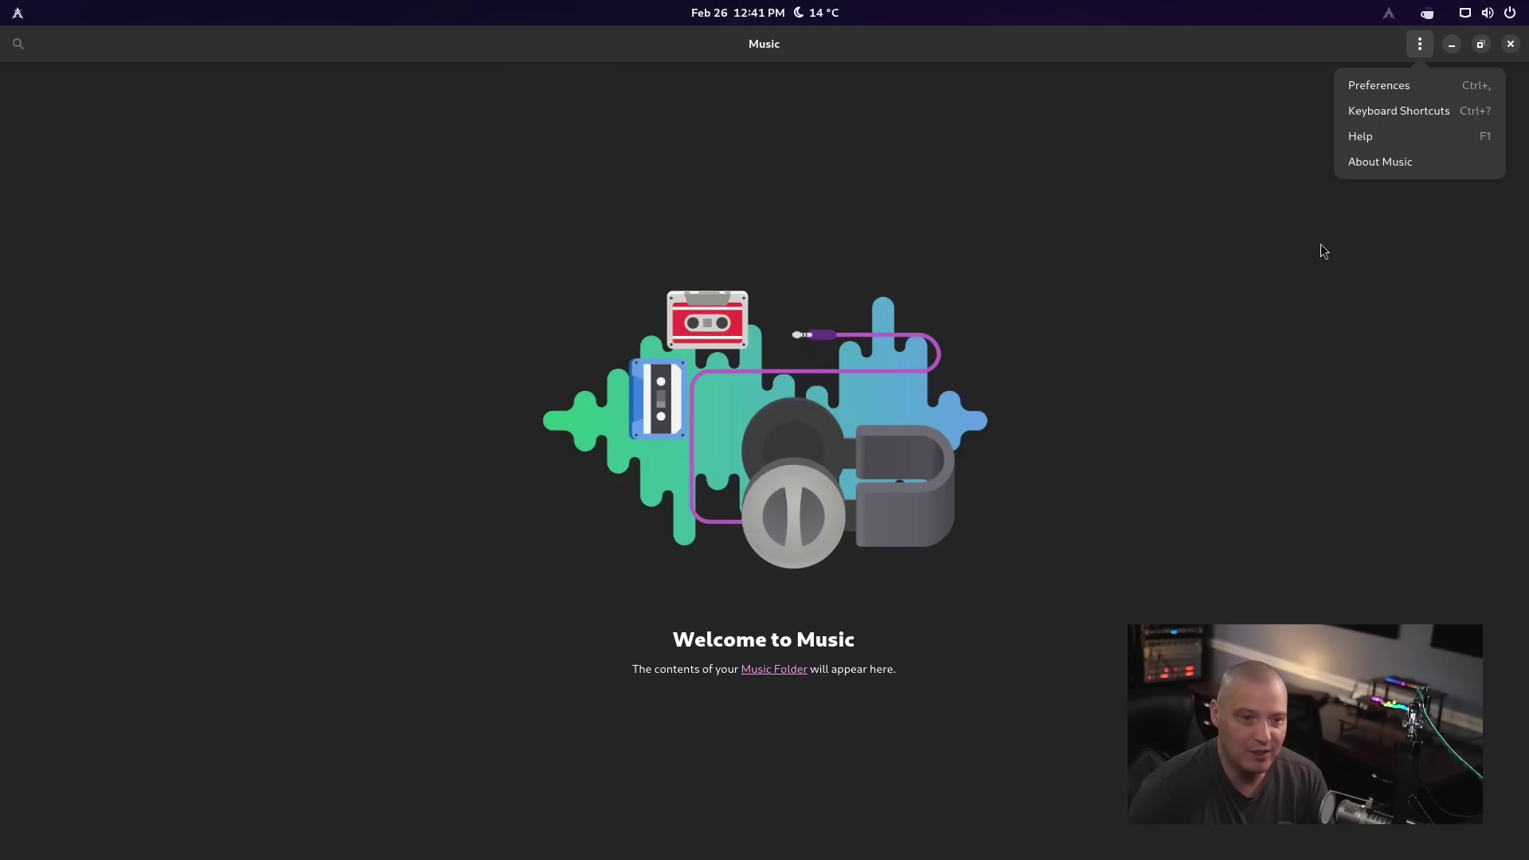
{"action": "left_click", "coordinate": [1372, 160]}
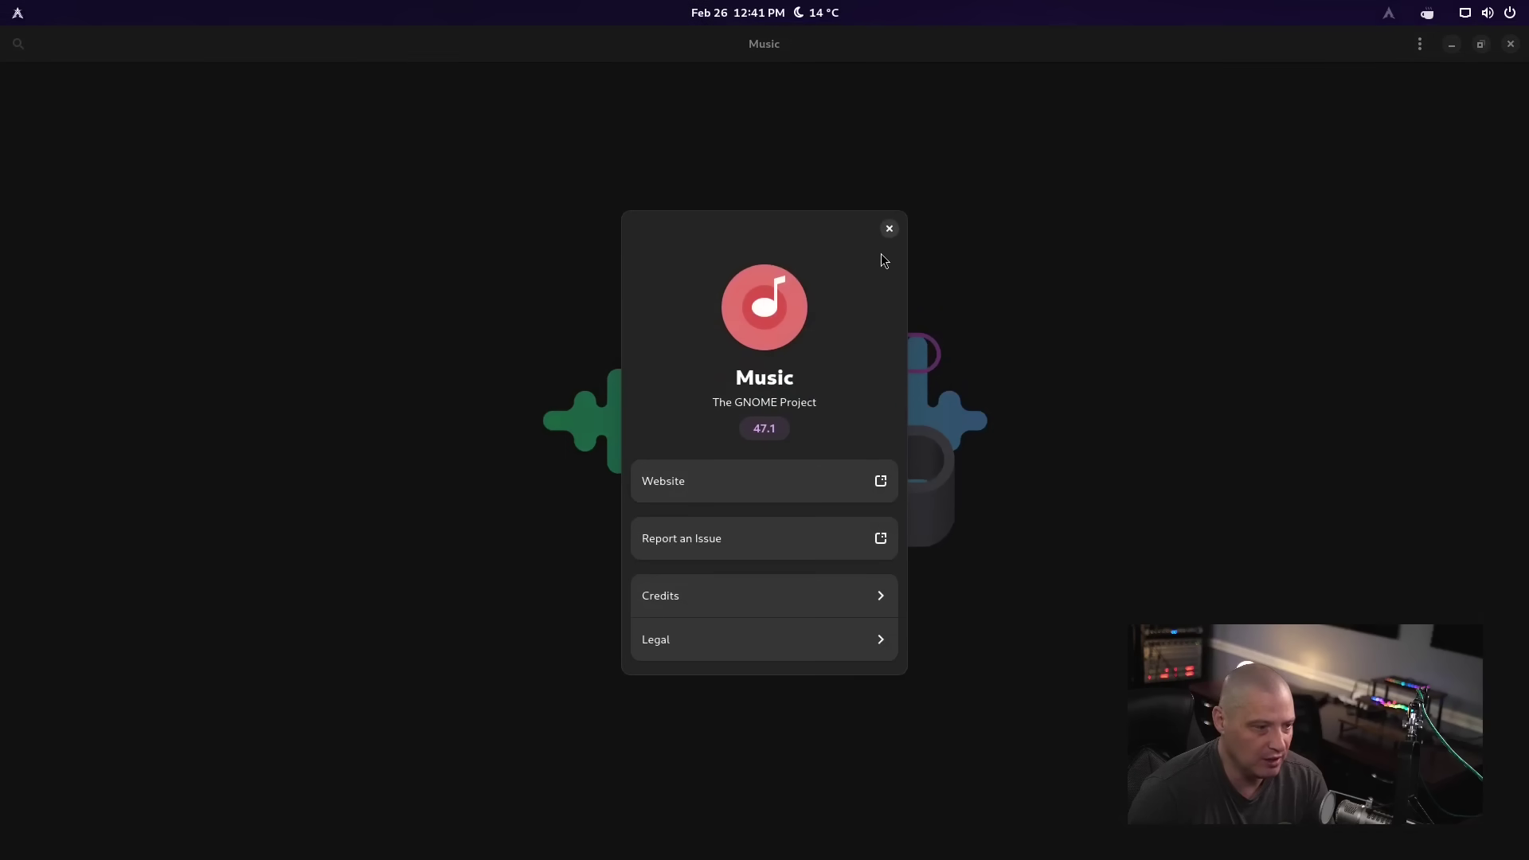
{"action": "left_click", "coordinate": [890, 229]}
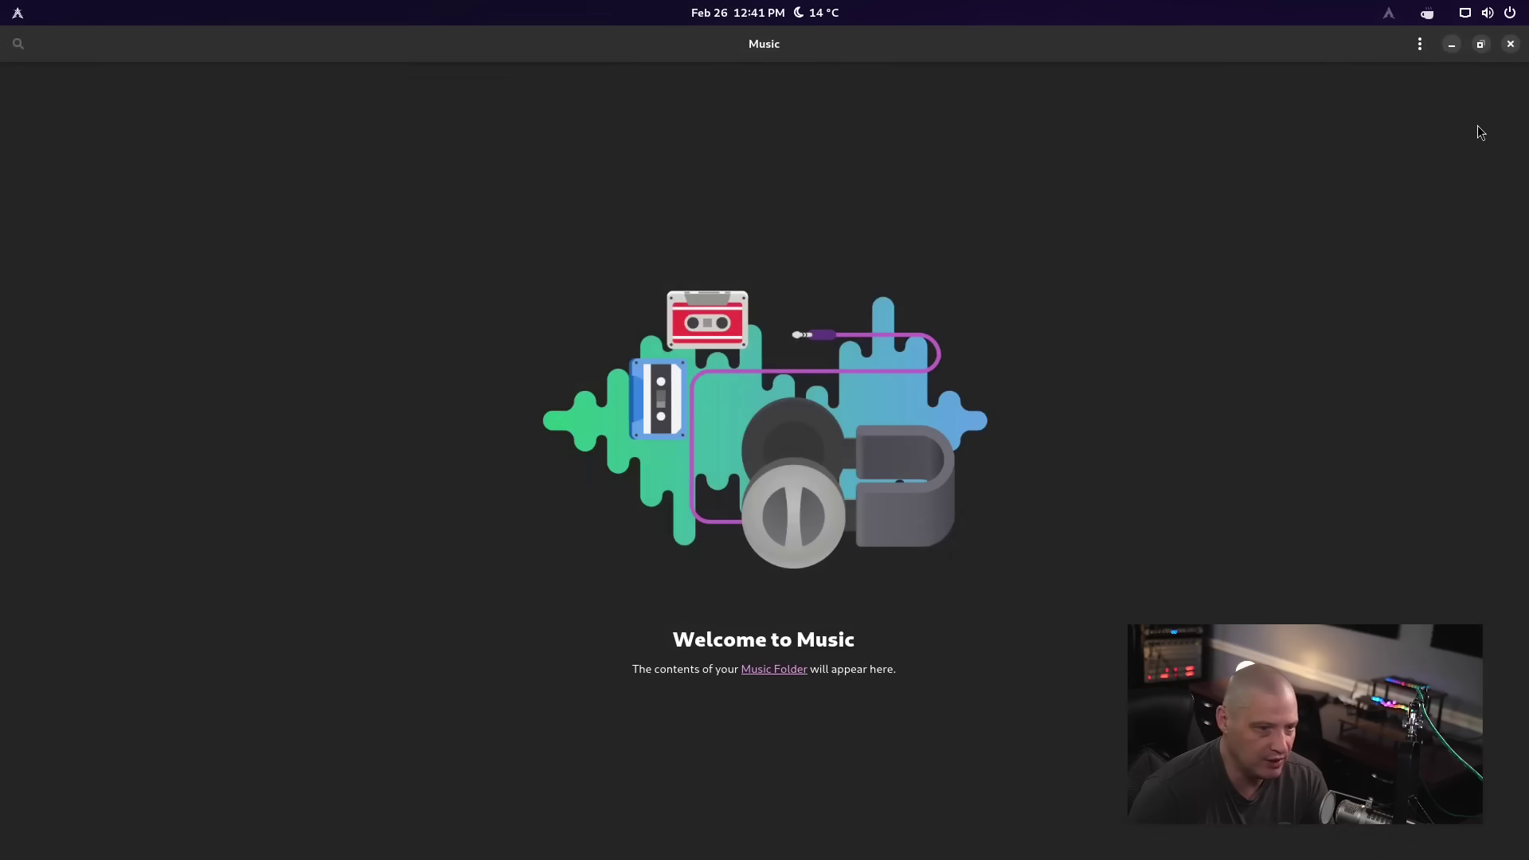
{"action": "left_click", "coordinate": [1511, 46]}
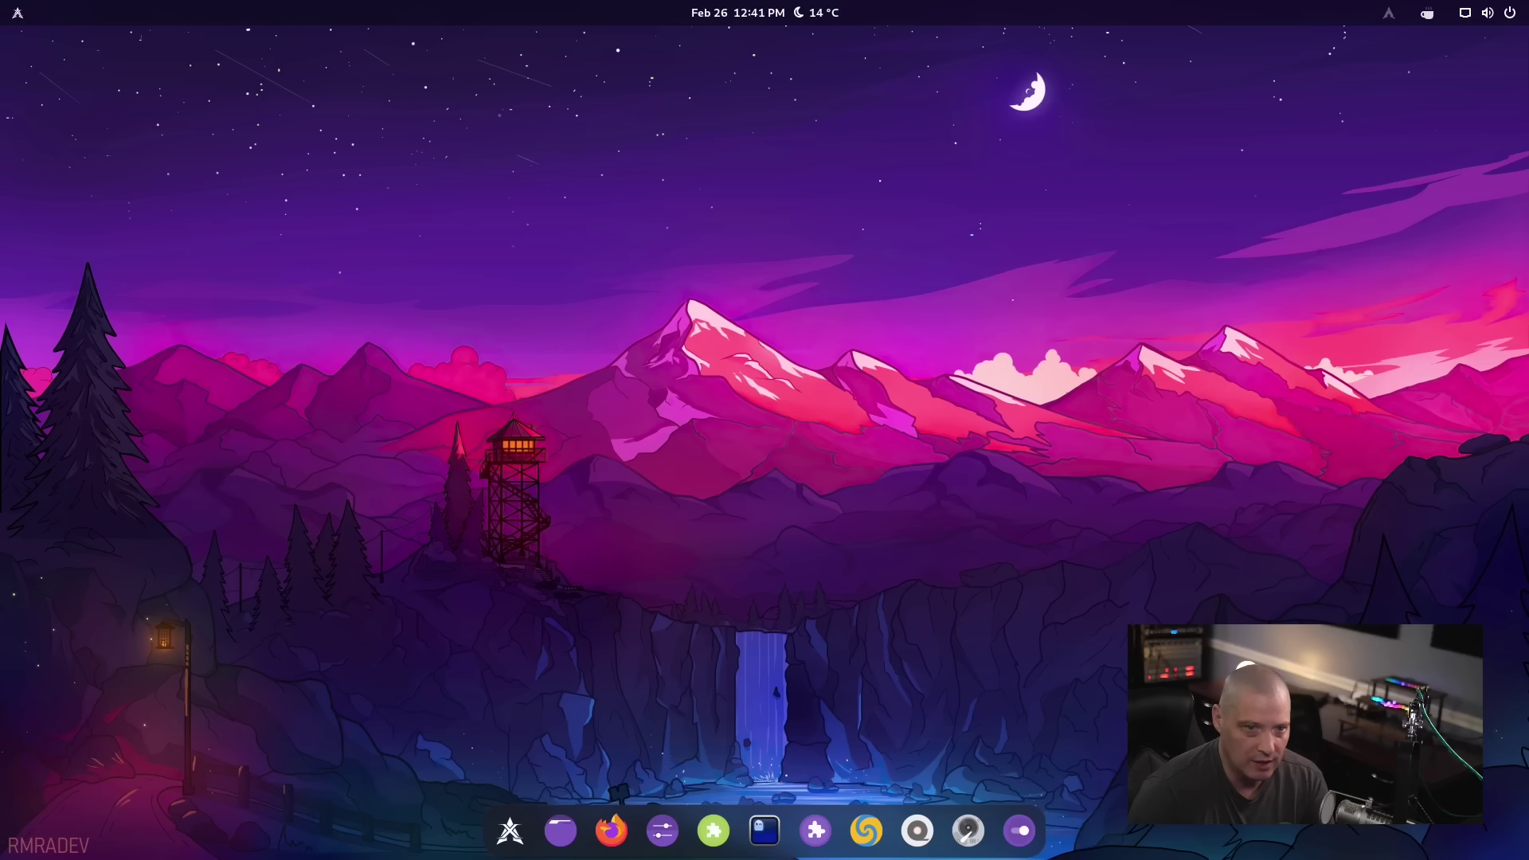
Open Change Background from the desktop menu and narrow the Settings window to browse wallpapers
{"action": "right_click", "coordinate": [577, 275]}
{"action": "left_click", "coordinate": [642, 286]}
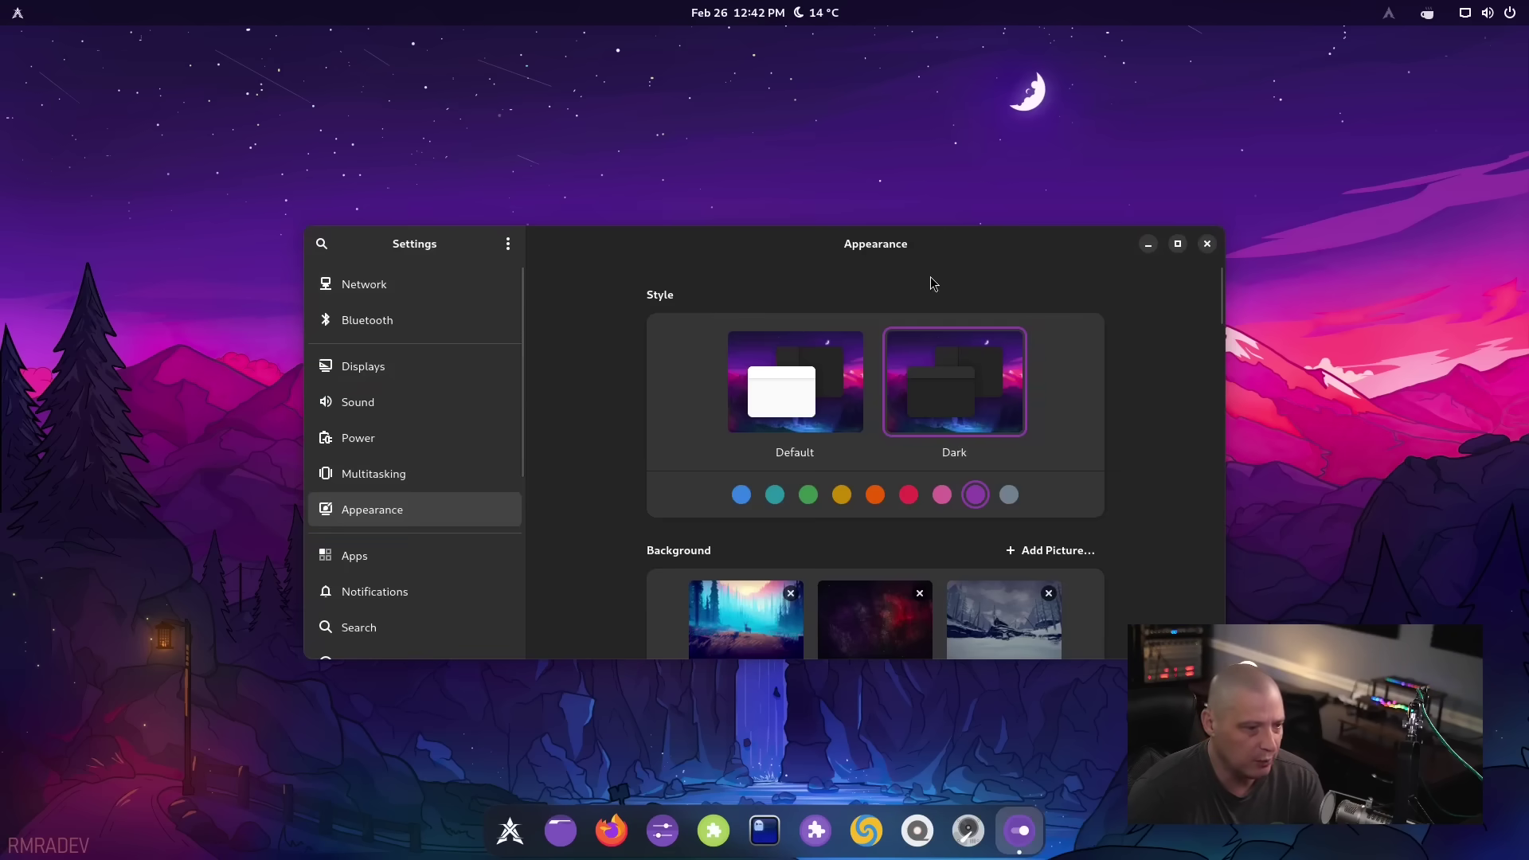
{"action": "left_click_drag", "start_coordinate": [1217, 291], "coordinate": [1211, 368]}
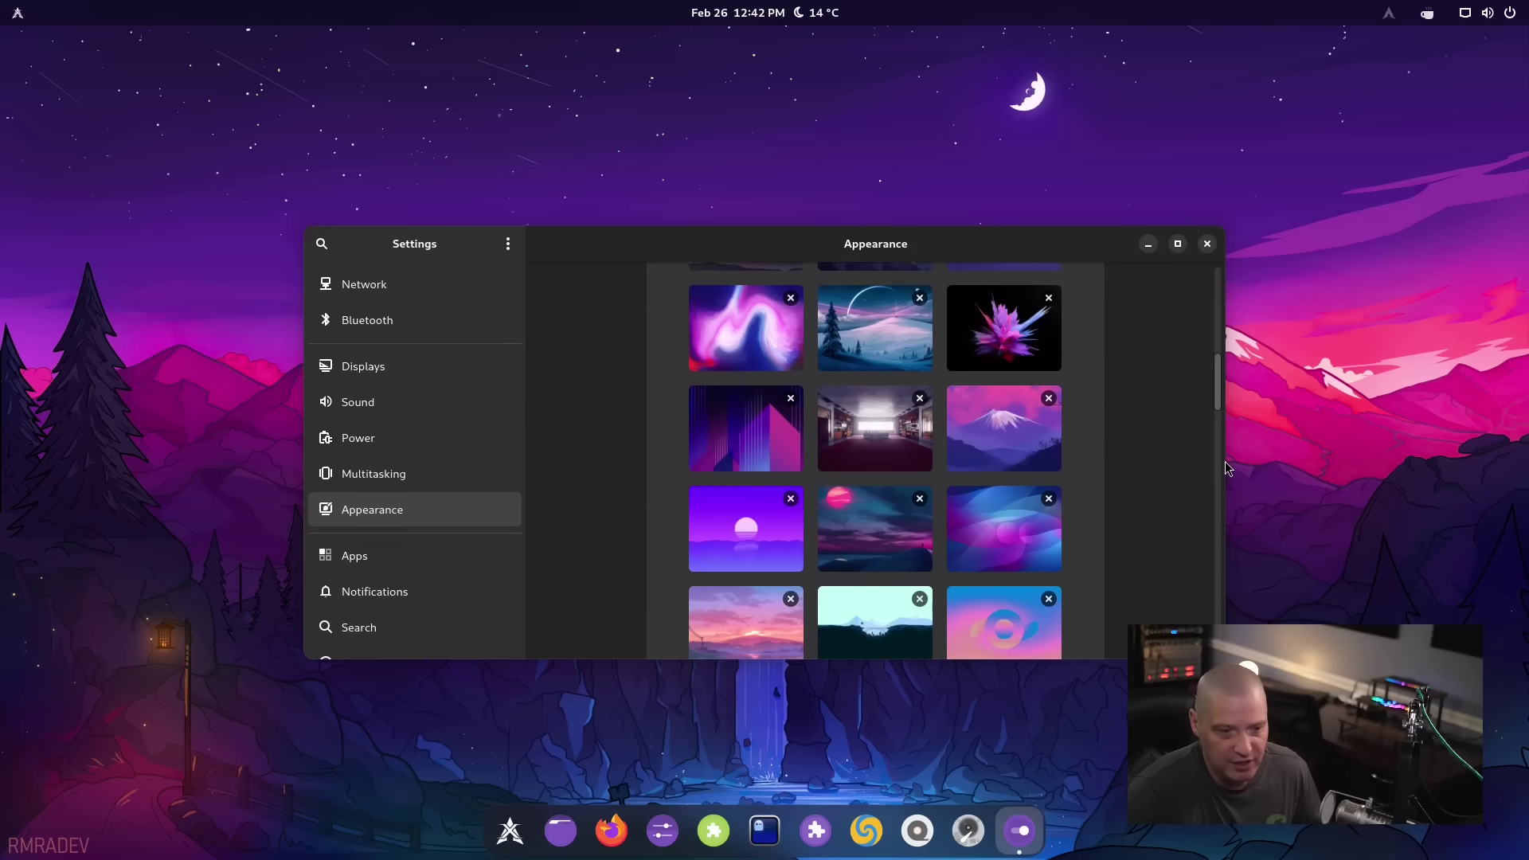
{"action": "left_click_drag", "start_coordinate": [1223, 505], "coordinate": [890, 507]}
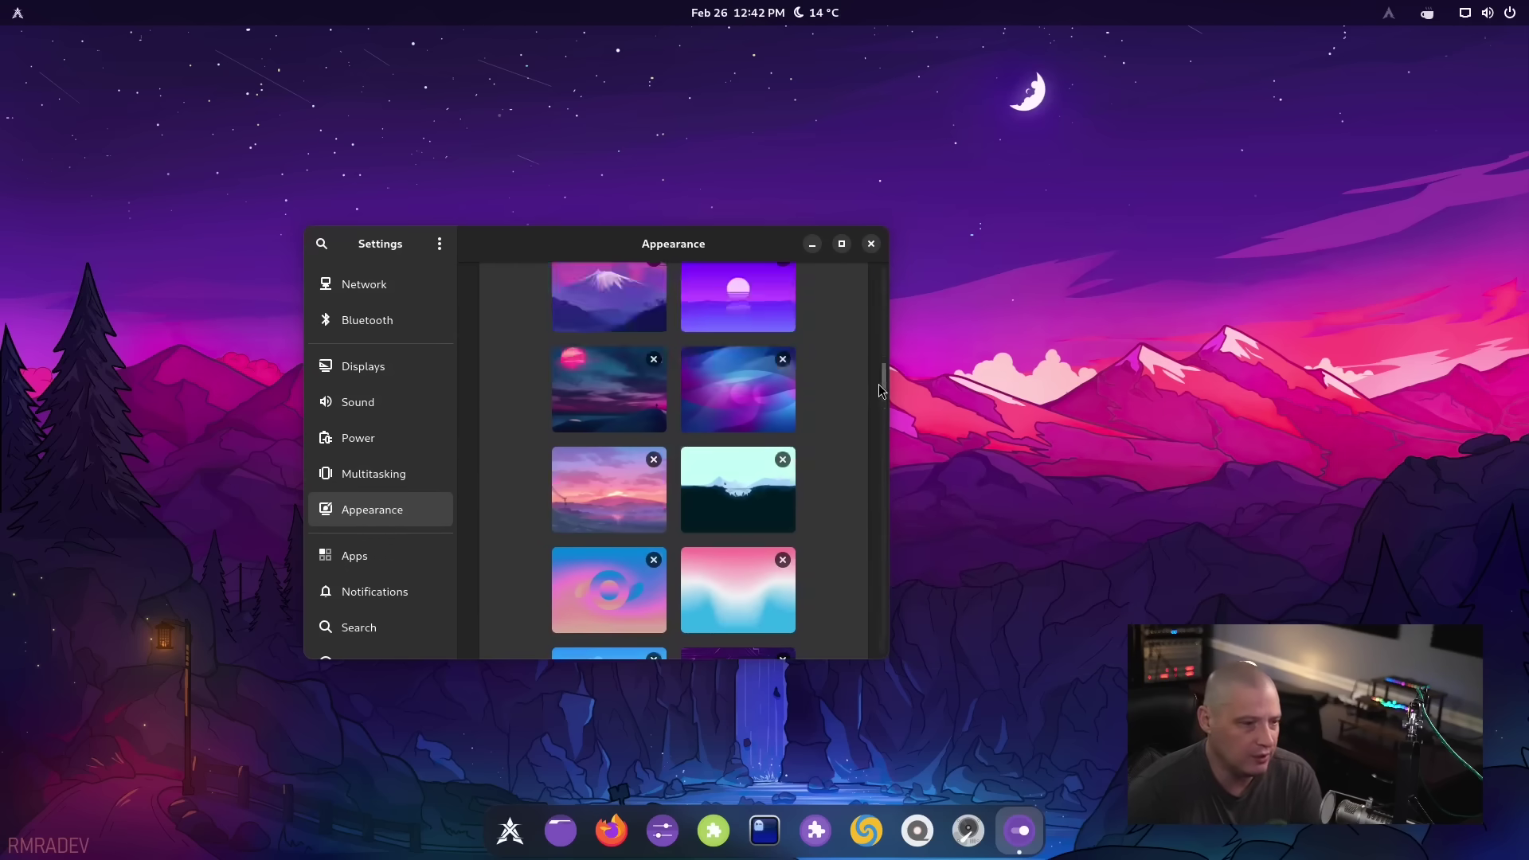
{"action": "left_click_drag", "start_coordinate": [882, 390], "coordinate": [882, 599]}
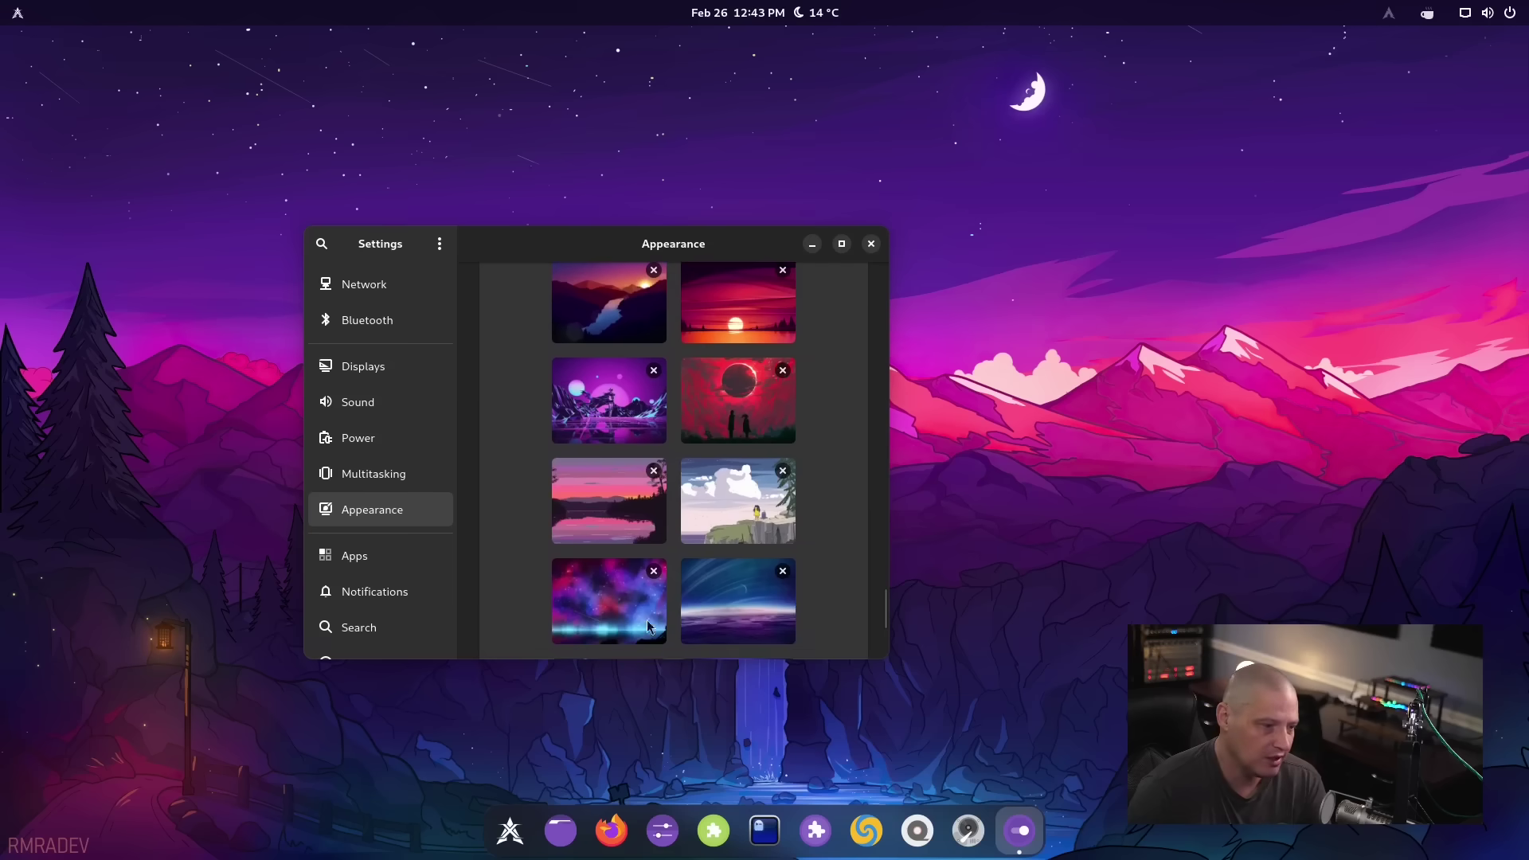
{"action": "scroll", "coordinate": [825, 584], "scroll_direction": "up", "scroll_amount": 5}
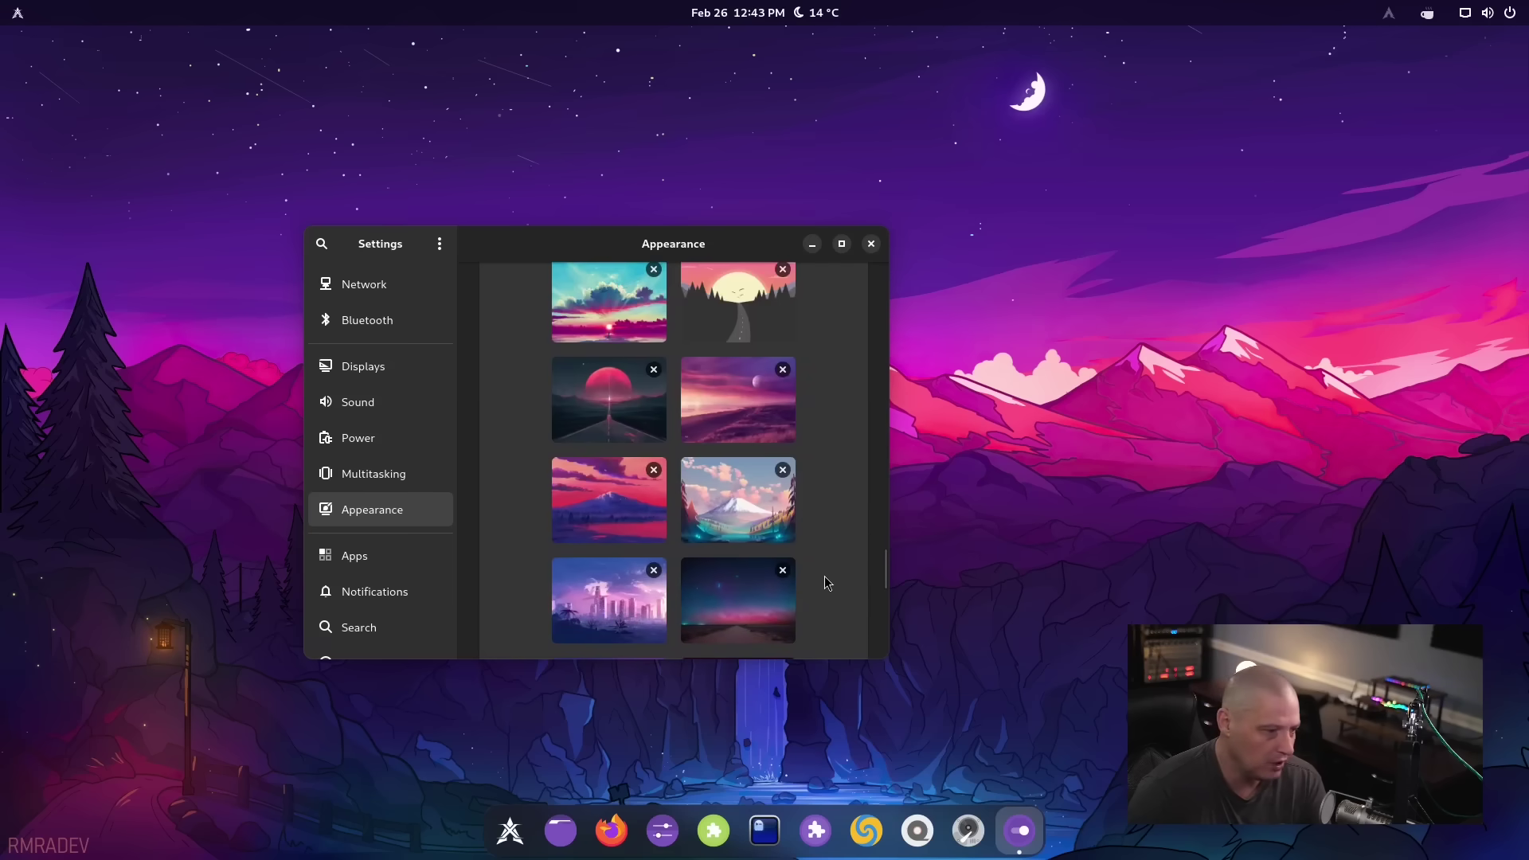
Try the city skyline, blue-pink abstract, purple mountains and power-lines street wallpapers
{"action": "left_click", "coordinate": [611, 617]}
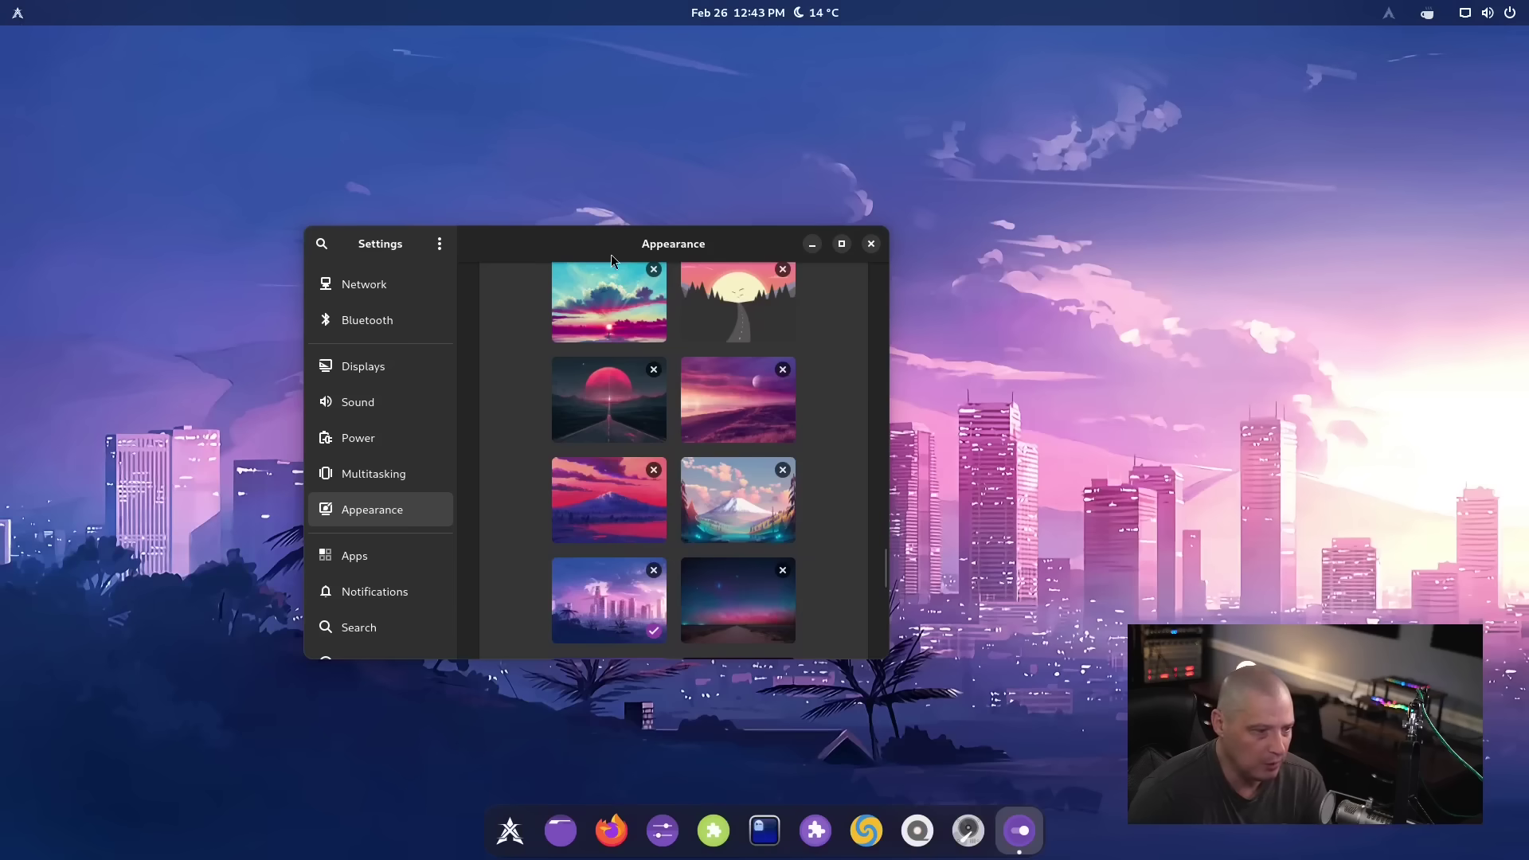
{"action": "left_click_drag", "start_coordinate": [624, 241], "coordinate": [386, 213]}
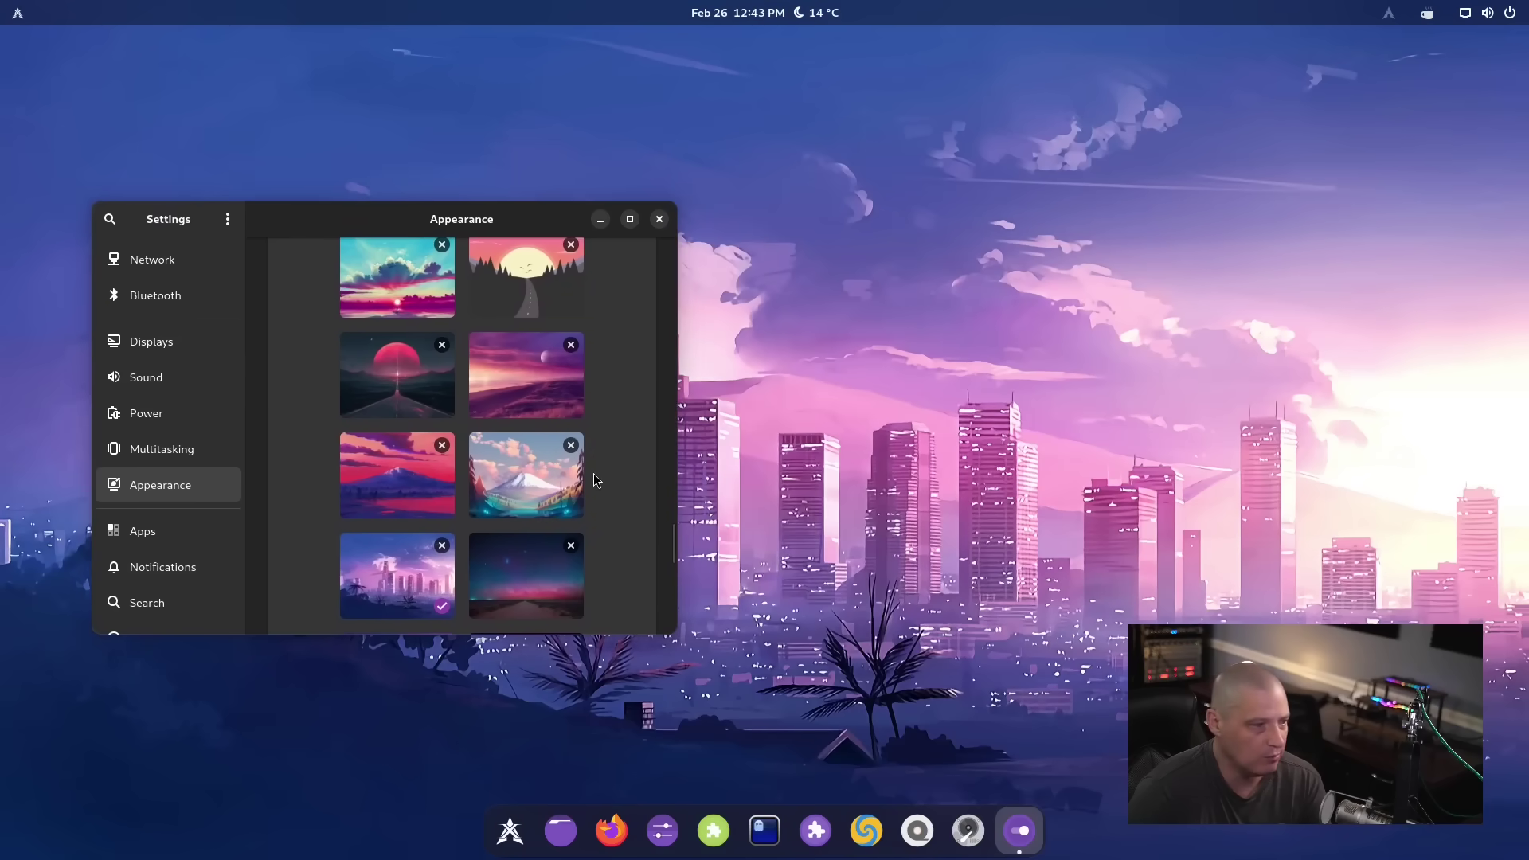
{"action": "scroll", "coordinate": [594, 479], "scroll_direction": "up", "scroll_amount": 2}
{"action": "scroll", "coordinate": [592, 477], "scroll_direction": "up", "scroll_amount": 3}
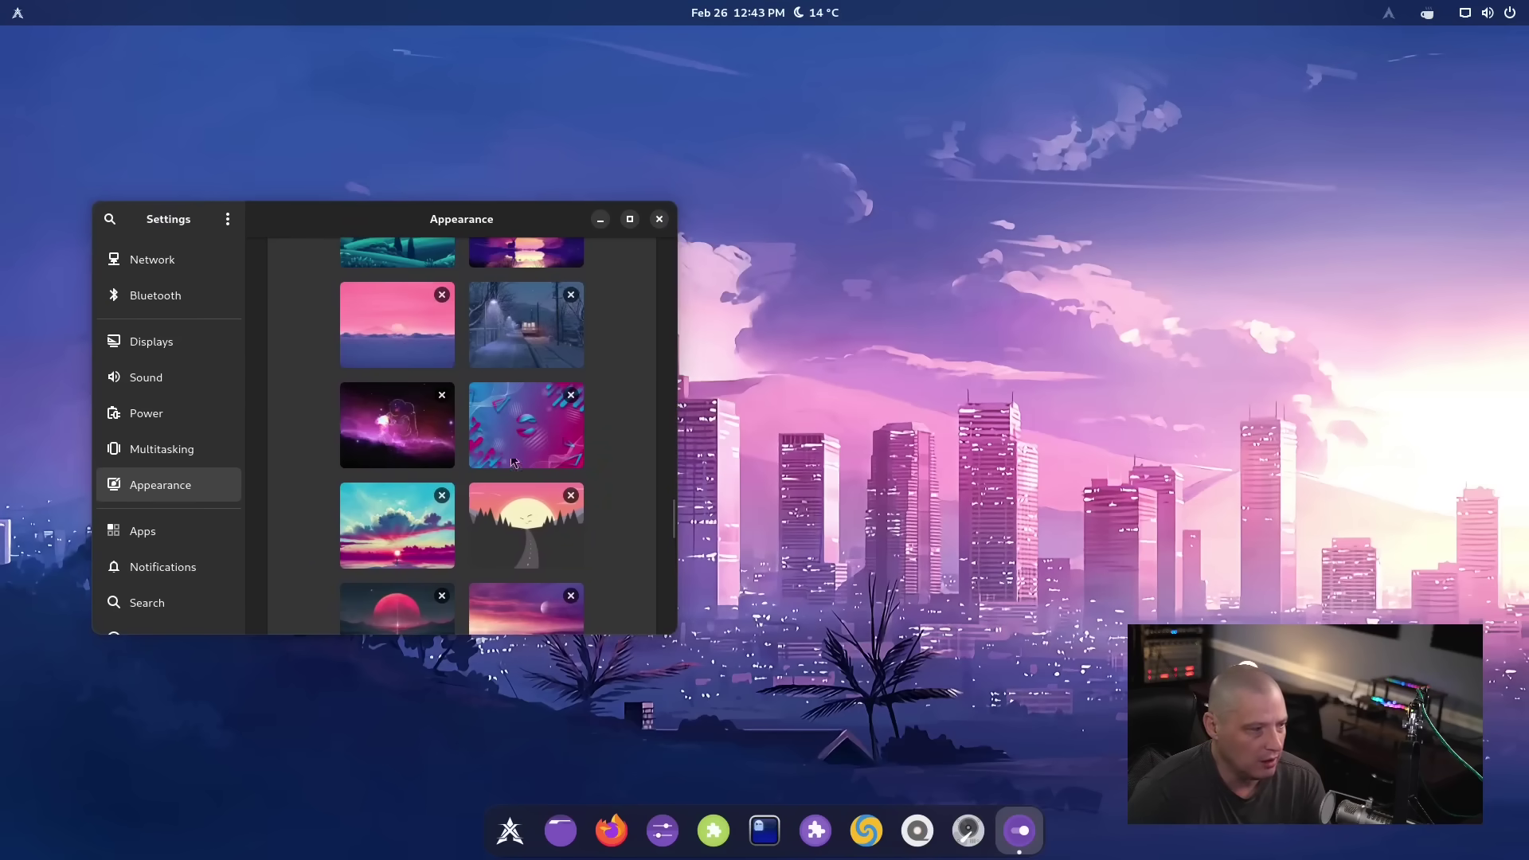
{"action": "left_click", "coordinate": [528, 452]}
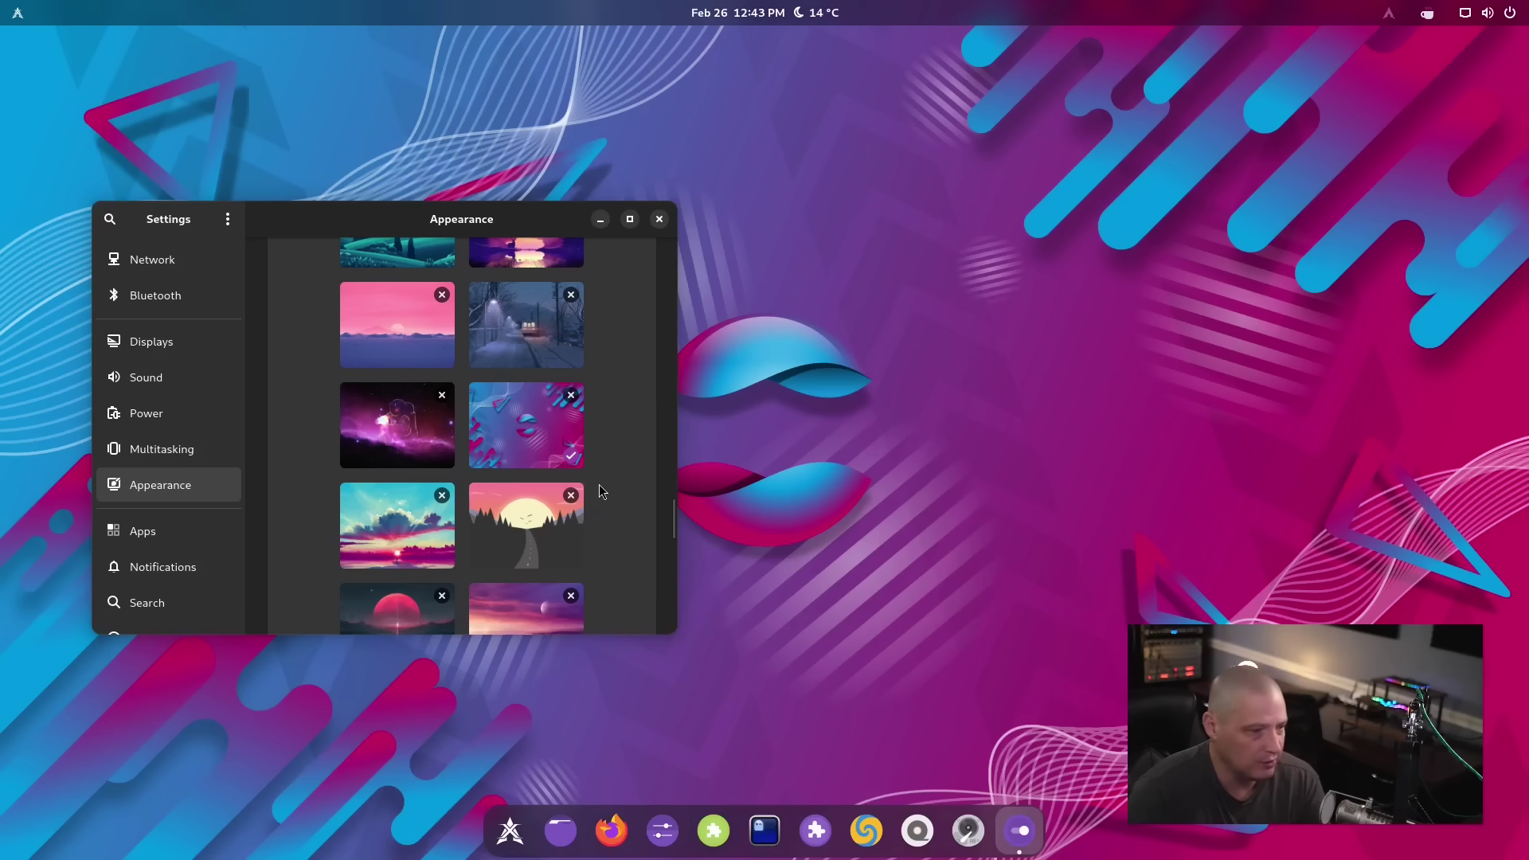
{"action": "scroll", "coordinate": [593, 482], "scroll_direction": "up", "scroll_amount": 5}
{"action": "left_click", "coordinate": [555, 452]}
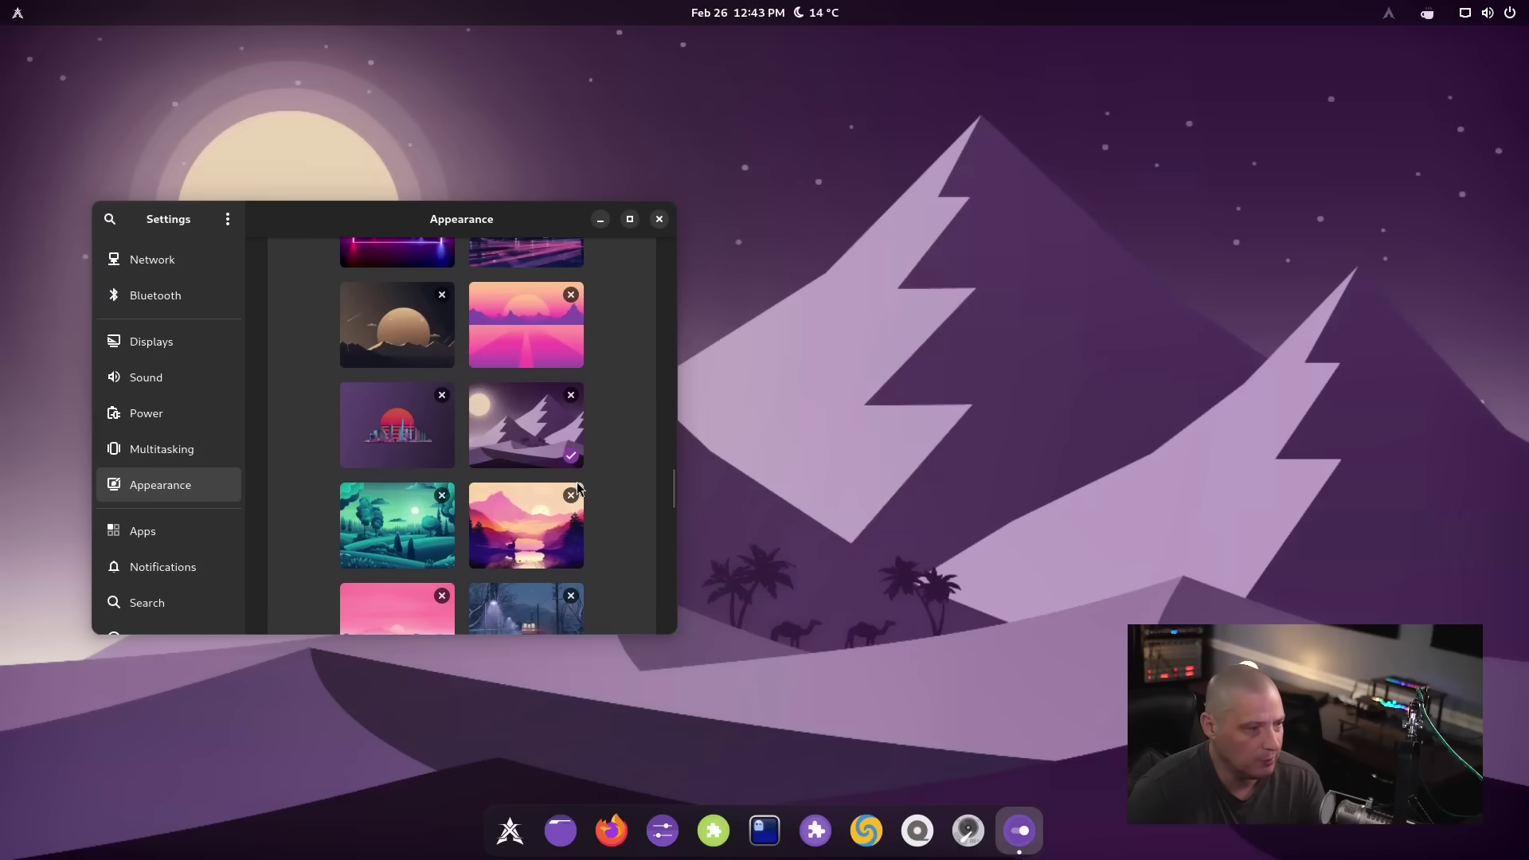
{"action": "scroll", "coordinate": [542, 470], "scroll_direction": "up", "scroll_amount": 5}
{"action": "left_click", "coordinate": [532, 485]}
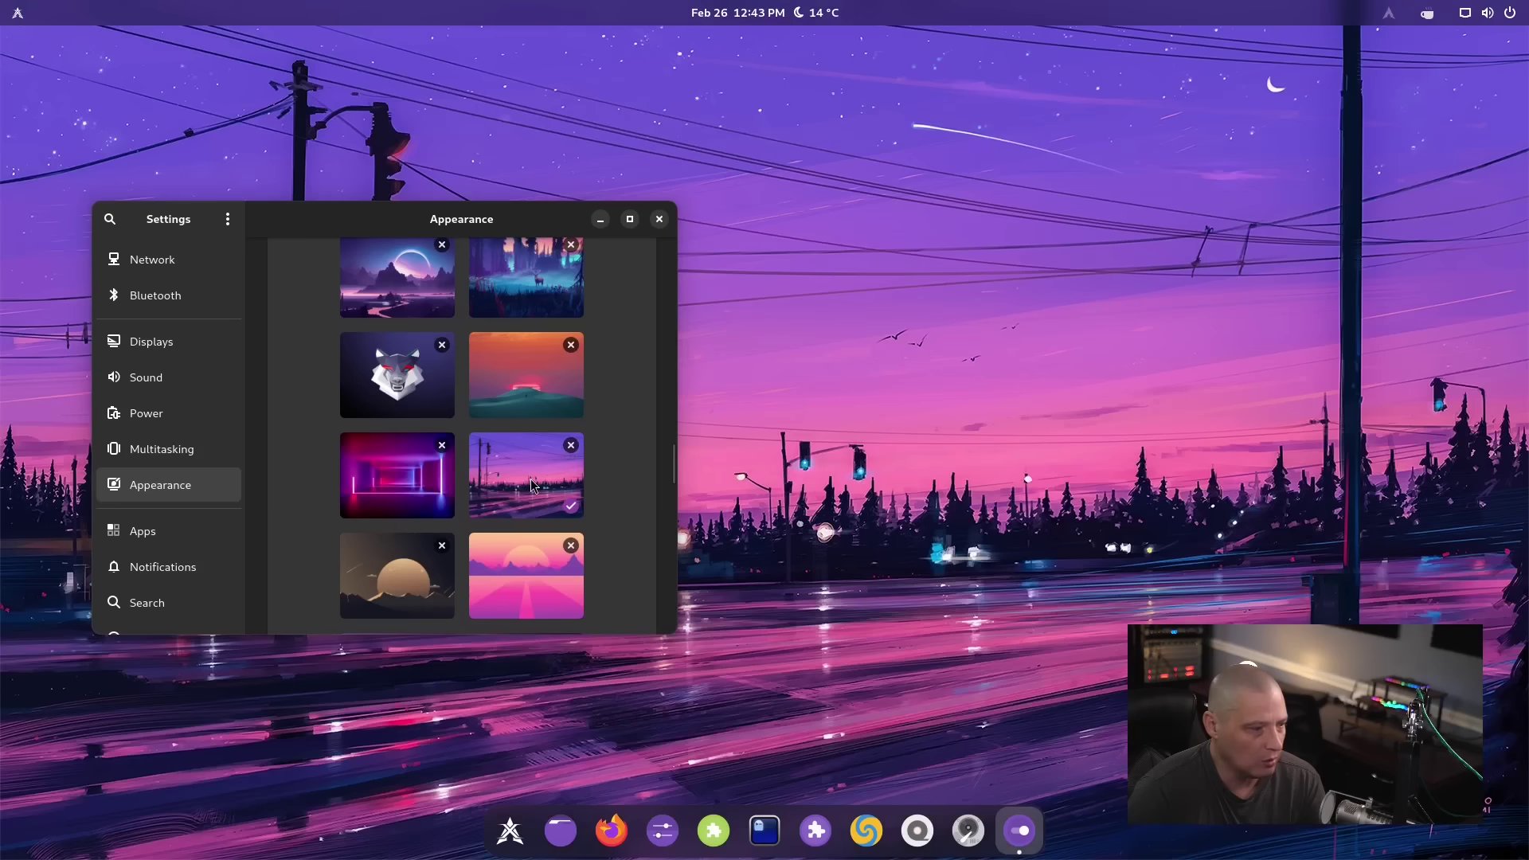
Try the glowing-arc and pink-sun wallpapers, settle on purple geometric stripes, and close Settings
{"action": "scroll", "coordinate": [532, 488], "scroll_direction": "up", "scroll_amount": 5}
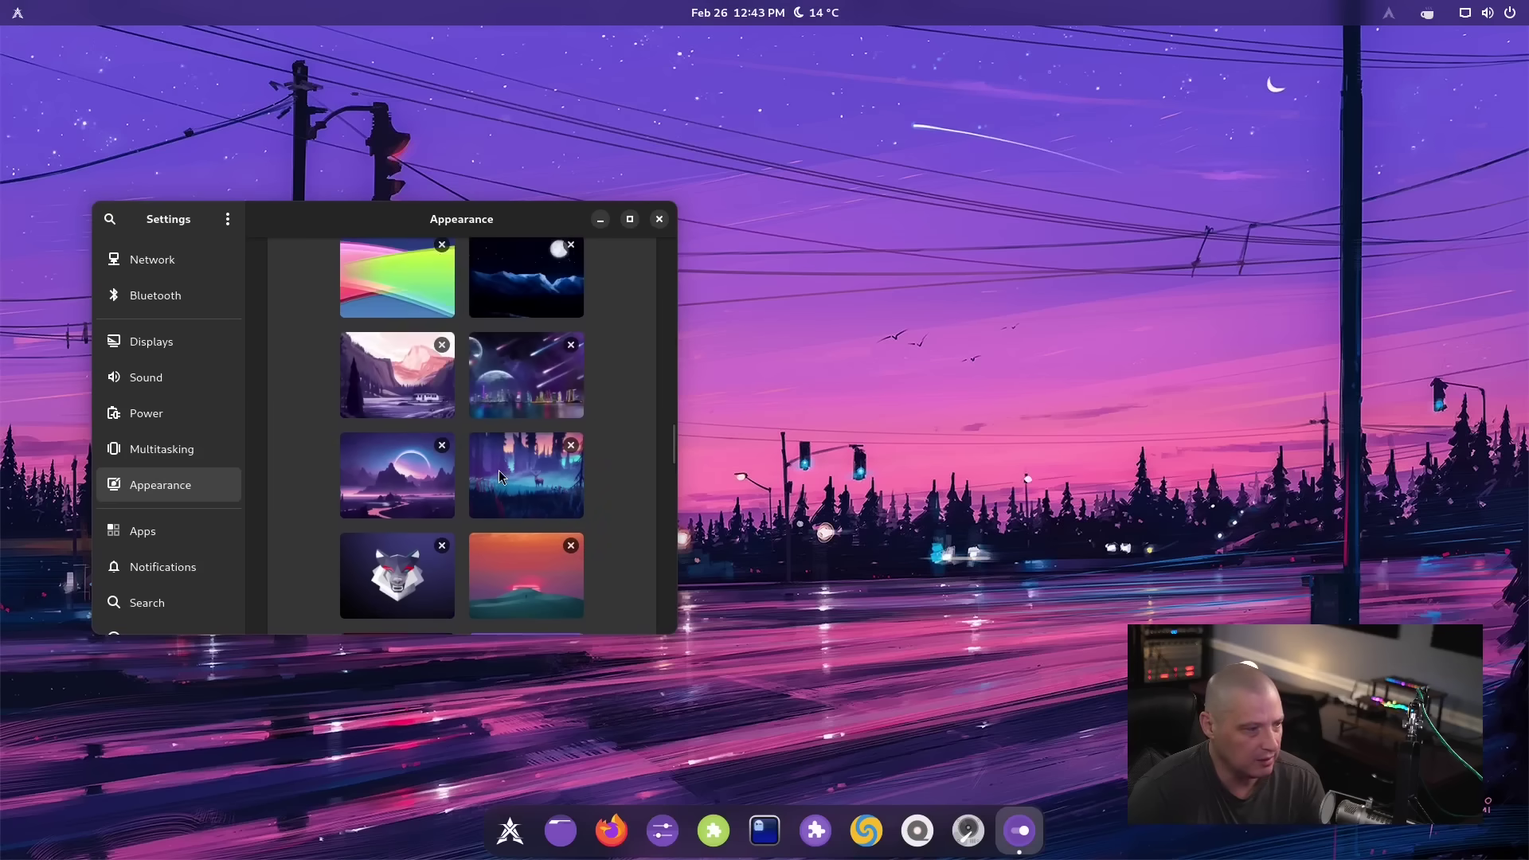
{"action": "left_click", "coordinate": [427, 519]}
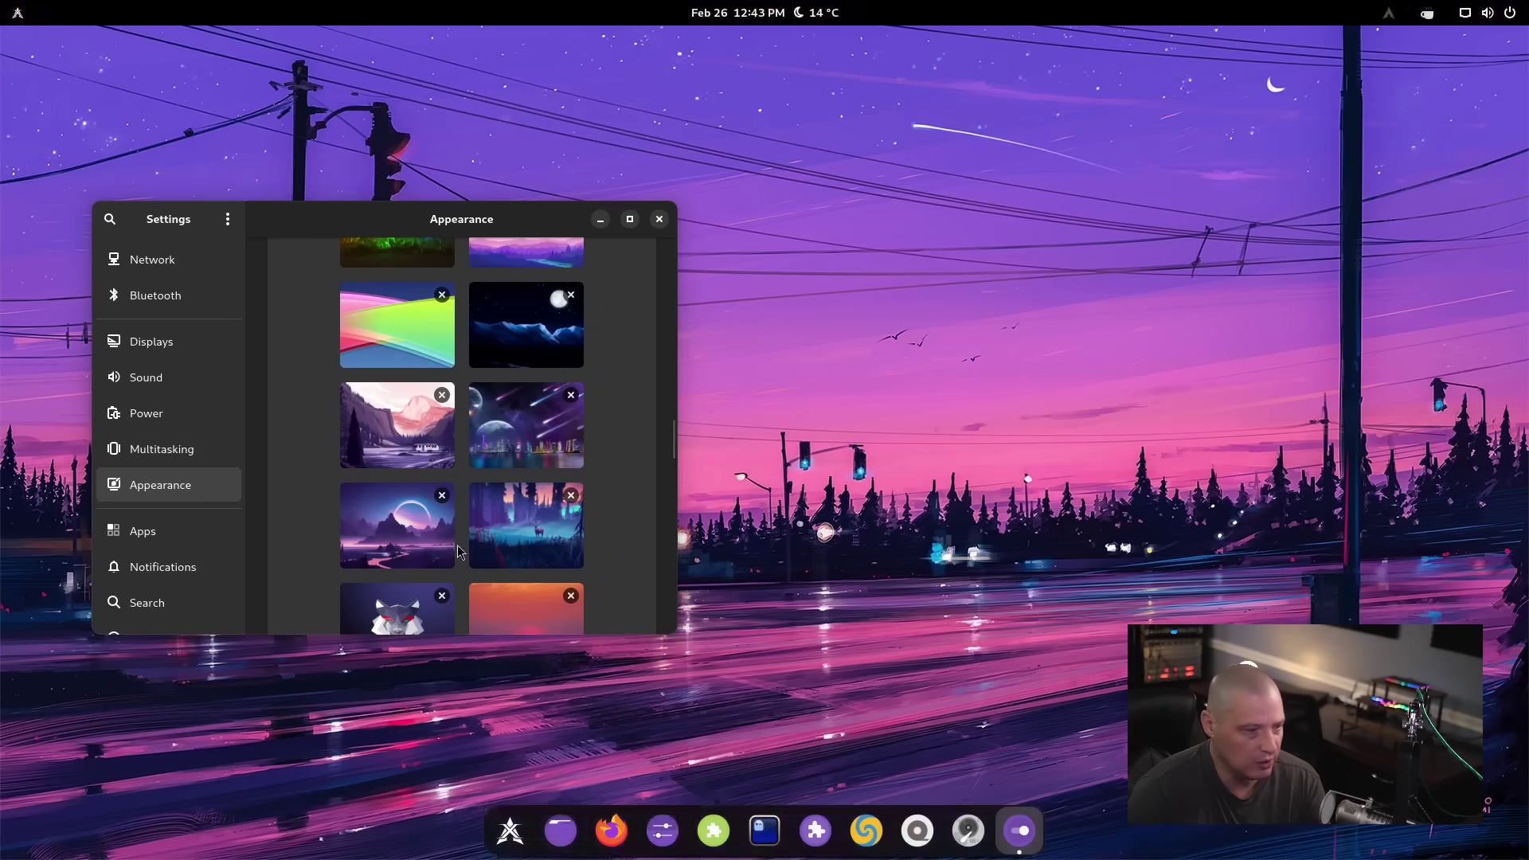
{"action": "scroll", "coordinate": [568, 484], "scroll_direction": "up", "scroll_amount": 6}
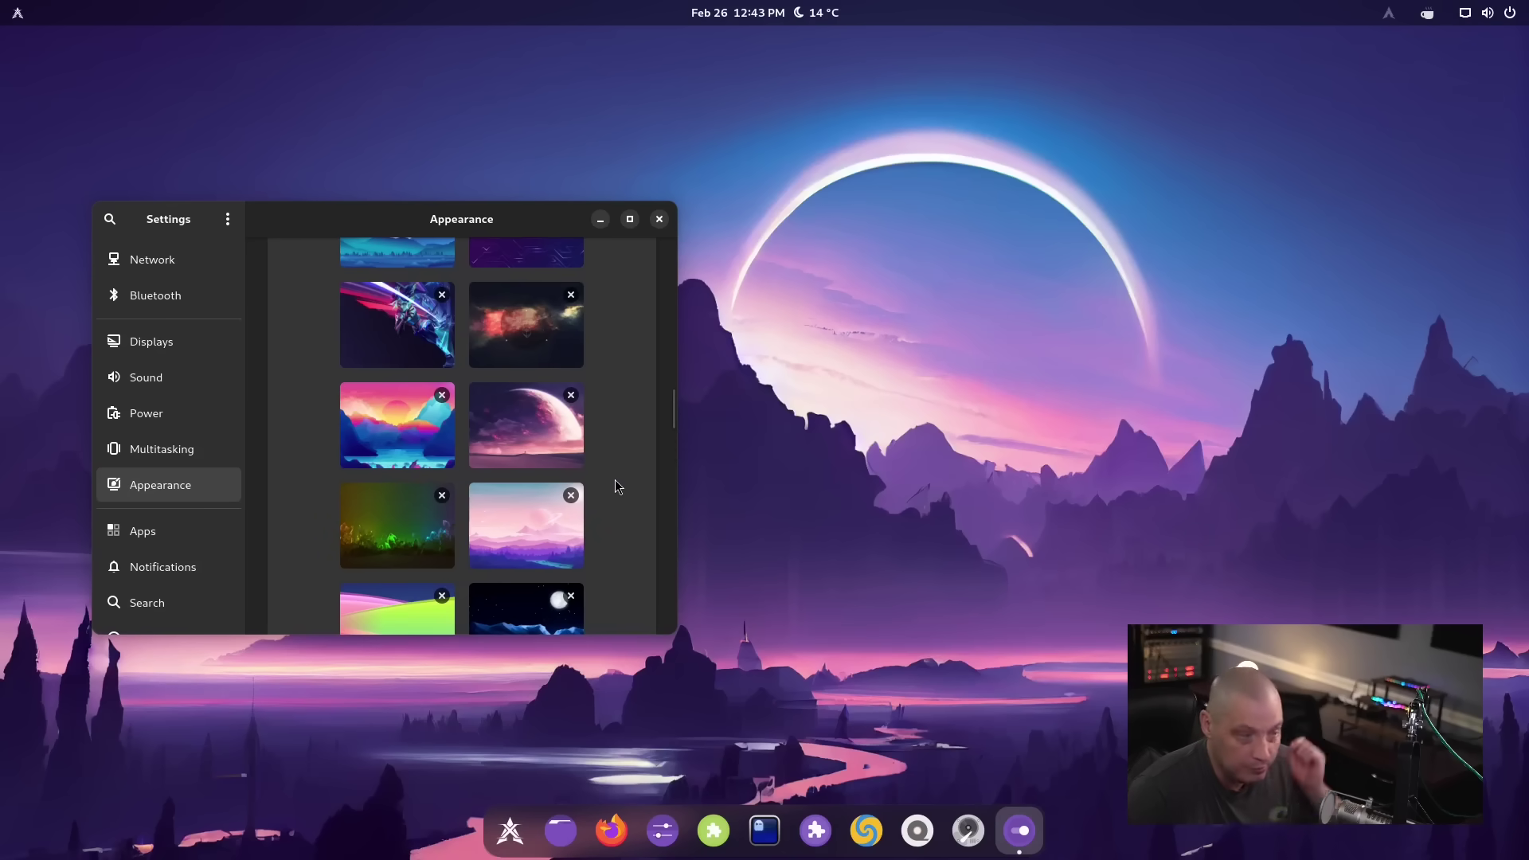
{"action": "left_click", "coordinate": [580, 527]}
{"action": "scroll", "coordinate": [599, 540], "scroll_direction": "up", "scroll_amount": 3}
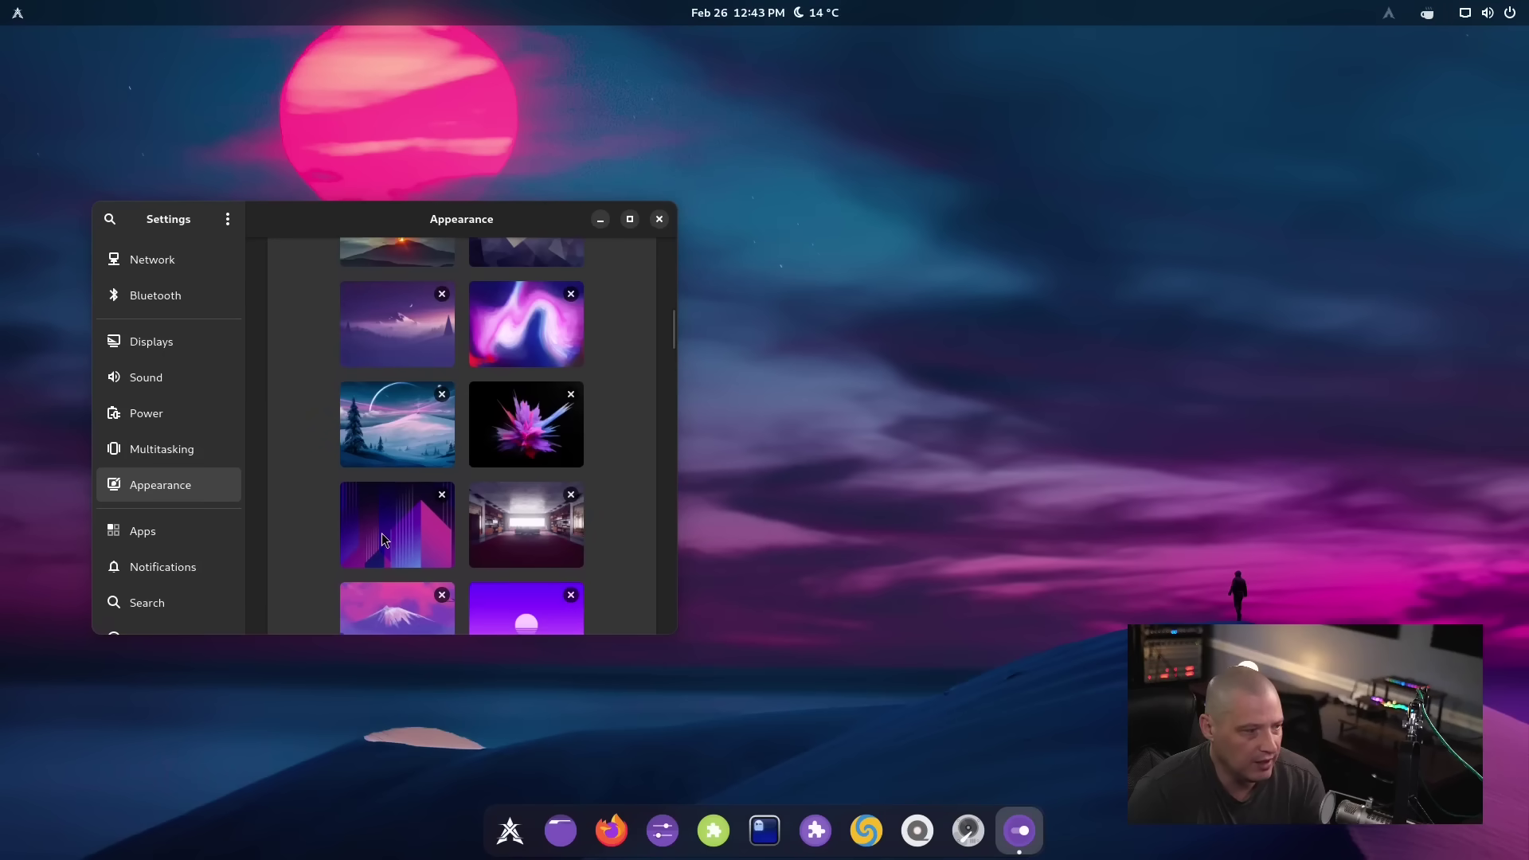
{"action": "left_click", "coordinate": [382, 539]}
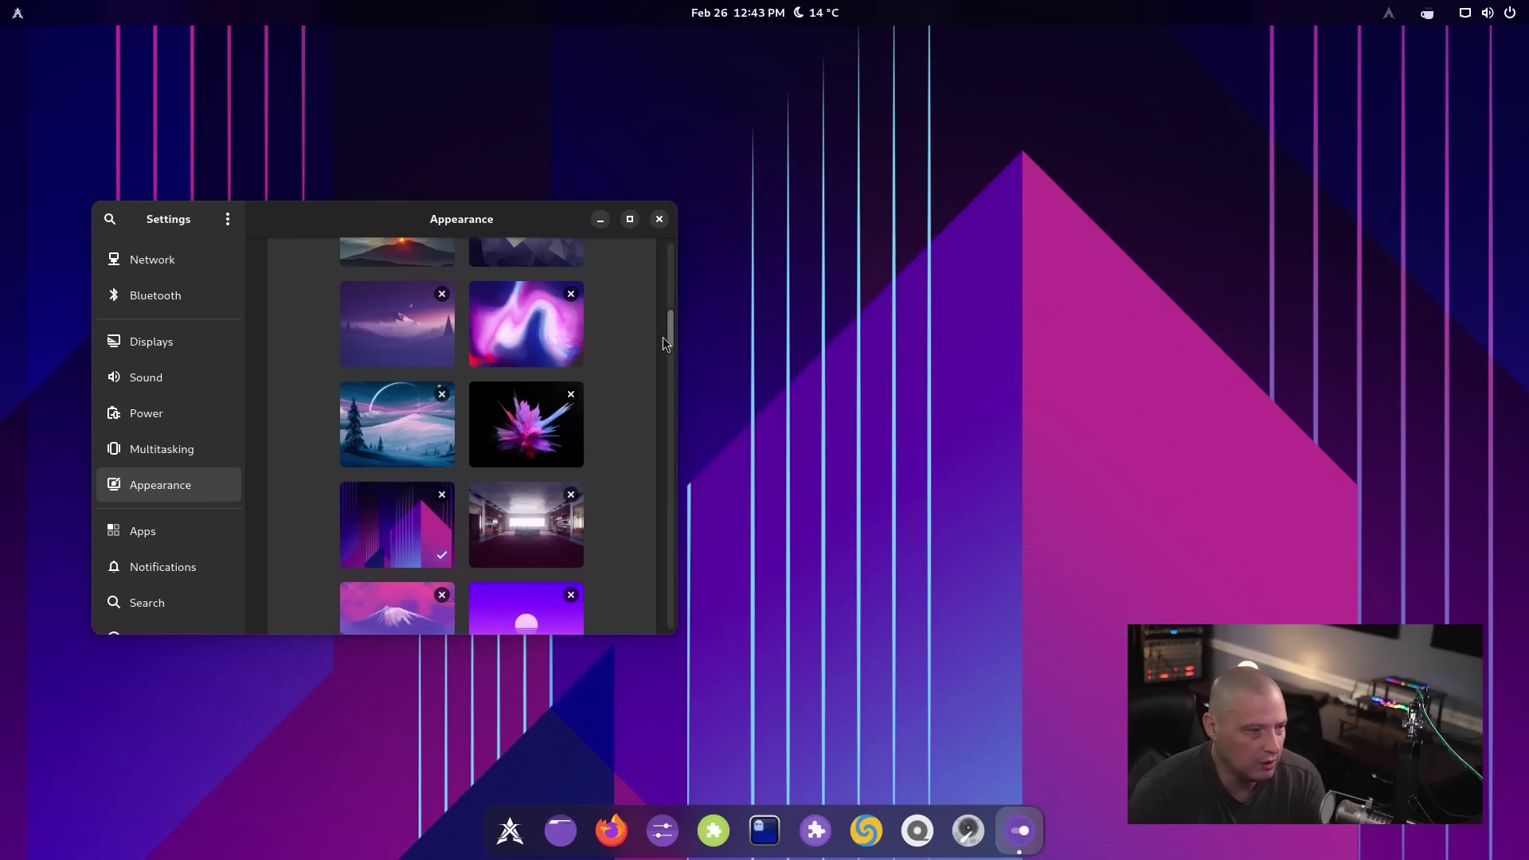
{"action": "mouse_move", "coordinate": [460, 221]}
{"action": "left_mouse_down"}
{"action": "mouse_move", "coordinate": [1108, 217]}
{"action": "mouse_move", "coordinate": [473, 241]}
{"action": "left_mouse_up"}
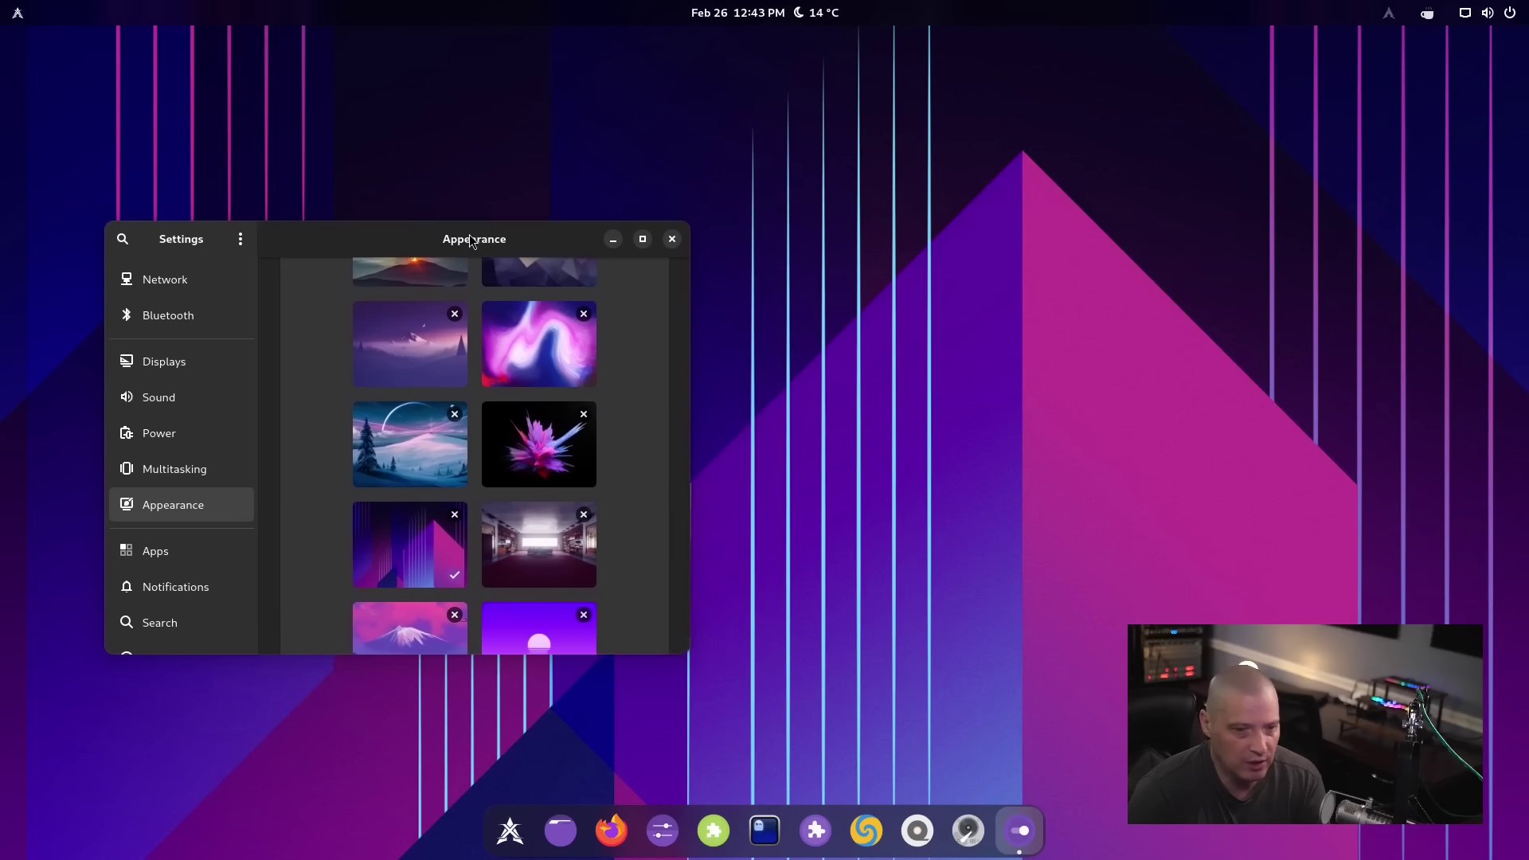
{"action": "left_click", "coordinate": [673, 239]}
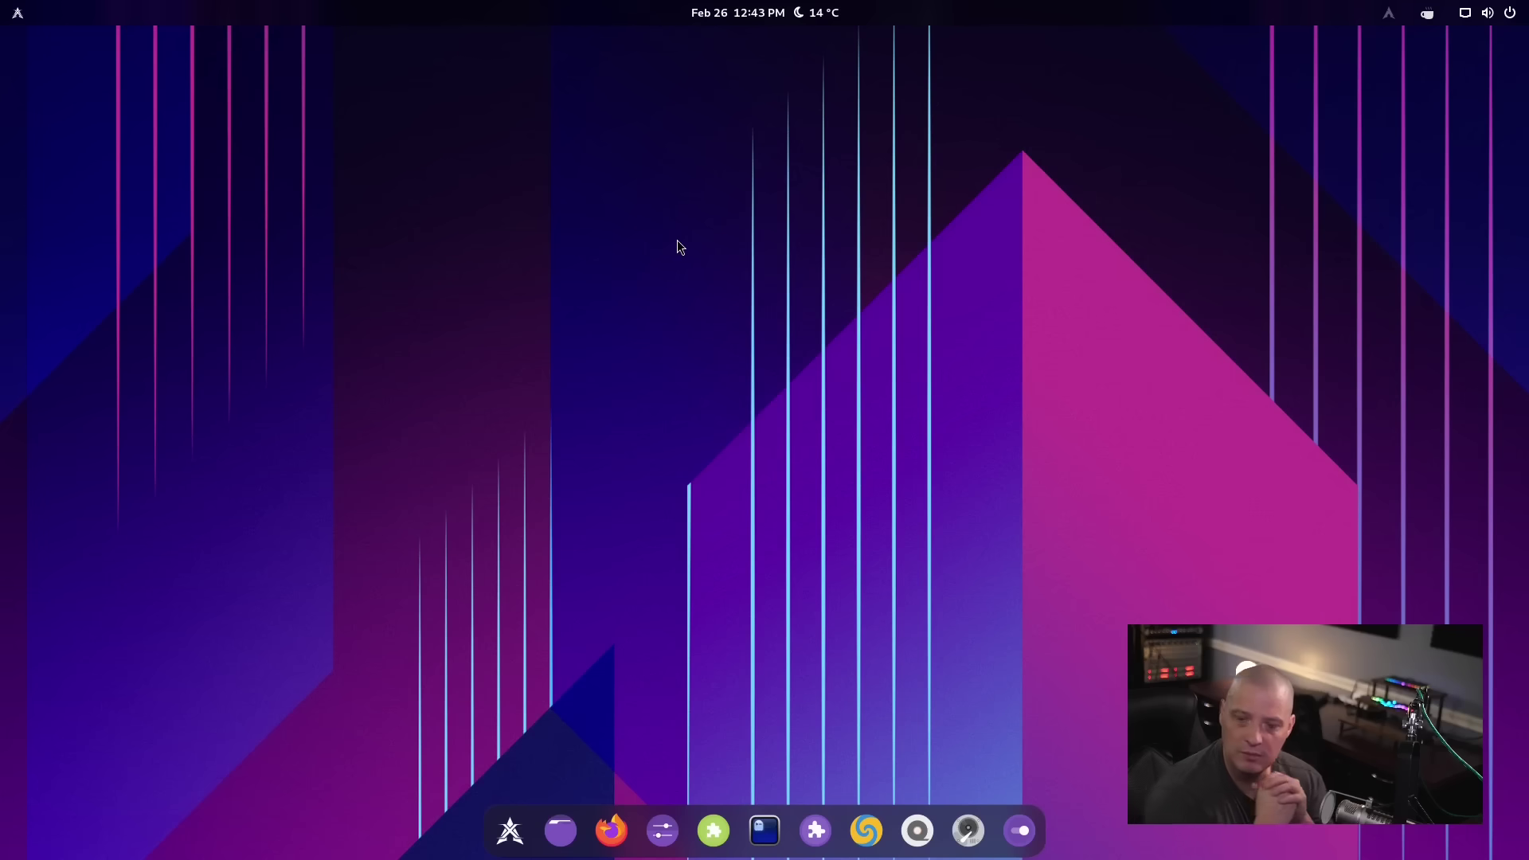